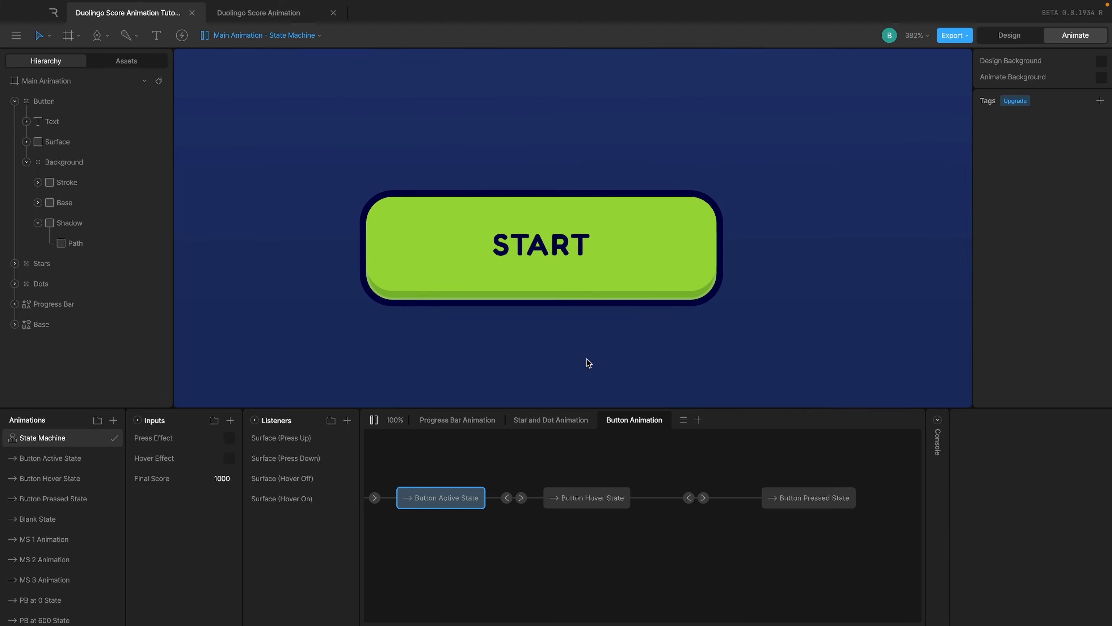
# Preview the finished START button's hover and press effects in the running state machine
pyautogui.click(606, 253)
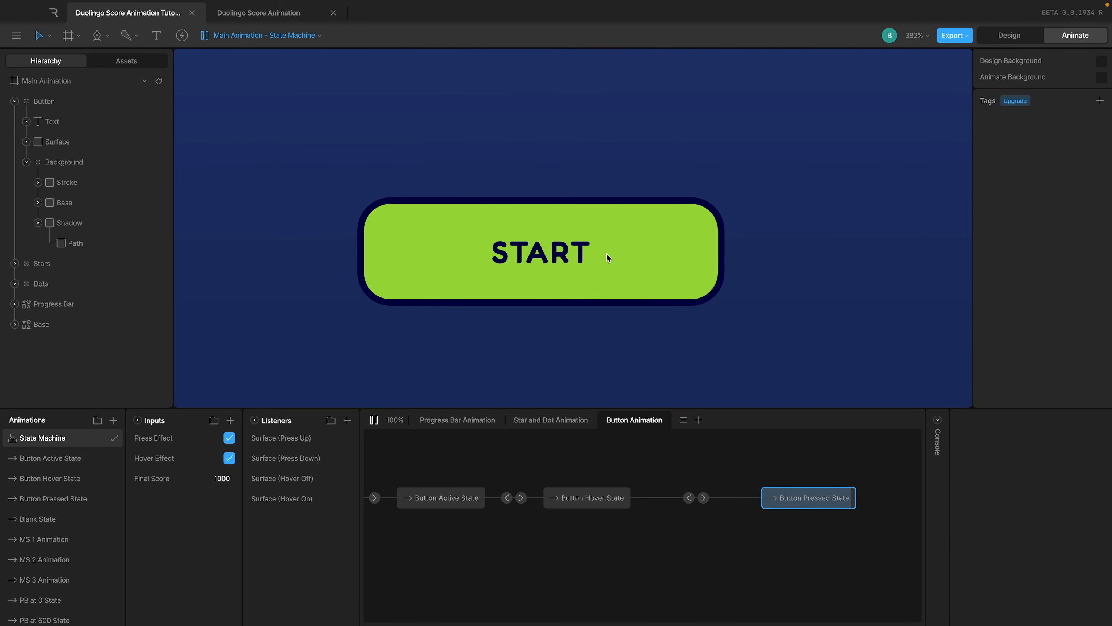
pyautogui.click(606, 254)
pyautogui.click(607, 254)
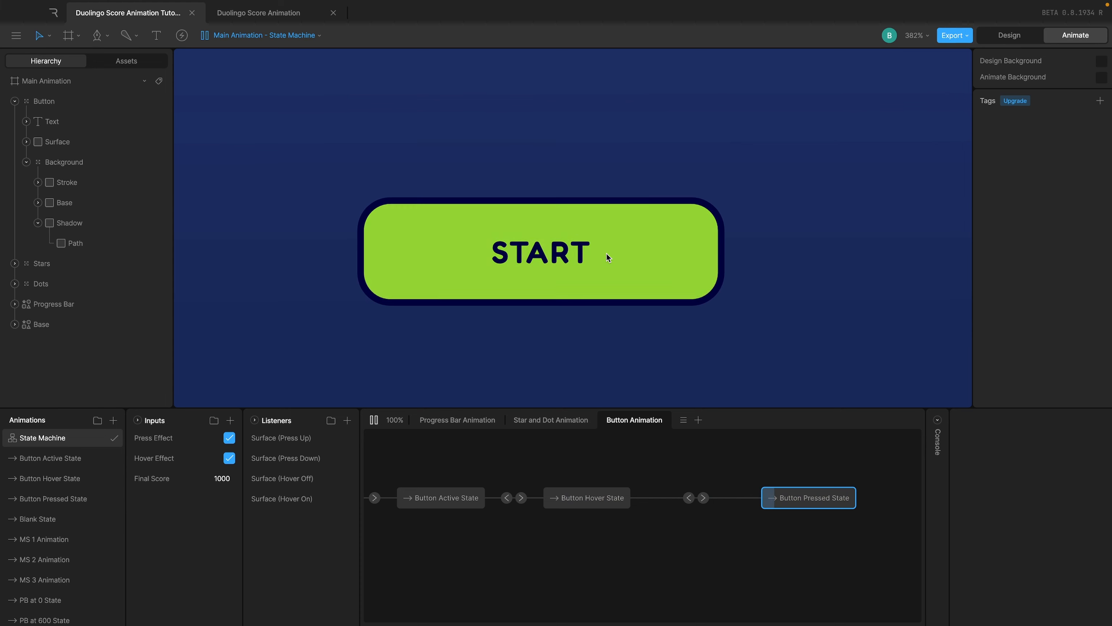
pyautogui.click(607, 254)
pyautogui.click(605, 261)
pyautogui.click(607, 260)
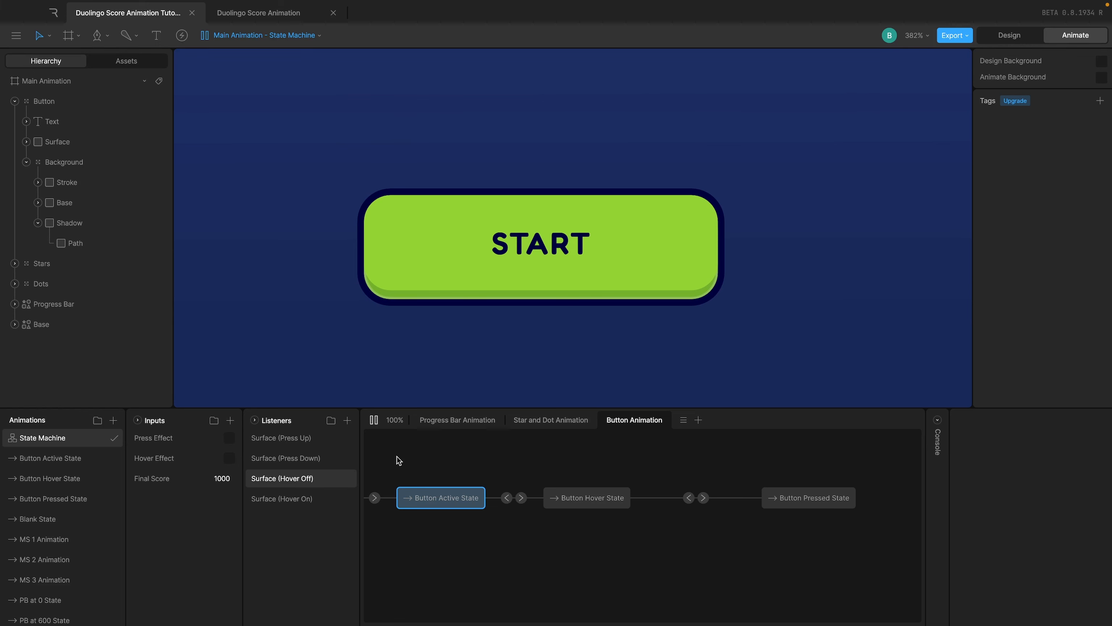
# Switch to the Figma design and copy the green START button in Frame 40 as SVG
pyautogui.scroll(-2, 501, 496)
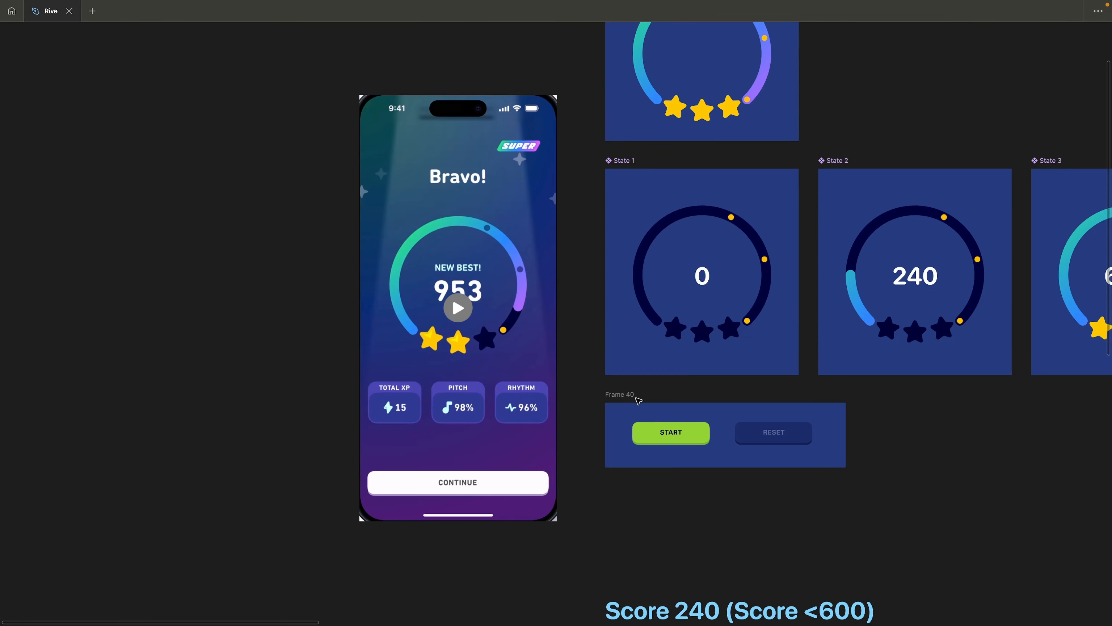
pyautogui.scroll(5, 638, 401)
pyautogui.scroll(3, 639, 401)
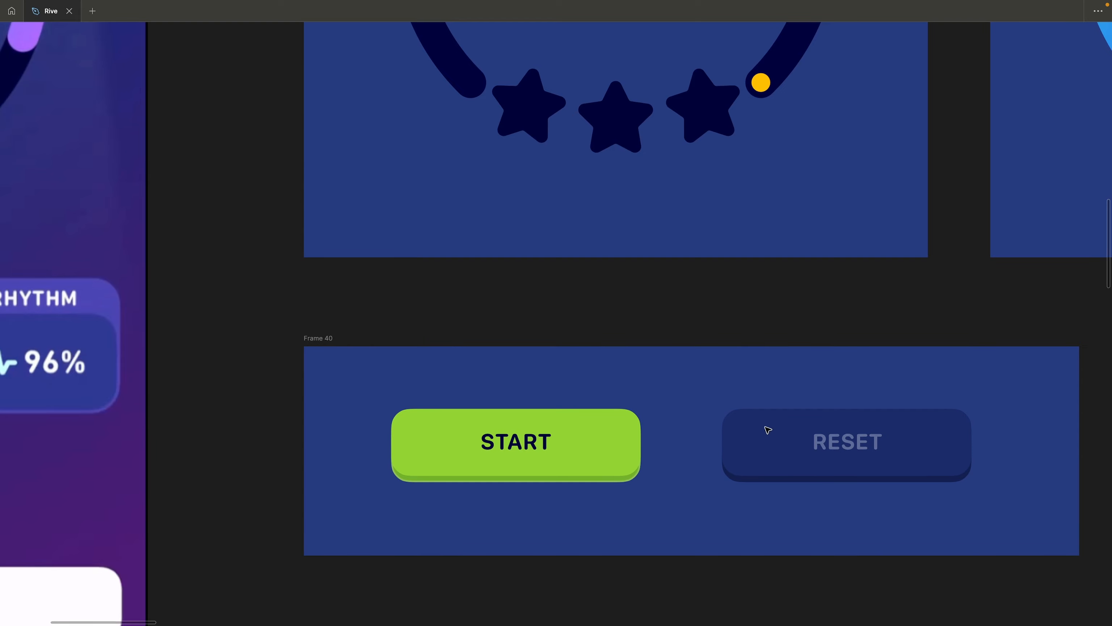
pyautogui.scroll(-6, 764, 444)
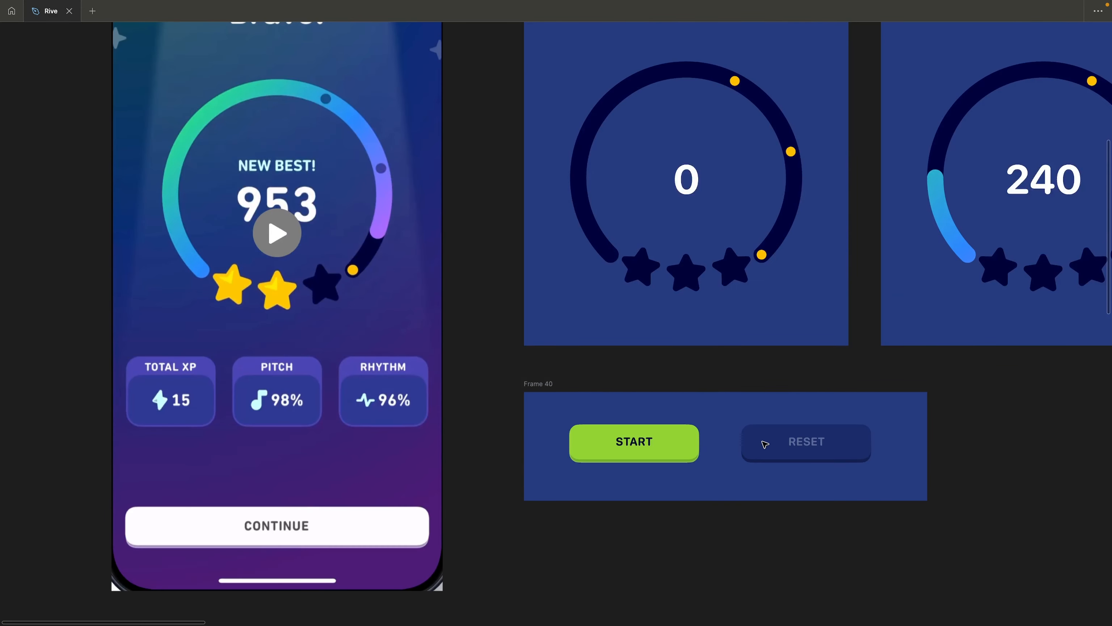
pyautogui.scroll(4, 760, 442)
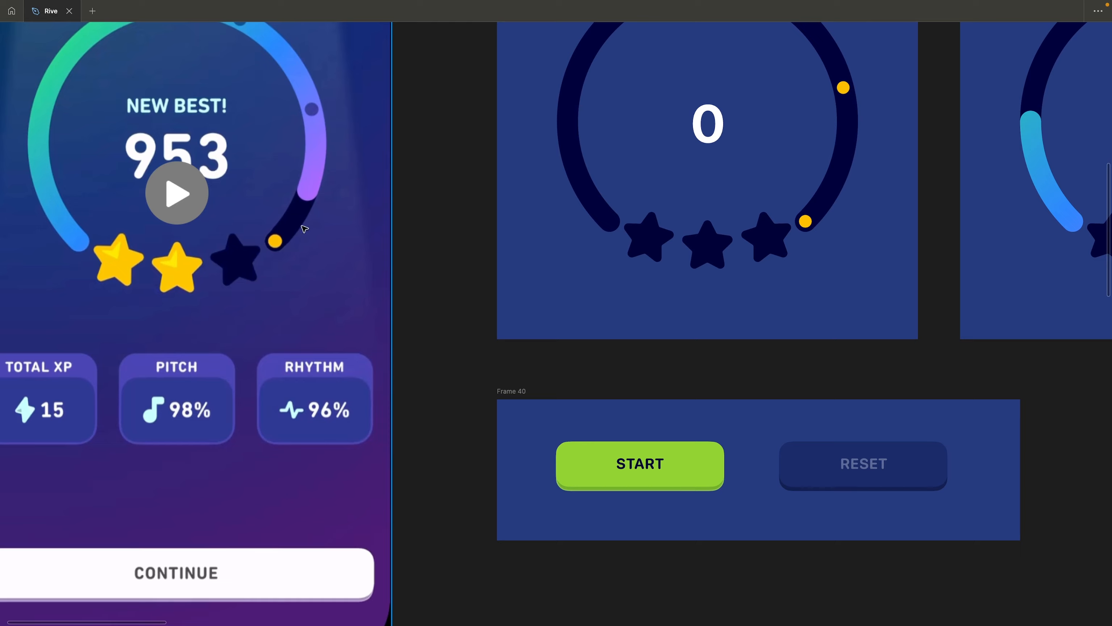
pyautogui.click(611, 465)
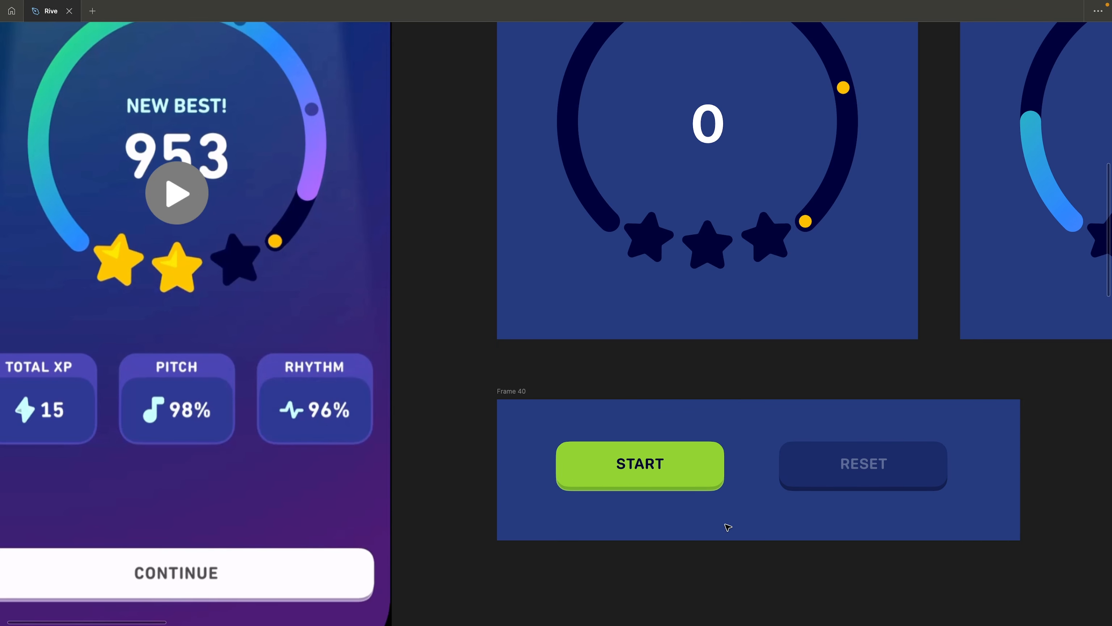
pyautogui.rightClick(665, 465)
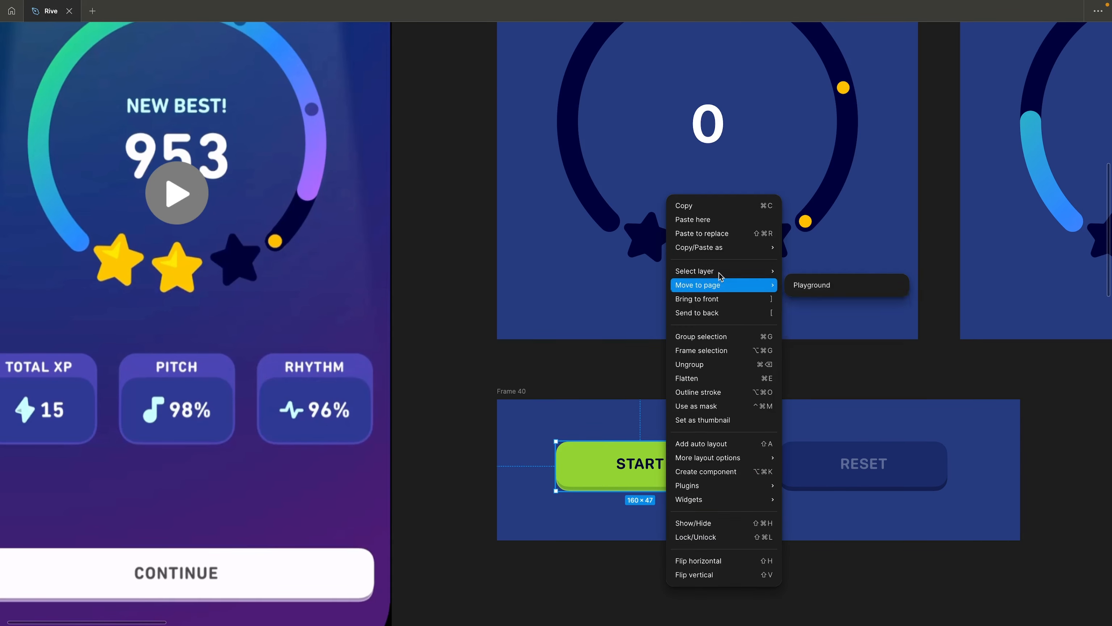
pyautogui.moveTo(721, 248)
pyautogui.click(821, 261)
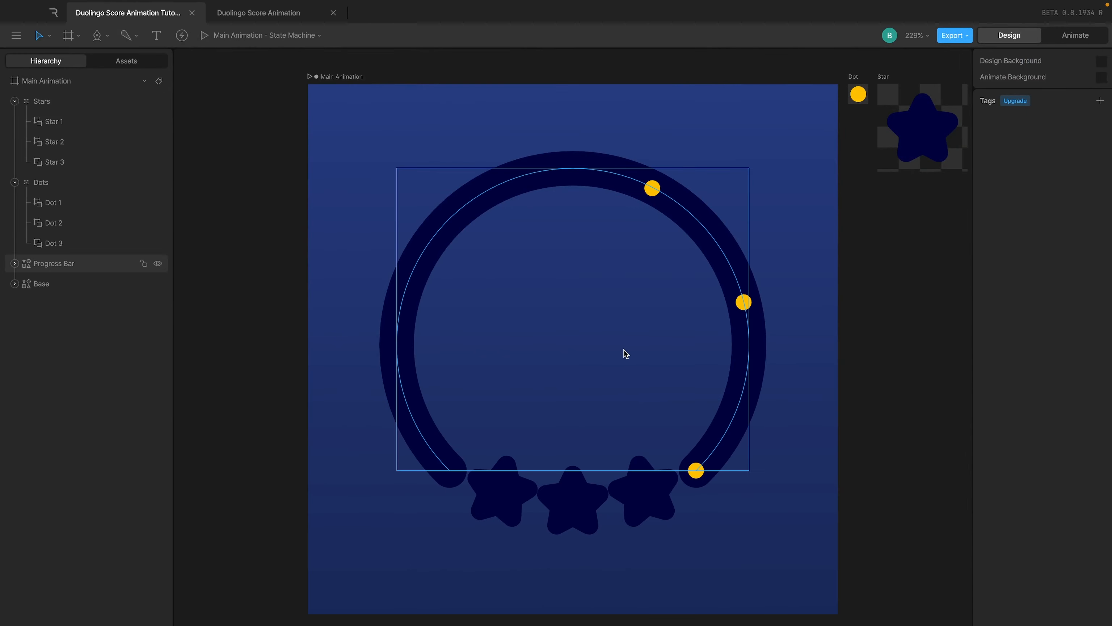
# Switch to Rive, paste the copied SVG into the tutorial file and rename the pasted image asset as Button
pyautogui.click(625, 352)
pyautogui.click(347, 226)
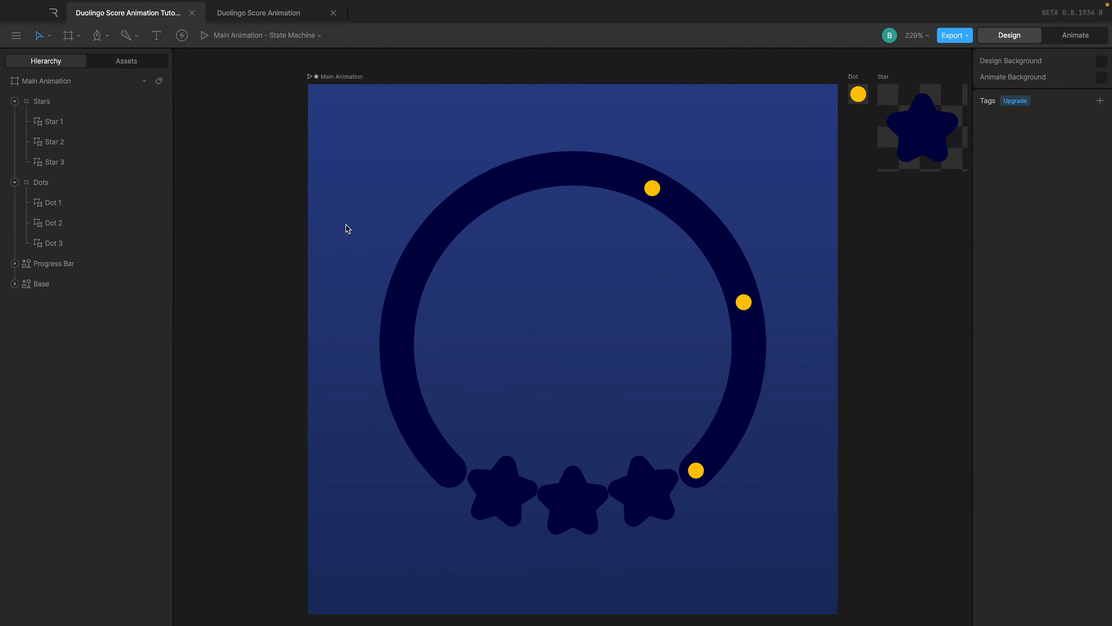
pyautogui.hotkey('ctrl', 'v')
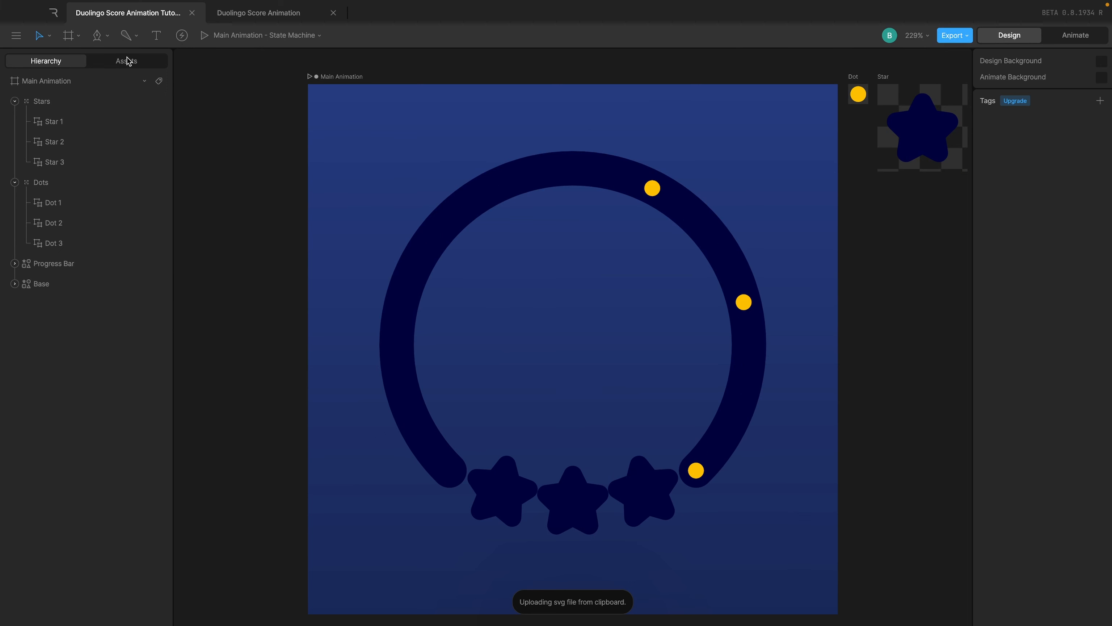
pyautogui.click(126, 60)
pyautogui.click(40, 106)
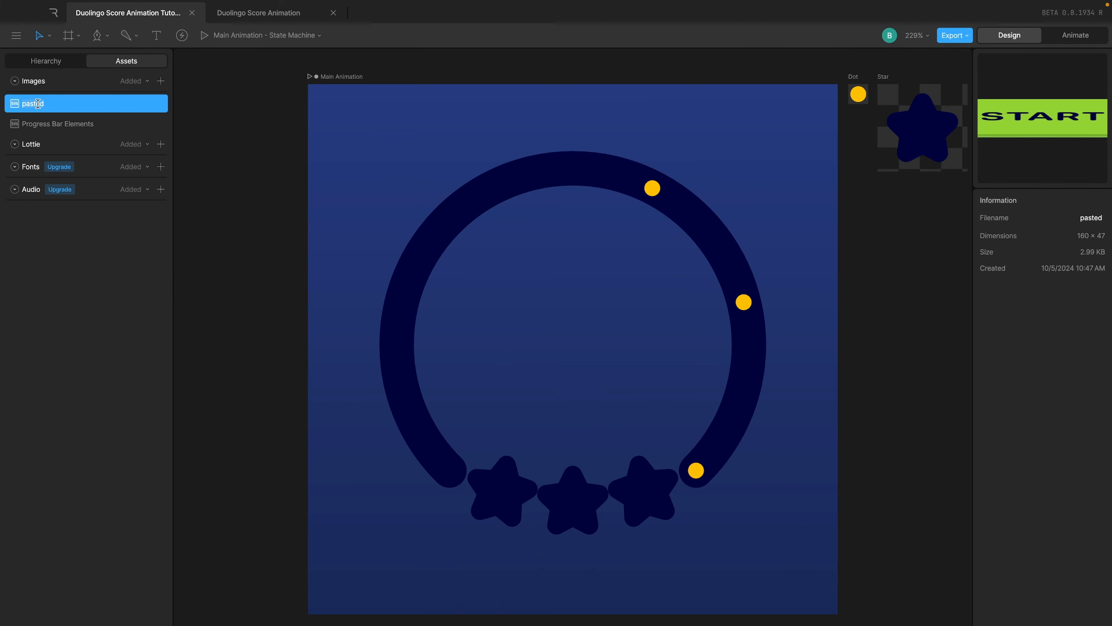
pyautogui.click(38, 104)
pyautogui.write('Button')
pyautogui.press('Return')
# Place the Button asset into the Main Animation artboard
pyautogui.click(39, 58)
pyautogui.click(97, 59)
pyautogui.moveTo(37, 104); pyautogui.dragTo(348, 193)
pyautogui.click(124, 61)
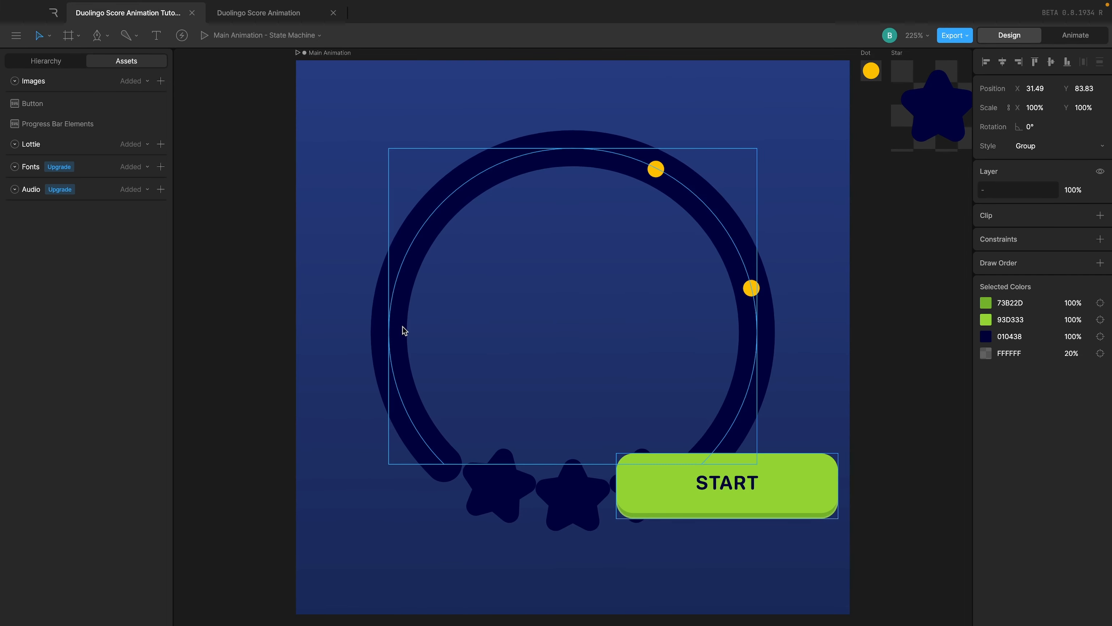
# Extend the Main Animation artboard downward to a height of about 533, keeping its width
pyautogui.scroll(-3, 407, 303)
pyautogui.click(415, 275)
pyautogui.scroll(-3, 385, 164)
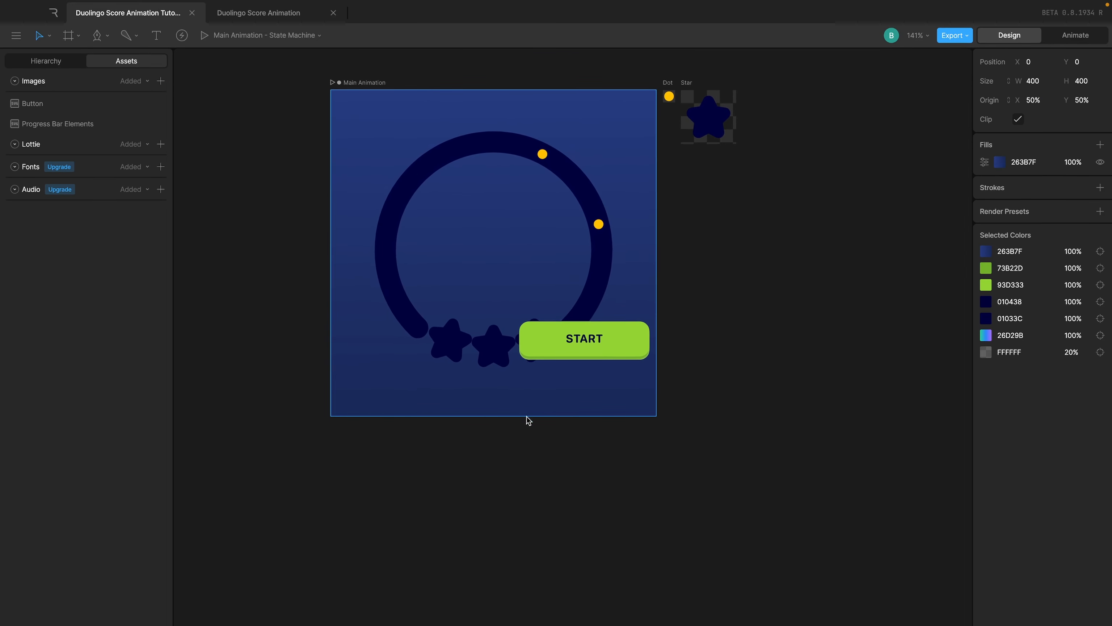
pyautogui.click(528, 423)
pyautogui.click(369, 82)
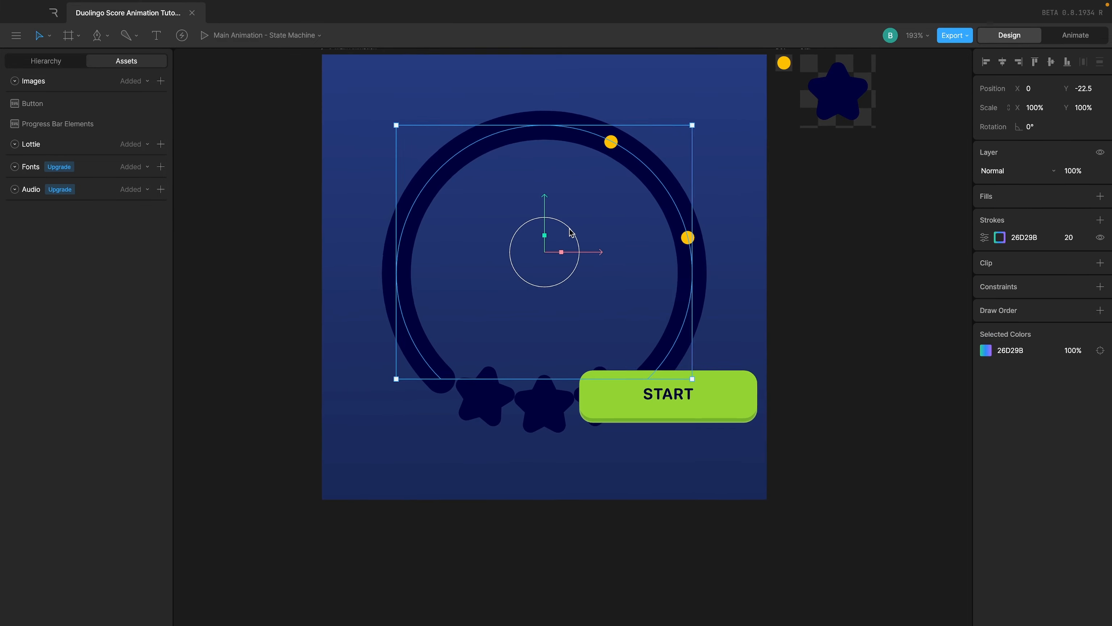
pyautogui.scroll(2, 571, 235)
pyautogui.click(367, 89)
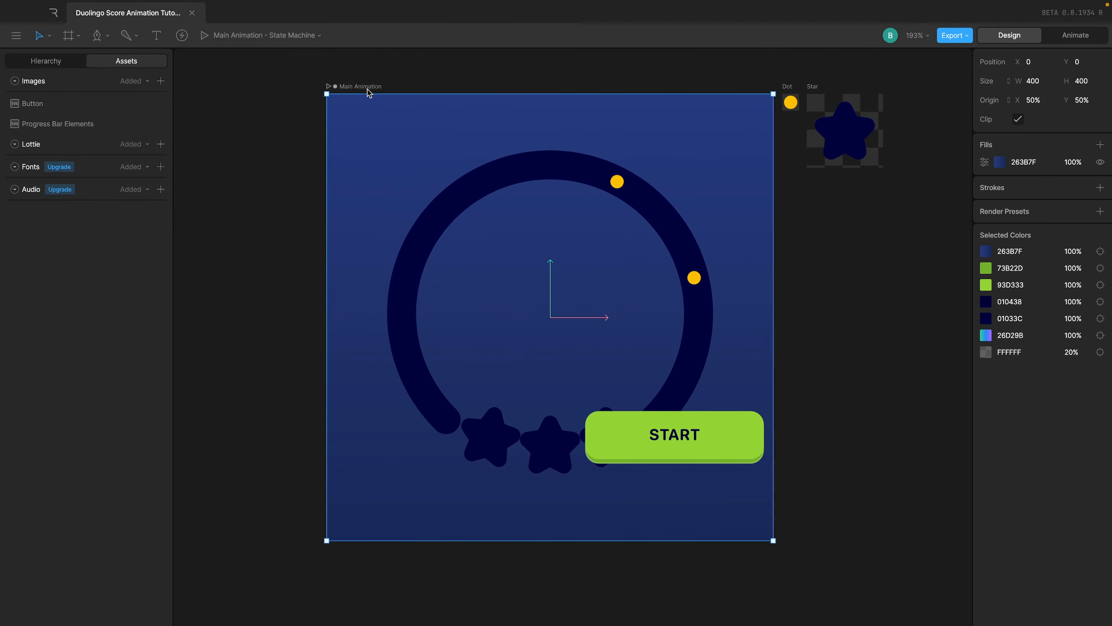
pyautogui.scroll(-2, 615, 573)
pyautogui.moveTo(616, 541); pyautogui.dragTo(612, 579)
pyautogui.scroll(-2, 613, 586)
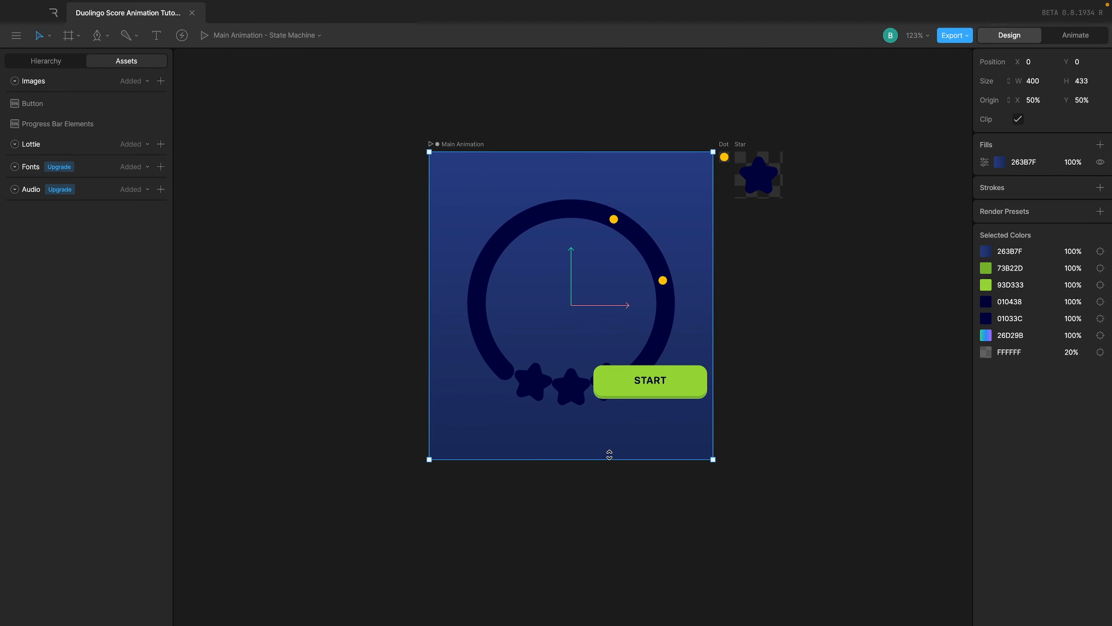
pyautogui.hotkey('ctrl', 'z')
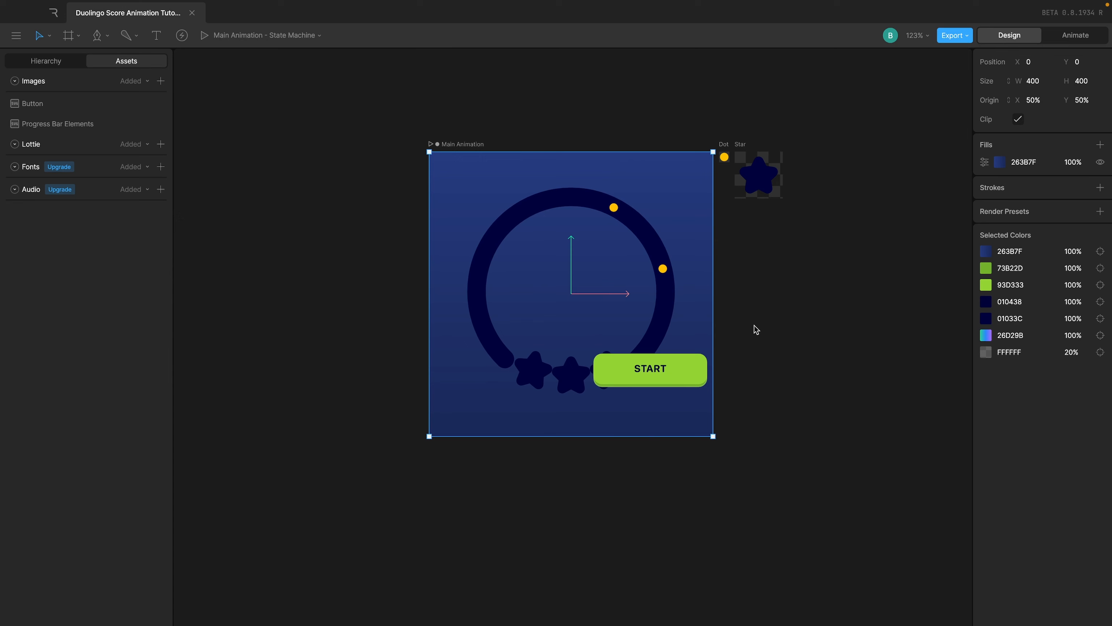
pyautogui.moveTo(621, 437); pyautogui.dragTo(622, 530)
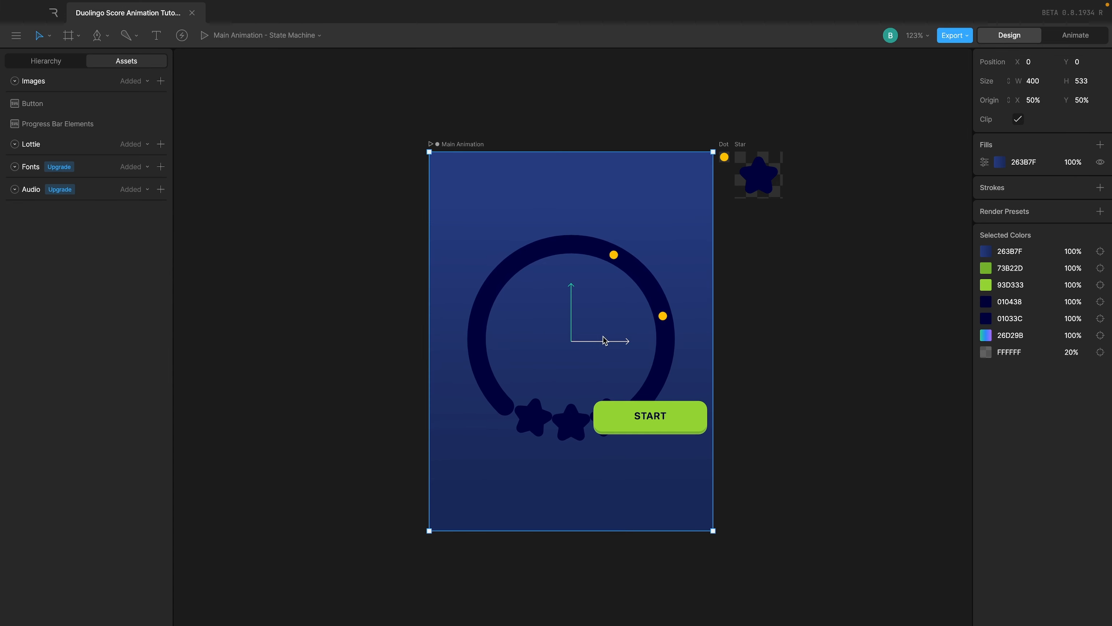
# Move Button, Stars, Dots, Progress Bar and Base together up by about 64 units on the artboard
pyautogui.click(46, 61)
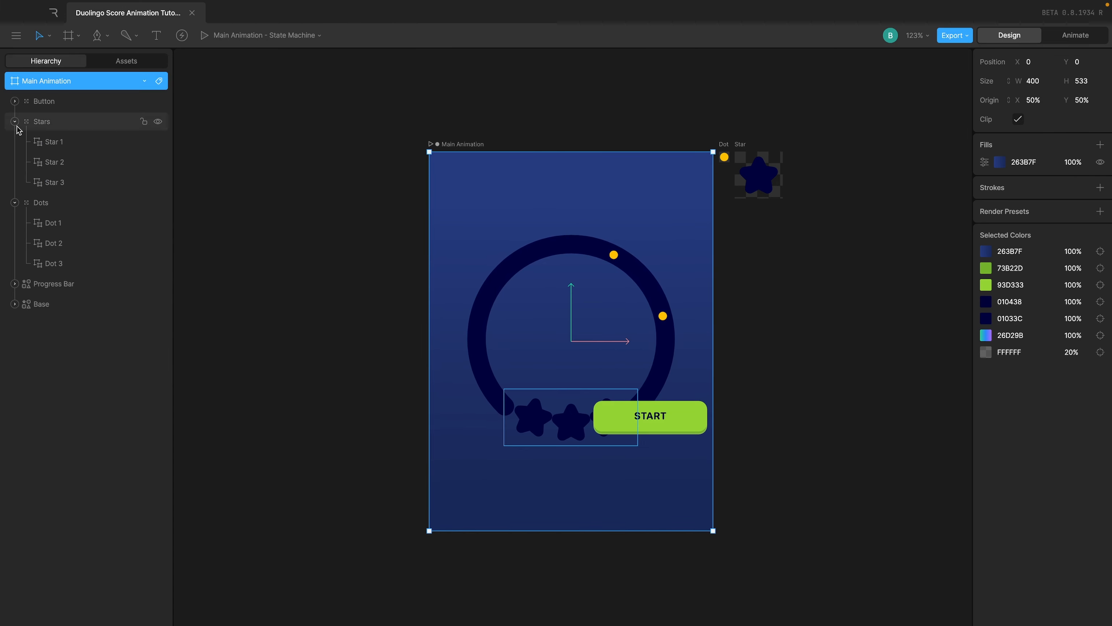
pyautogui.click(46, 101)
pyautogui.click(14, 142)
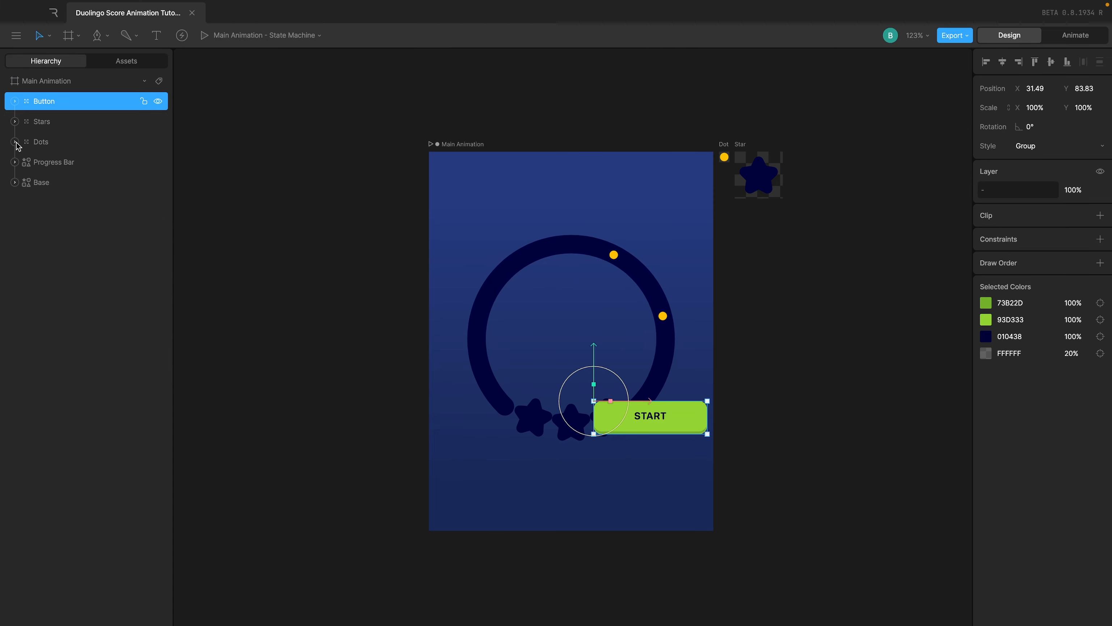
pyautogui.click(41, 182)
pyautogui.hotkey('ctrl', 'a')
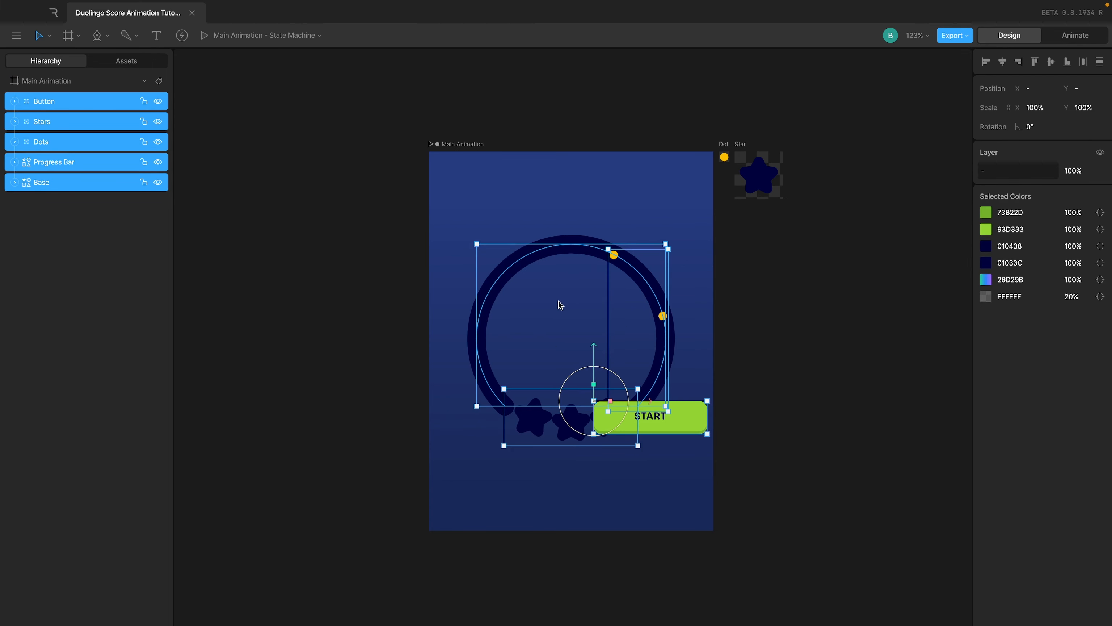
pyautogui.moveTo(560, 305); pyautogui.dragTo(559, 253)
# Move the START button below the three stars, to about X -74.5 and Y 125
pyautogui.click(777, 291)
pyautogui.click(667, 376)
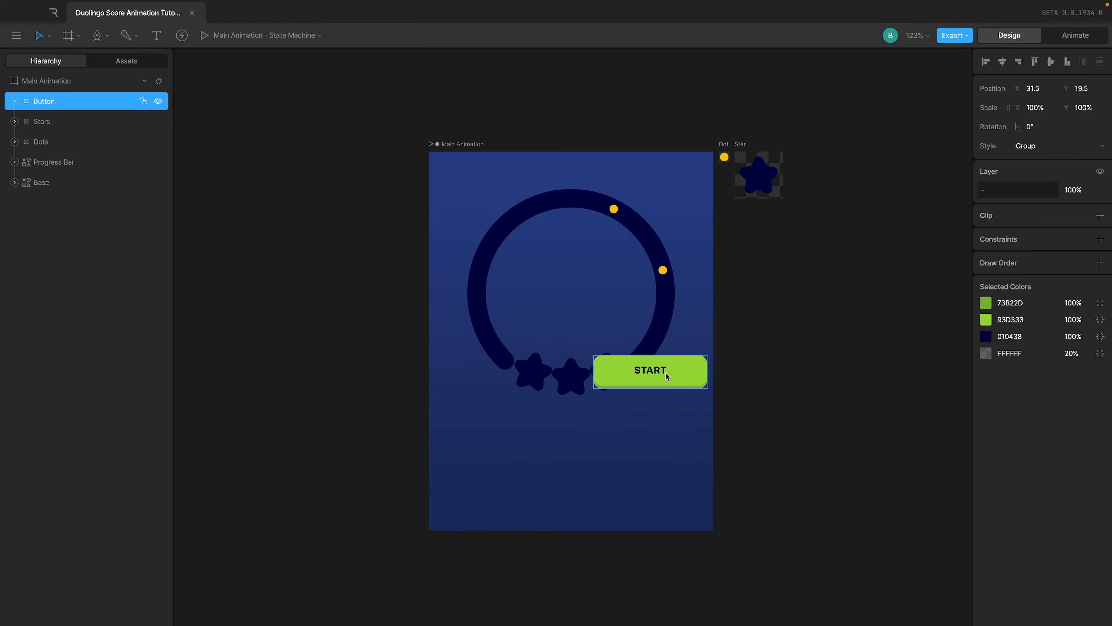
pyautogui.moveTo(667, 376); pyautogui.dragTo(612, 449)
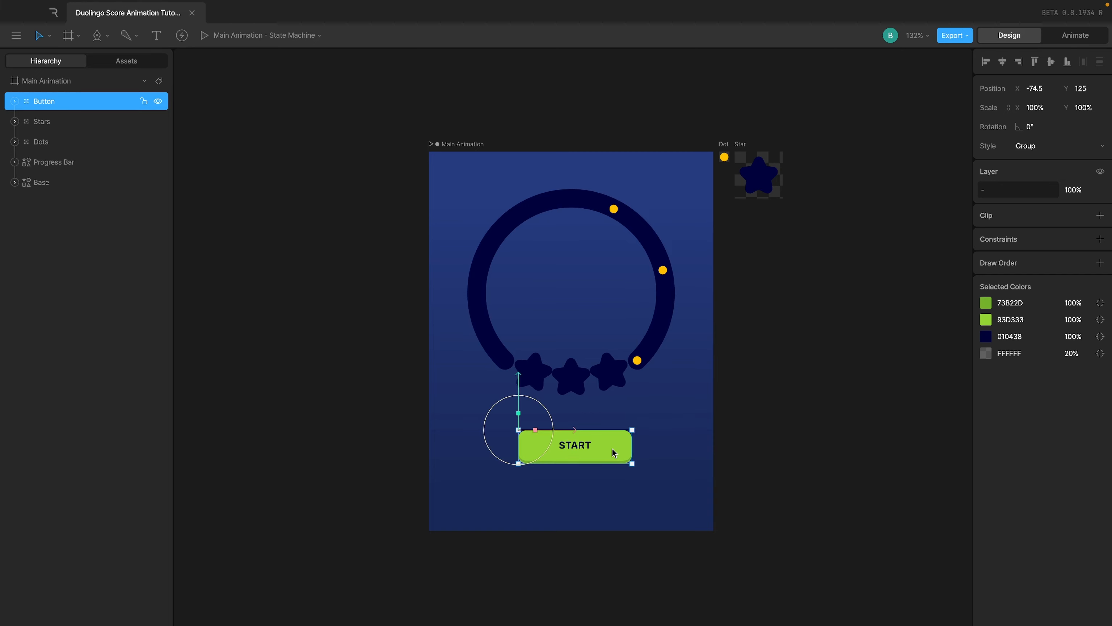
# Ungroup the imported Button group into its separate text shape and rectangles
pyautogui.scroll(5, 613, 448)
pyautogui.click(15, 100)
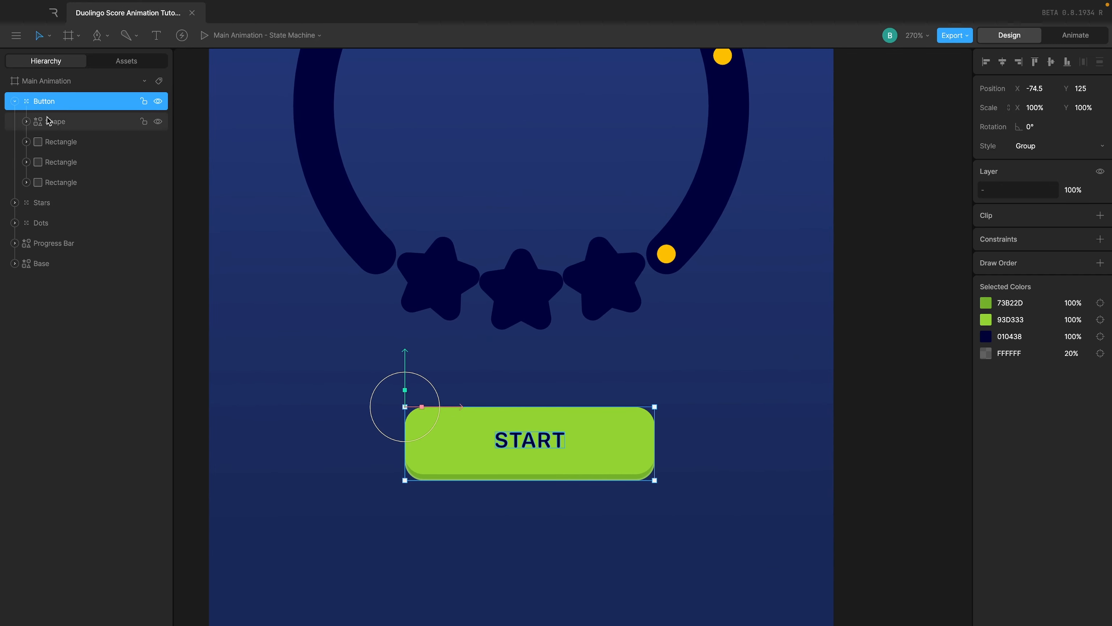
pyautogui.click(344, 497)
pyautogui.scroll(3, 345, 498)
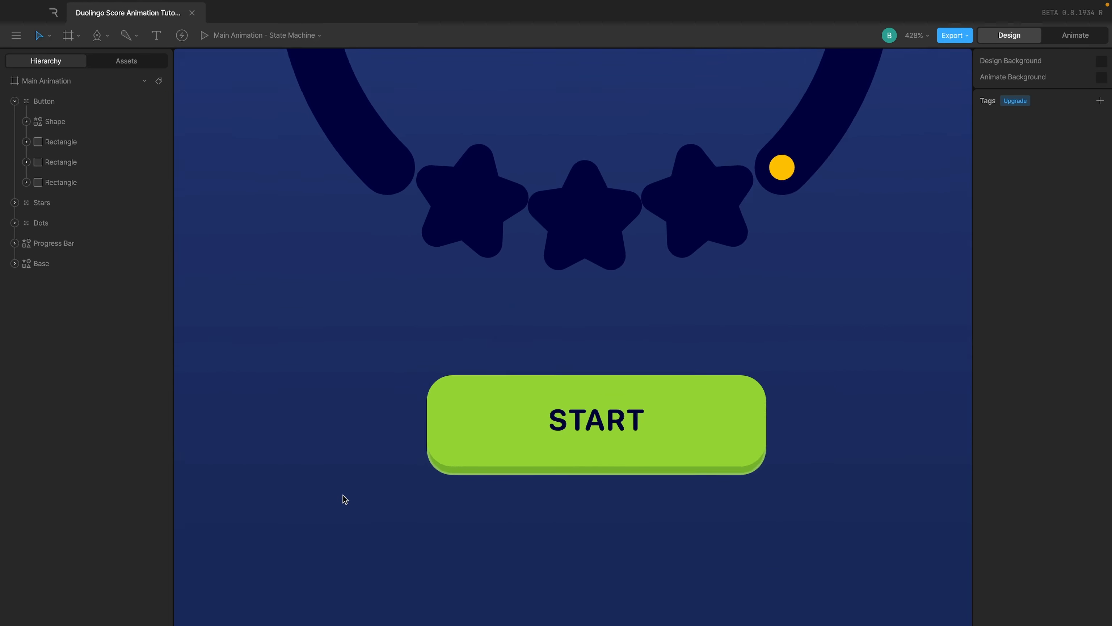
pyautogui.click(591, 421)
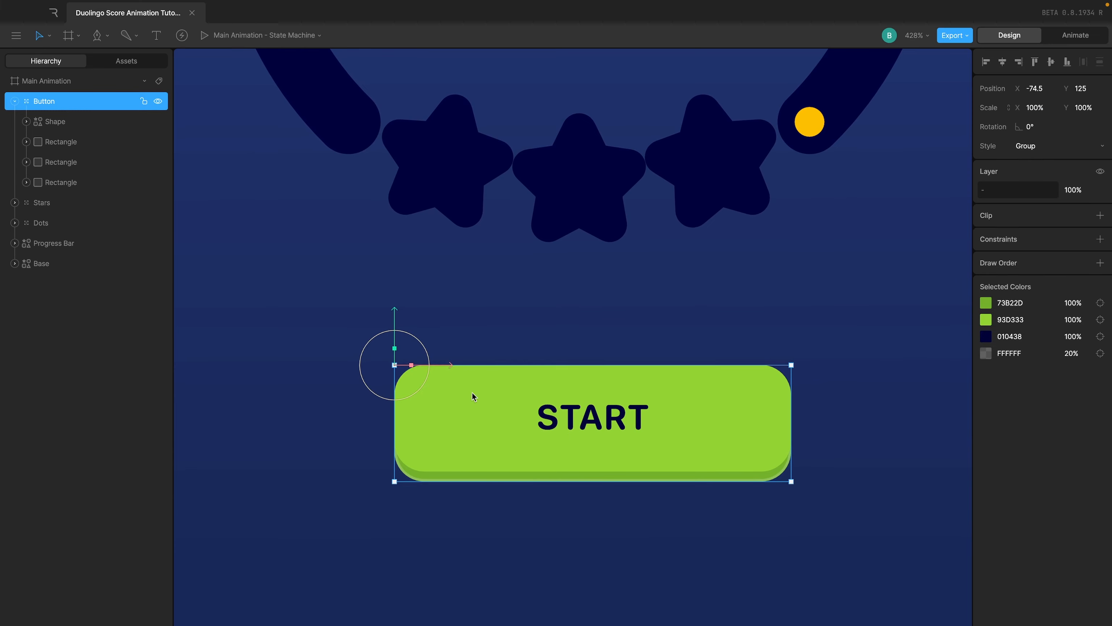
pyautogui.hotkey('ctrl', 'shift', 'g')
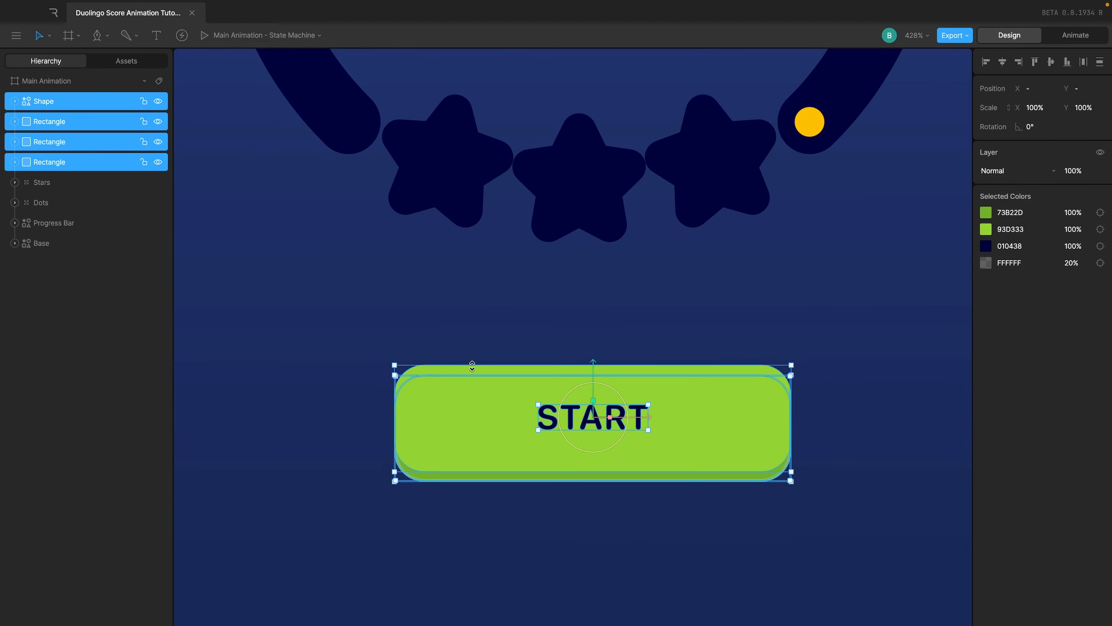
# Examine the START text shape and the individual letter paths inside it
pyautogui.click(583, 433)
pyautogui.click(568, 422)
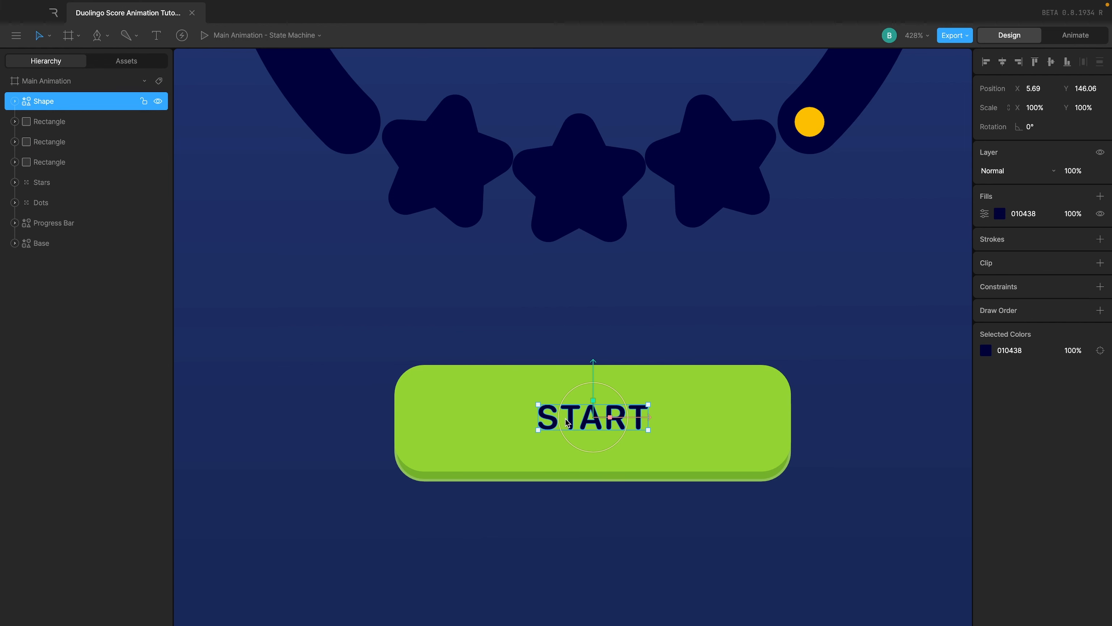
pyautogui.click(15, 102)
pyautogui.click(51, 226)
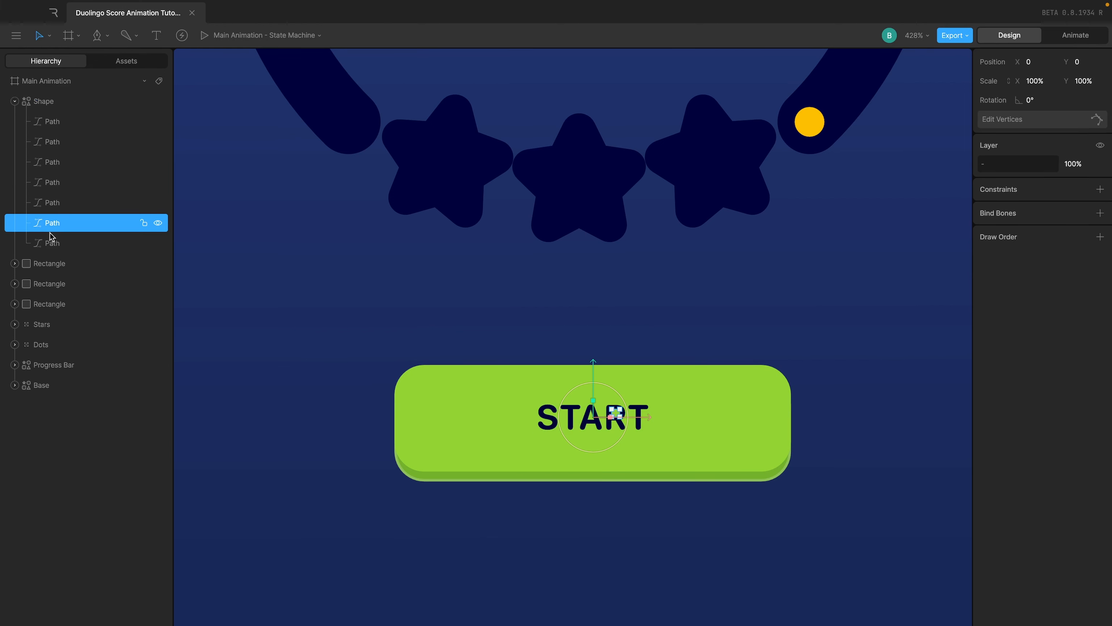
pyautogui.click(54, 182)
pyautogui.click(57, 141)
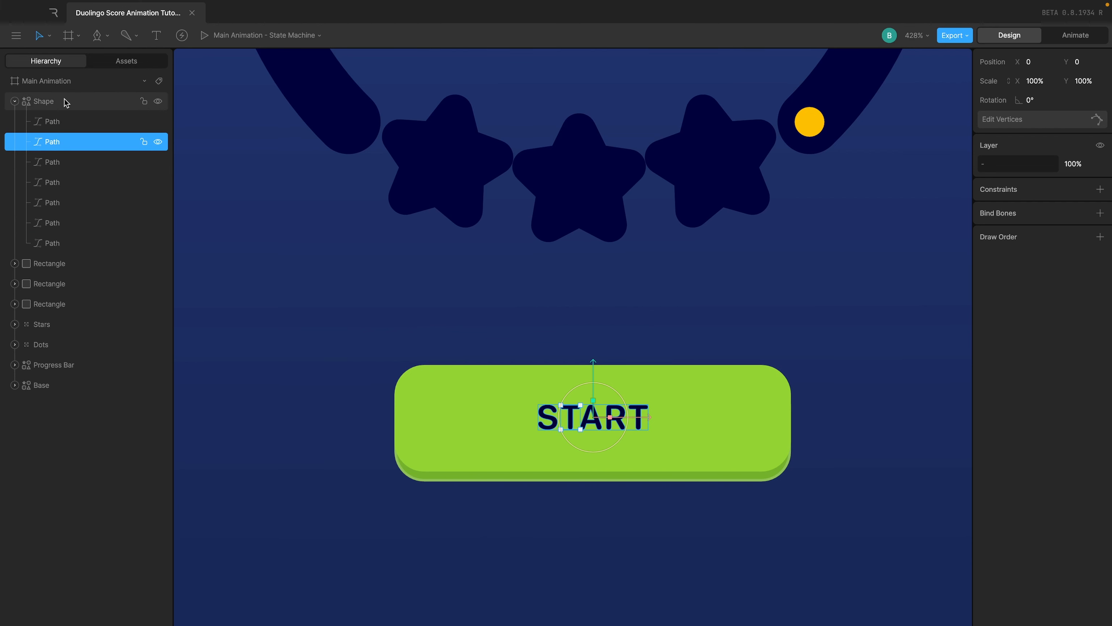
pyautogui.click(15, 101)
pyautogui.click(37, 103)
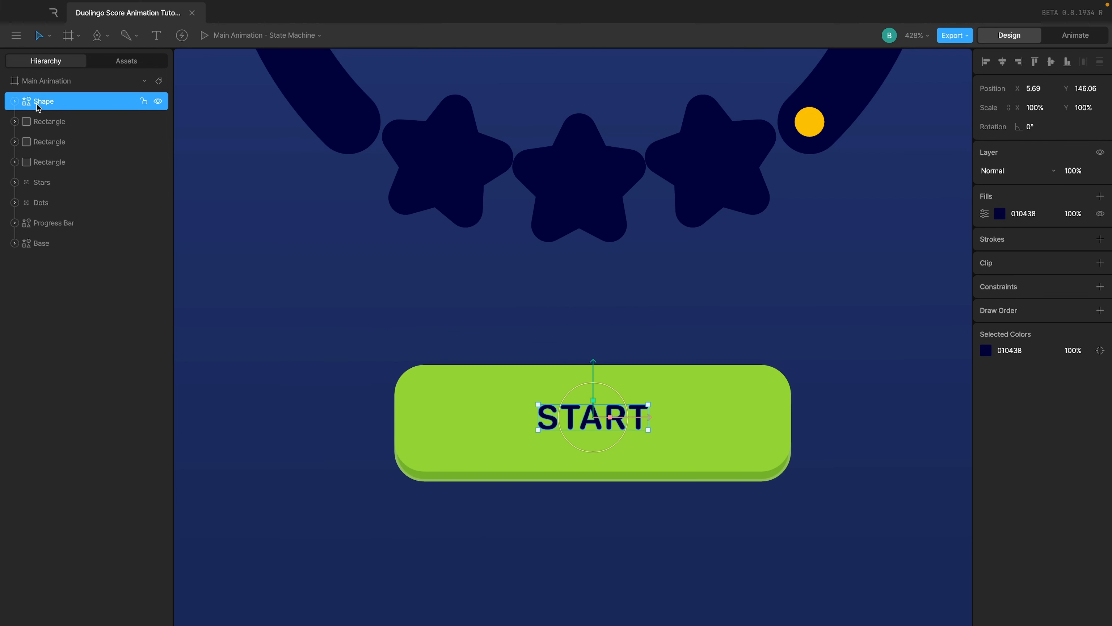
# Examine the uppermost 93D333 green rectangle of the button and the path nested inside it
pyautogui.click(43, 123)
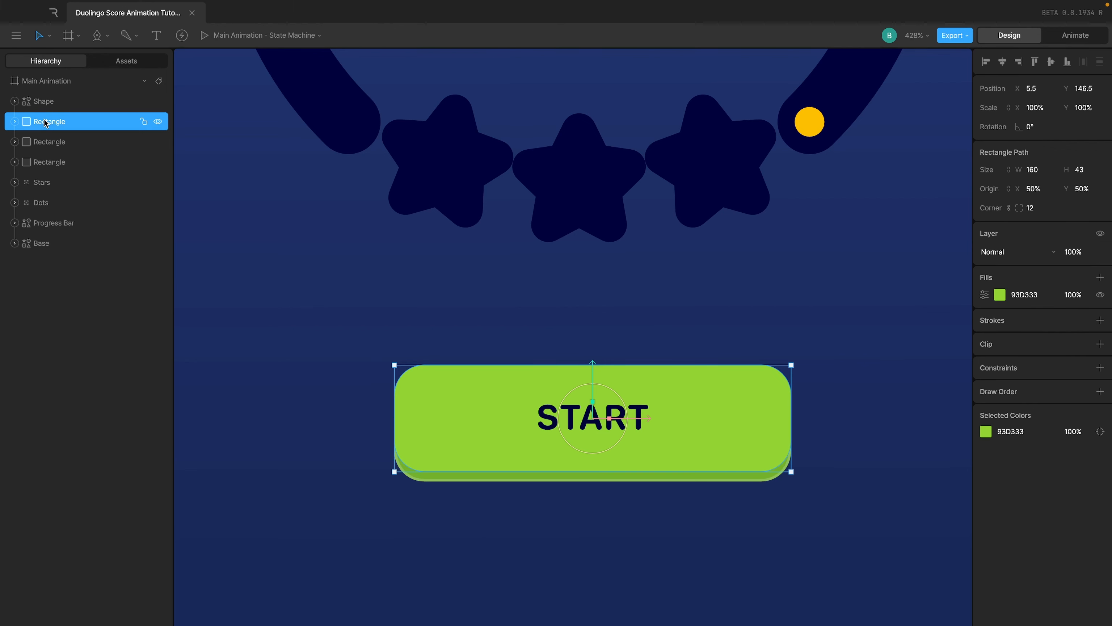
pyautogui.click(15, 122)
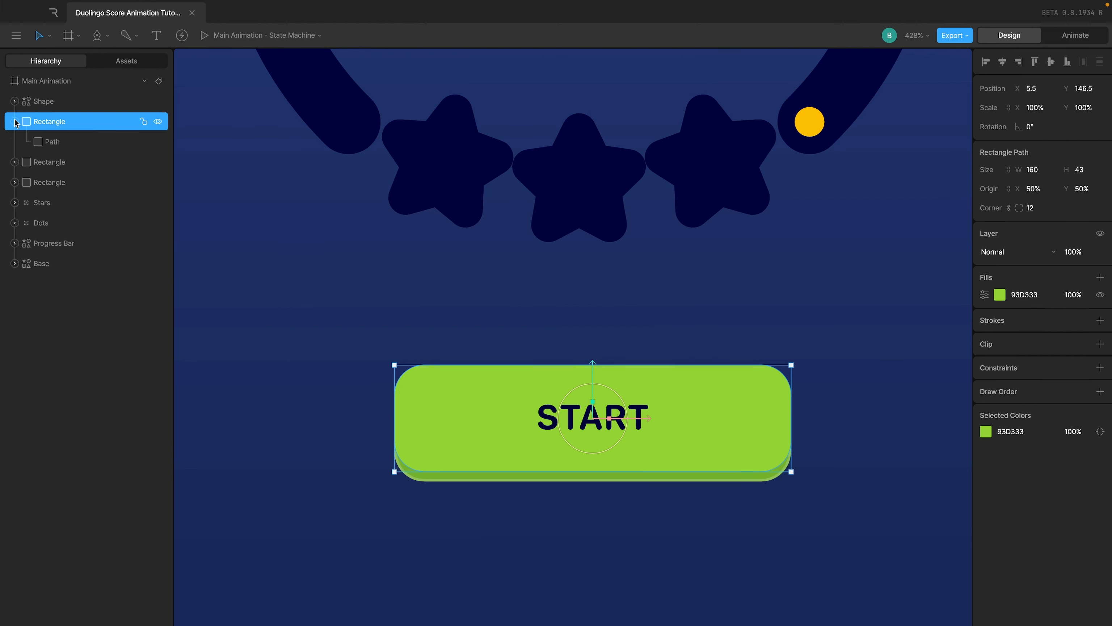
pyautogui.click(15, 121)
pyautogui.press('Delete')
pyautogui.press('super+z')
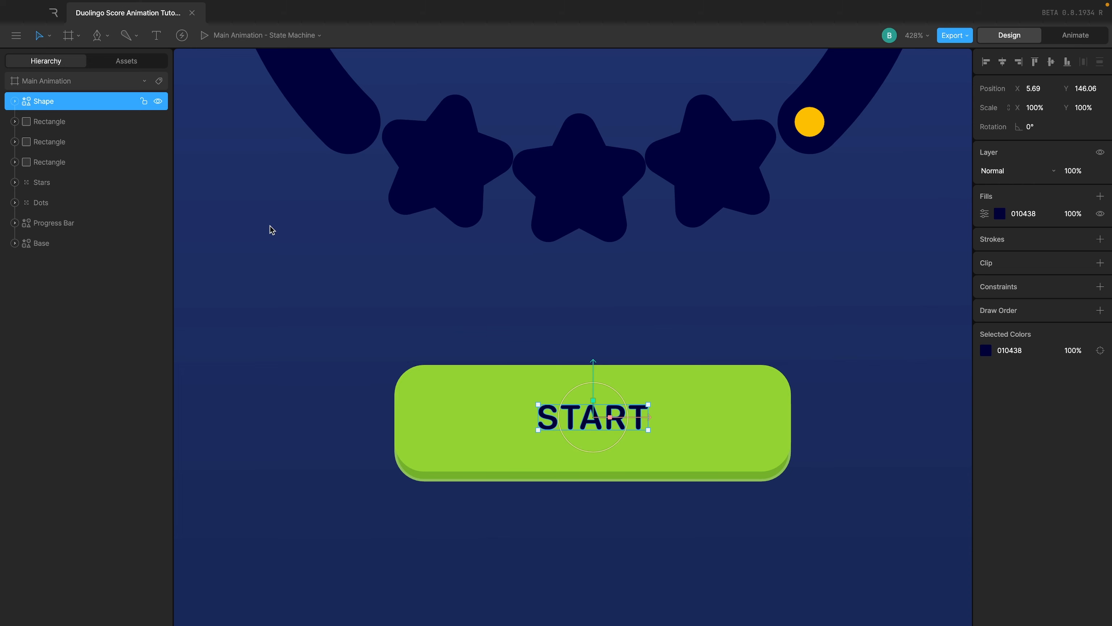
pyautogui.click(15, 121)
pyautogui.click(48, 142)
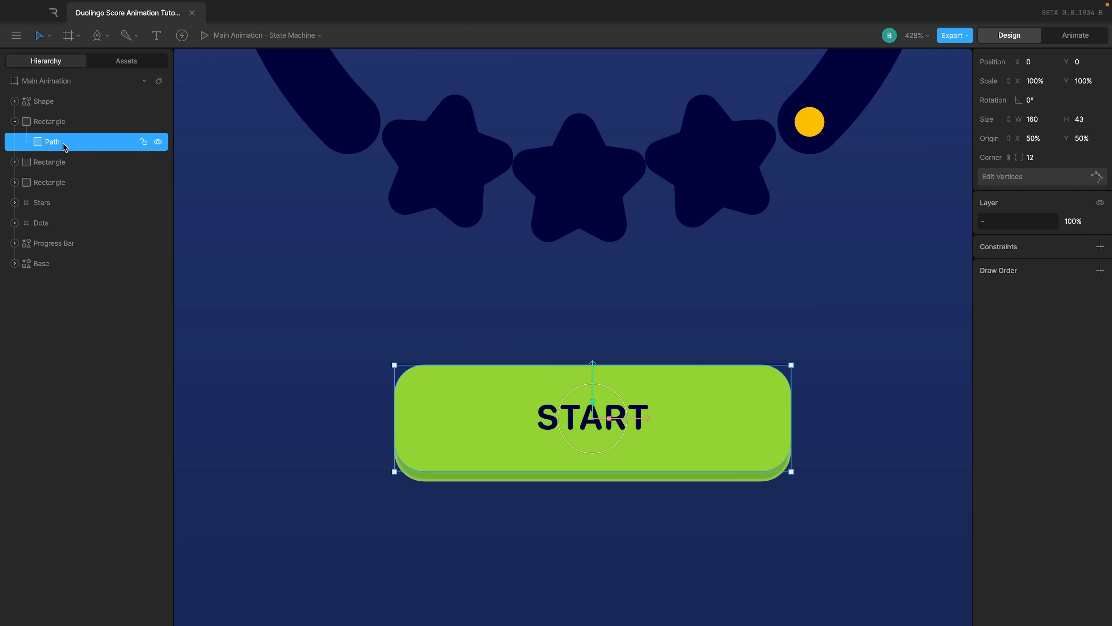
pyautogui.click(49, 121)
pyautogui.click(15, 122)
# Rename the uppermost green button rectangle as Surface
pyautogui.doubleClick(43, 120)
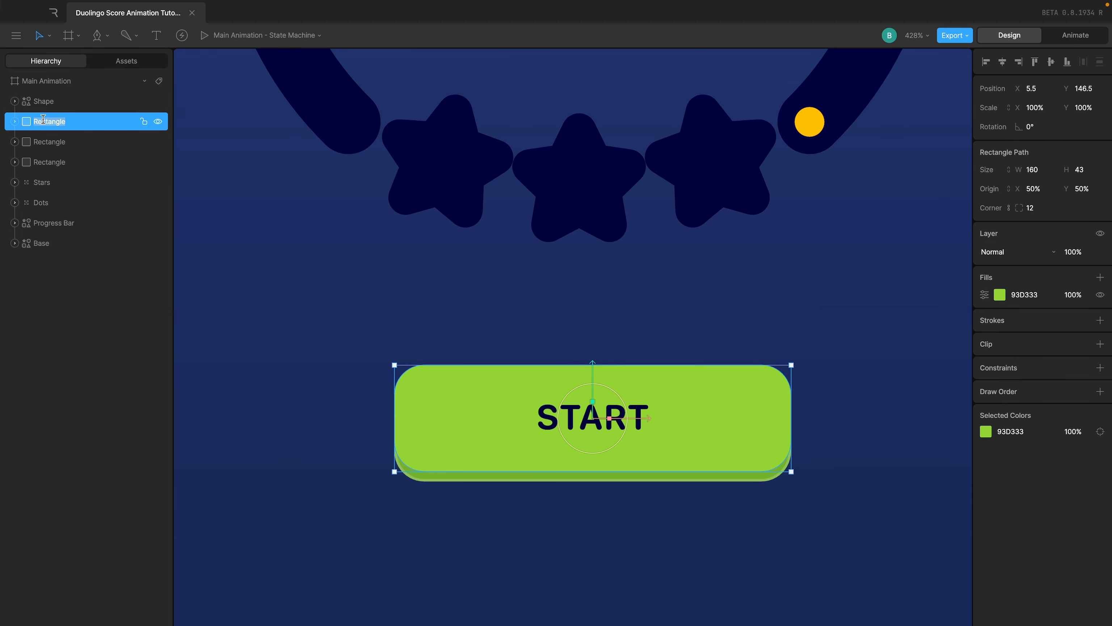
pyautogui.write('Button')
pyautogui.press('super+a')
pyautogui.write('Surface')
# Check the white outline rectangle by toggling its visibility, and rename it as Stroke
pyautogui.click(87, 142)
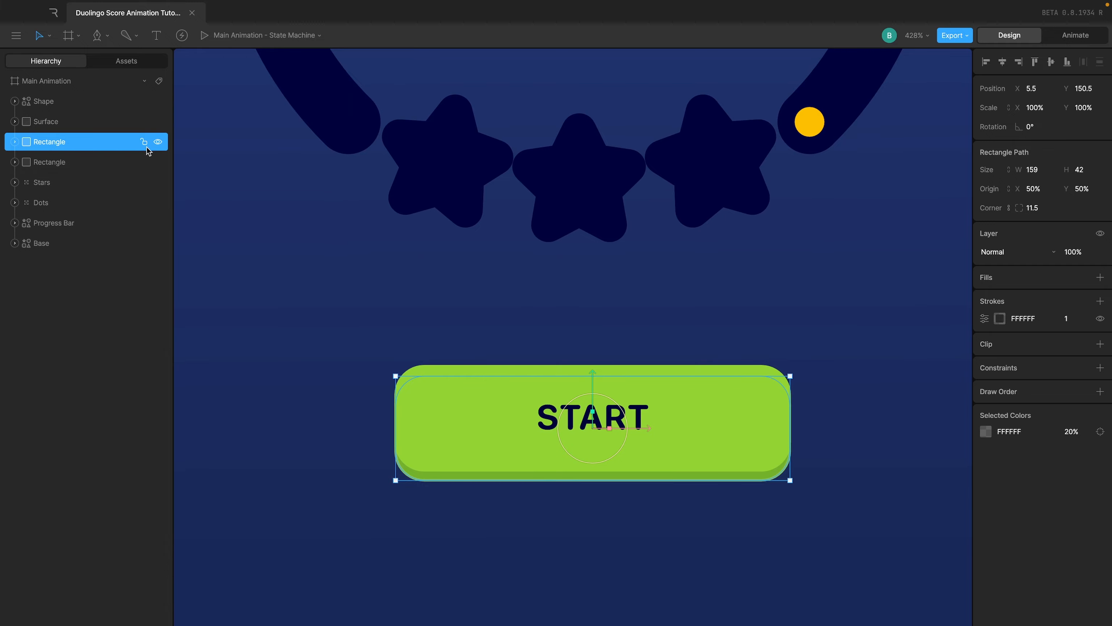
pyautogui.click(158, 142)
pyautogui.click(158, 143)
pyautogui.scroll(5, 395, 451)
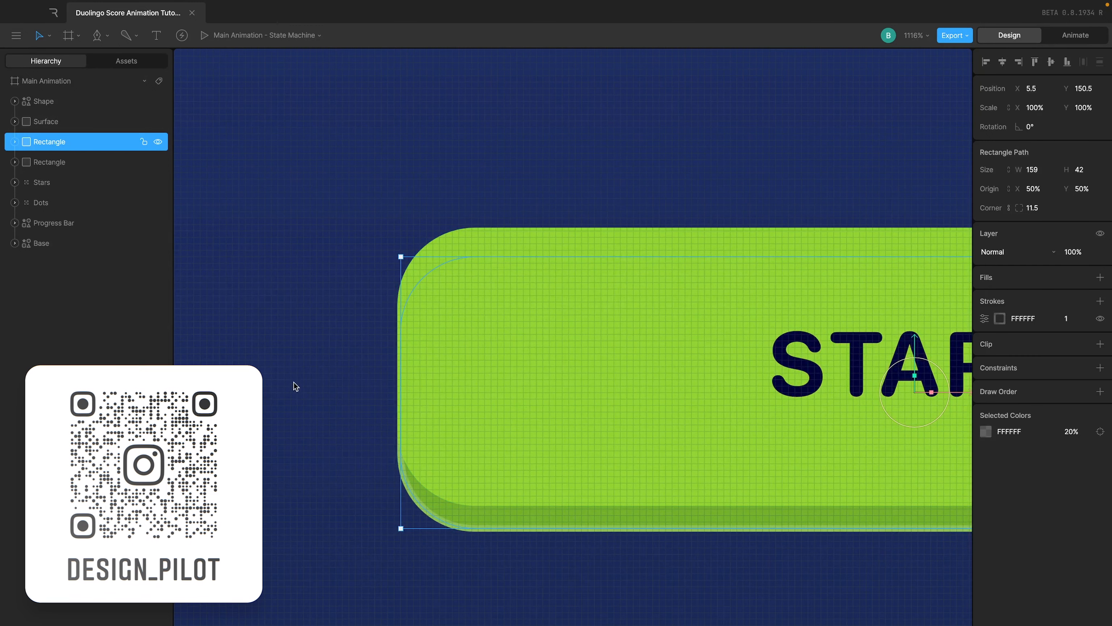
pyautogui.scroll(2, 419, 551)
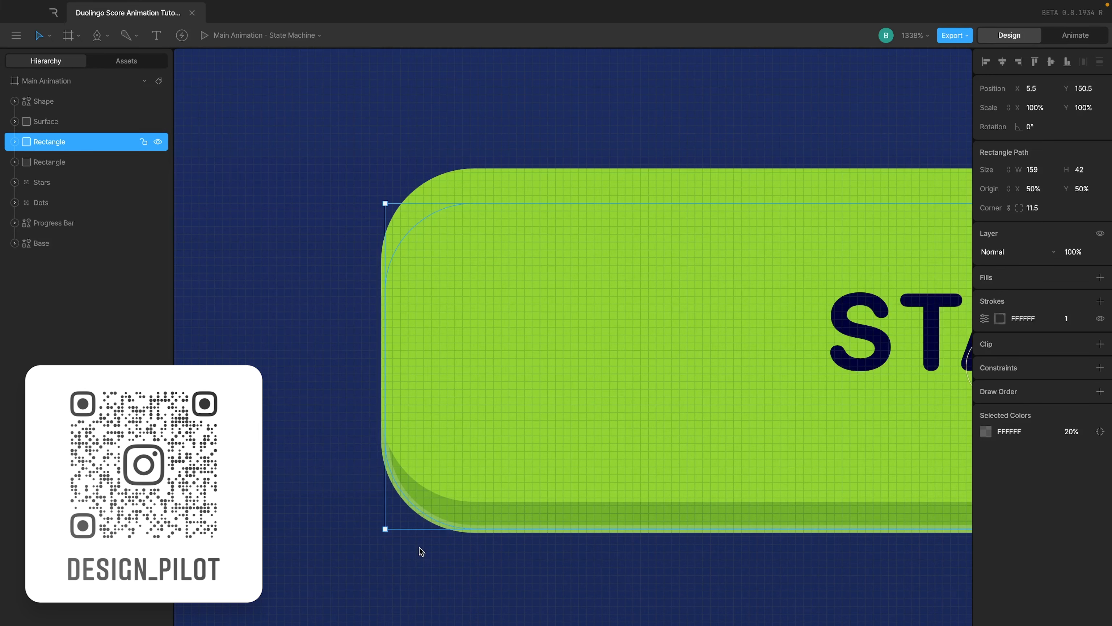
pyautogui.doubleClick(61, 144)
pyautogui.write('St')
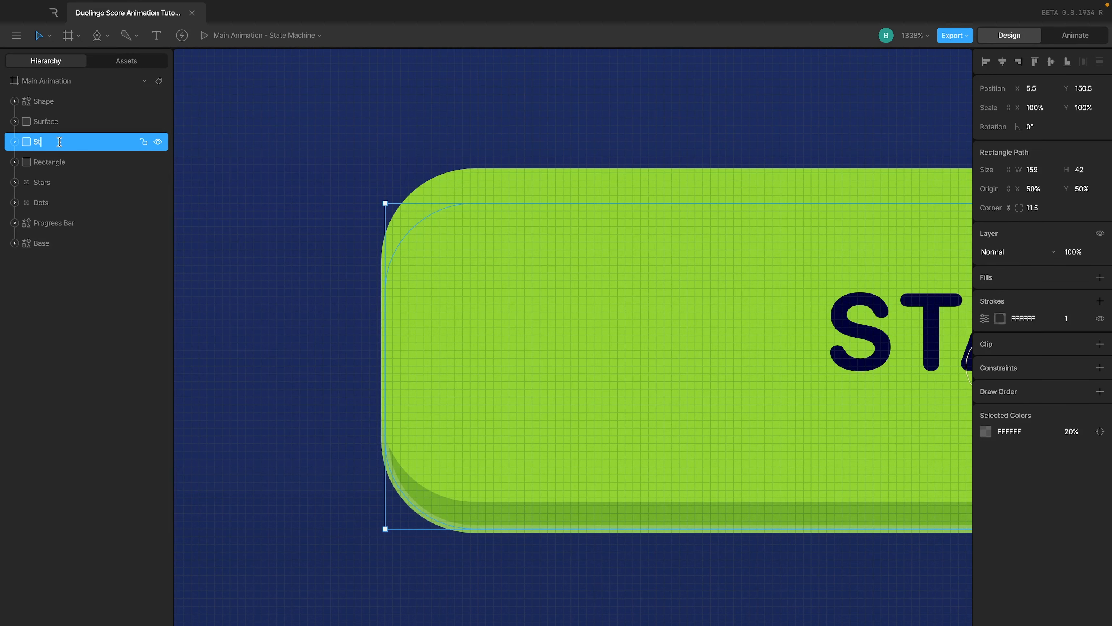
pyautogui.write('roke')
pyautogui.press('Return')
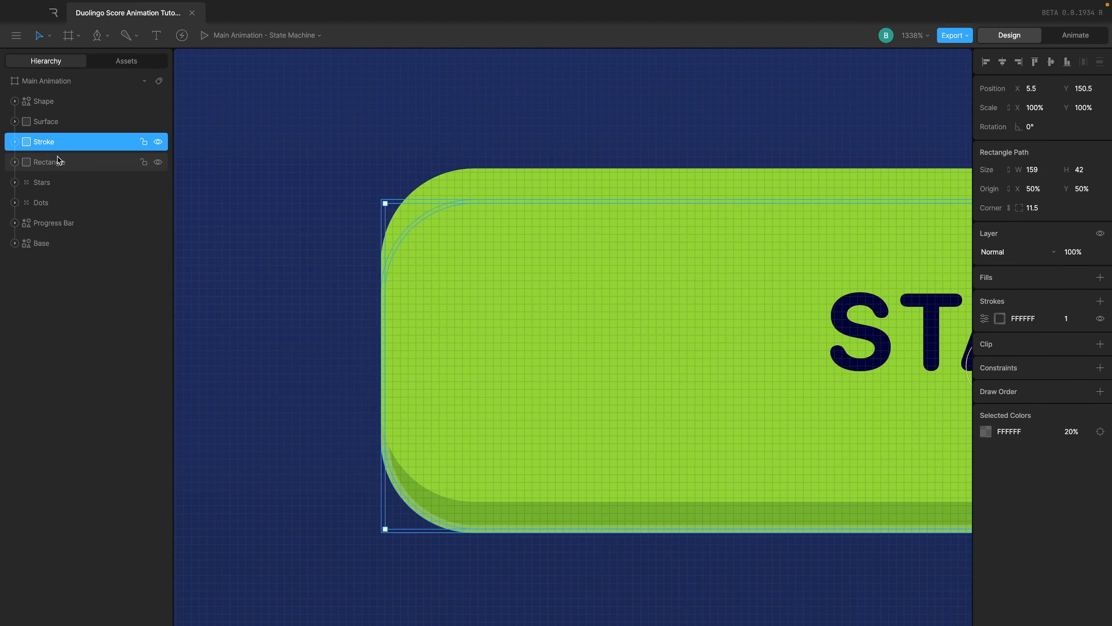
# Rename the dark green 73B22D rectangle as Background
pyautogui.doubleClick(59, 162)
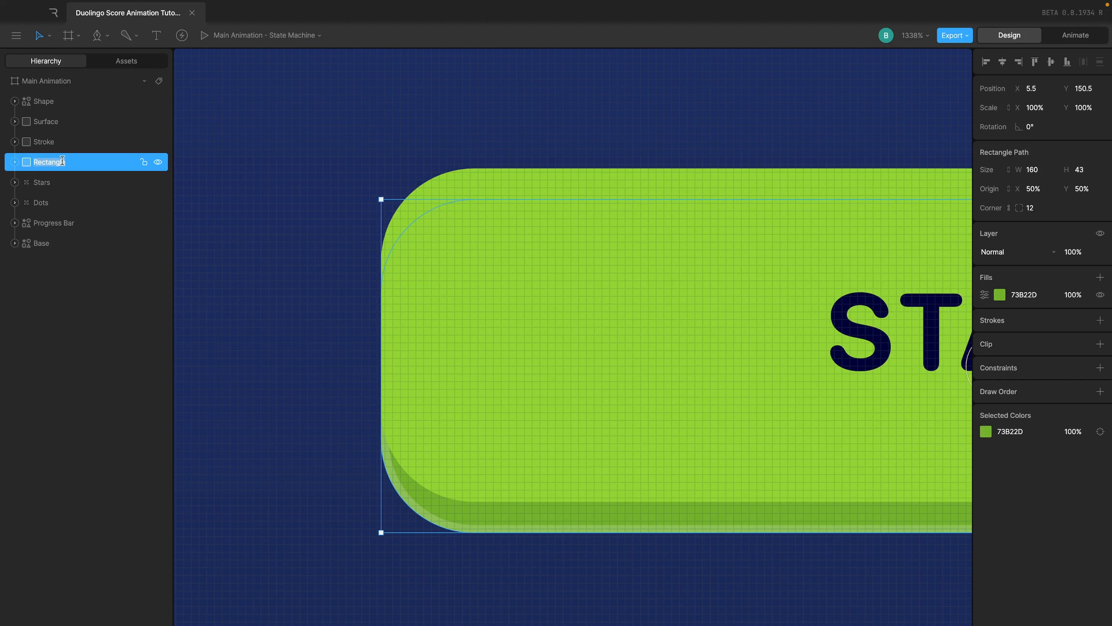
pyautogui.write('Backgrounf')
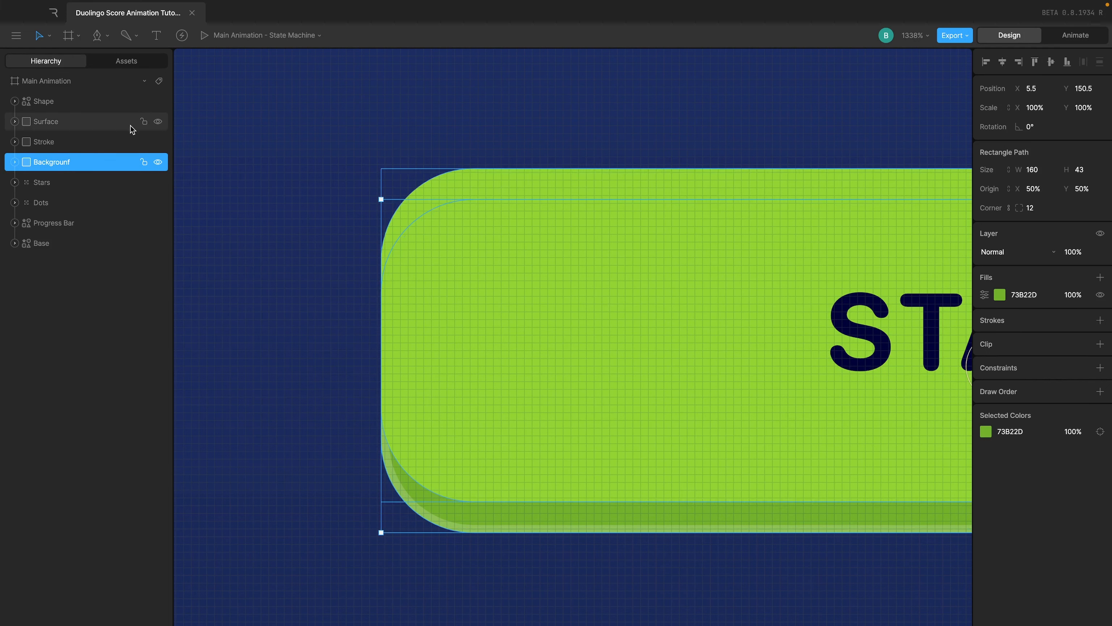
pyautogui.press('BackSpace')
pyautogui.write('d')
pyautogui.press('Return')
# Hide Surface and Stroke to inspect Background alone, and show Stroke again over it
pyautogui.click(158, 123)
pyautogui.click(158, 144)
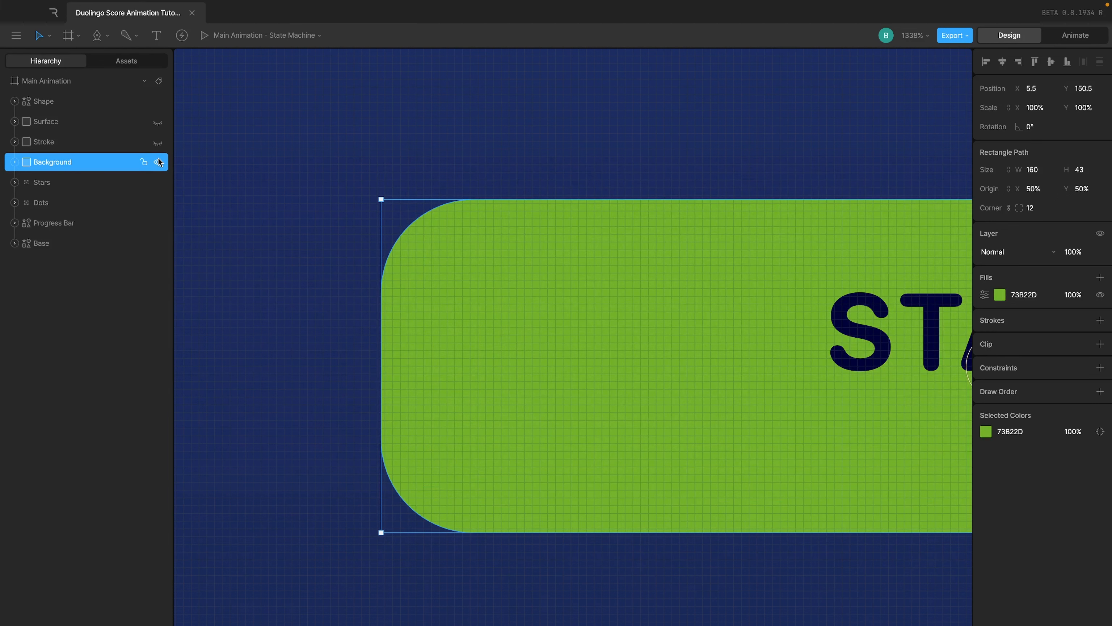
pyautogui.click(156, 165)
pyautogui.click(155, 165)
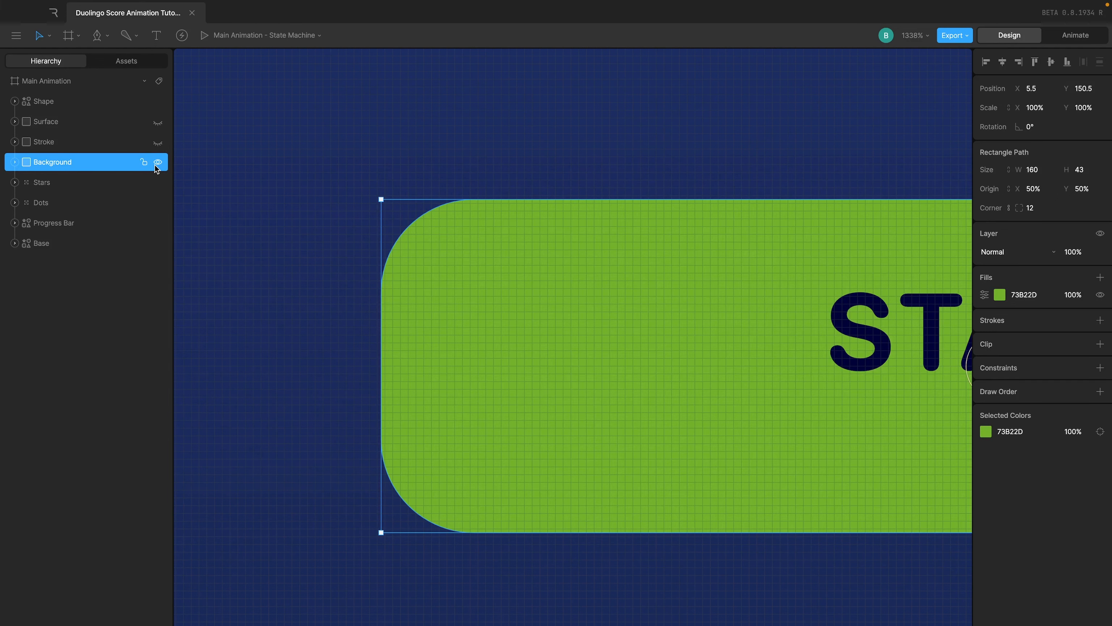
pyautogui.click(158, 144)
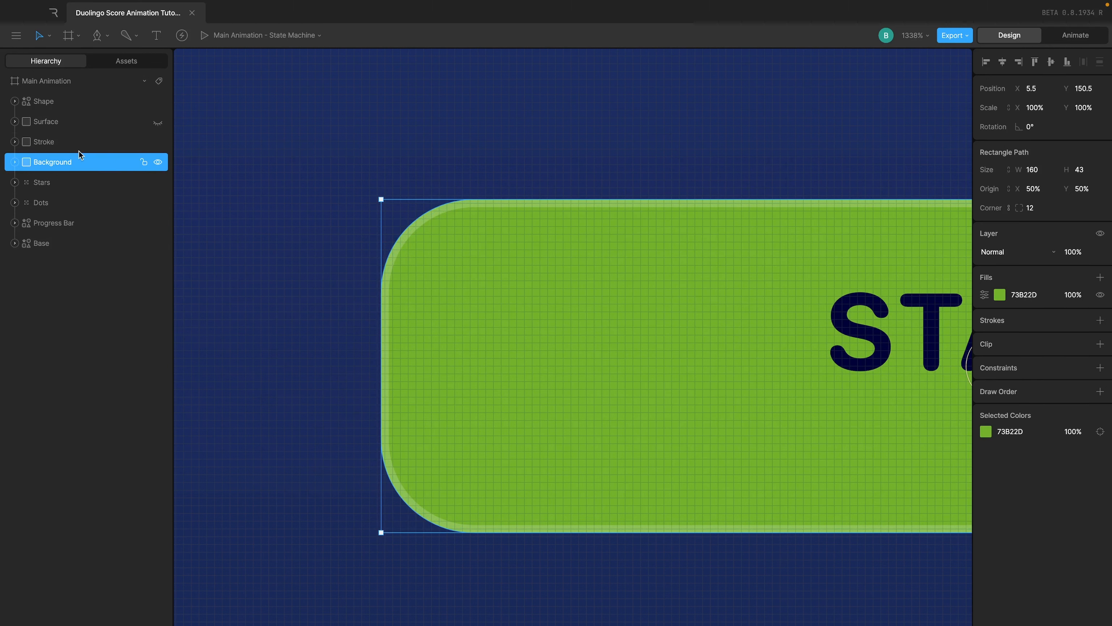
# Group Stroke and Background, name the group Background, and show the Surface layer again
pyautogui.keyDown('shift'); pyautogui.click(54, 147); pyautogui.keyUp('shift')
pyautogui.hotkey('ctrl', 'g')
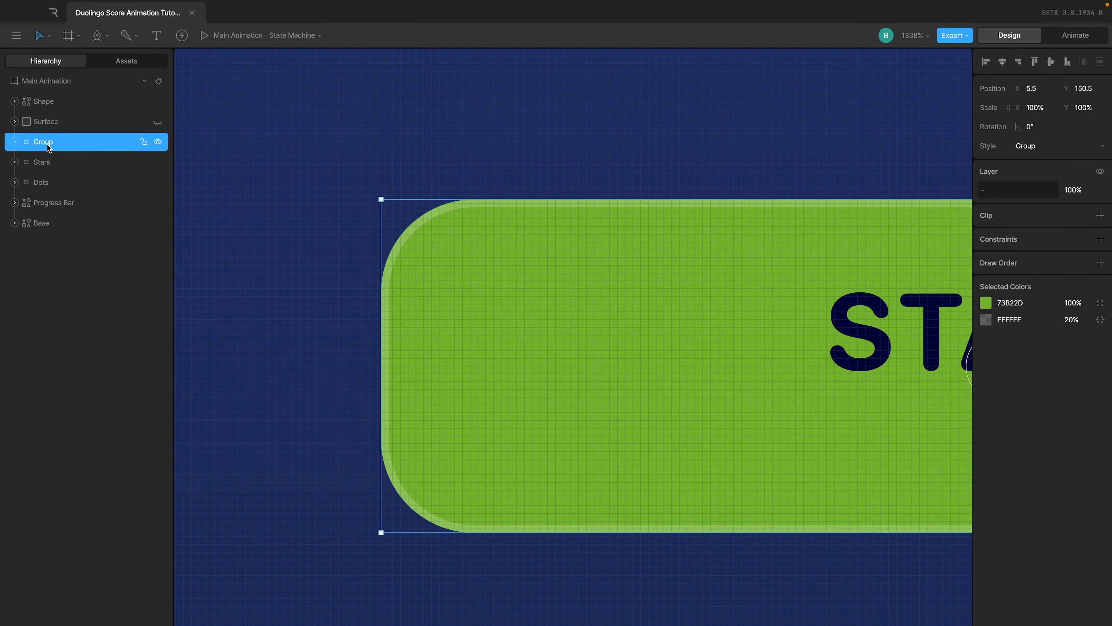
pyautogui.doubleClick(48, 143)
pyautogui.write('Backg')
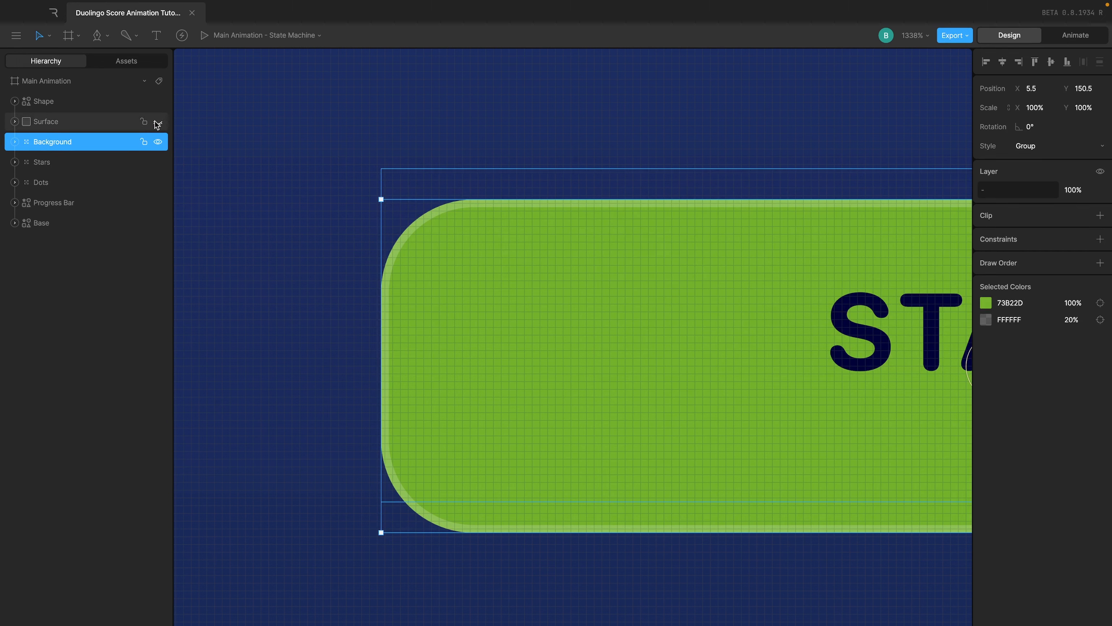
pyautogui.click(158, 123)
pyautogui.click(65, 127)
# Add a new text object reading START over the imported lettering on the button
pyautogui.click(49, 105)
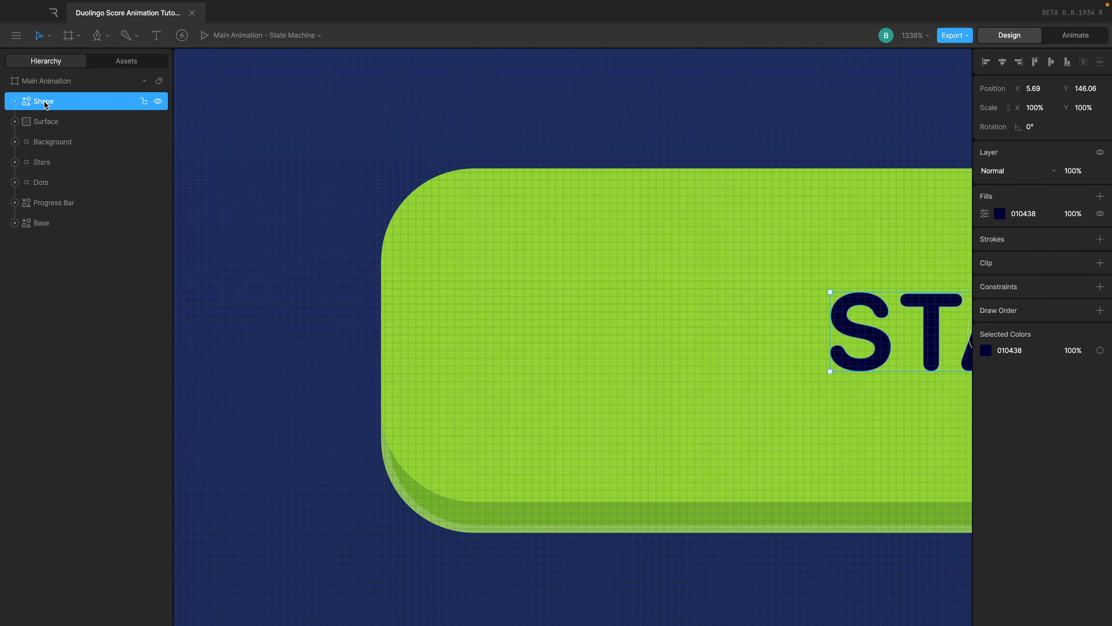
pyautogui.scroll(-5, 499, 241)
pyautogui.scroll(3, 677, 330)
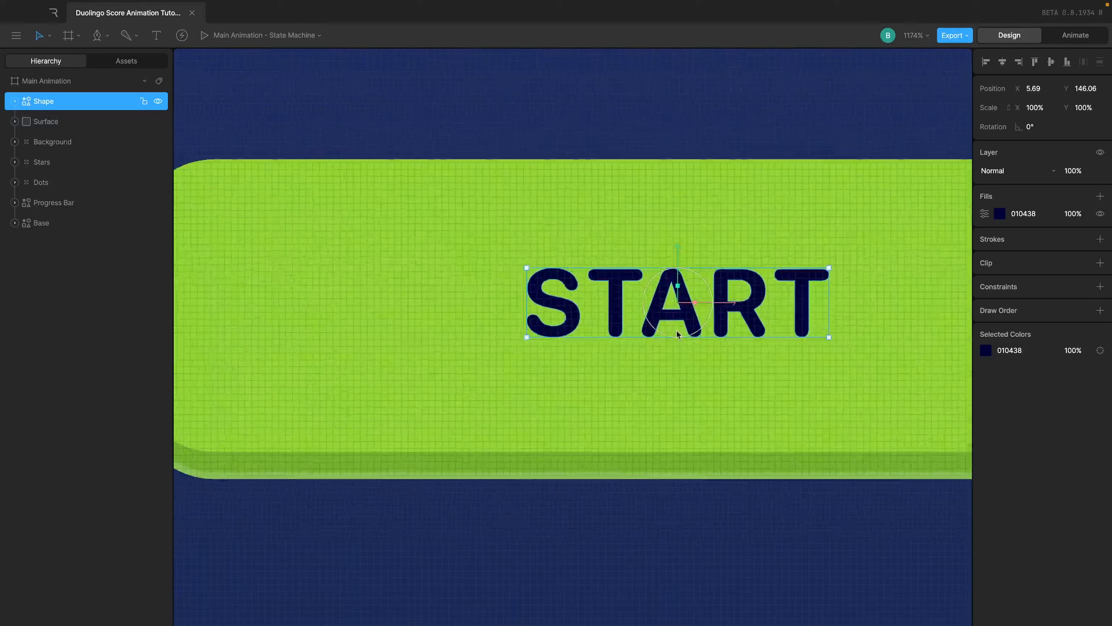
pyautogui.scroll(3, 582, 296)
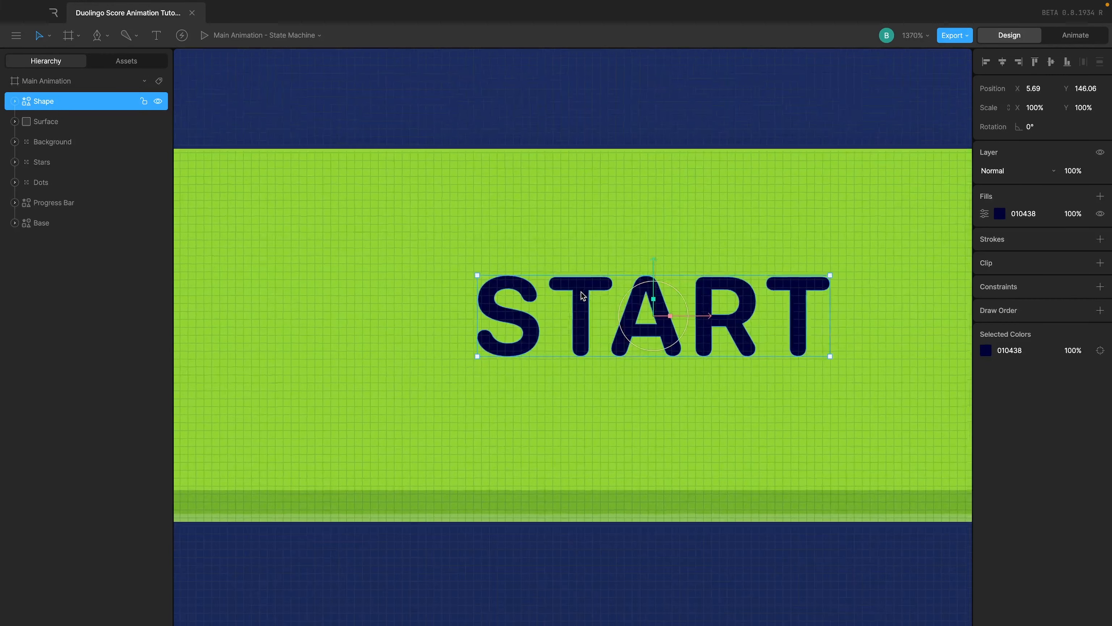
pyautogui.click(498, 252)
pyautogui.press('t')
pyautogui.click(493, 214)
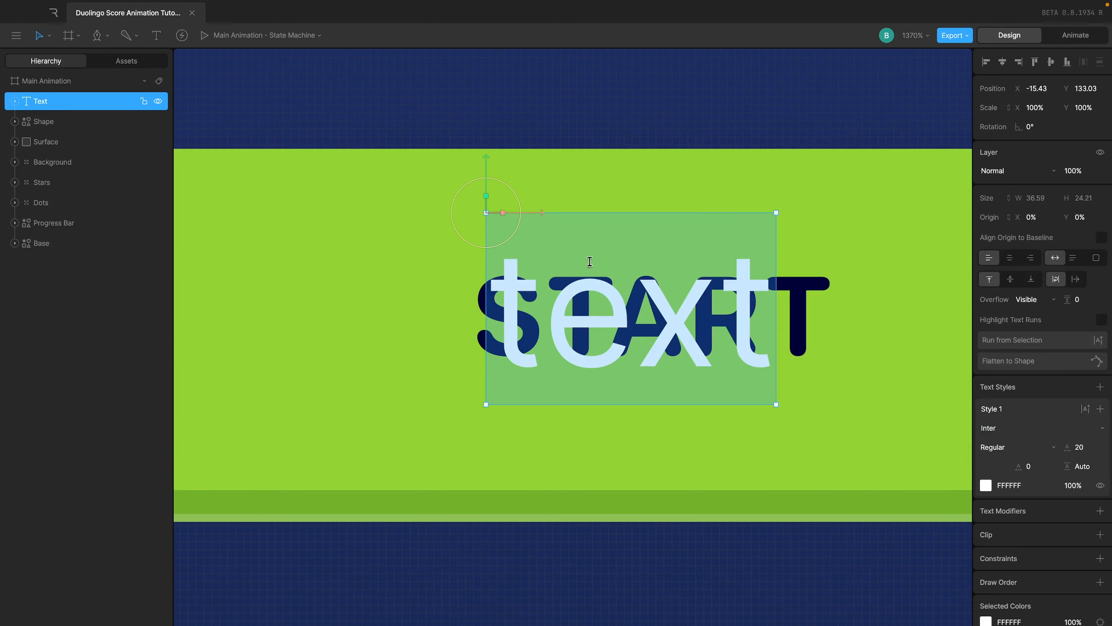
pyautogui.write('START')
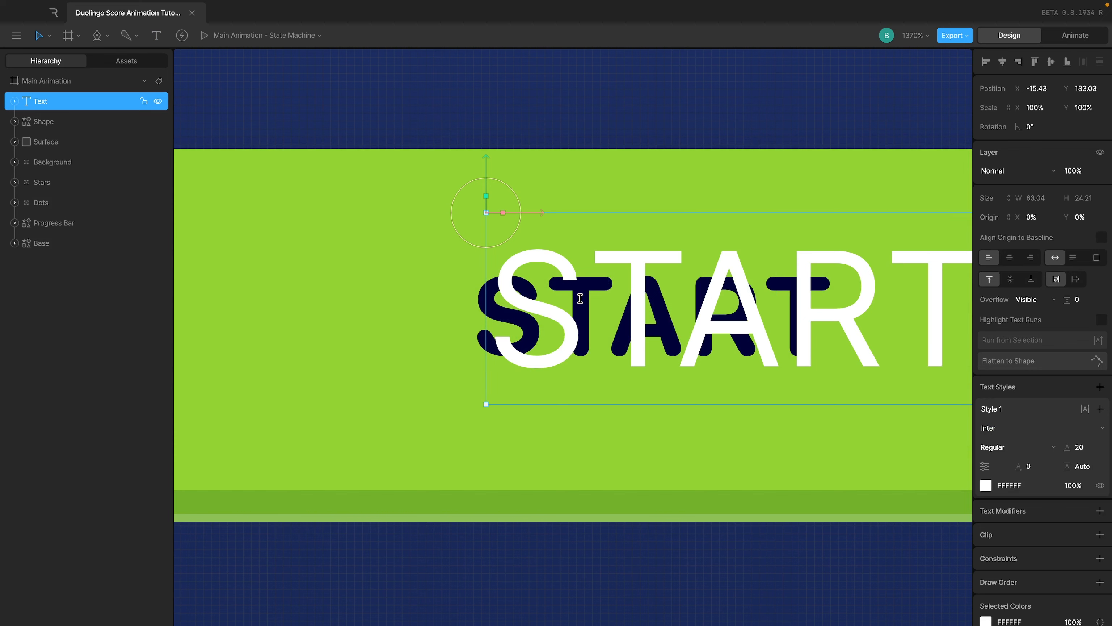
# Move the new START text below the button, to about X -24.5 and Y 178.5
pyautogui.click(638, 297)
pyautogui.click(637, 297)
pyautogui.scroll(-3, 739, 251)
pyautogui.moveTo(738, 251); pyautogui.dragTo(689, 509)
pyautogui.scroll(-2, 689, 509)
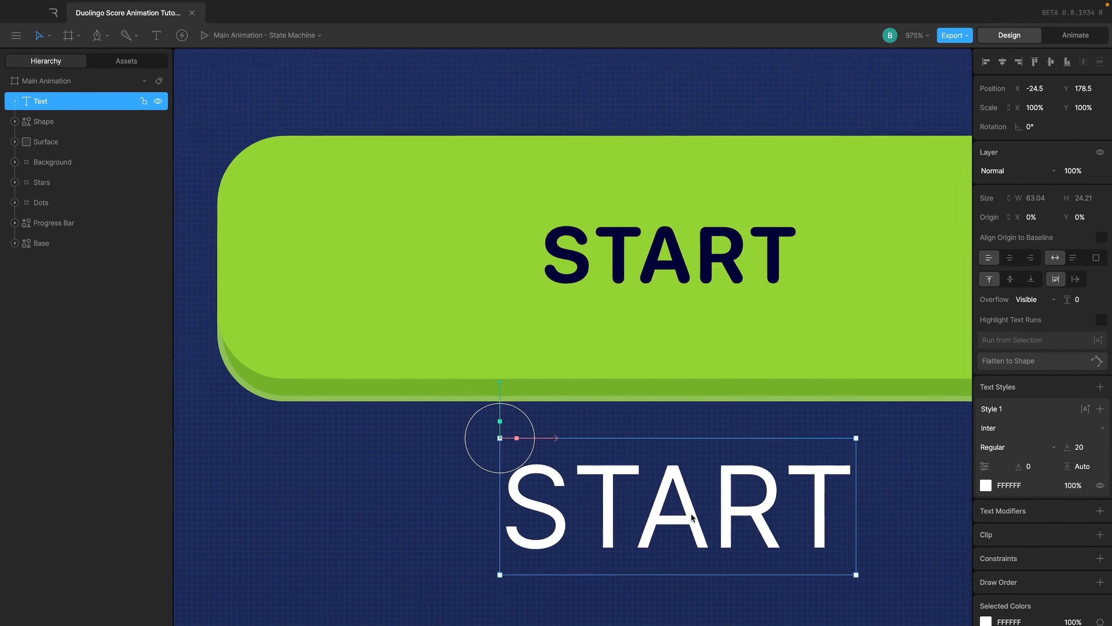
# Set the new text's origin to 50% in X and Y, and reposition it at about X 1, Y 189.5
pyautogui.click(1045, 218)
pyautogui.write('50')
pyautogui.press('Tab')
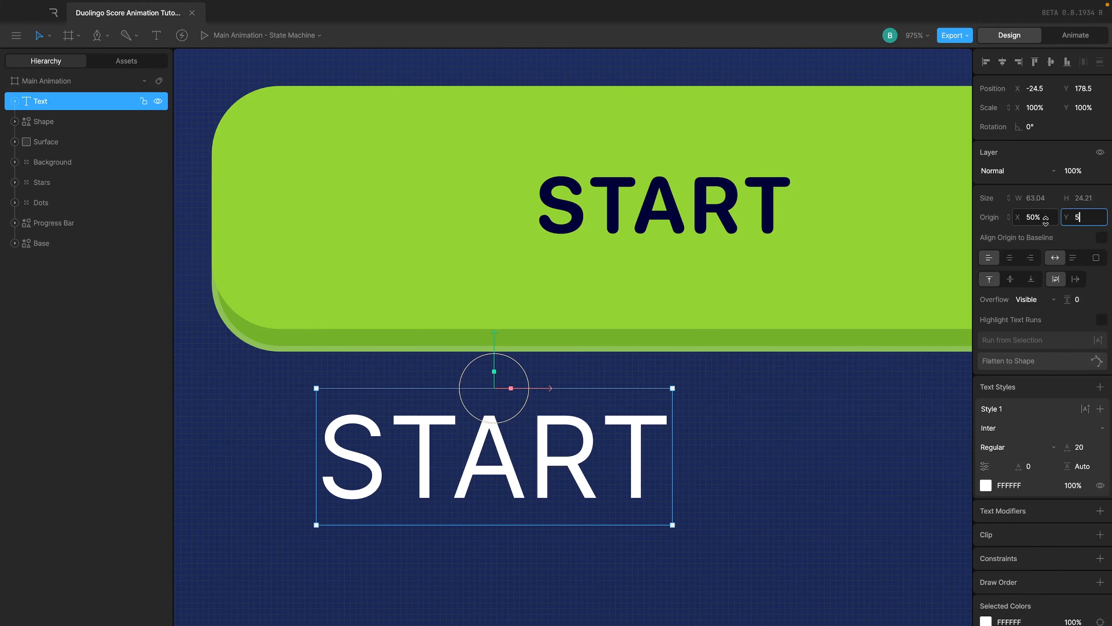
pyautogui.write('50')
pyautogui.press('Return')
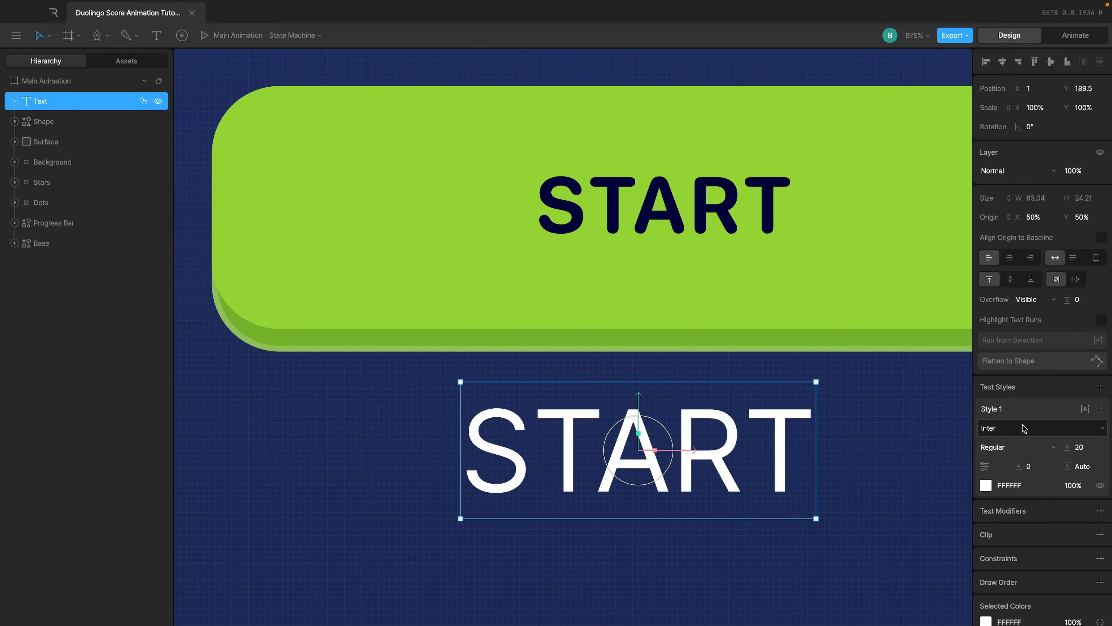
# Search the fonts for "sf p" and browse the available fonts for the new START text
pyautogui.click(1002, 428)
pyautogui.write('sf p')
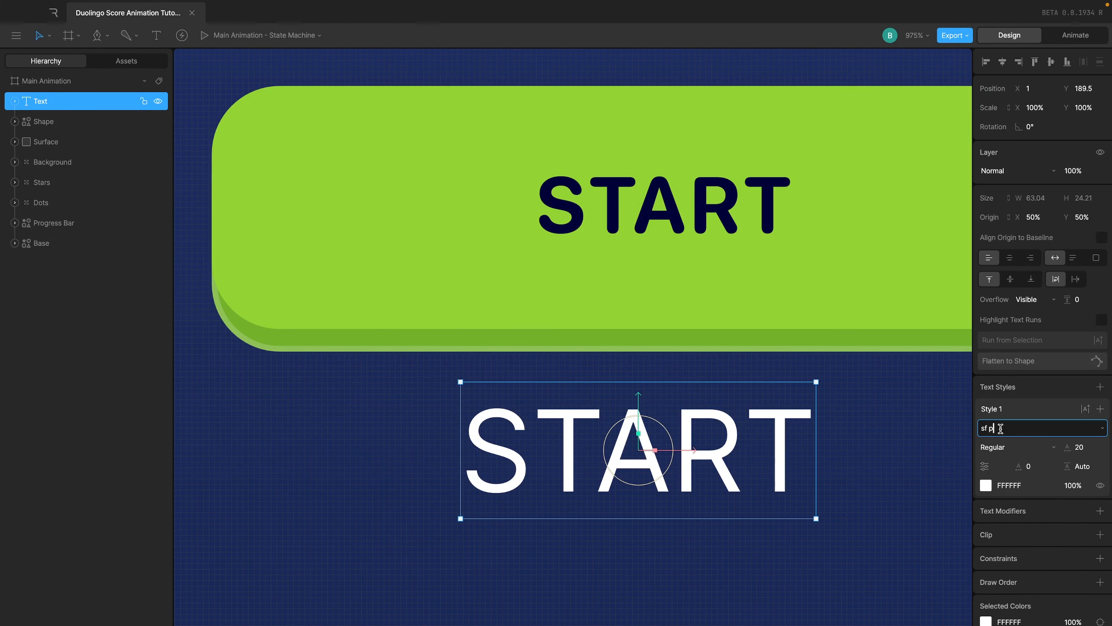
pyautogui.press('BackSpace')
pyautogui.click(1067, 434)
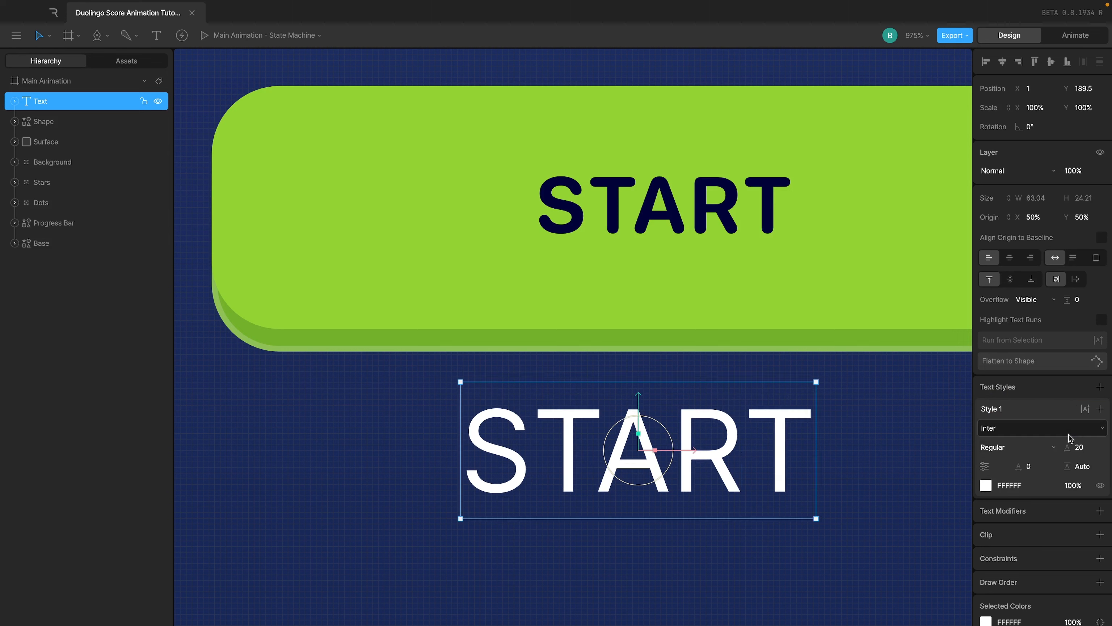
pyautogui.click(1096, 429)
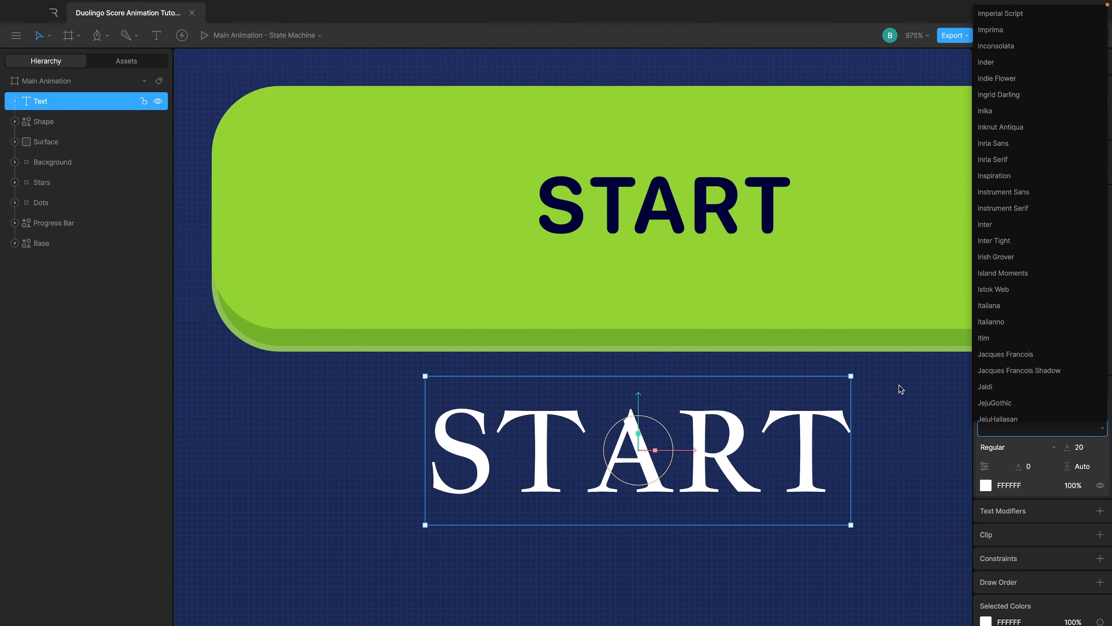
# Search the fonts for "round", go through the matches, and apply Varela Round to the new START text
pyautogui.click(1004, 427)
pyautogui.click(1006, 428)
pyautogui.write('round')
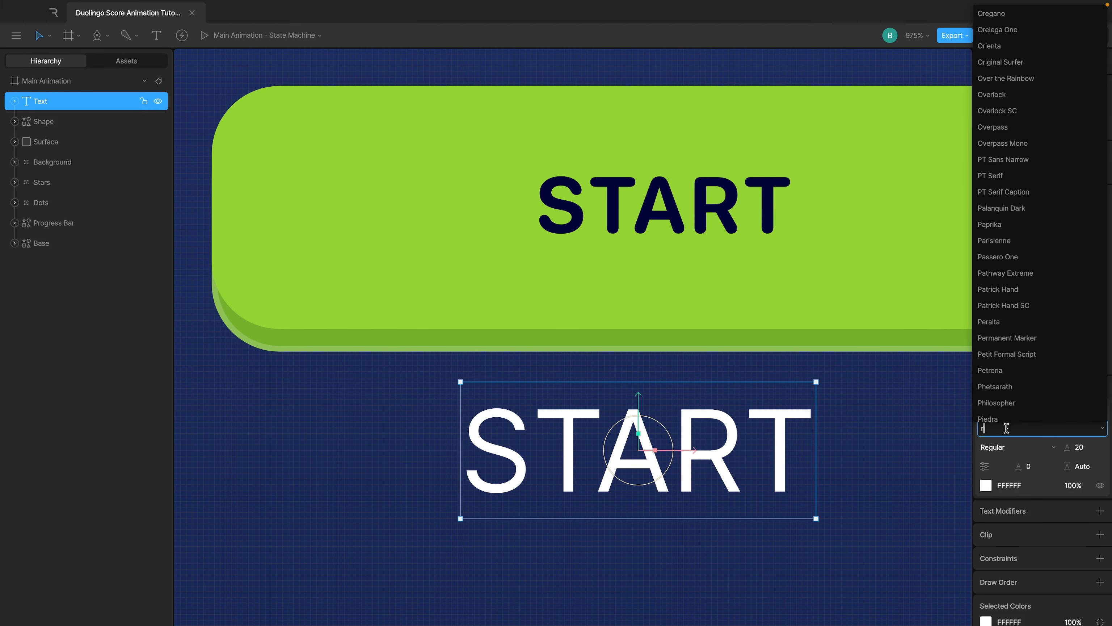
pyautogui.press('Down')
pyautogui.press('Down')
pyautogui.press('Down')
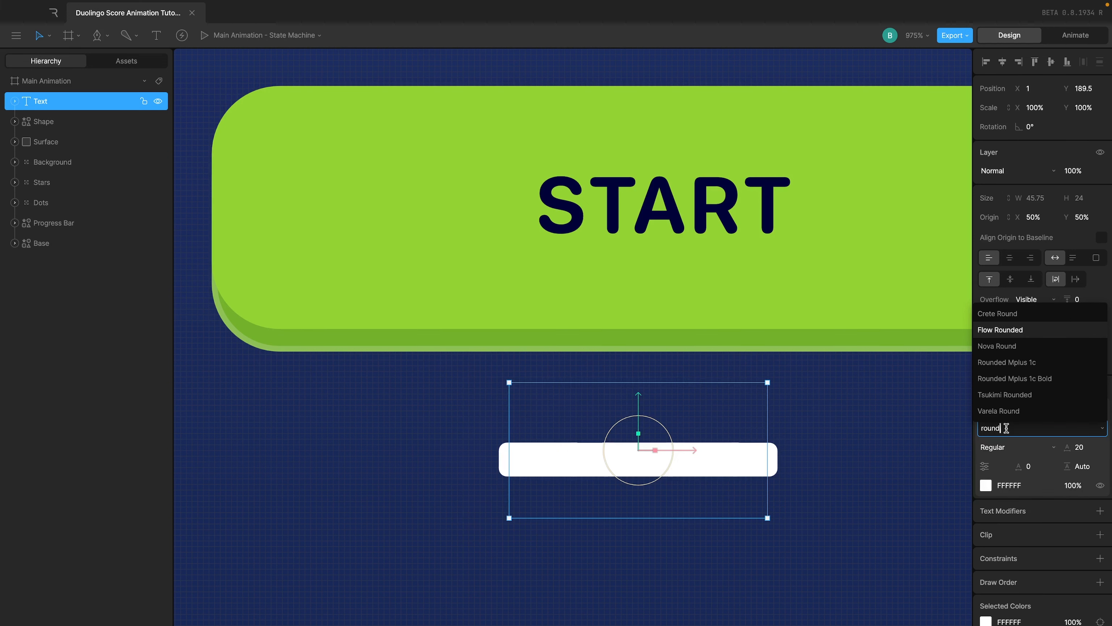
pyautogui.press('Down')
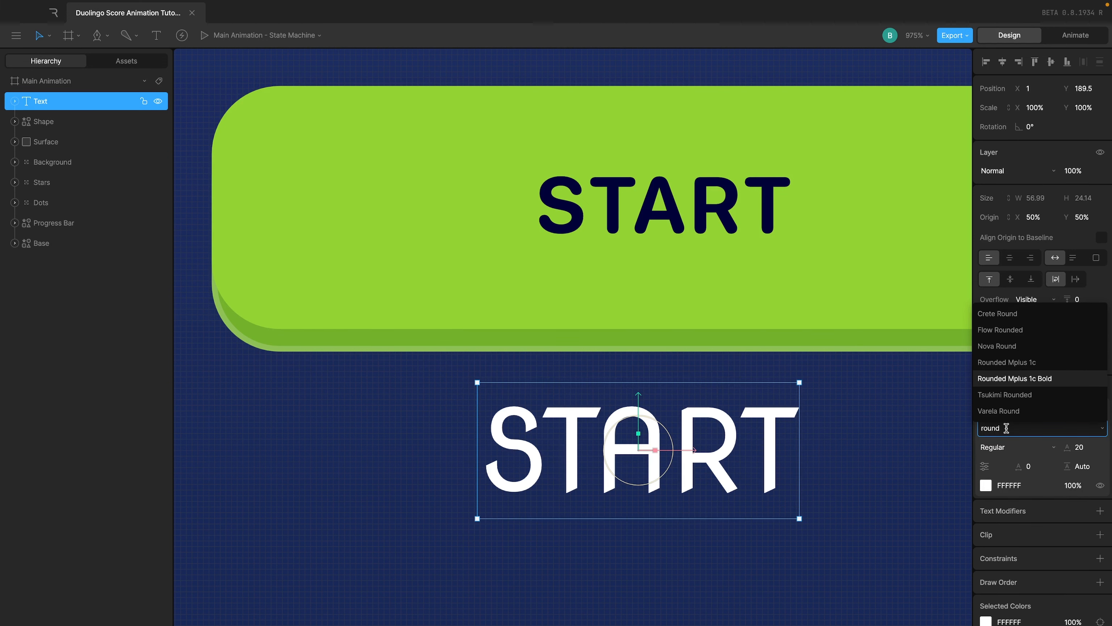
pyautogui.press('Down')
pyautogui.press('Down')
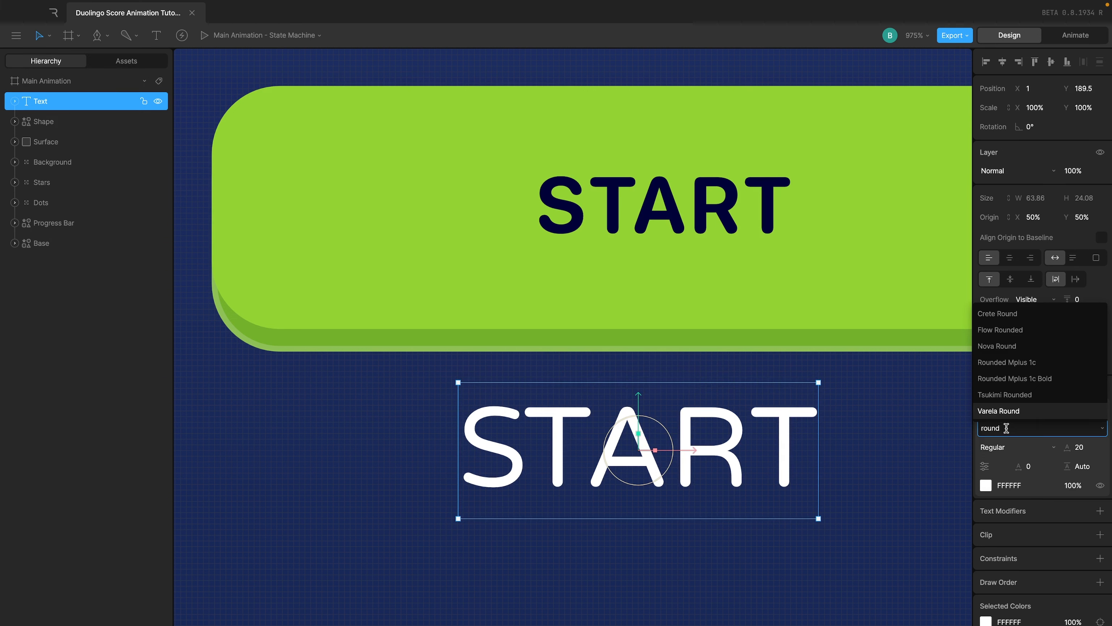
pyautogui.press('Return')
pyautogui.click(854, 403)
pyautogui.scroll(-5, 854, 404)
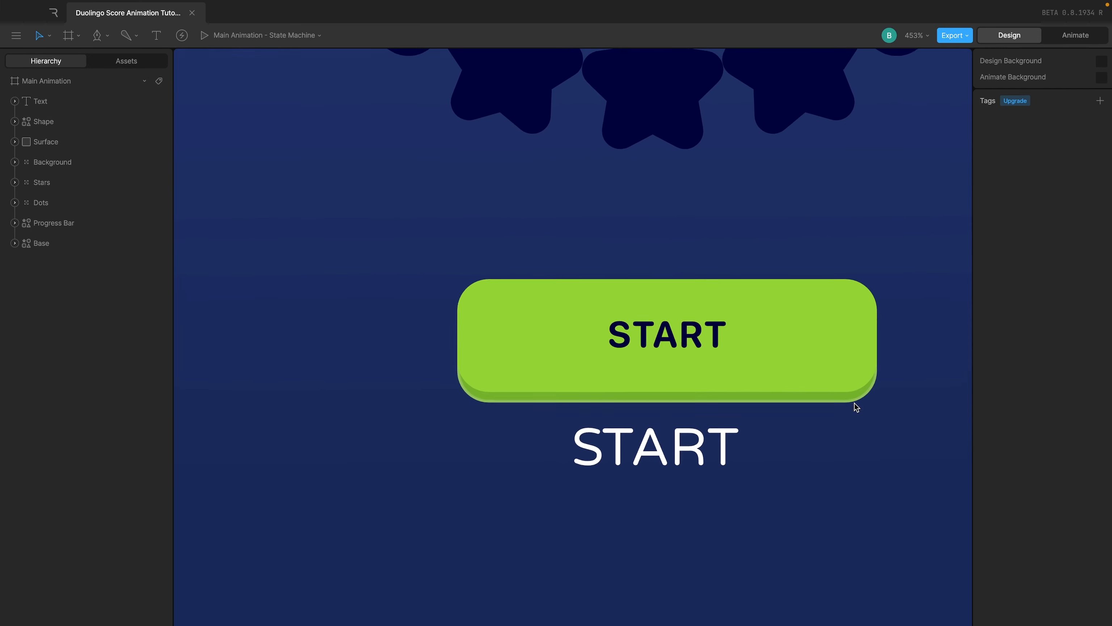
# Set the new START text's font size to 14
pyautogui.click(65, 100)
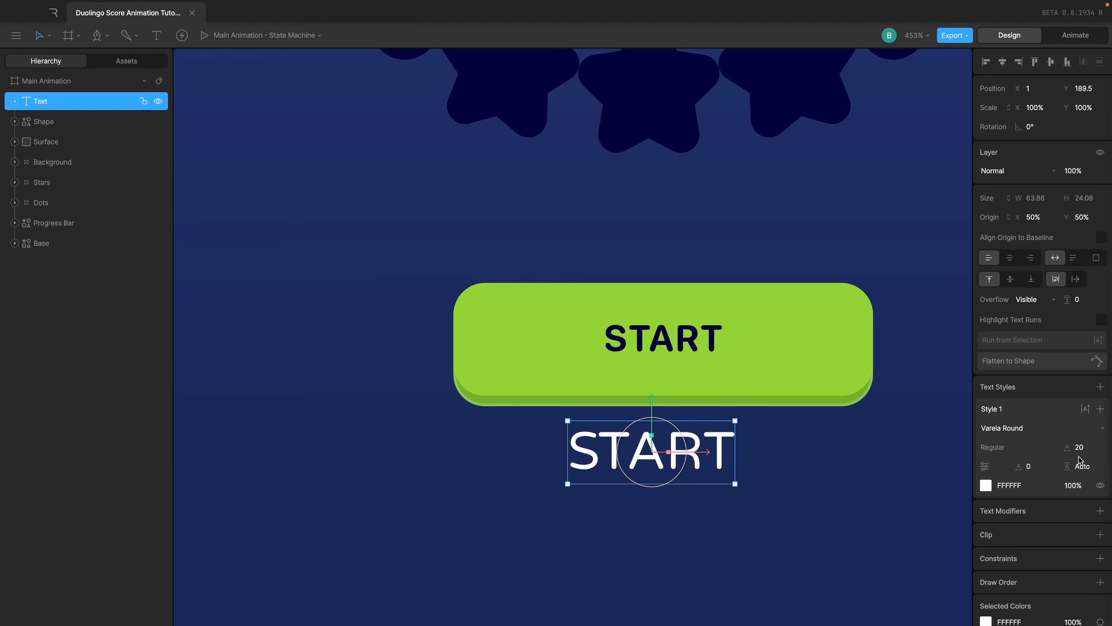
pyautogui.click(1084, 443)
pyautogui.press('Return')
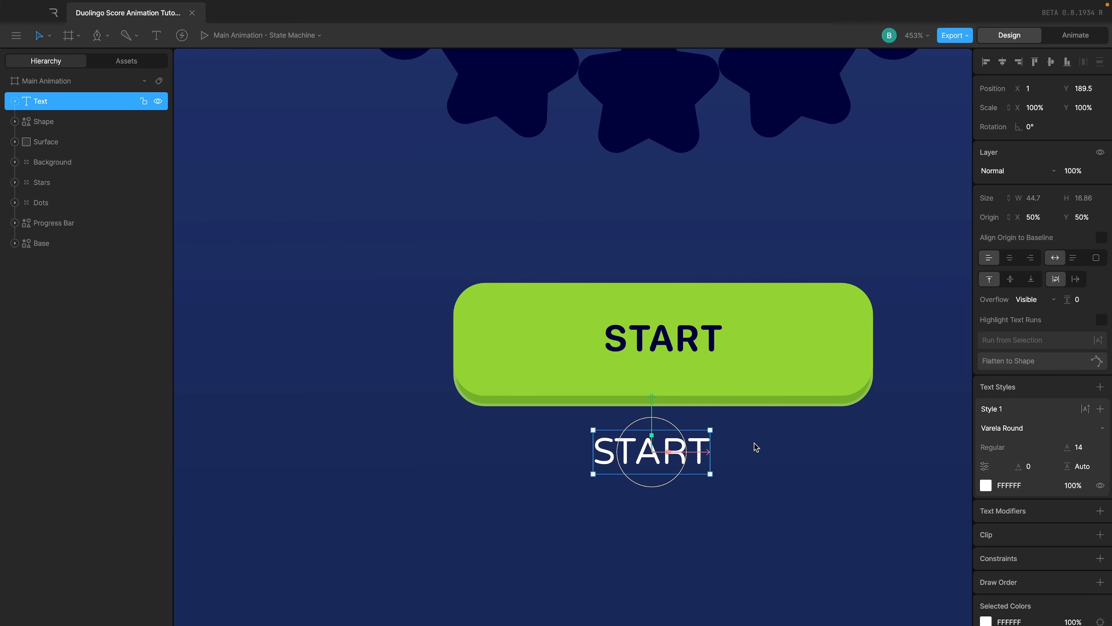
pyautogui.press('Escape')
pyautogui.scroll(3, 752, 447)
pyautogui.click(608, 485)
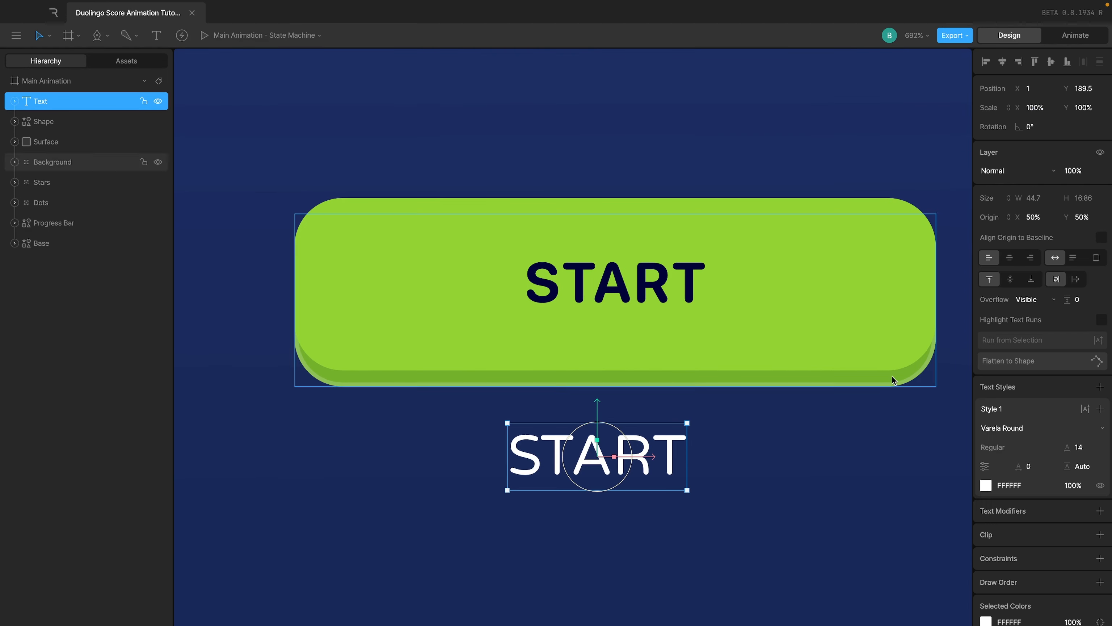
# Set the new START text's letter spacing to 1
pyautogui.click(1034, 467)
pyautogui.write('1')
pyautogui.press('Return')
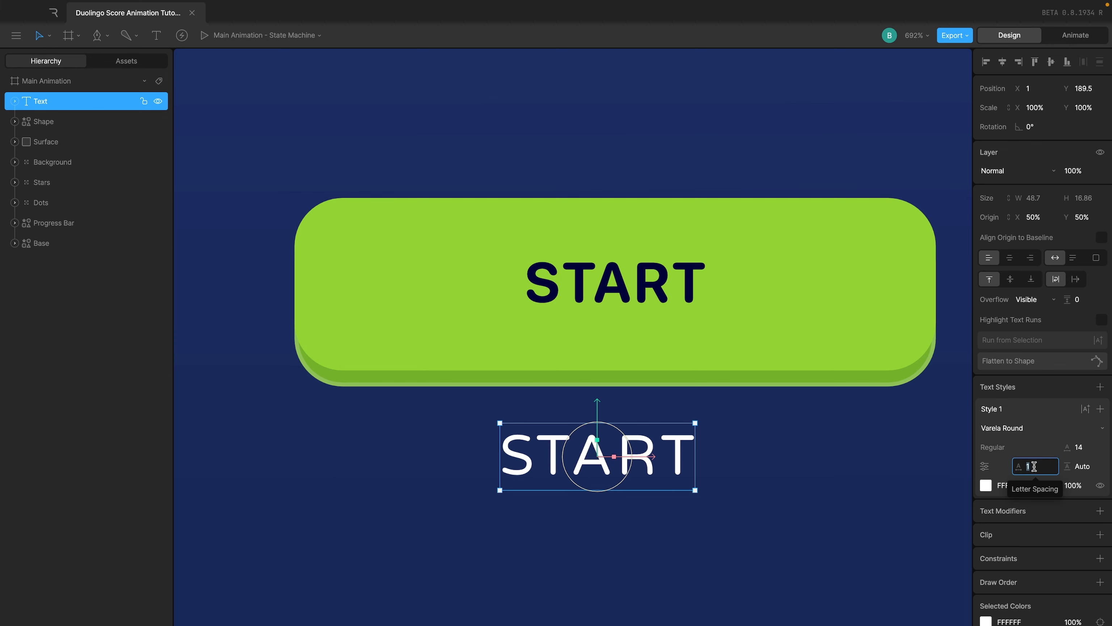
pyautogui.click(841, 427)
pyautogui.scroll(-3, 841, 428)
pyautogui.click(728, 434)
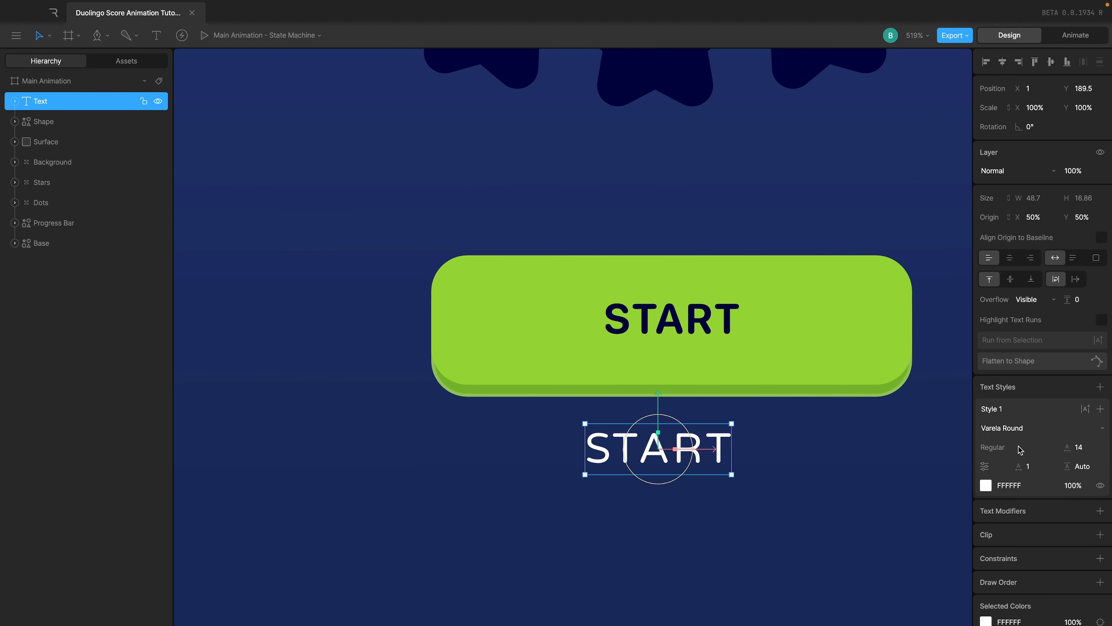
pyautogui.click(1028, 431)
pyautogui.click(1017, 447)
pyautogui.click(1041, 429)
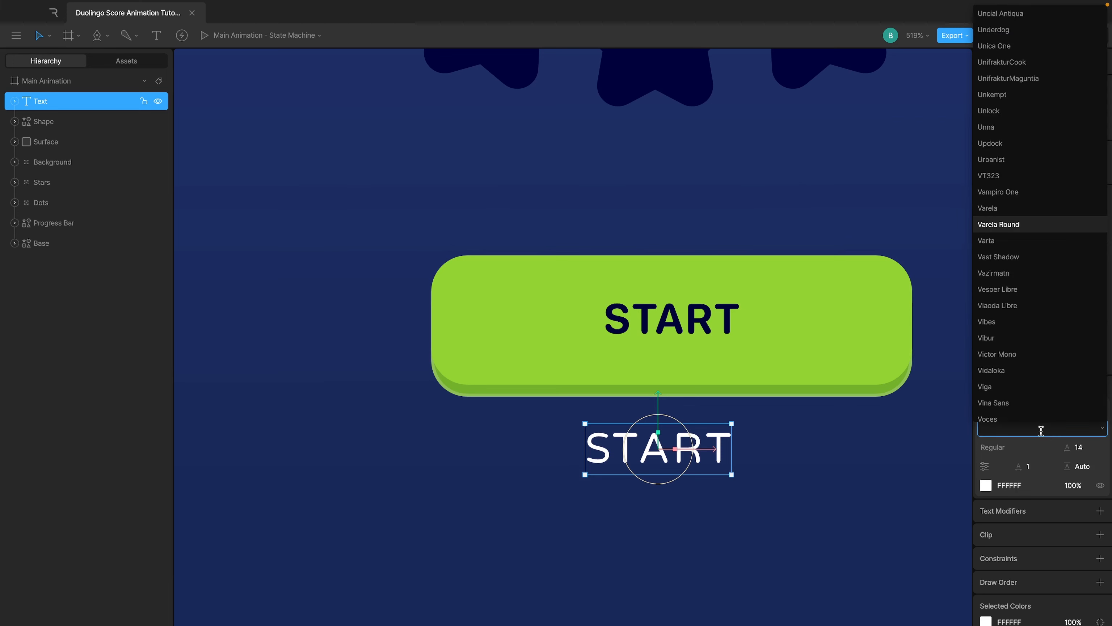
pyautogui.write('round')
pyautogui.click(1016, 396)
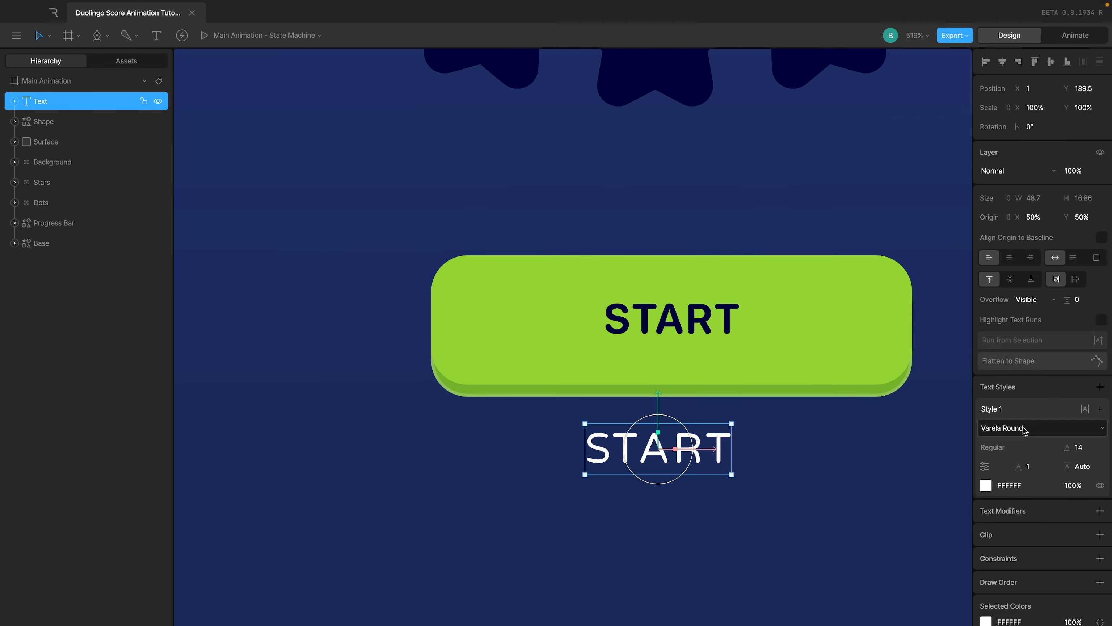
# Change the new START text's font to Fredoka in the Medium weight
pyautogui.click(1016, 429)
pyautogui.write('fre')
pyautogui.press('Down')
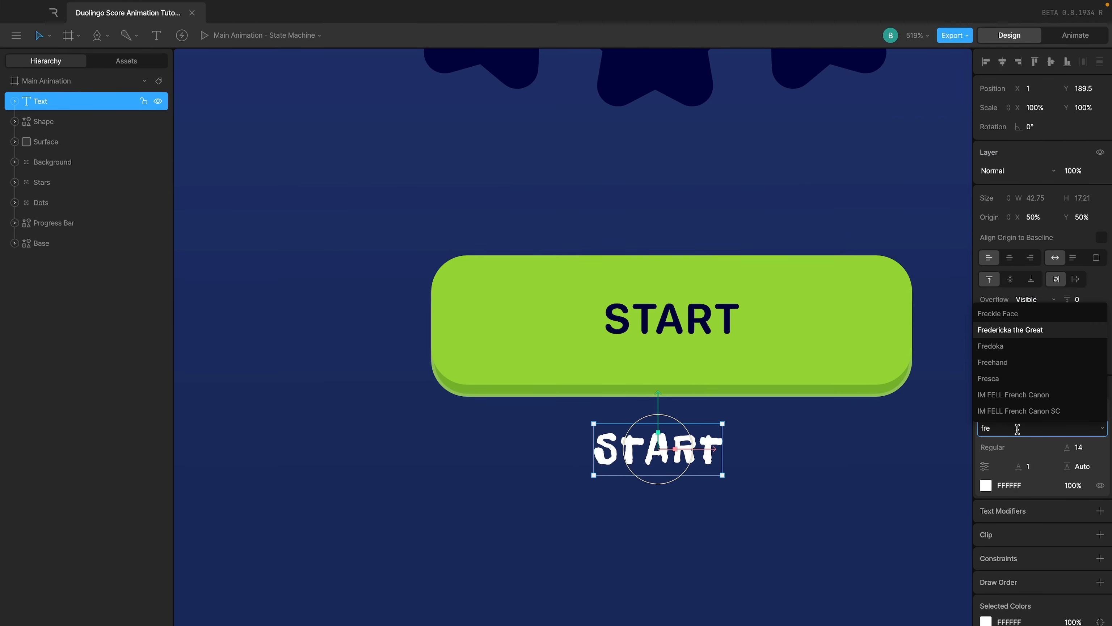
pyautogui.press('Down')
pyautogui.press('Return')
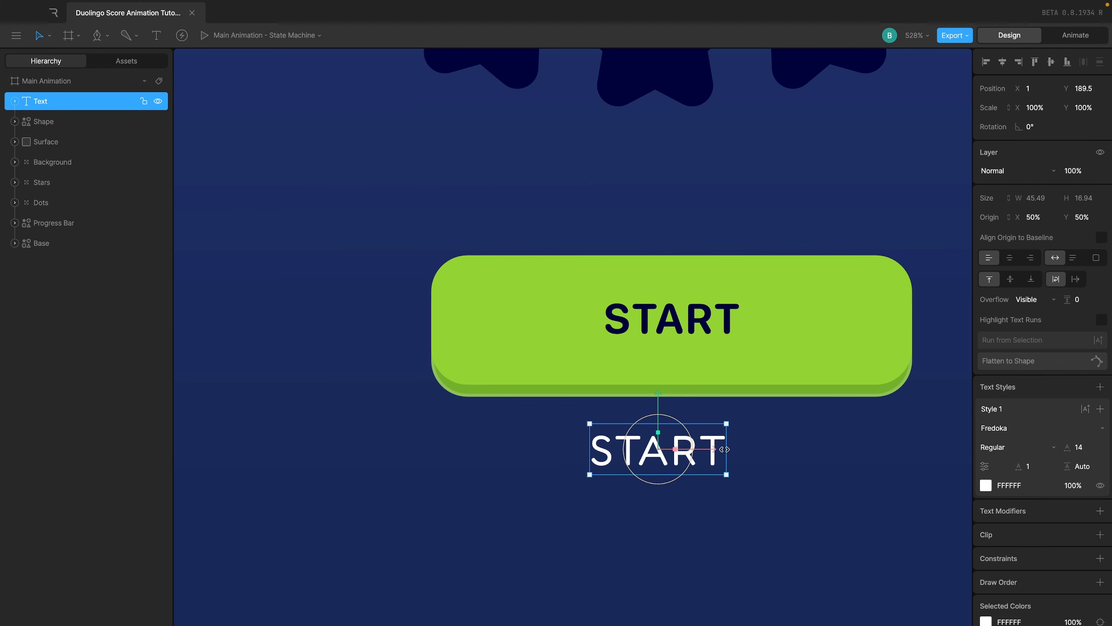
pyautogui.scroll(3, 725, 448)
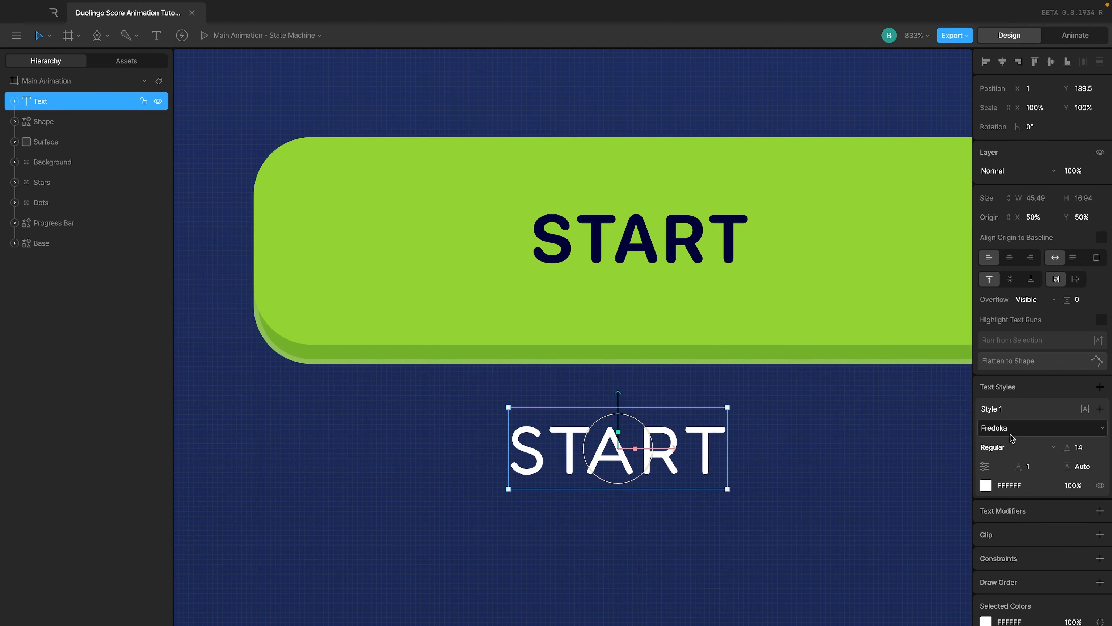
pyautogui.click(1007, 447)
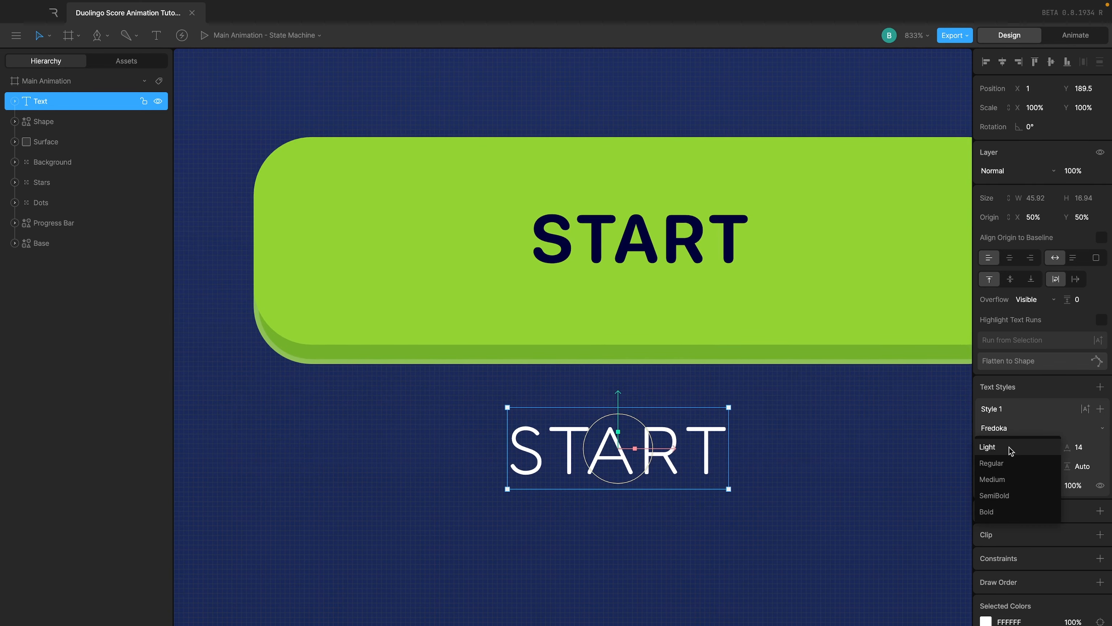
pyautogui.click(1007, 479)
pyautogui.click(859, 440)
pyautogui.scroll(-2, 860, 439)
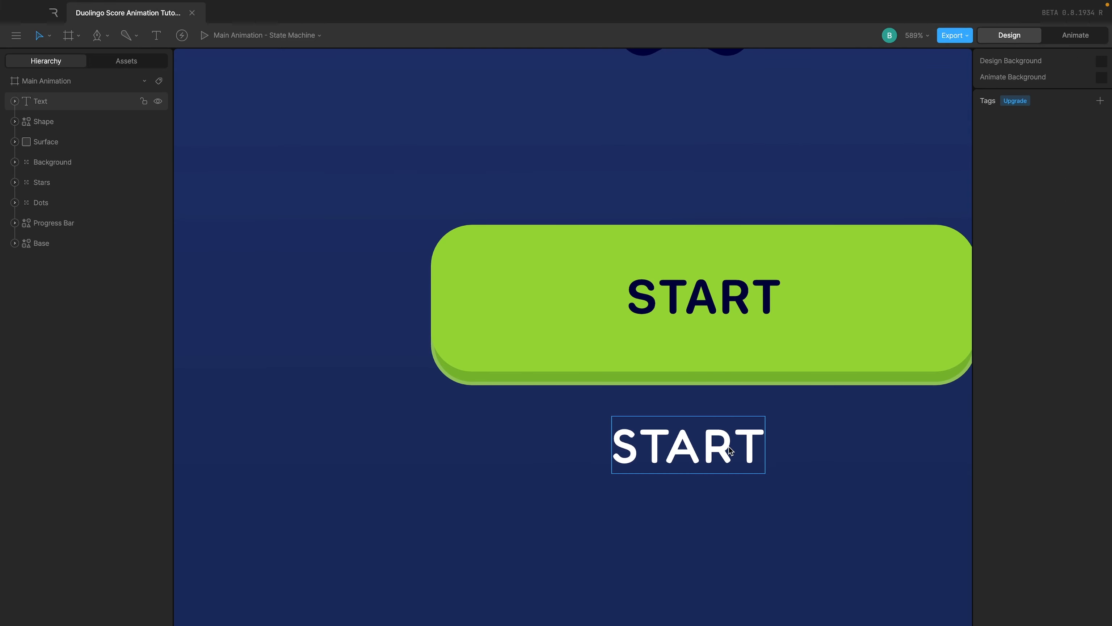
# Move the new START text onto the button at about X 37.5, Y 146, and delete the imported lettering shape
pyautogui.click(708, 460)
pyautogui.moveTo(696, 431); pyautogui.dragTo(873, 308)
pyautogui.scroll(1, 823, 241)
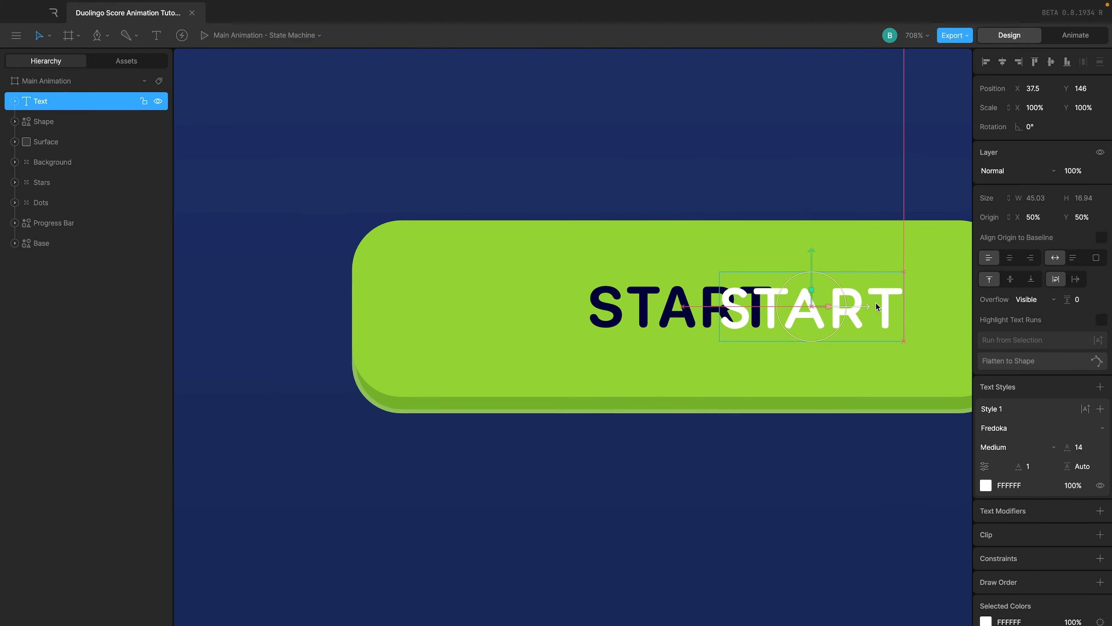
pyautogui.click(712, 313)
pyautogui.press('Delete')
# Move the START text to the middle of the button and align it horizontally centred with the Surface shape
pyautogui.click(798, 320)
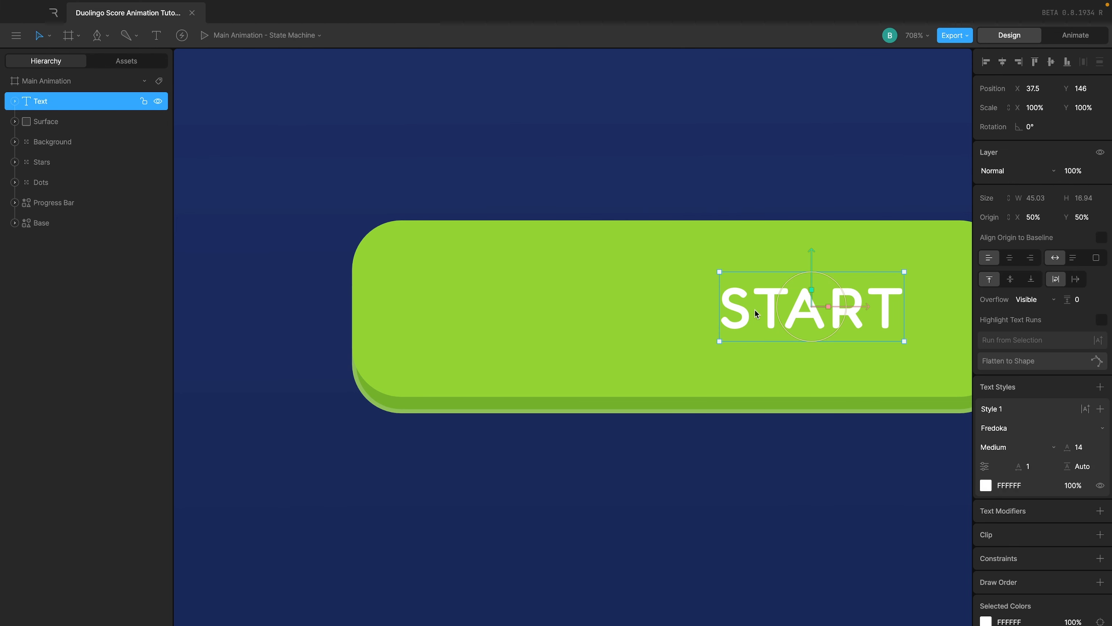
pyautogui.moveTo(755, 310); pyautogui.dragTo(654, 315)
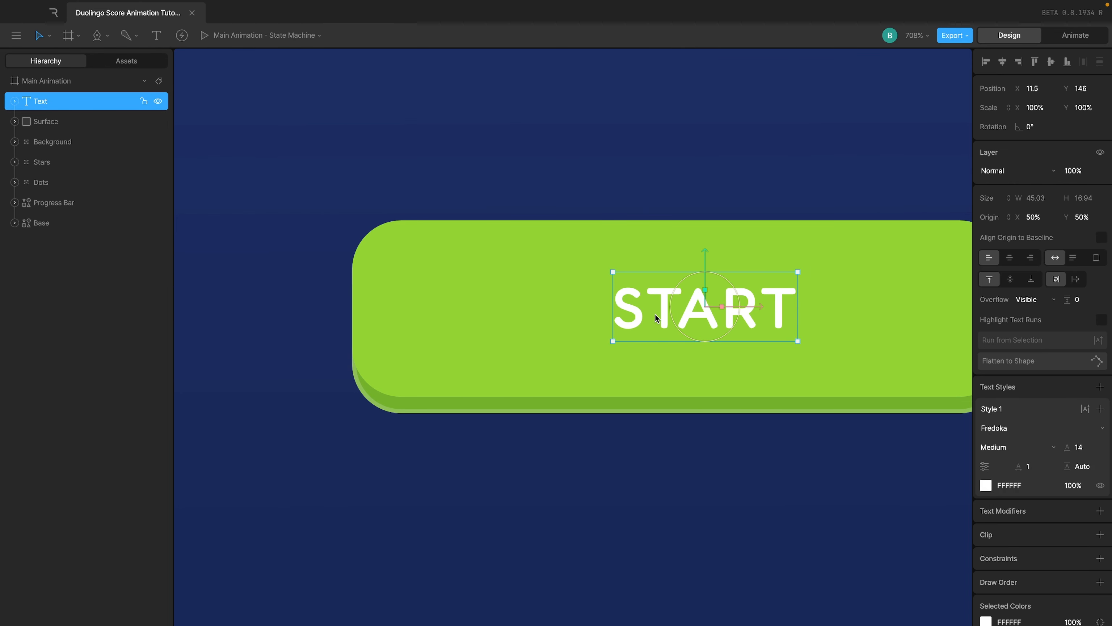
pyautogui.keyDown('shift'); pyautogui.click(737, 250); pyautogui.keyUp('shift')
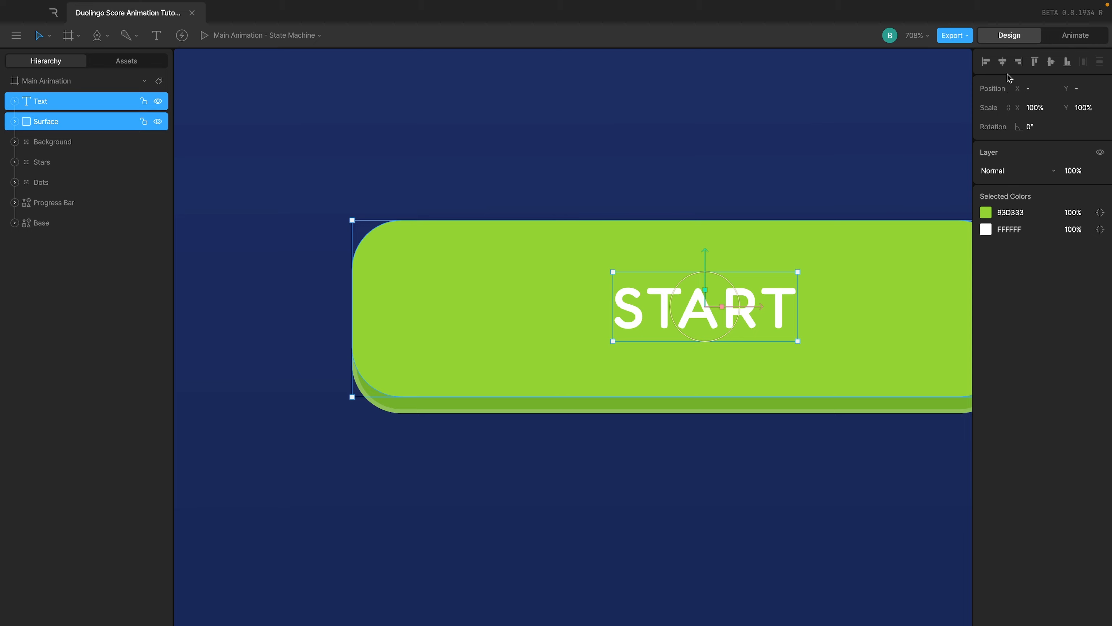
pyautogui.click(1002, 61)
pyautogui.click(821, 169)
pyautogui.click(693, 310)
pyautogui.scroll(-2, 694, 310)
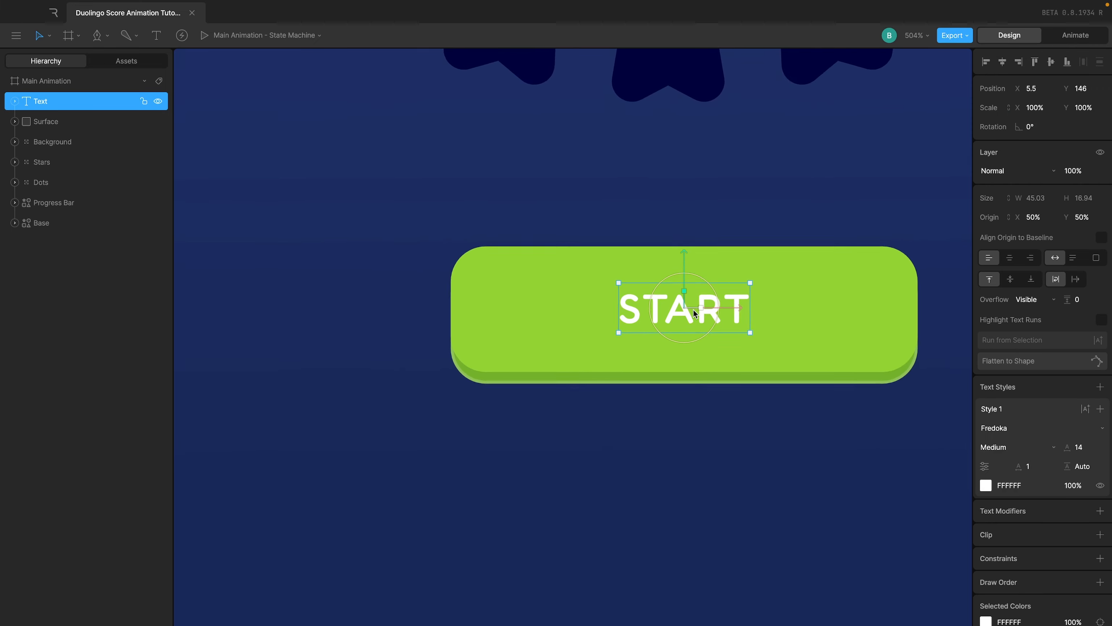
# Recolour the START text with the dark navy 01033C sampled from the middle star
pyautogui.hscroll(2, 694, 309)
pyautogui.scroll(-2, 694, 310)
pyautogui.scroll(2, 693, 310)
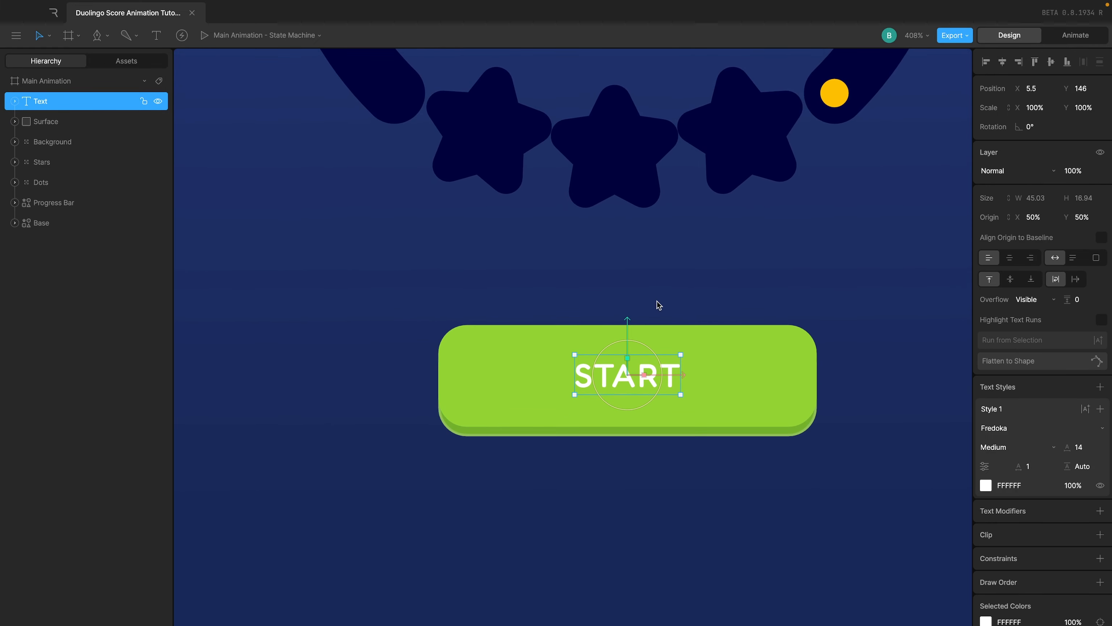
pyautogui.press('i')
pyautogui.click(621, 158)
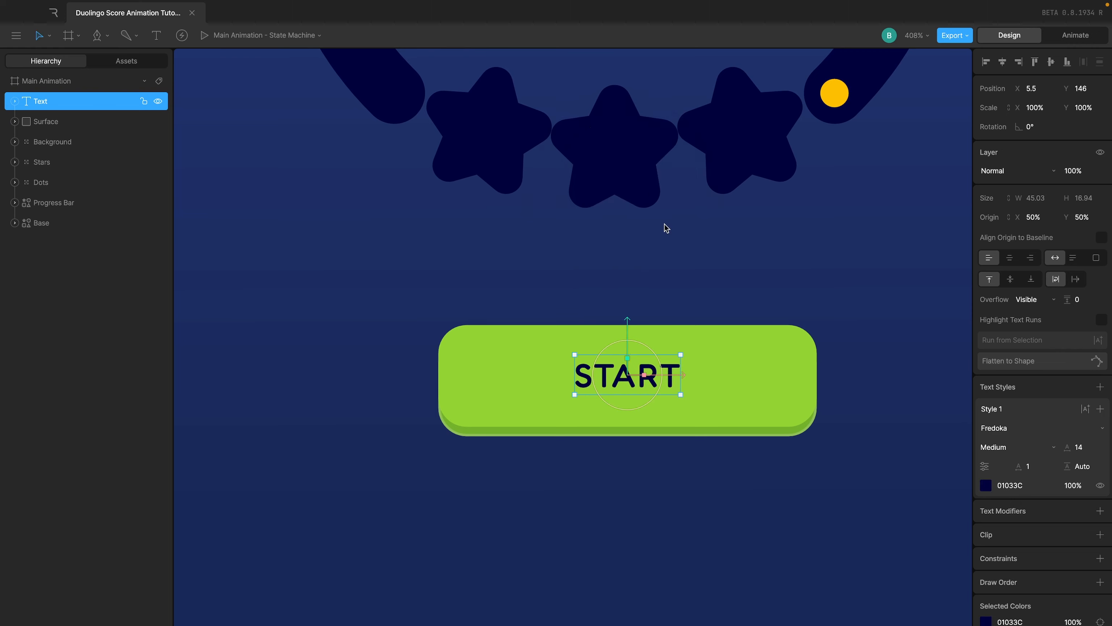
pyautogui.click(680, 247)
pyautogui.scroll(-3, 680, 248)
pyautogui.scroll(-2, 682, 251)
# Set the button's START text to the SemiBold weight
pyautogui.click(661, 311)
pyautogui.scroll(7, 661, 311)
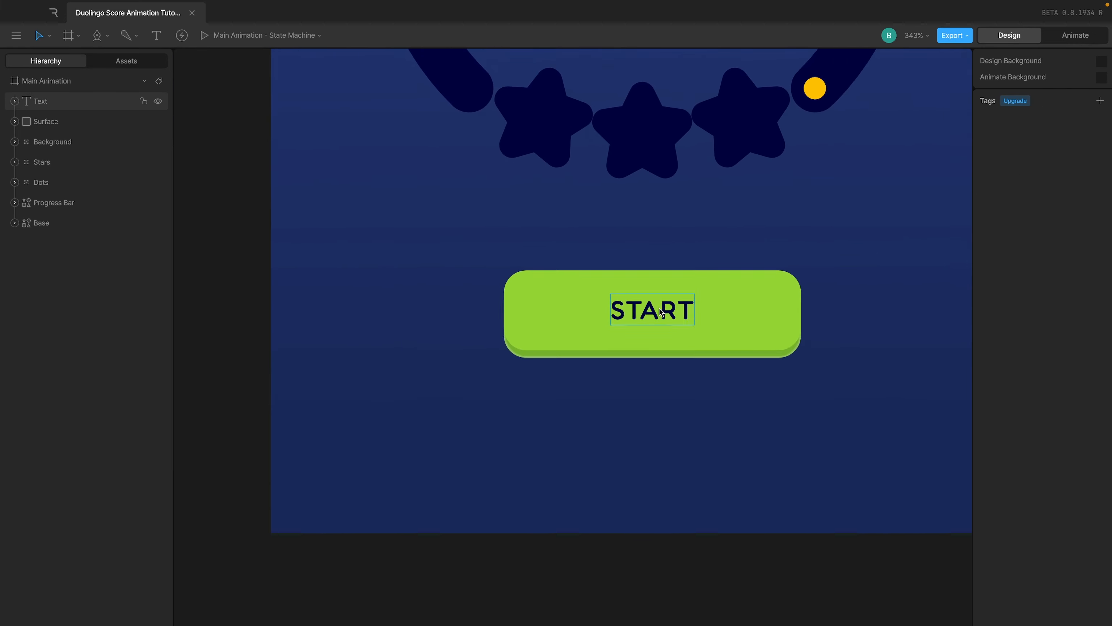
pyautogui.click(1002, 447)
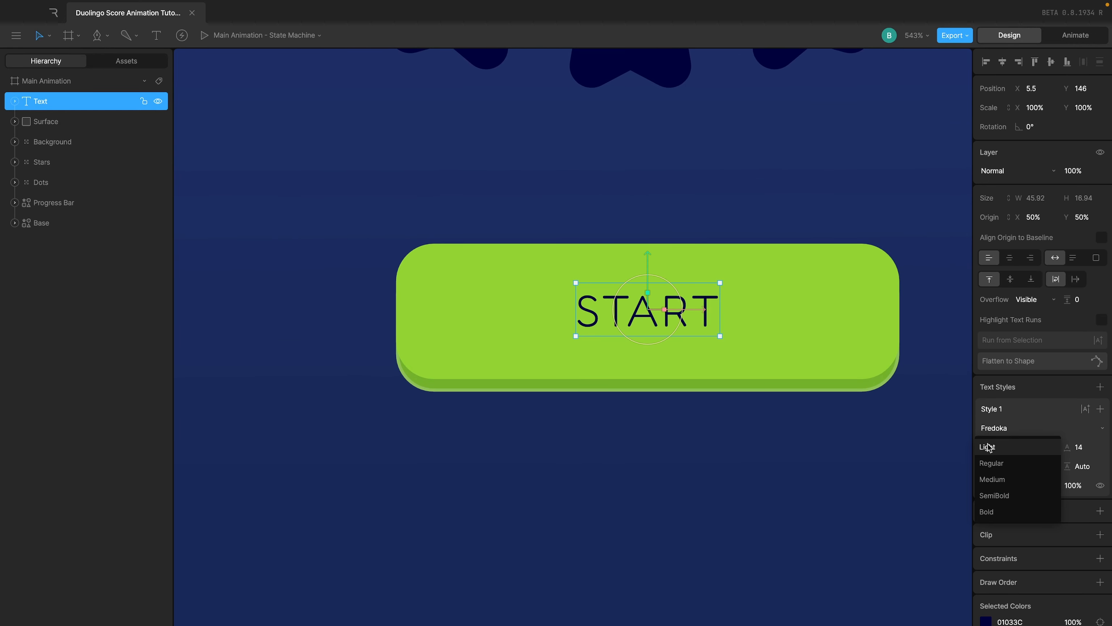
pyautogui.click(994, 495)
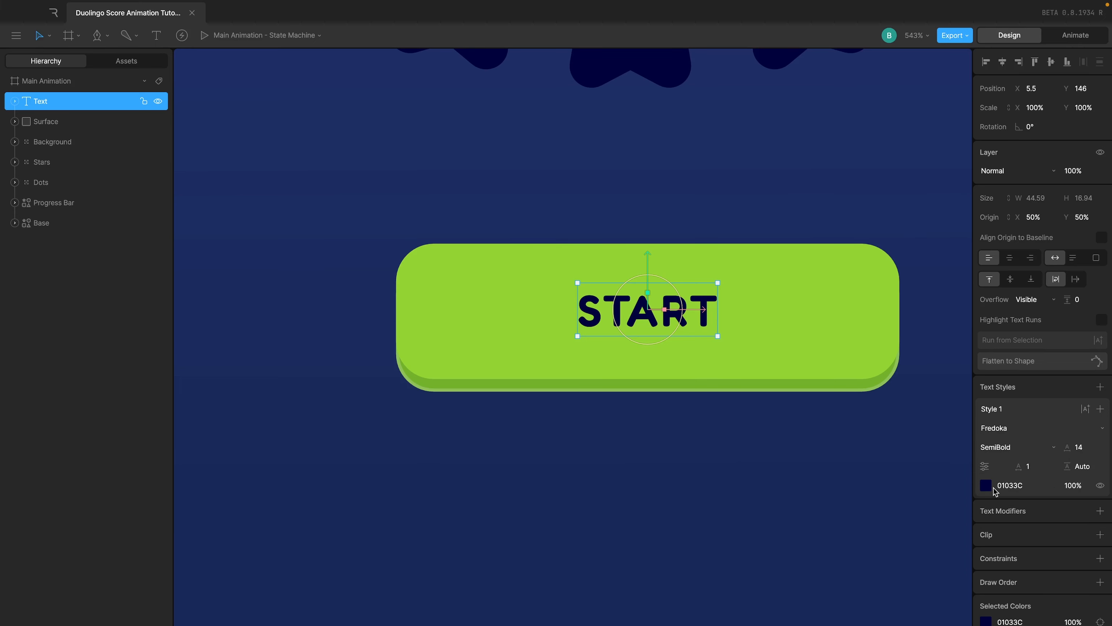
pyautogui.click(857, 482)
pyautogui.scroll(-4, 857, 482)
pyautogui.scroll(6, 857, 482)
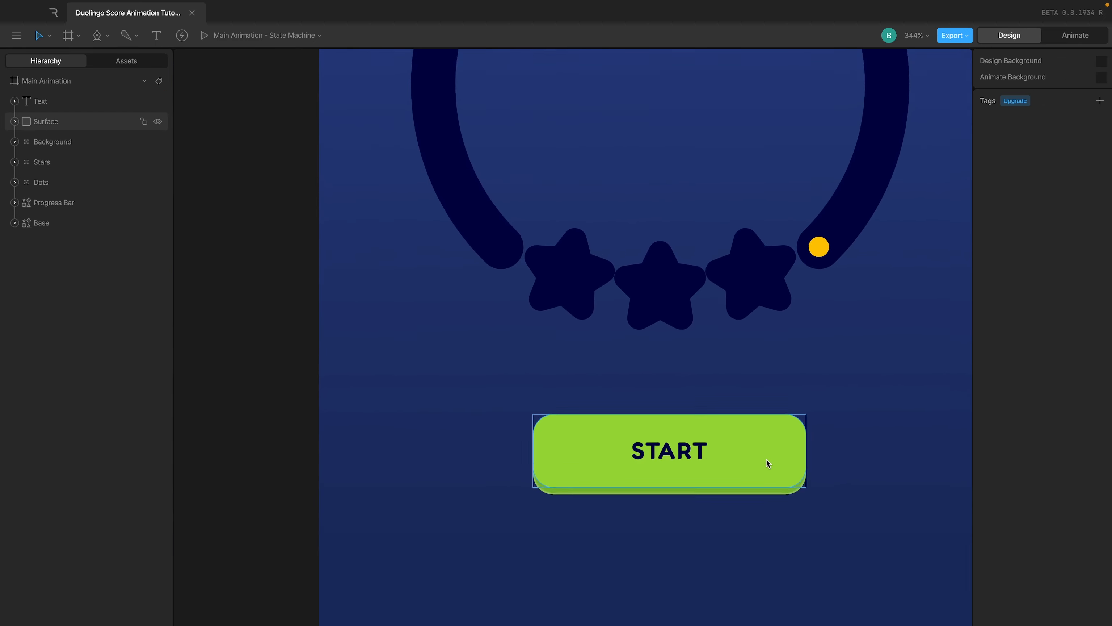
# Add a stroke to the Background rectangle inside the button's Background group, coloured 01033C as sampled from the star
pyautogui.click(763, 488)
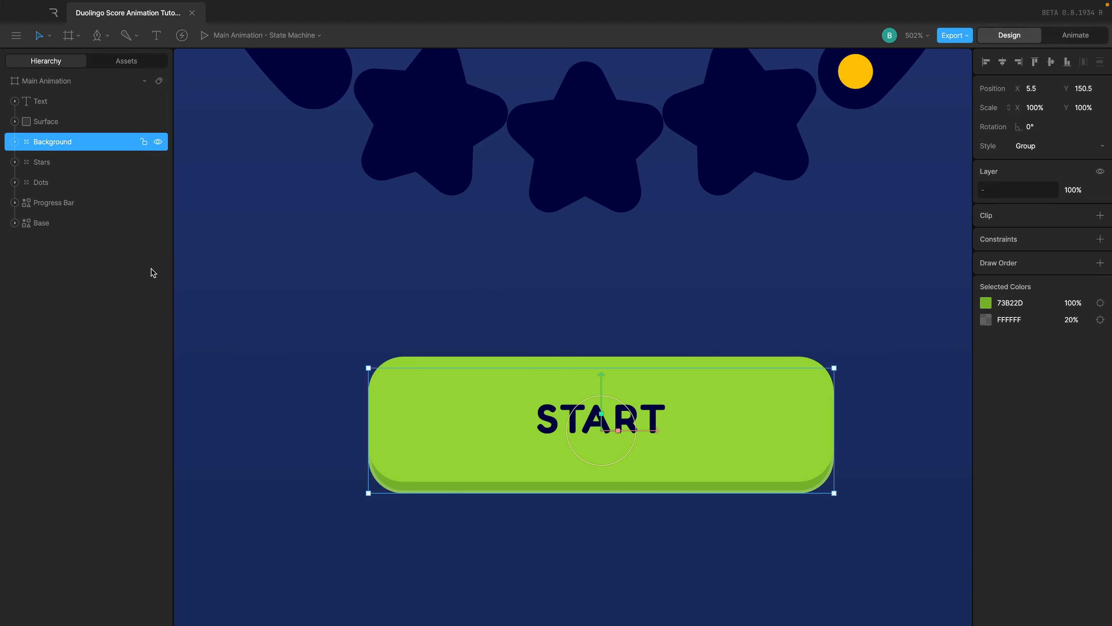
pyautogui.click(70, 181)
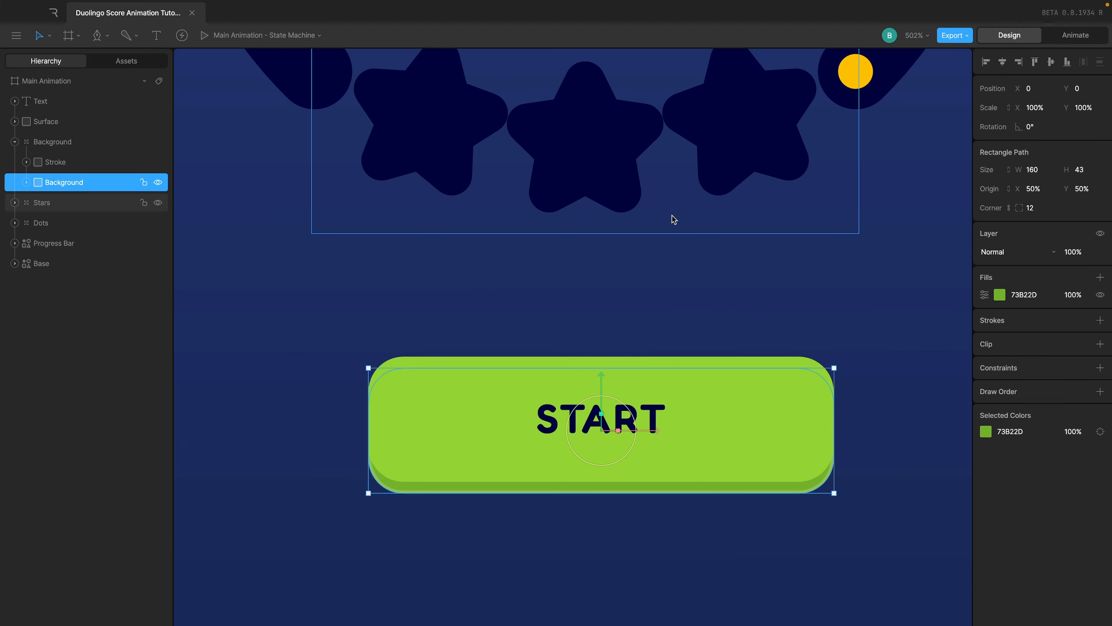
pyautogui.scroll(3, 673, 219)
pyautogui.scroll(-3, 811, 173)
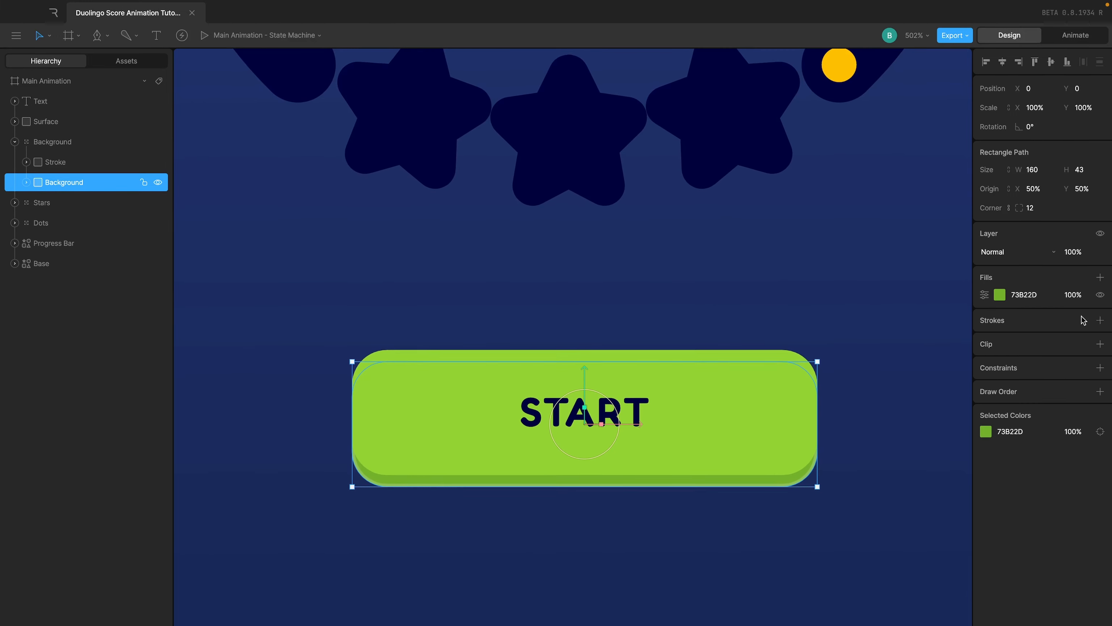
pyautogui.click(1100, 321)
pyautogui.click(999, 338)
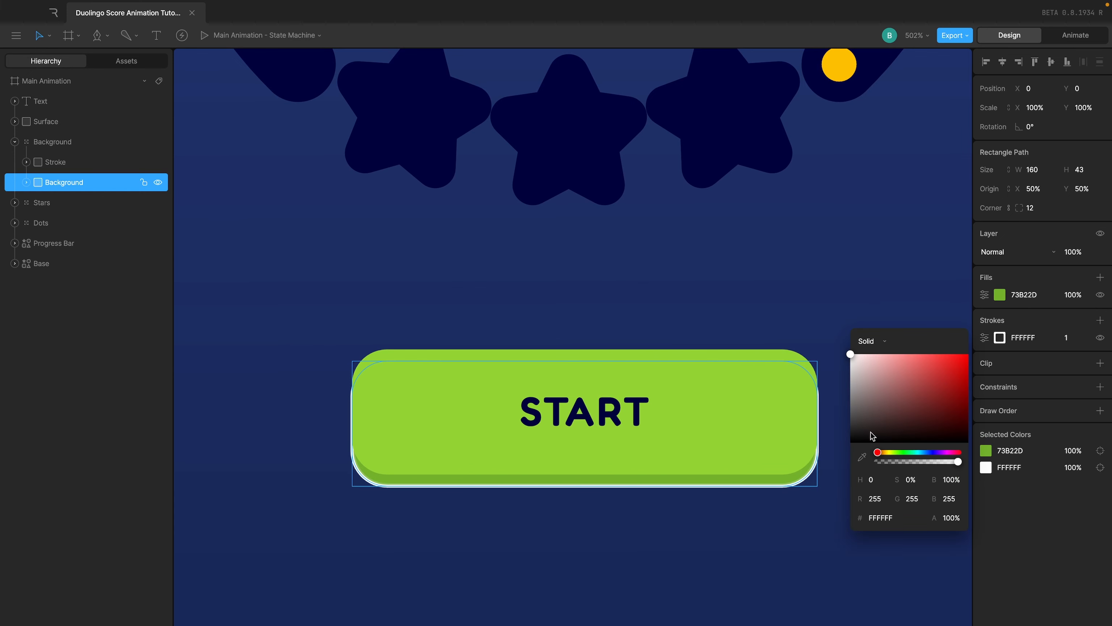
pyautogui.click(862, 456)
pyautogui.click(764, 124)
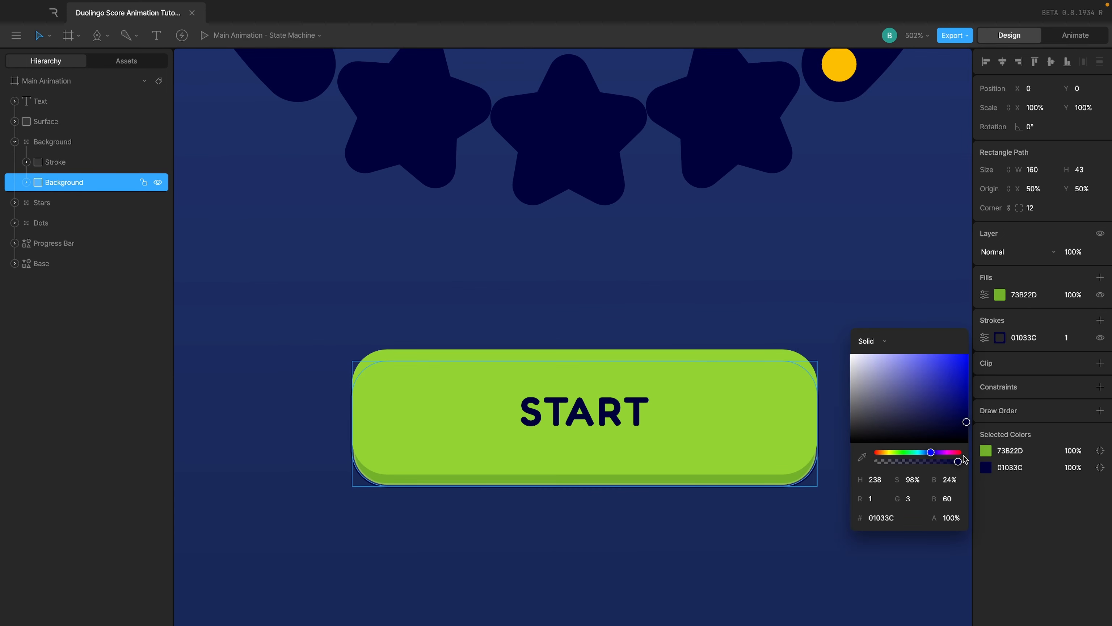
# Increase the thickness of the dark stroke on the button's Background rectangle
pyautogui.click(1066, 338)
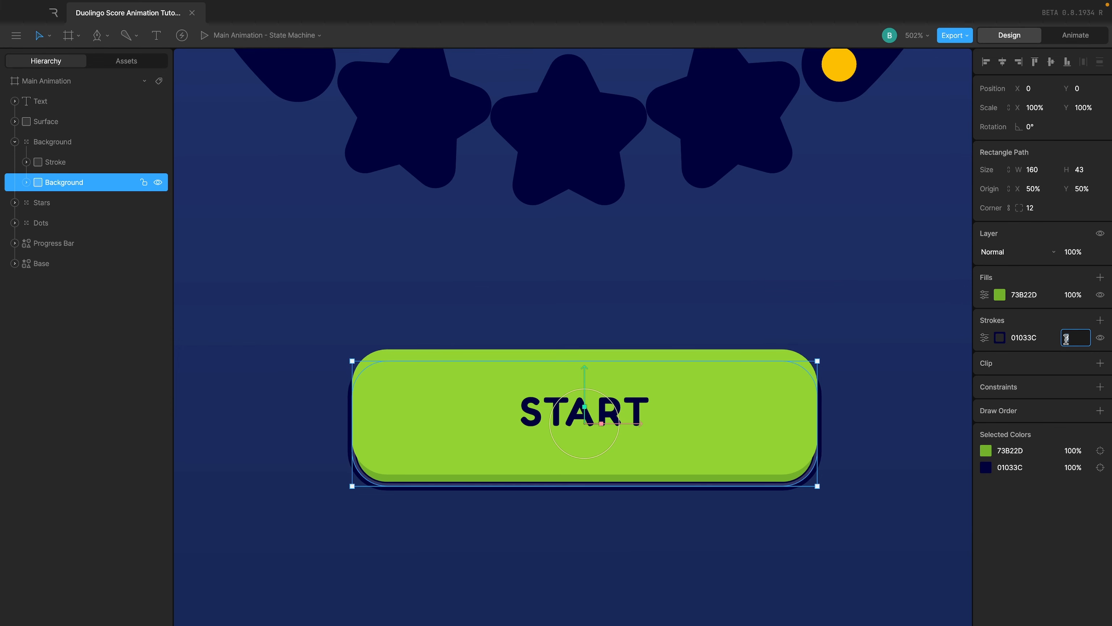
pyautogui.click(958, 369)
pyautogui.scroll(-1, 849, 499)
pyautogui.scroll(2, 529, 510)
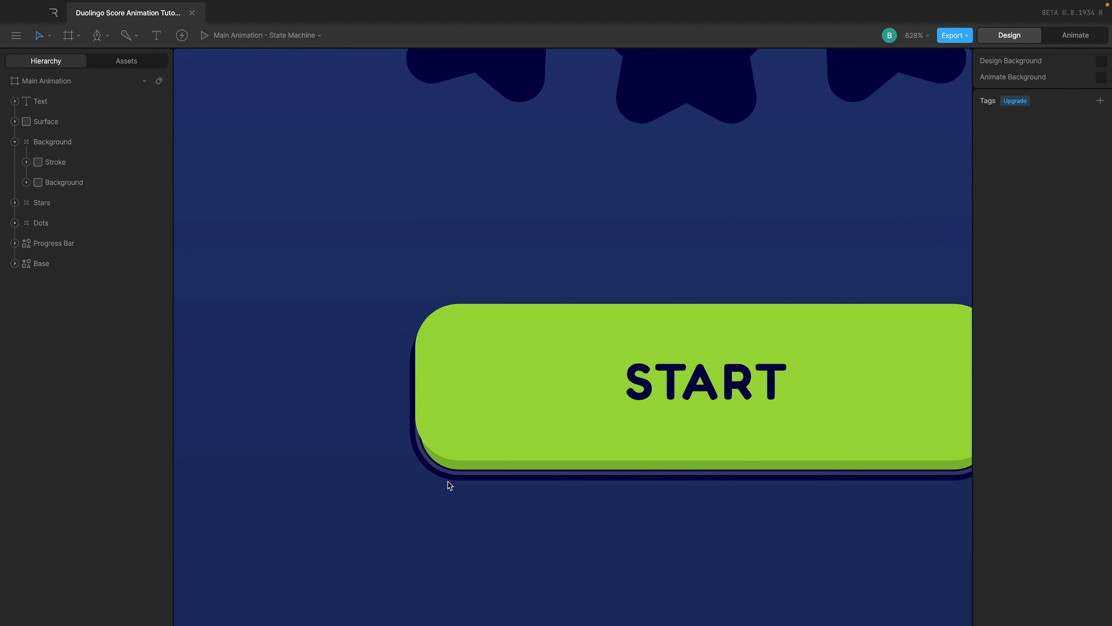
# Delete the dark stroke from the Background rectangle inside the button's Background group
pyautogui.click(42, 182)
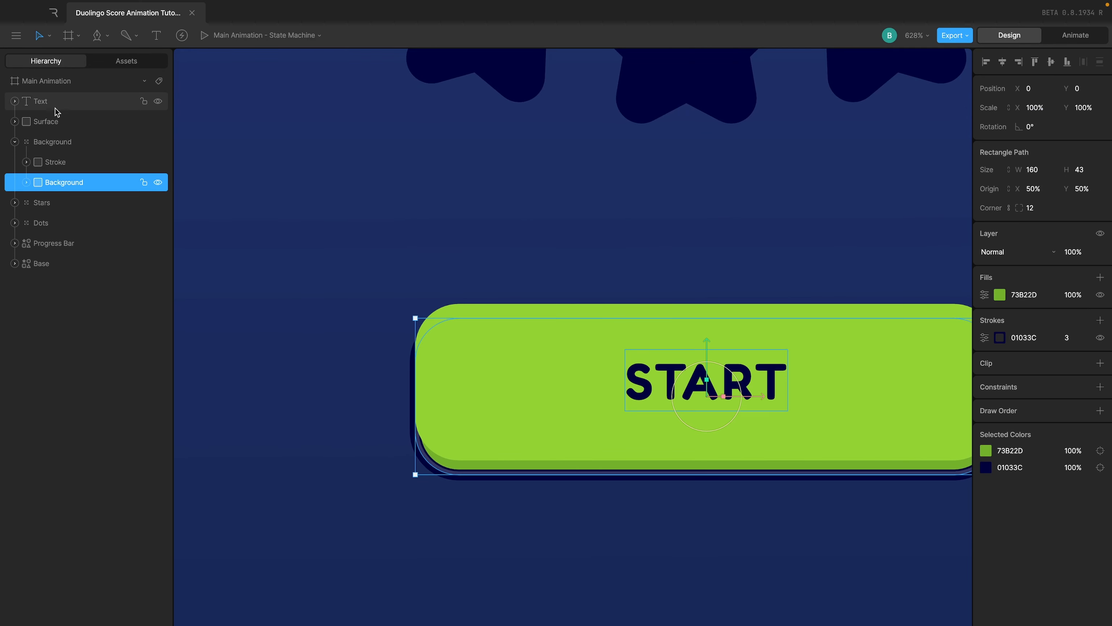
pyautogui.rightClick(1025, 338)
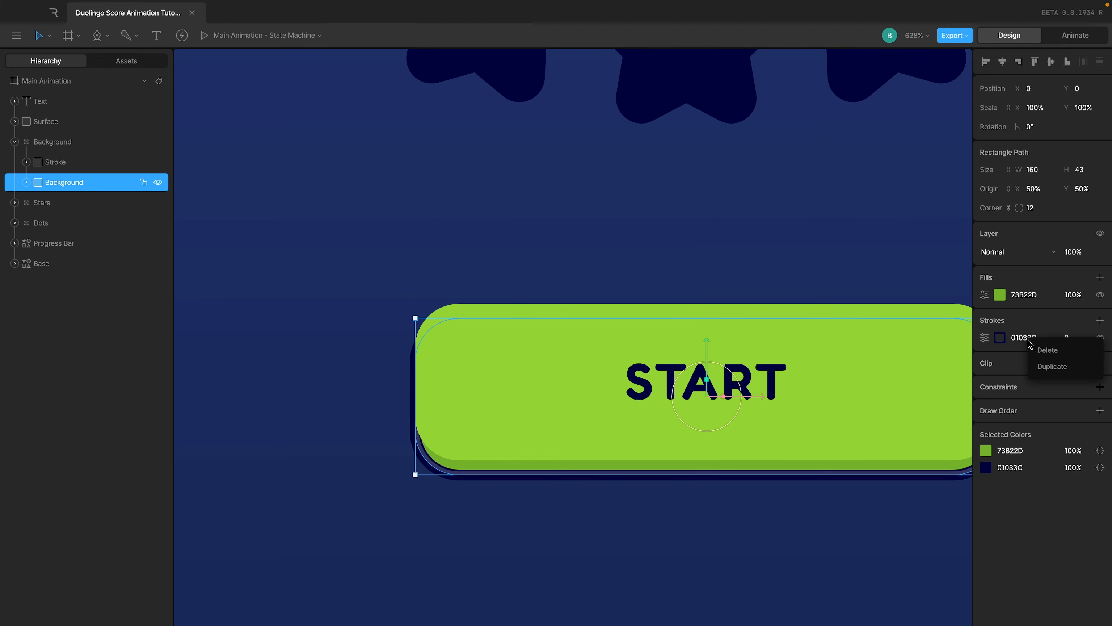
pyautogui.click(1051, 363)
pyautogui.hscroll(3, 782, 495)
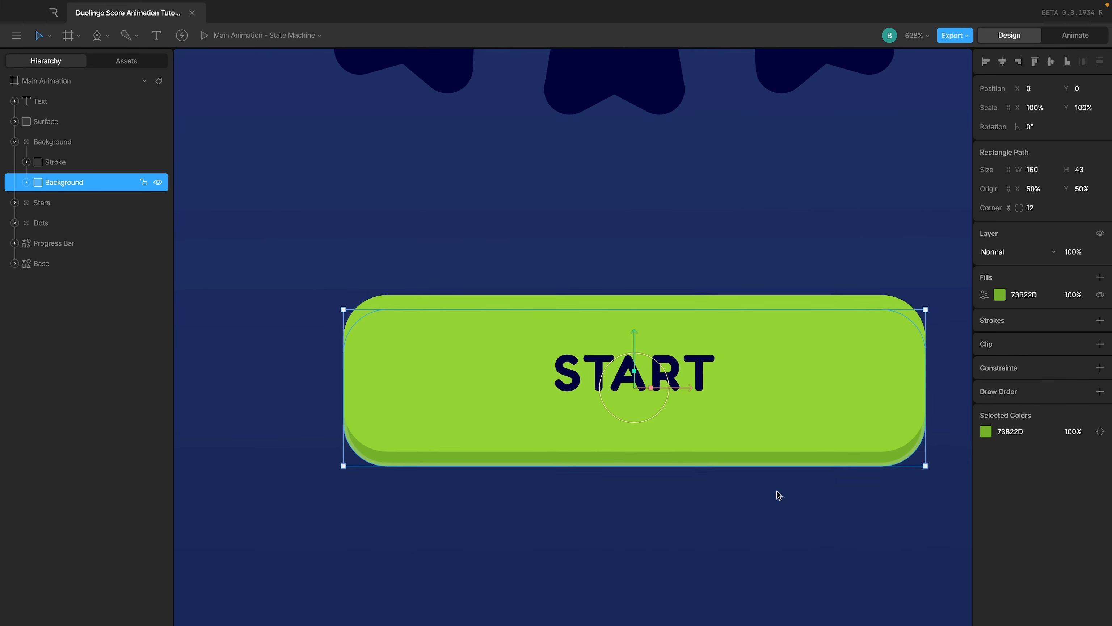
# Rename the Background rectangle Base, duplicate it, and name the lower of the two rectangles Shadow
pyautogui.click(27, 182)
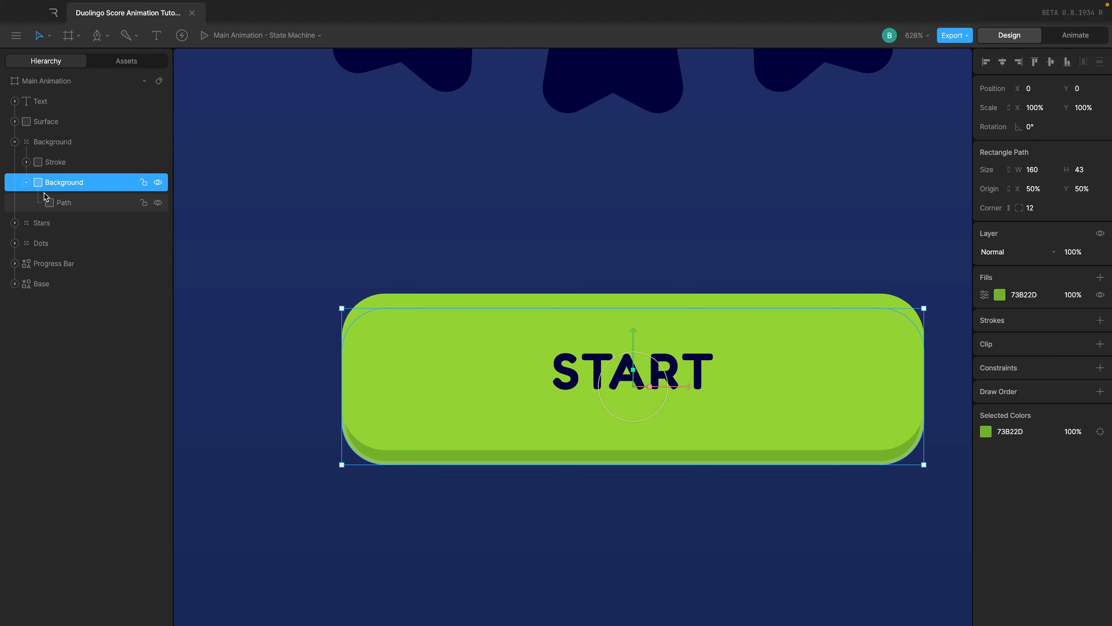
pyautogui.click(27, 182)
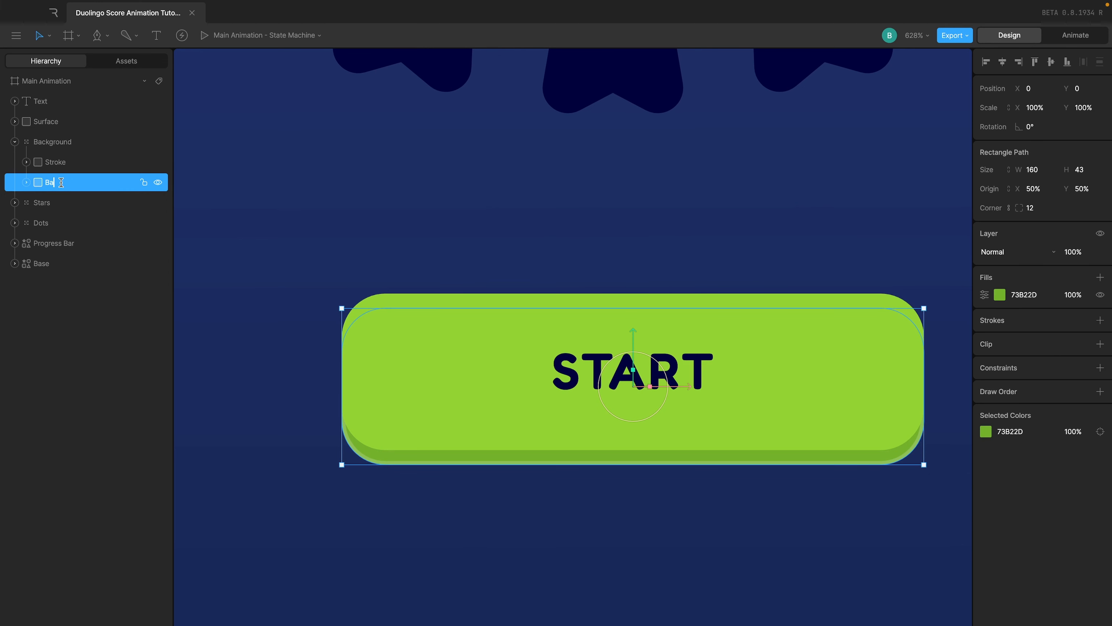
pyautogui.press('super+d')
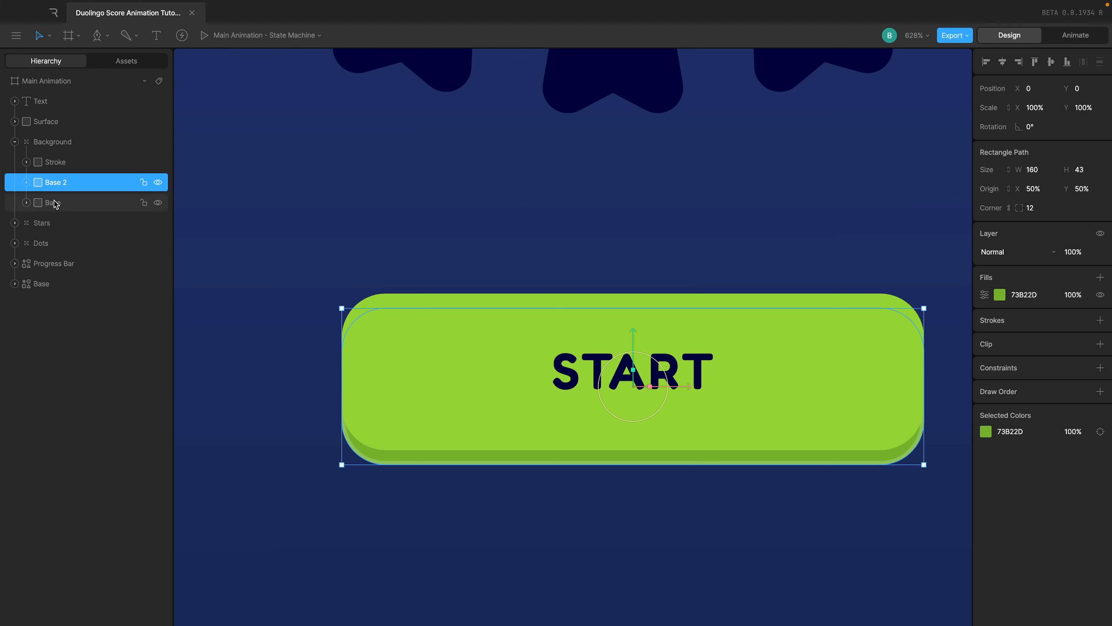
pyautogui.doubleClick(55, 204)
pyautogui.doubleClick(57, 183)
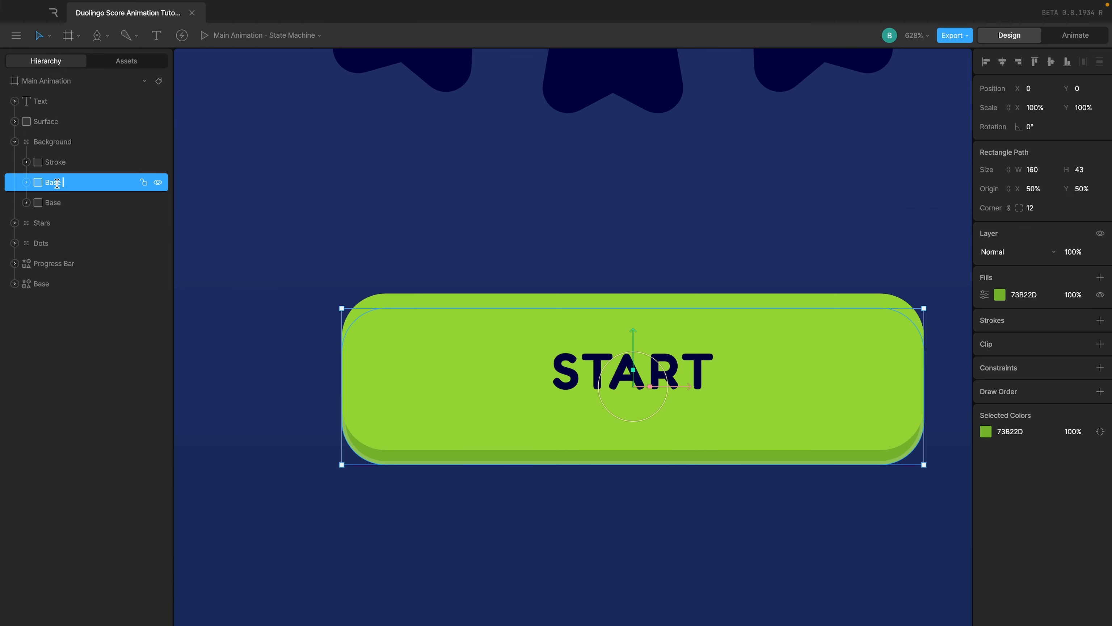
pyautogui.click(58, 202)
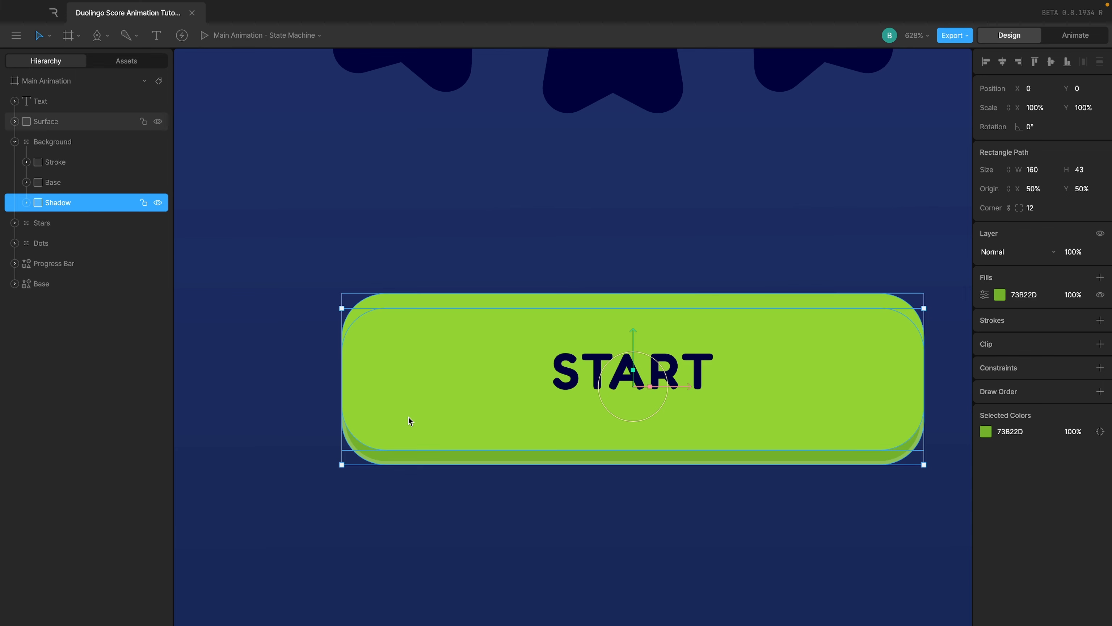
# Fill the Shadow rectangle with the dark navy 01033C sampled from a star
pyautogui.click(1000, 296)
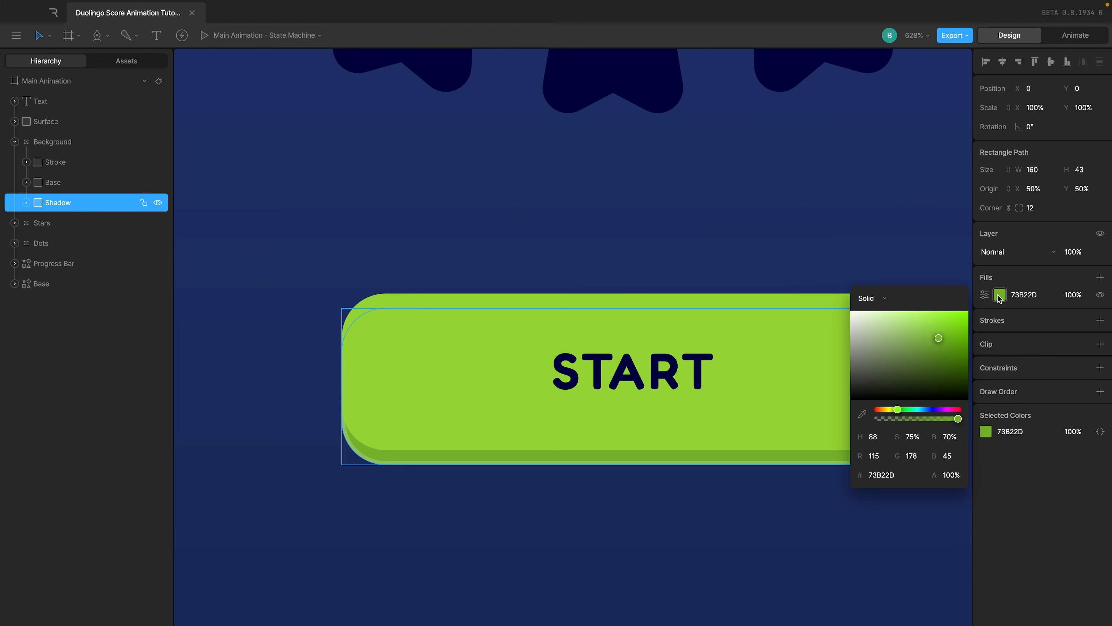
pyautogui.click(862, 413)
pyautogui.click(653, 67)
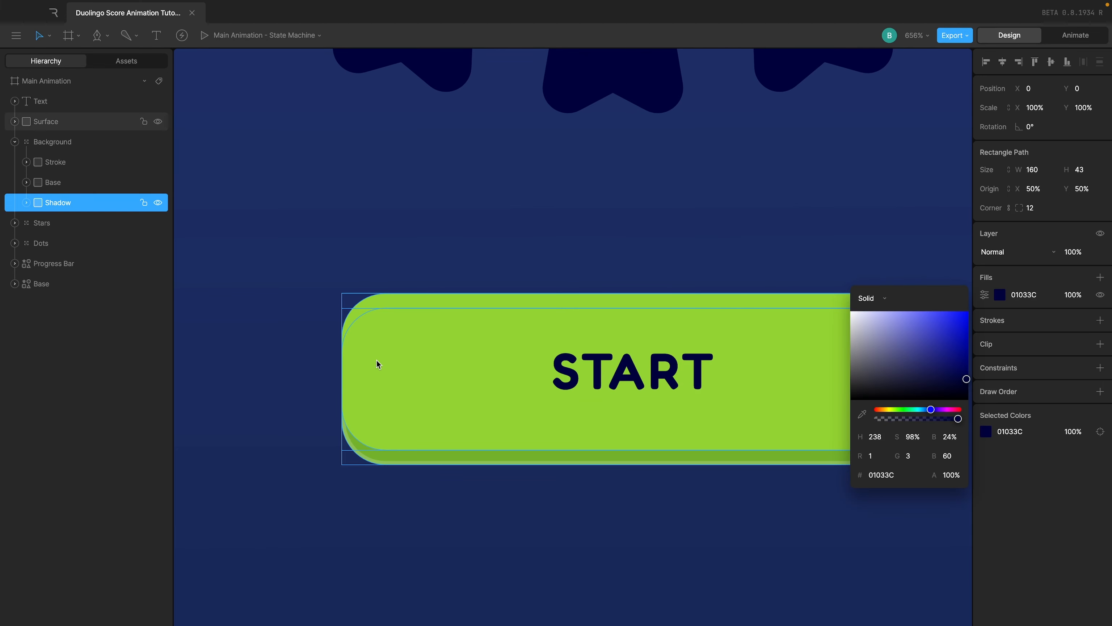
pyautogui.scroll(4, 379, 365)
pyautogui.click(326, 355)
pyautogui.moveTo(323, 355); pyautogui.dragTo(307, 356)
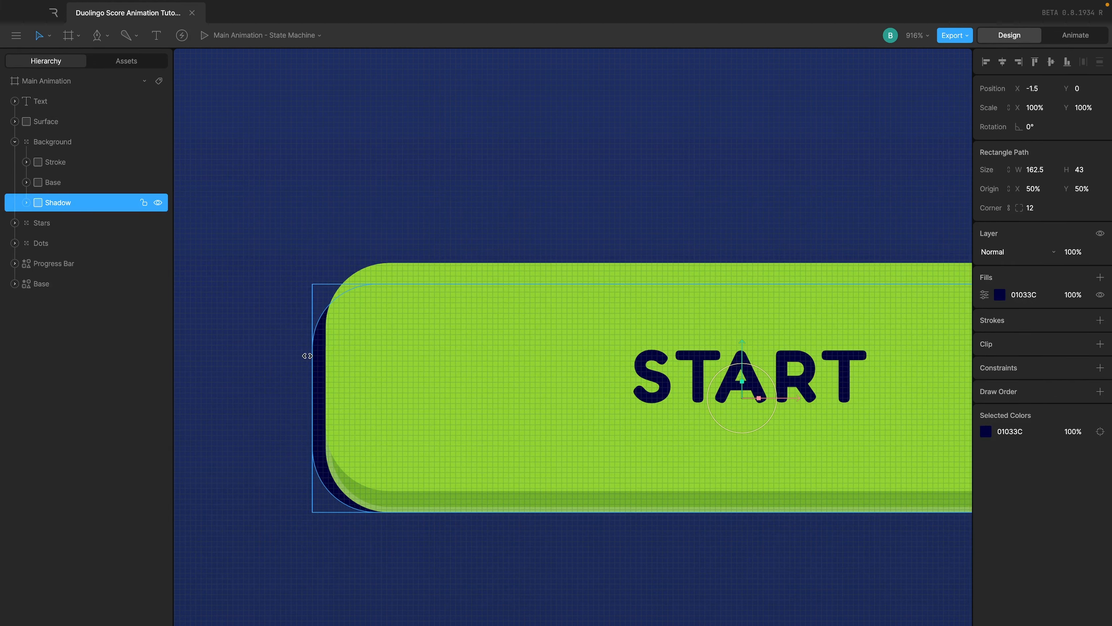
pyautogui.hotkey('ctrl', 'z')
pyautogui.scroll(-5, 437, 351)
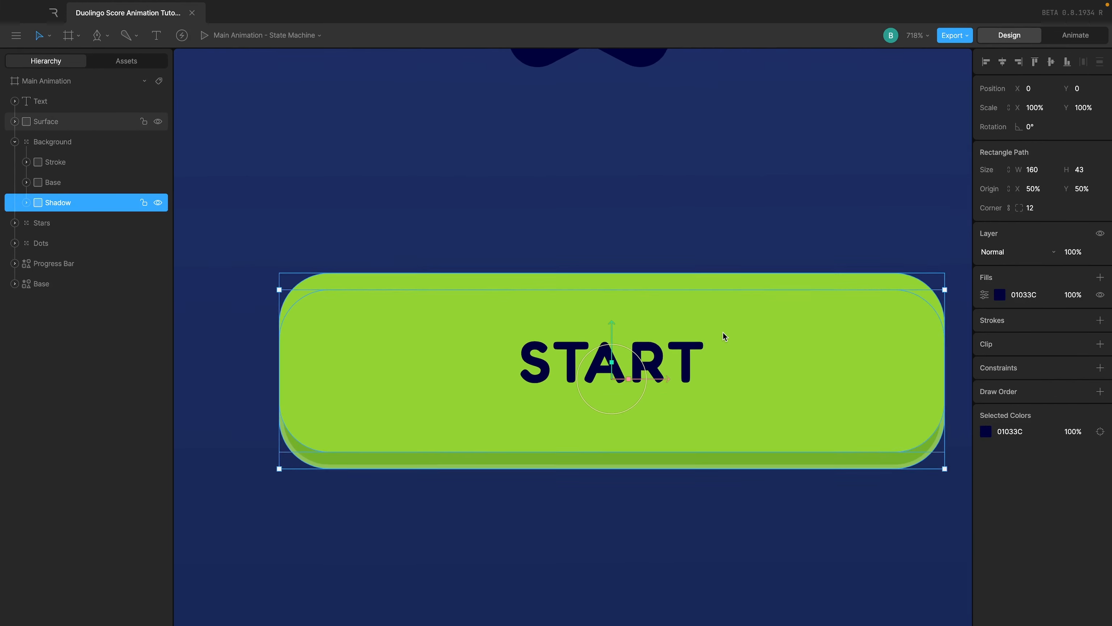
# Set the Shadow rectangle's width to 166 and centre it horizontally behind the button
pyautogui.scroll(3, 723, 332)
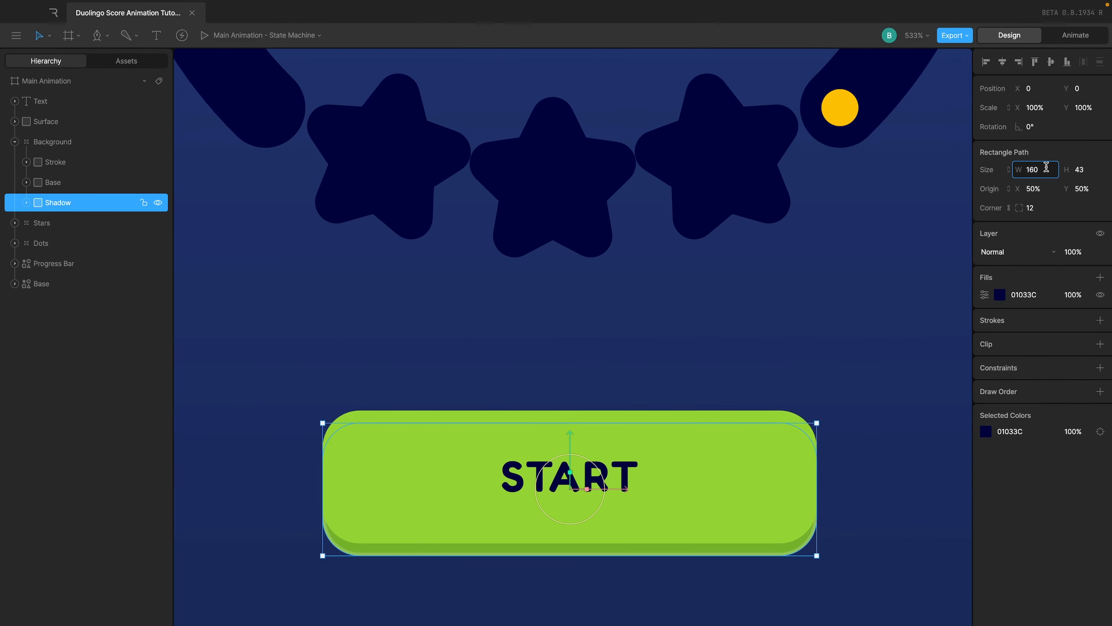
pyautogui.press('Return')
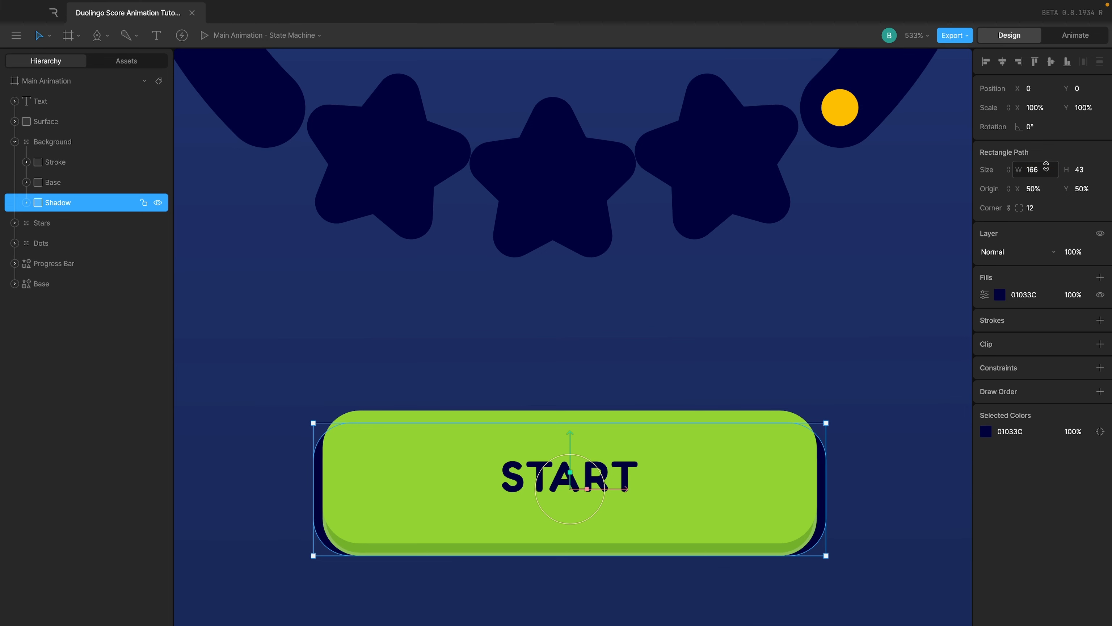
pyautogui.click(1002, 61)
pyautogui.click(1002, 61)
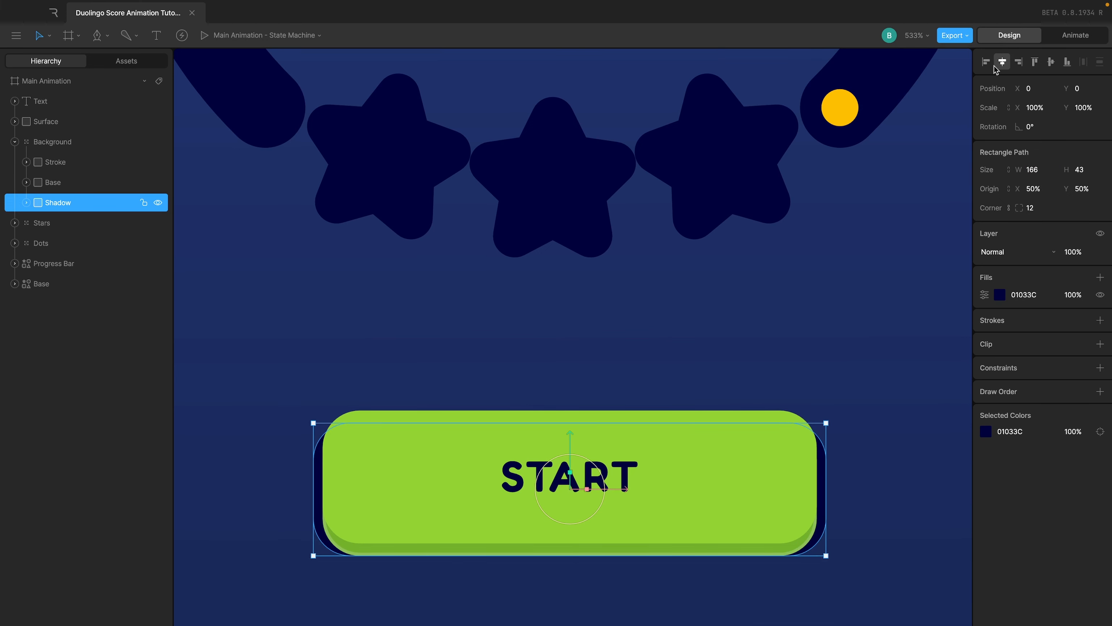
pyautogui.press('Left')
pyautogui.press('Left')
pyautogui.press('Right')
pyautogui.press('Right')
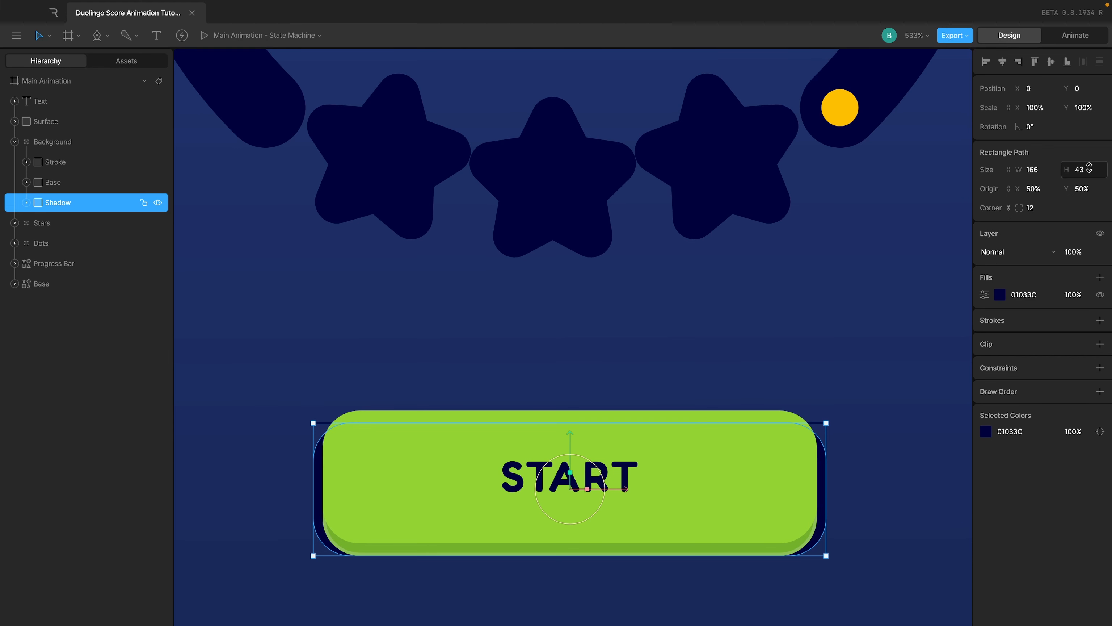
# Extend the Shadow rectangle's upper edge to the top of the green surface and set its height to 53
pyautogui.moveTo(563, 421); pyautogui.dragTo(567, 405)
pyautogui.click(1082, 169)
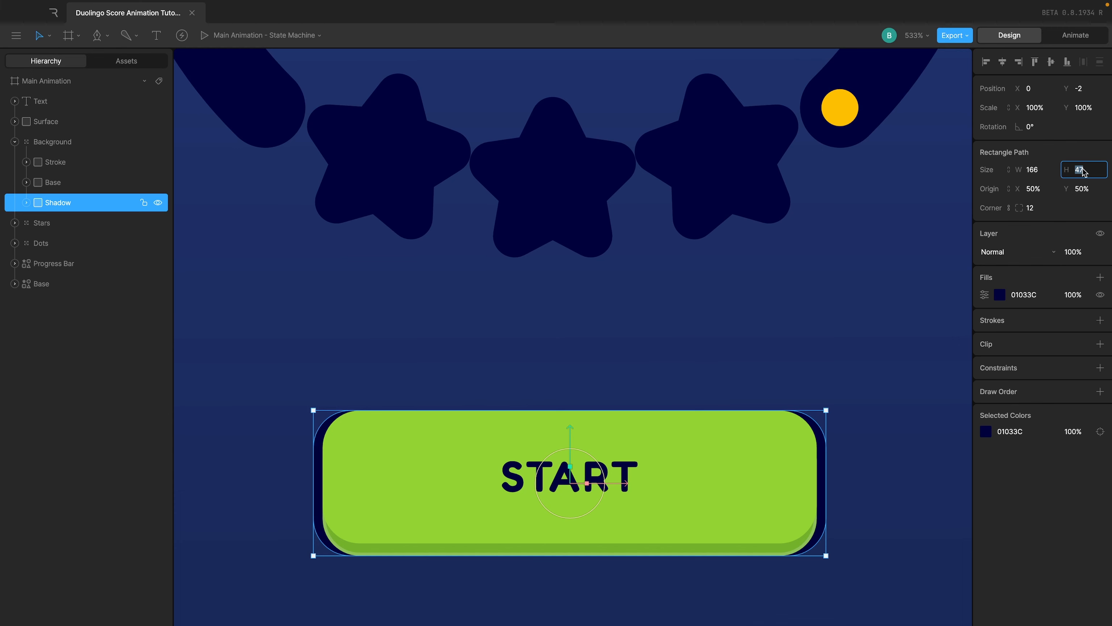
pyautogui.press('Up')
pyautogui.press('Up')
pyautogui.press('Up')
pyautogui.press('Up')
pyautogui.press('Up')
pyautogui.press('Up')
pyautogui.click(917, 248)
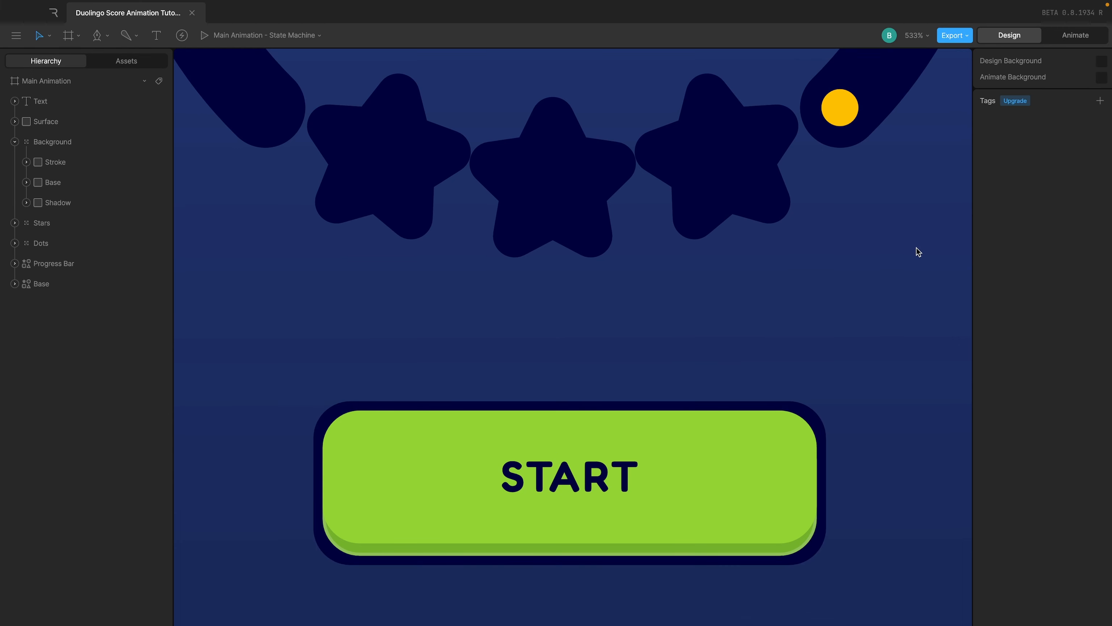
# Set the Shadow rectangle's corner radius to 14
pyautogui.scroll(-4, 917, 248)
pyautogui.scroll(5, 863, 365)
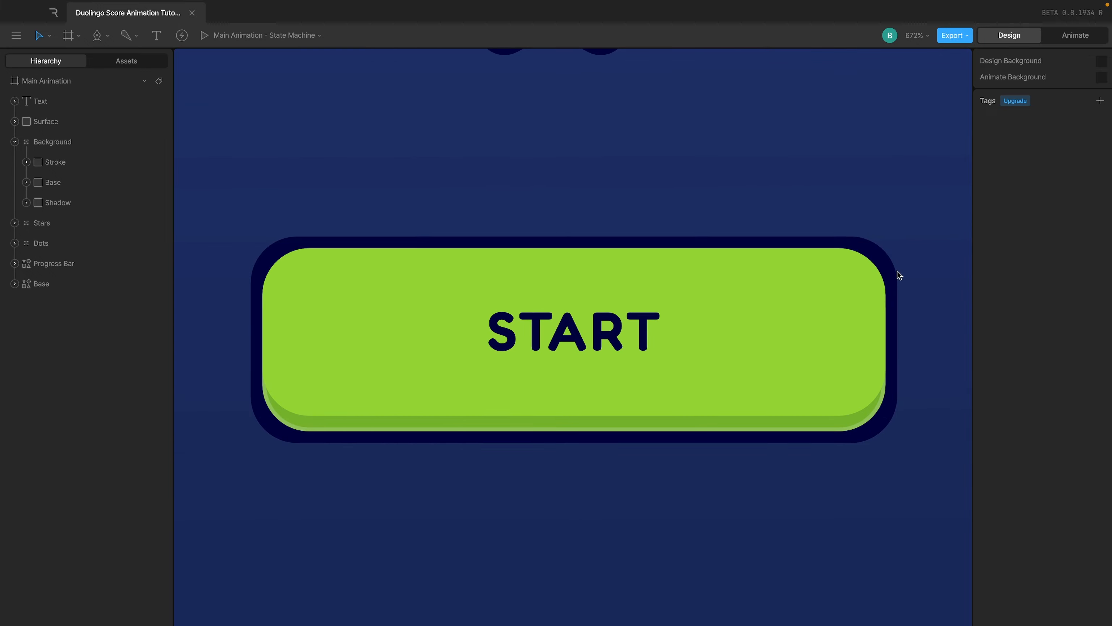
pyautogui.click(898, 275)
pyautogui.scroll(5, 882, 265)
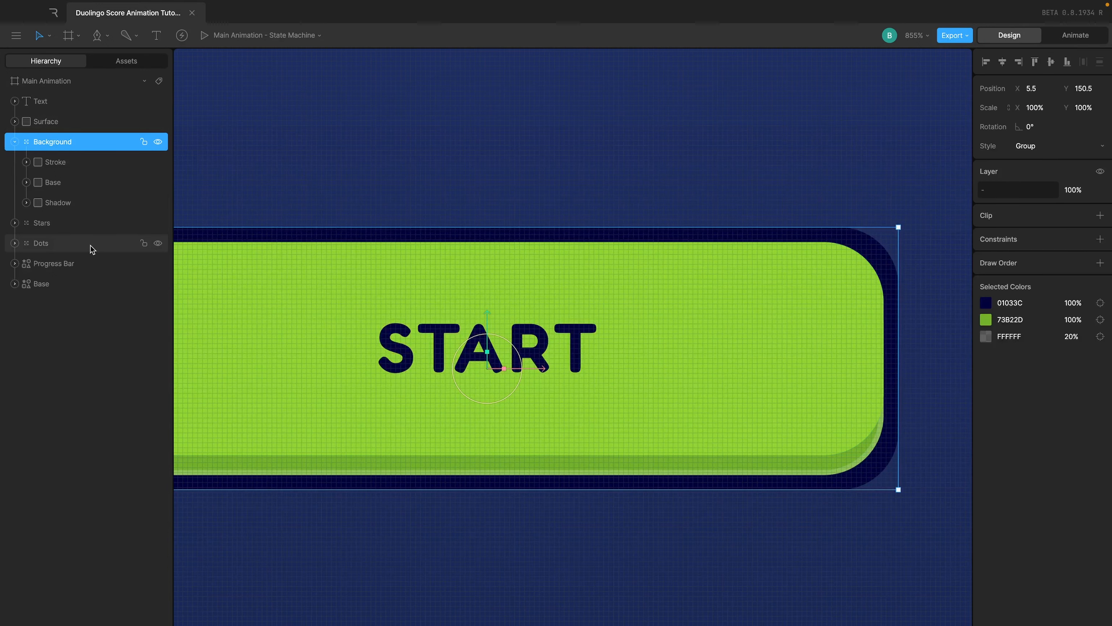
pyautogui.click(75, 203)
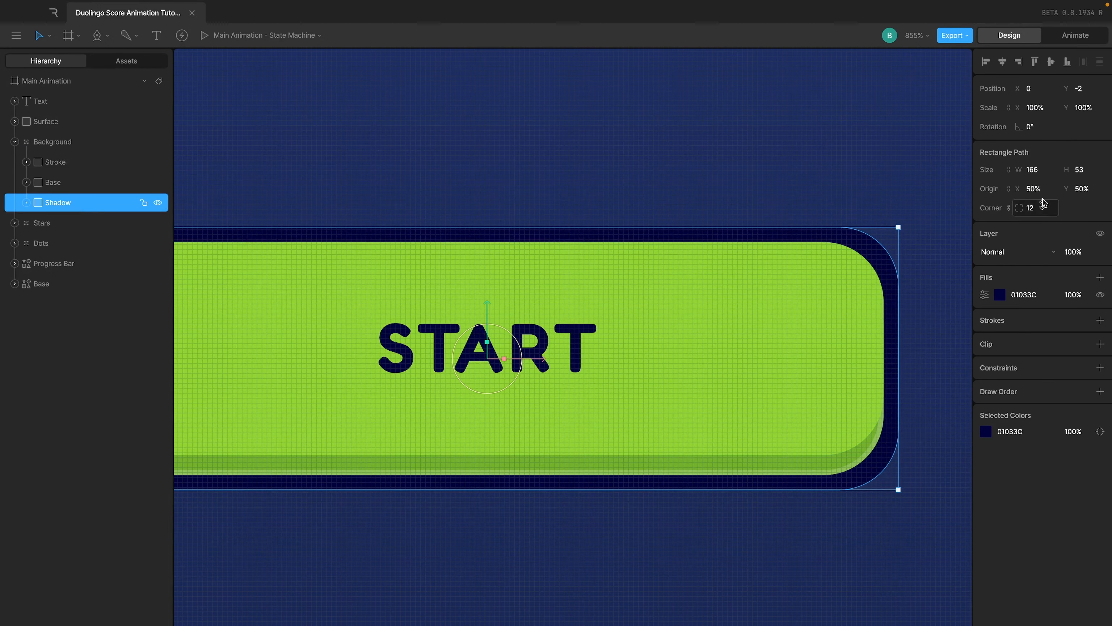
pyautogui.press('Up')
pyautogui.press('Up')
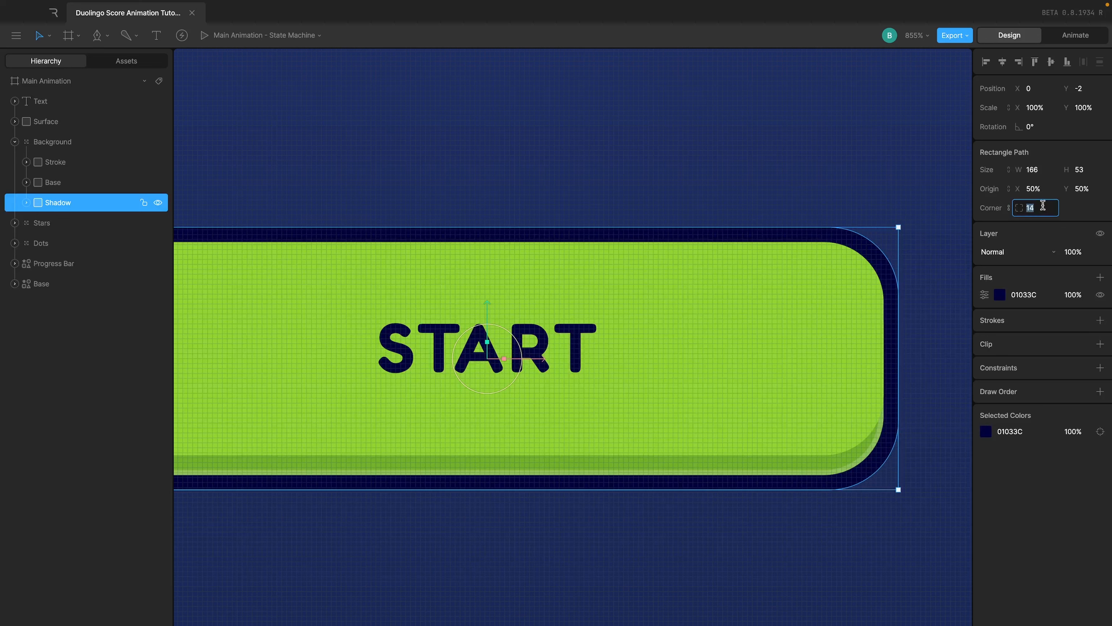
pyautogui.press('Up')
pyautogui.press('Down')
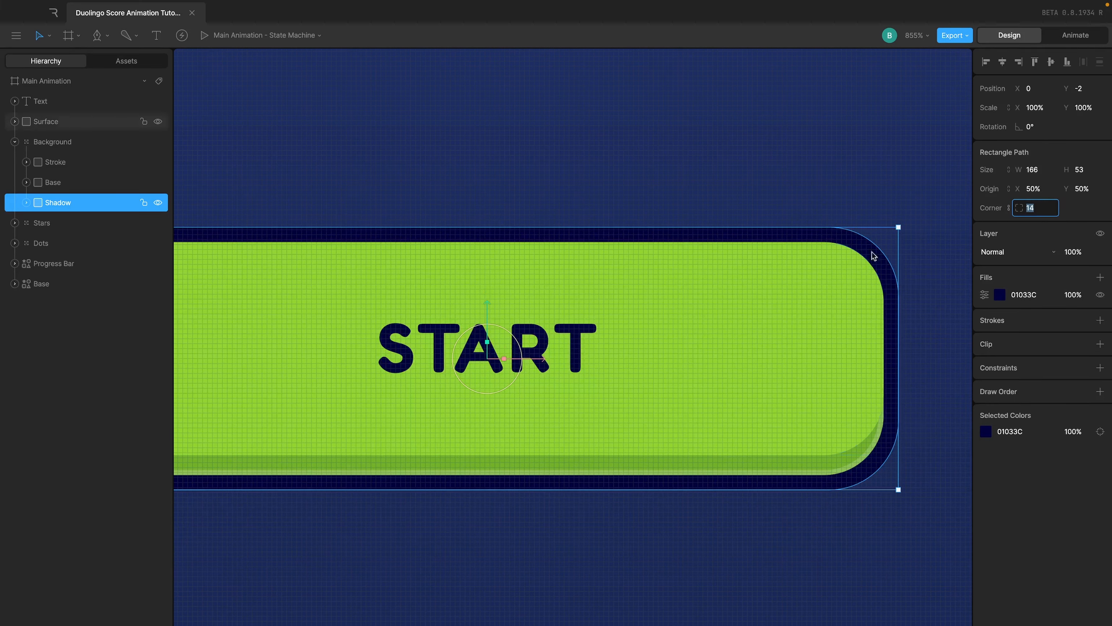
# Compare the dark border with the green surface's rounded corner and set the Shadow rectangle's corner radius to 15
pyautogui.click(857, 283)
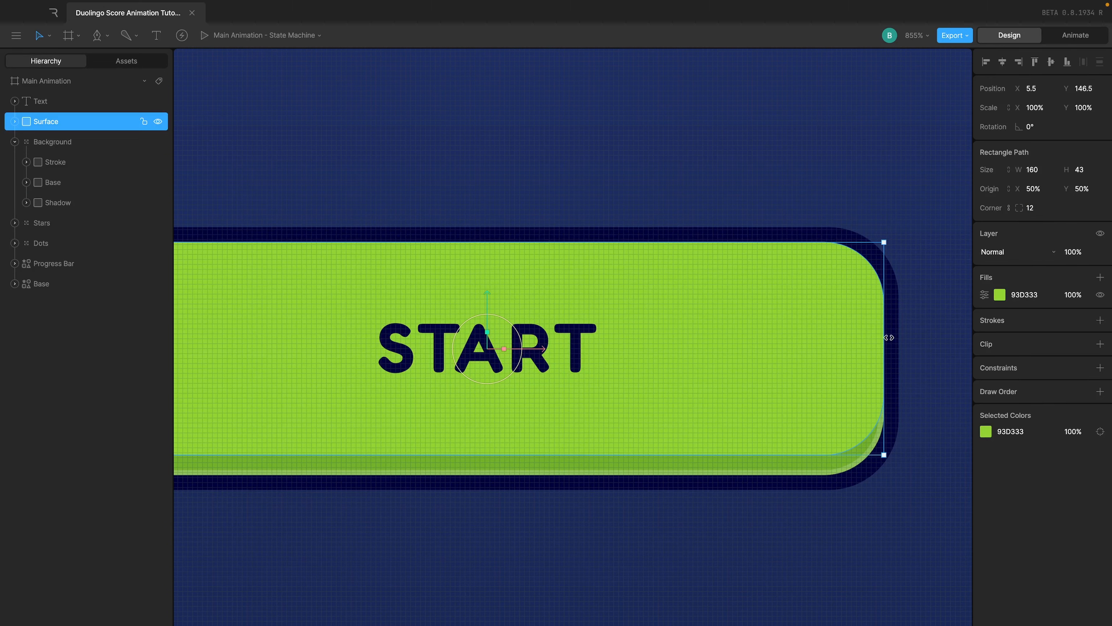
pyautogui.scroll(5, 905, 337)
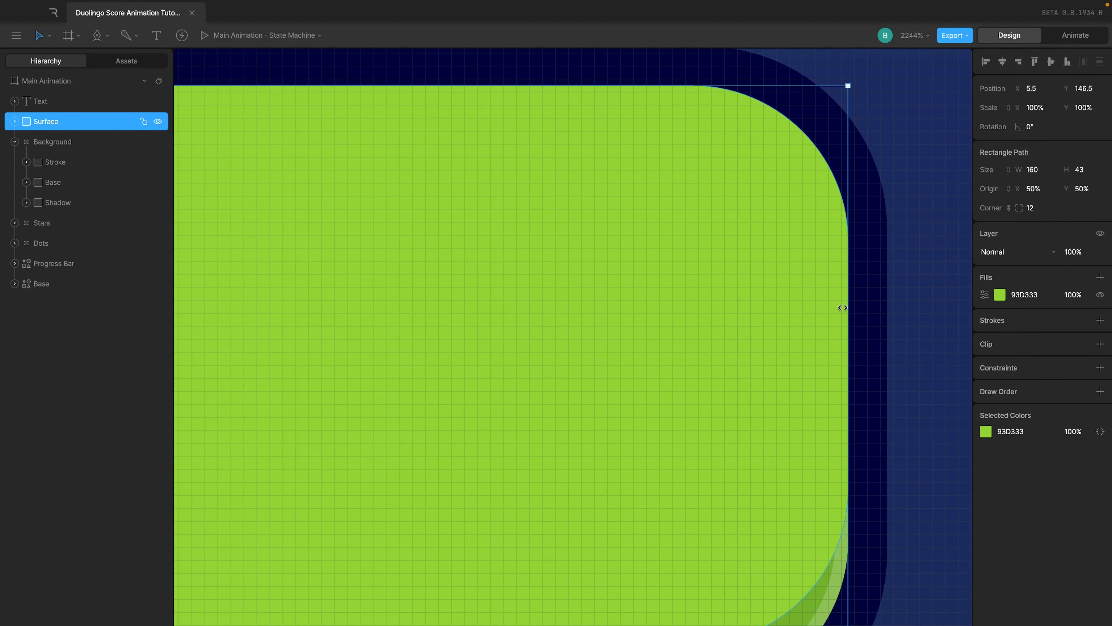
pyautogui.click(874, 288)
pyautogui.scroll(-4, 874, 289)
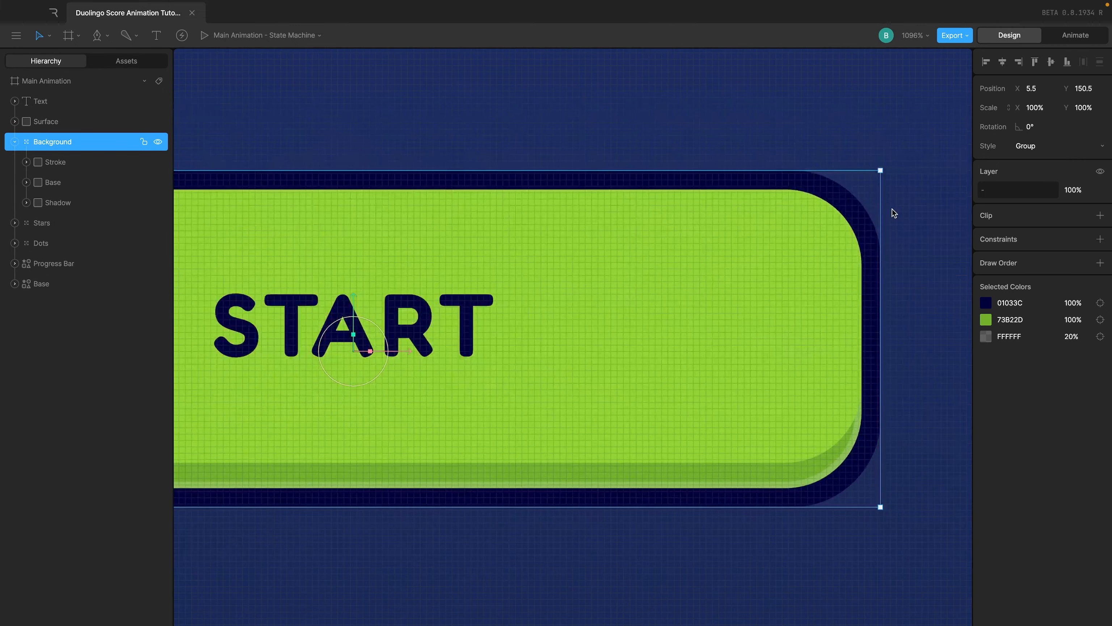
pyautogui.click(848, 209)
pyautogui.click(874, 255)
pyautogui.click(1047, 211)
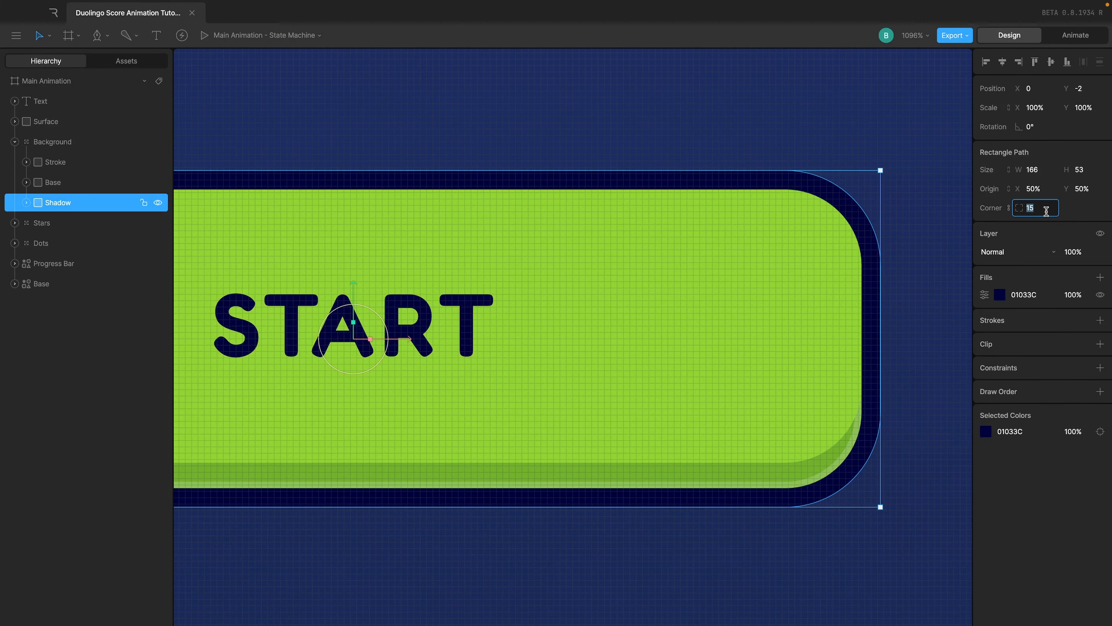
pyautogui.click(845, 105)
# Centre the button's Surface, Background group and START text horizontally on the artboard
pyautogui.scroll(-5, 844, 105)
pyautogui.scroll(-2, 845, 105)
pyautogui.scroll(3, 844, 111)
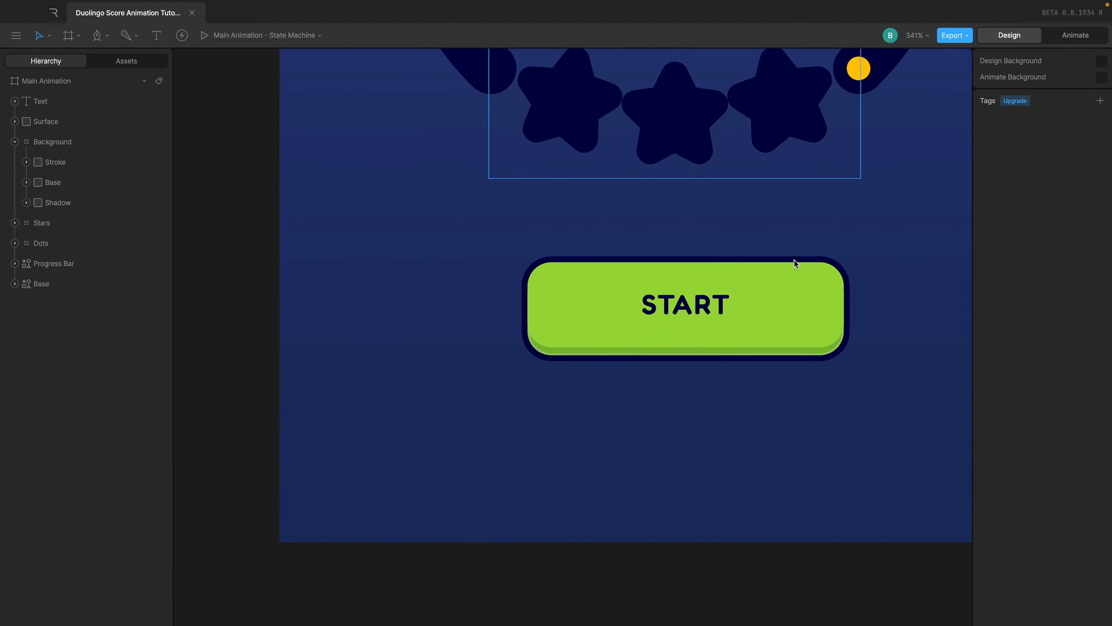
pyautogui.scroll(3, 759, 343)
pyautogui.scroll(2, 759, 343)
pyautogui.click(774, 345)
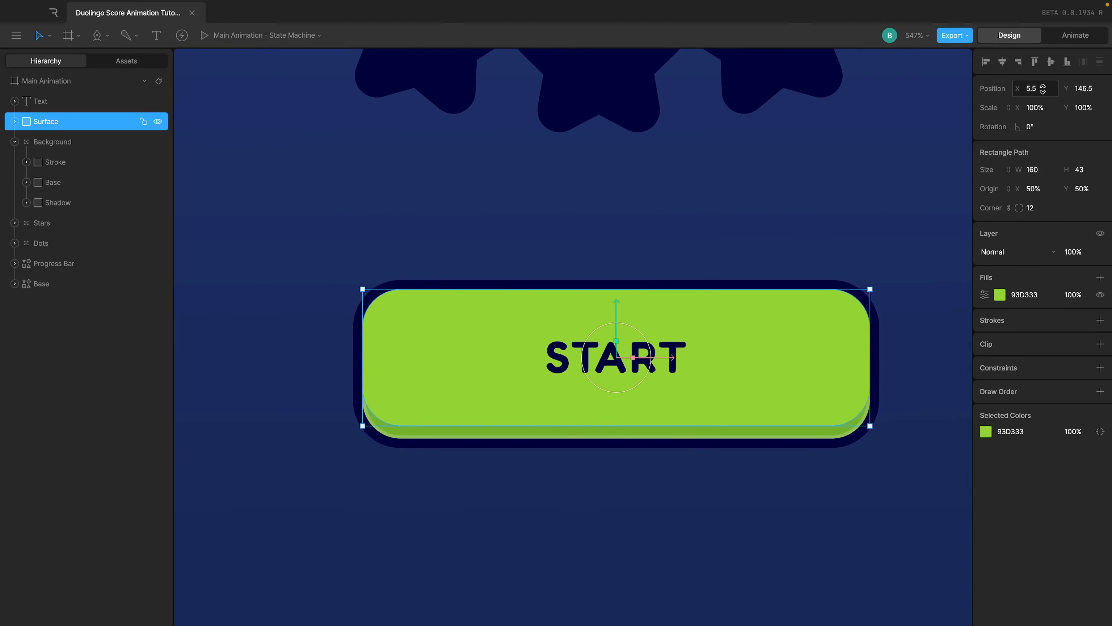
pyautogui.click(1002, 62)
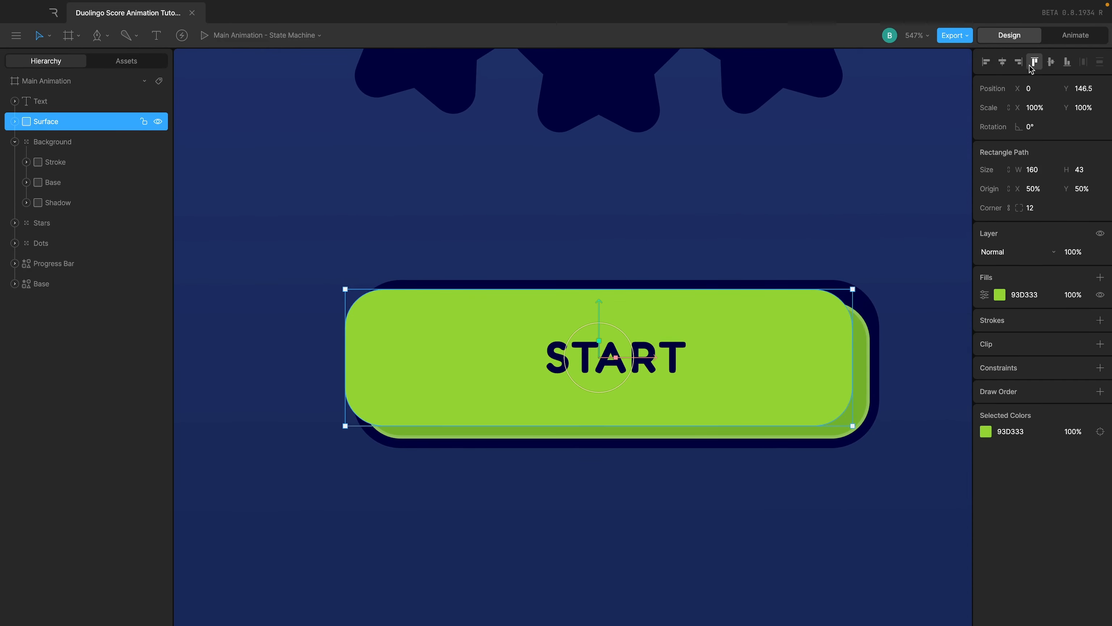
pyautogui.click(863, 345)
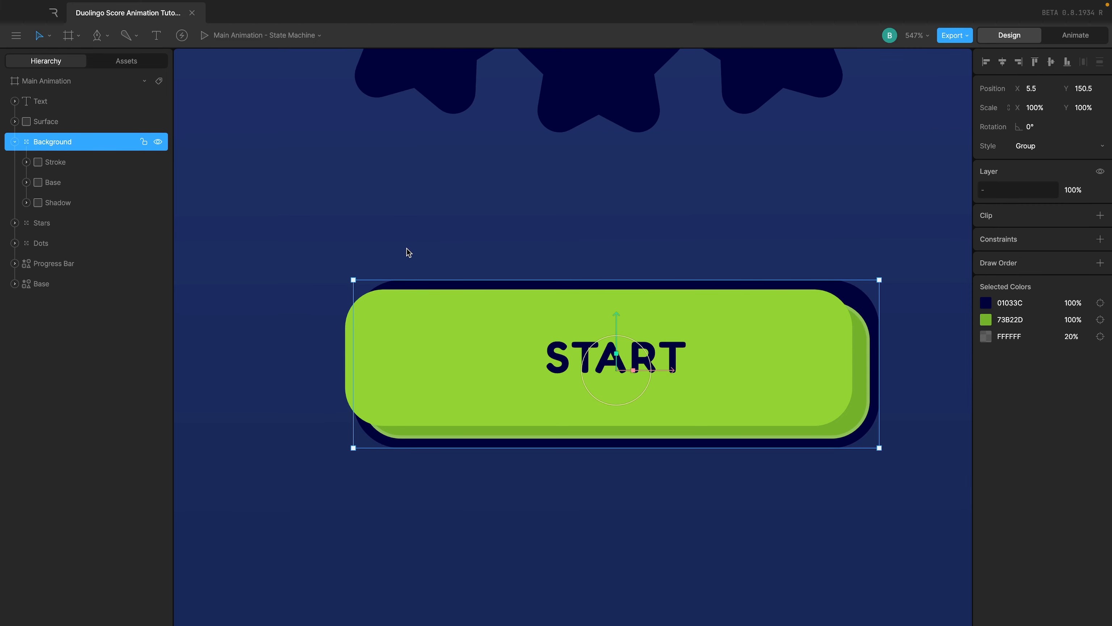
pyautogui.click(851, 217)
pyautogui.click(627, 392)
pyautogui.click(673, 338)
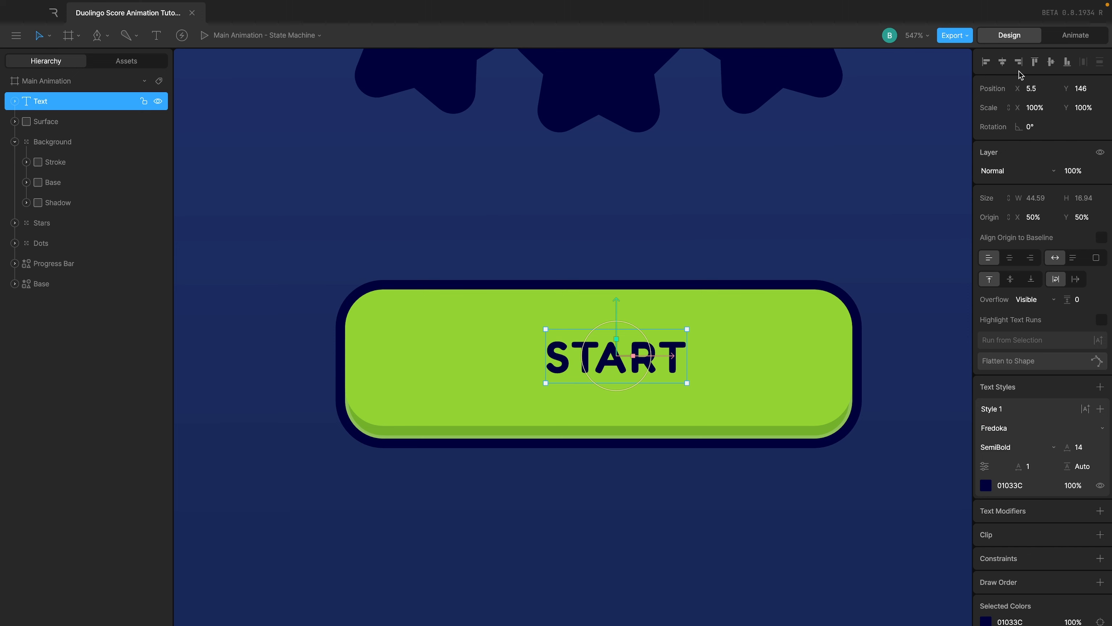
pyautogui.click(1002, 61)
pyautogui.press('Escape')
pyautogui.moveTo(473, 238); pyautogui.dragTo(688, 511)
pyautogui.click(697, 493)
pyautogui.scroll(-3, 697, 495)
pyautogui.scroll(-3, 923, 483)
pyautogui.moveTo(923, 484); pyautogui.dragTo(592, 354)
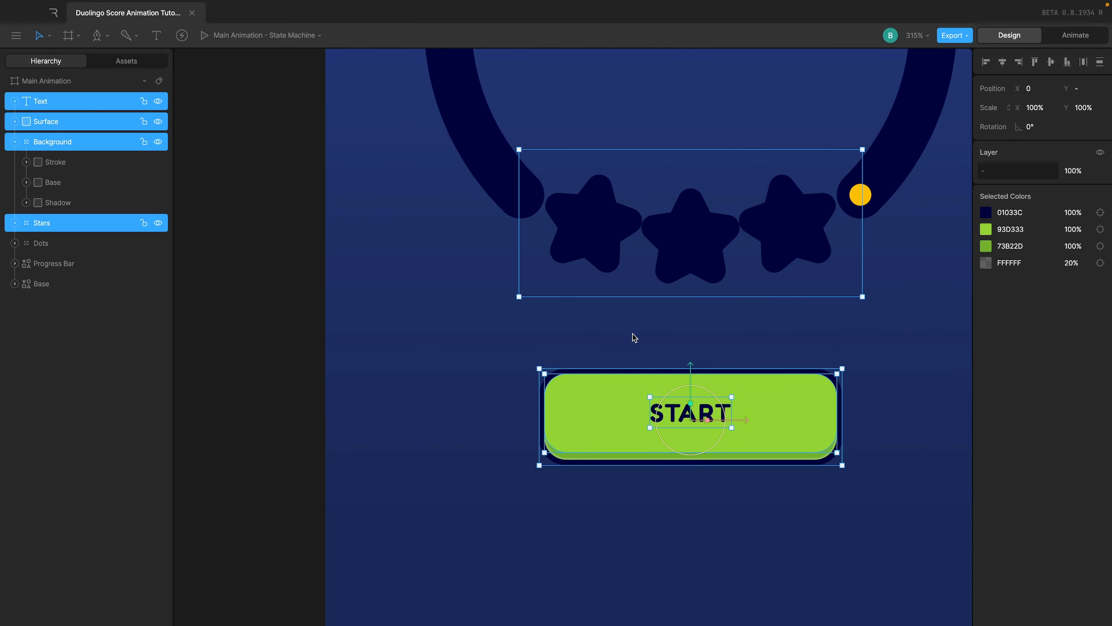
pyautogui.click(88, 222)
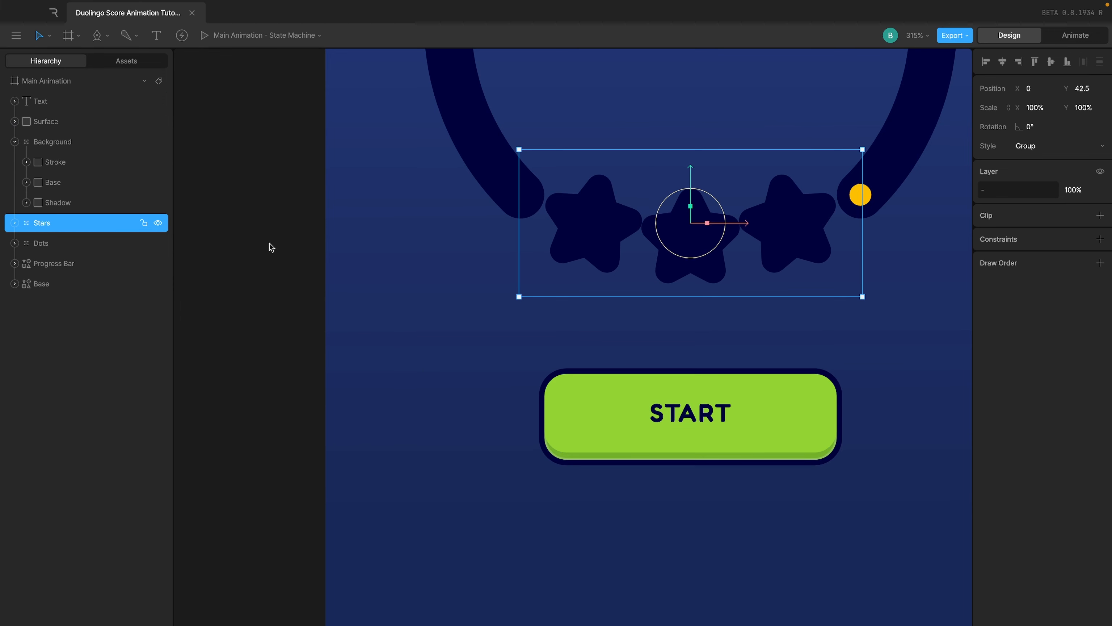
# Group the START Text, Surface and Background layers and name the group Button
pyautogui.click(31, 141)
pyautogui.click(15, 142)
pyautogui.keyDown('shift'); pyautogui.click(35, 103); pyautogui.keyUp('shift')
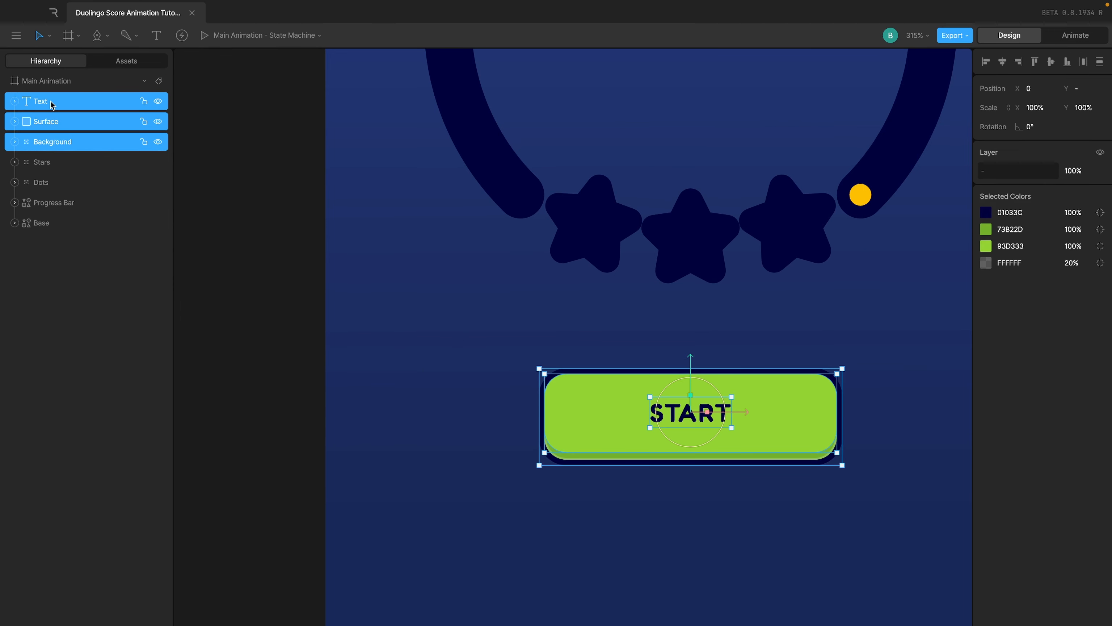
pyautogui.hotkey('ctrl', 'g')
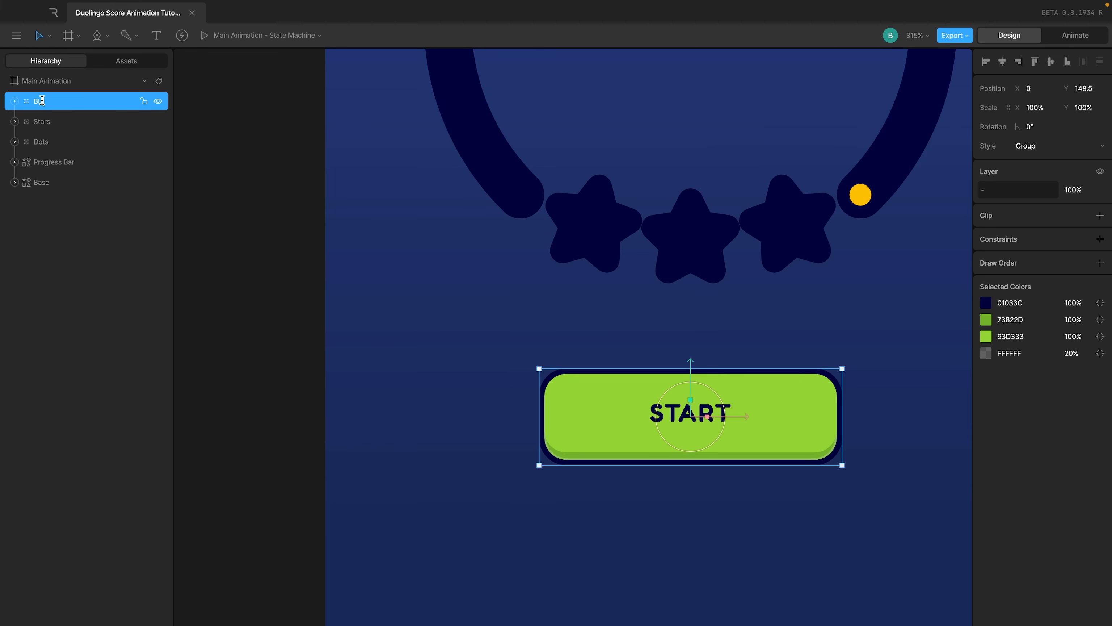
pyautogui.doubleClick(52, 101)
pyautogui.click(446, 366)
# Move the Button group further down the artboard to a Y position of about 170.5, keeping X at 0
pyautogui.scroll(-3, 445, 366)
pyautogui.moveTo(623, 408)
pyautogui.mouseDown()
pyautogui.moveTo(654, 404)
pyautogui.moveTo(616, 424)
pyautogui.mouseUp()
pyautogui.hotkey('ctrl', 'z')
pyautogui.scroll(-3, 588, 423)
pyautogui.click(832, 387)
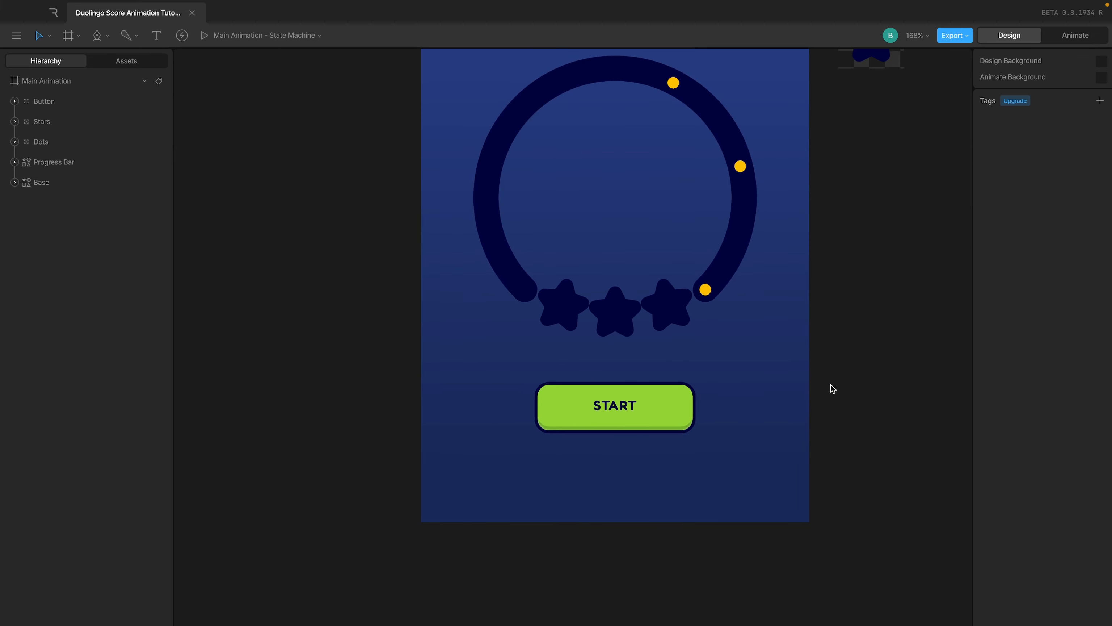
pyautogui.scroll(3, 822, 390)
pyautogui.moveTo(640, 491); pyautogui.dragTo(643, 518)
pyautogui.click(771, 376)
pyautogui.click(590, 508)
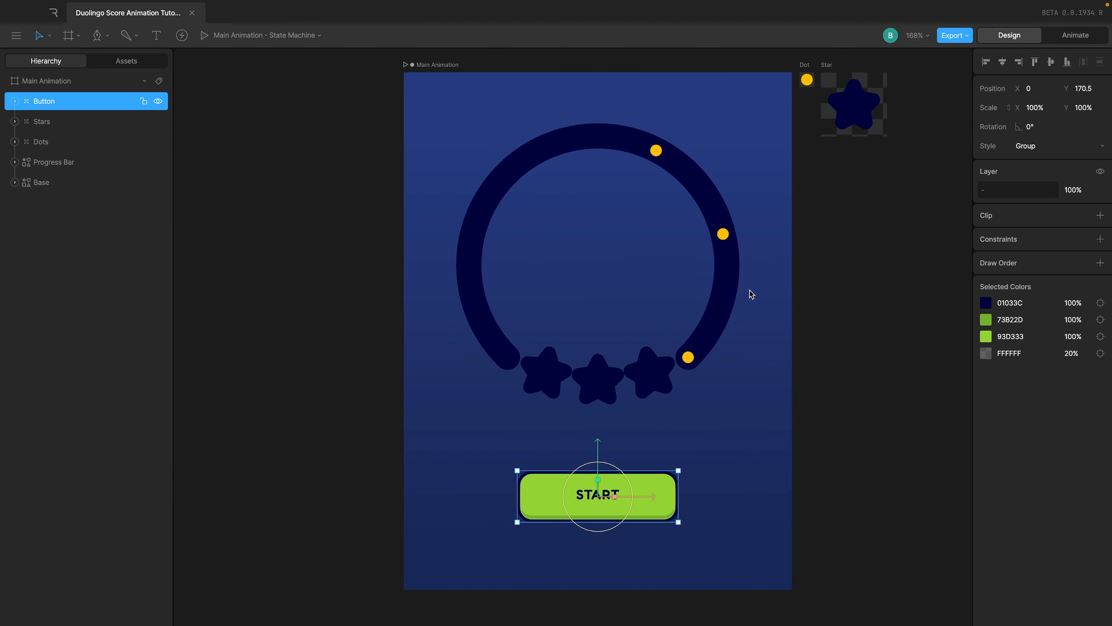
pyautogui.click(880, 323)
# Switch the Main Animation artboard from design to animation mode to work on the START button
pyautogui.scroll(-1, 849, 409)
pyautogui.scroll(2, 730, 465)
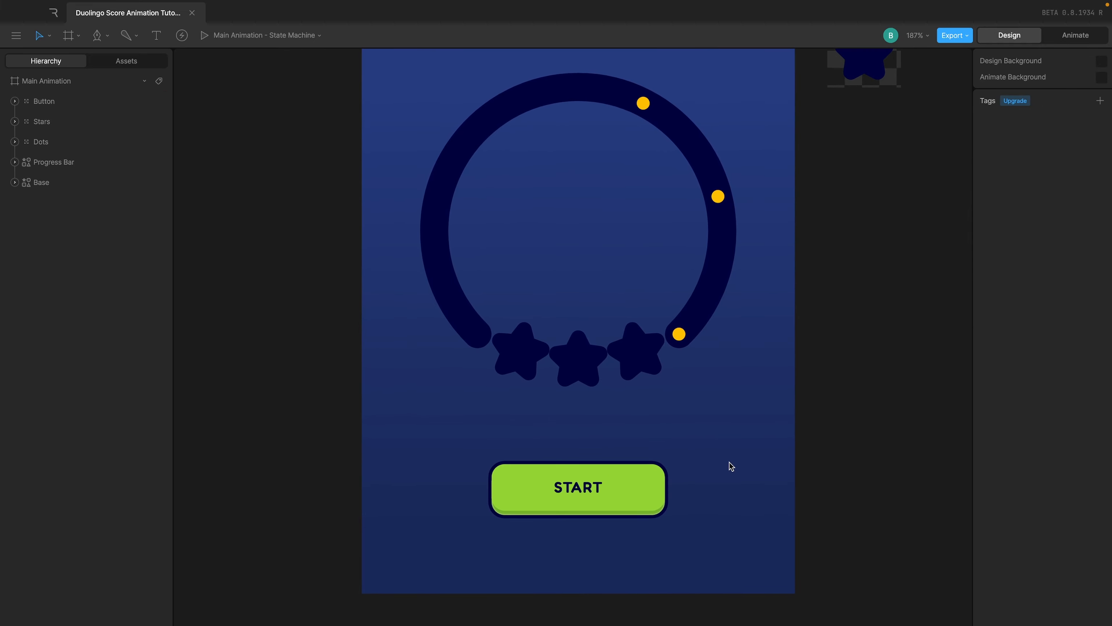
pyautogui.scroll(1, 602, 496)
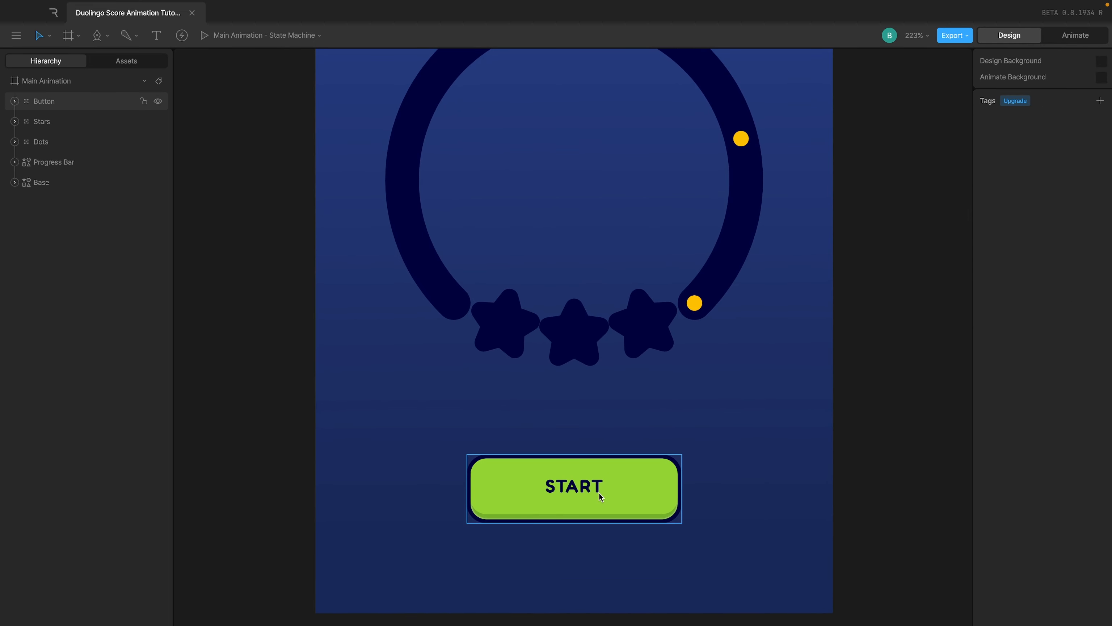
pyautogui.scroll(-2, 601, 496)
pyautogui.scroll(1, 624, 423)
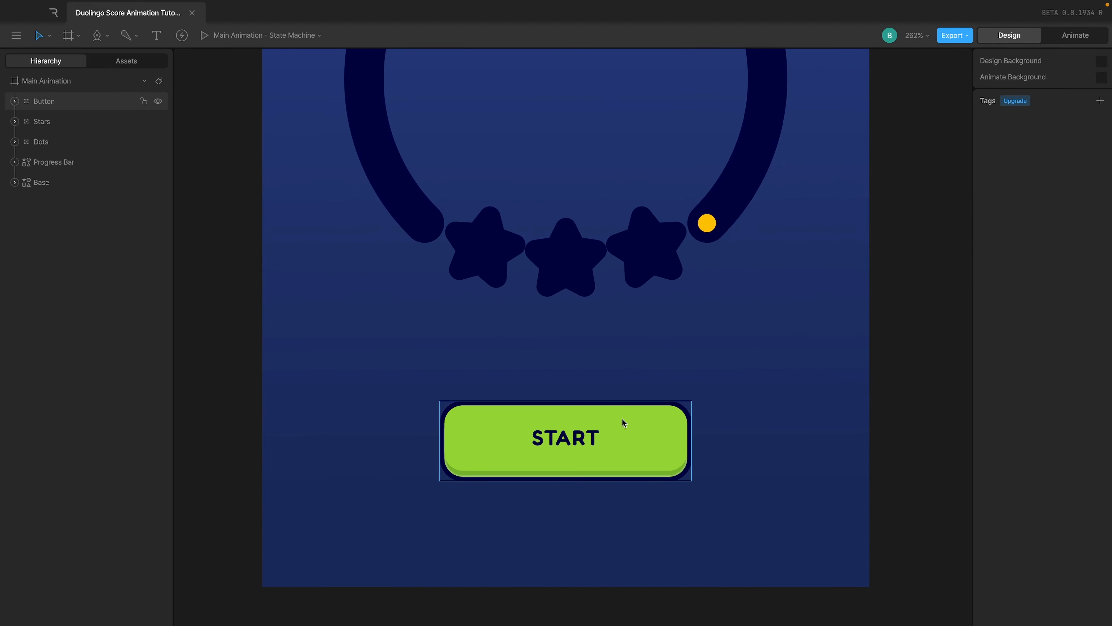
pyautogui.click(1075, 35)
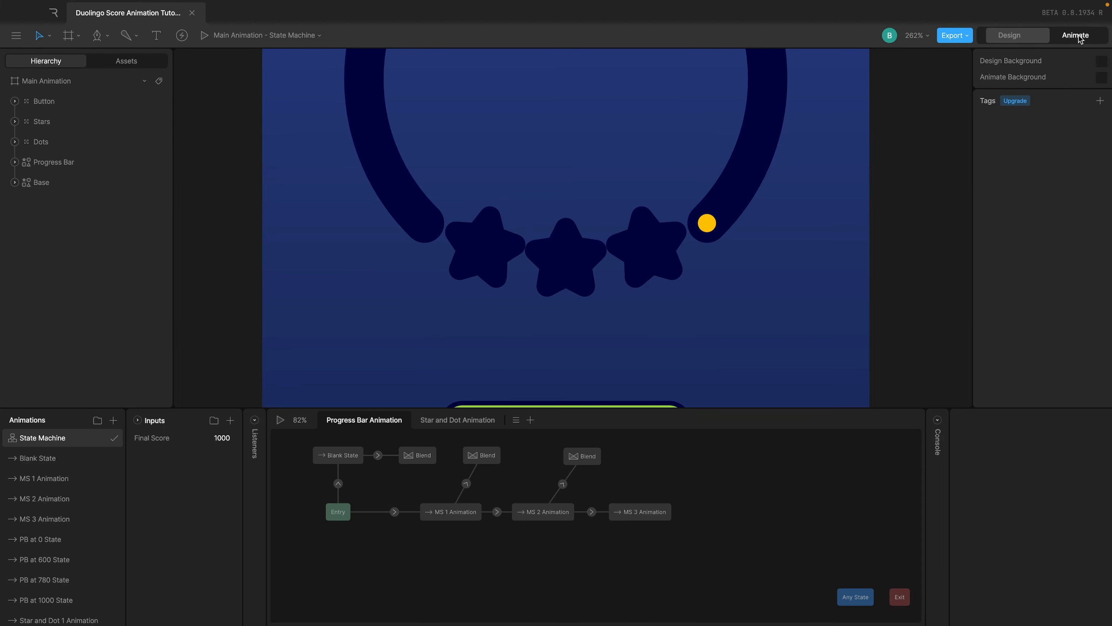
pyautogui.scroll(-1, 723, 317)
pyautogui.press('f')
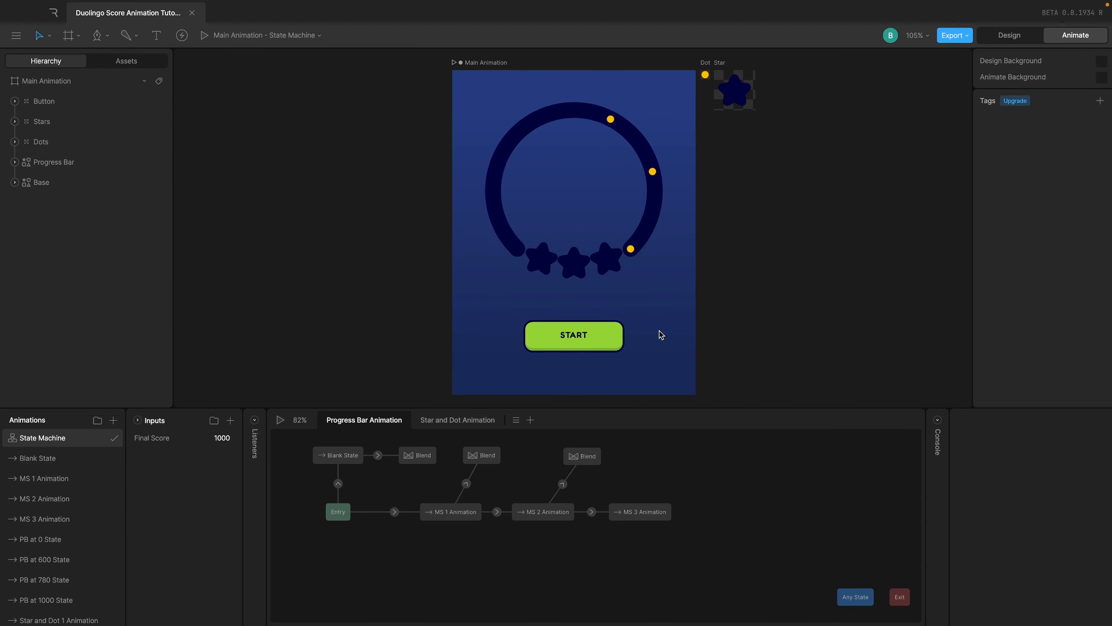
pyautogui.scroll(6, 599, 345)
pyautogui.scroll(-1, 600, 346)
pyautogui.hscroll(-1, 599, 346)
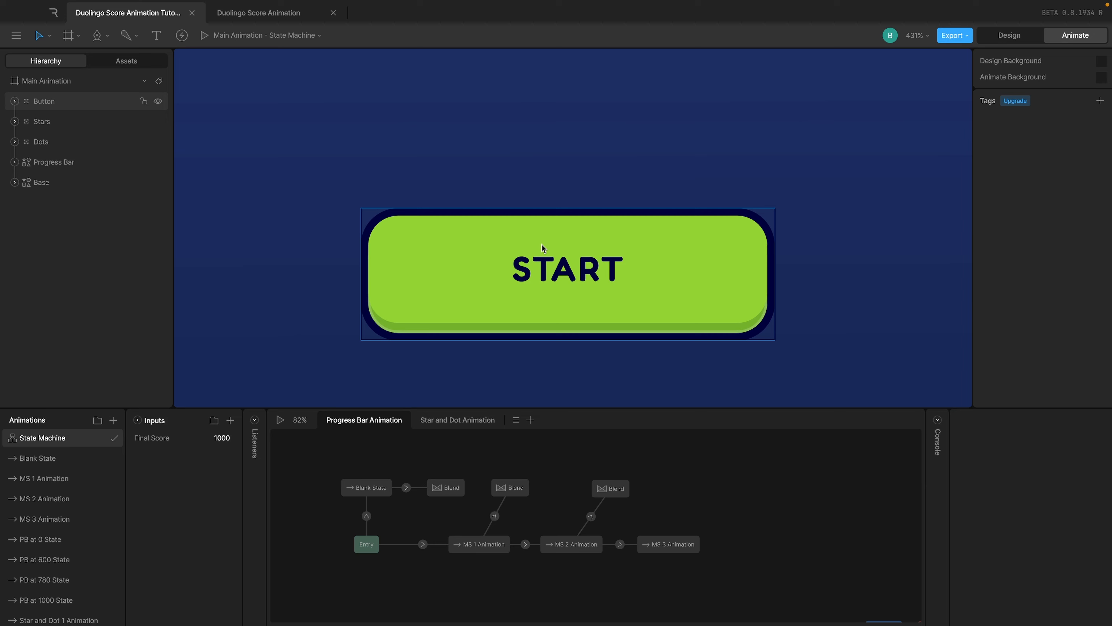
pyautogui.scroll(-1, 544, 250)
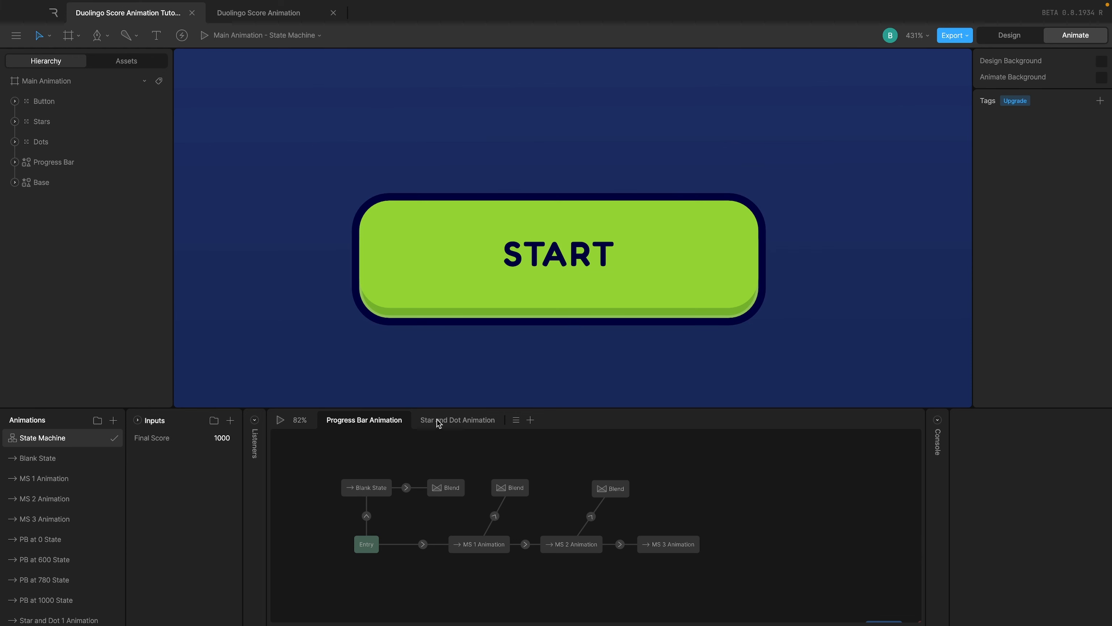
# Add a new layer named "Button Animation" to the state machine
pyautogui.click(530, 420)
pyautogui.doubleClick(531, 420)
pyautogui.write('Button Animation')
pyautogui.press('Return')
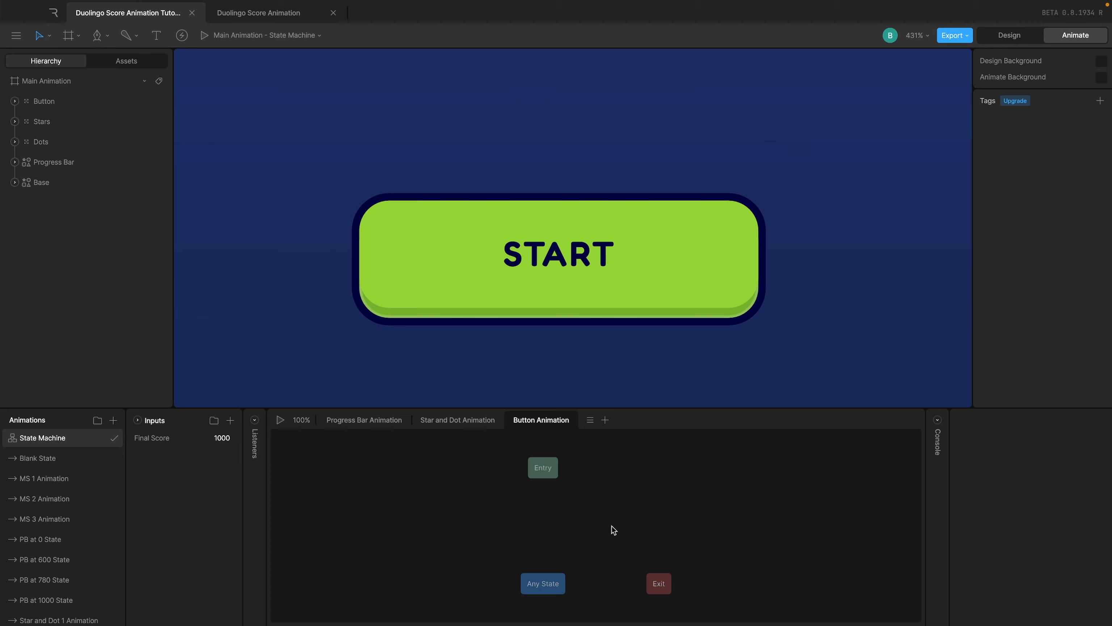
# Create a new timeline animation named "Button Active State"
pyautogui.click(114, 421)
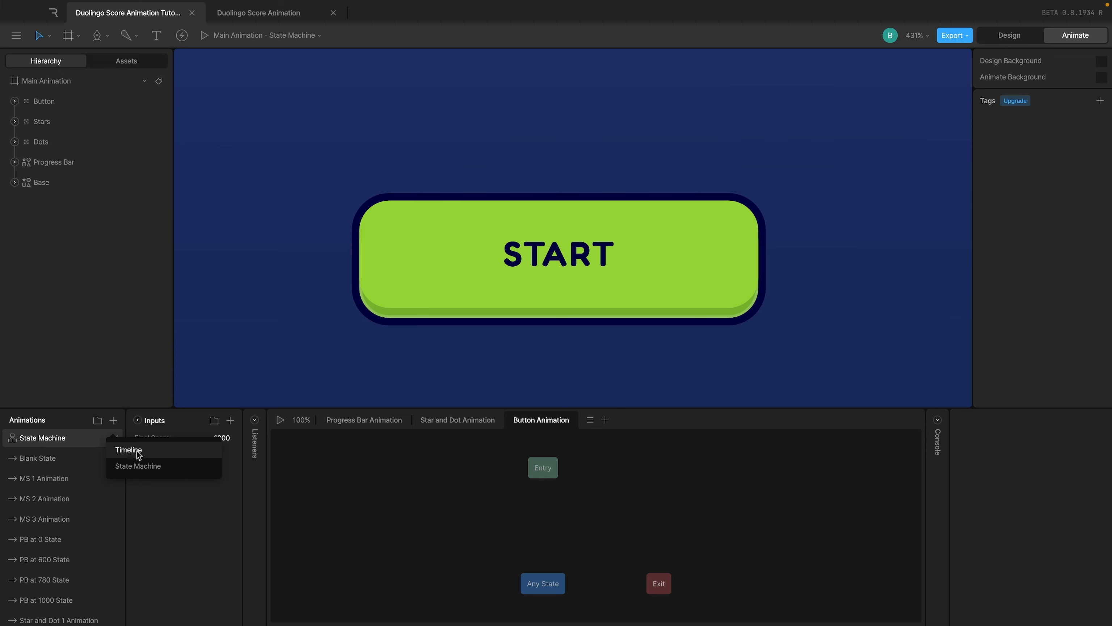
pyautogui.click(138, 451)
pyautogui.write('Button Active St')
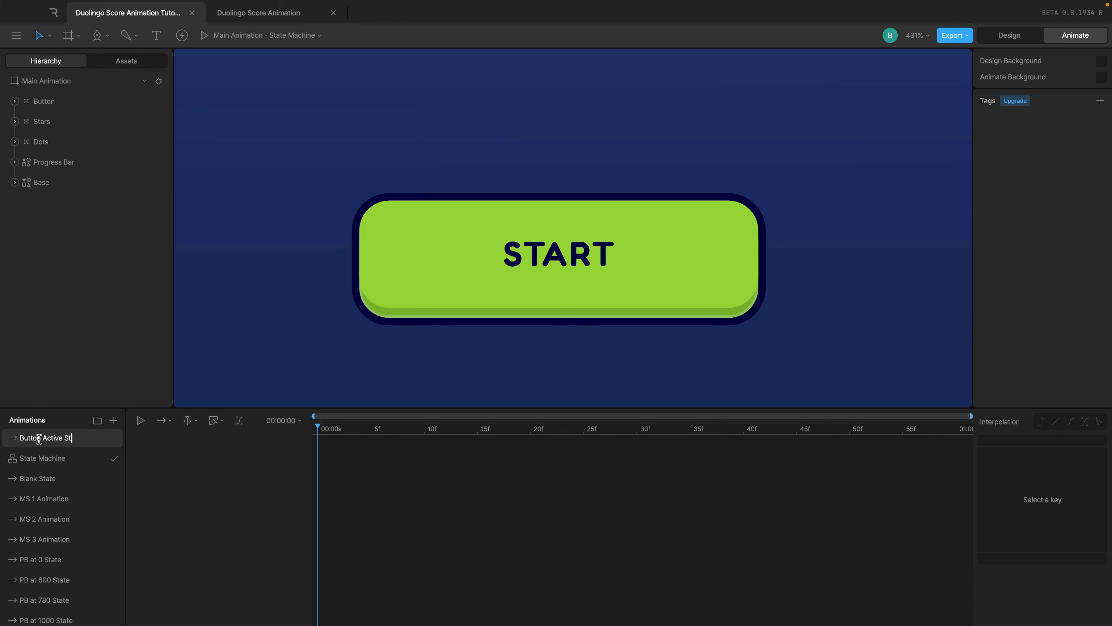
pyautogui.write('ate')
# Place Button Active State in the state machine's Button Animation layer and connect it from Entry, with Entry beside it
pyautogui.click(66, 440)
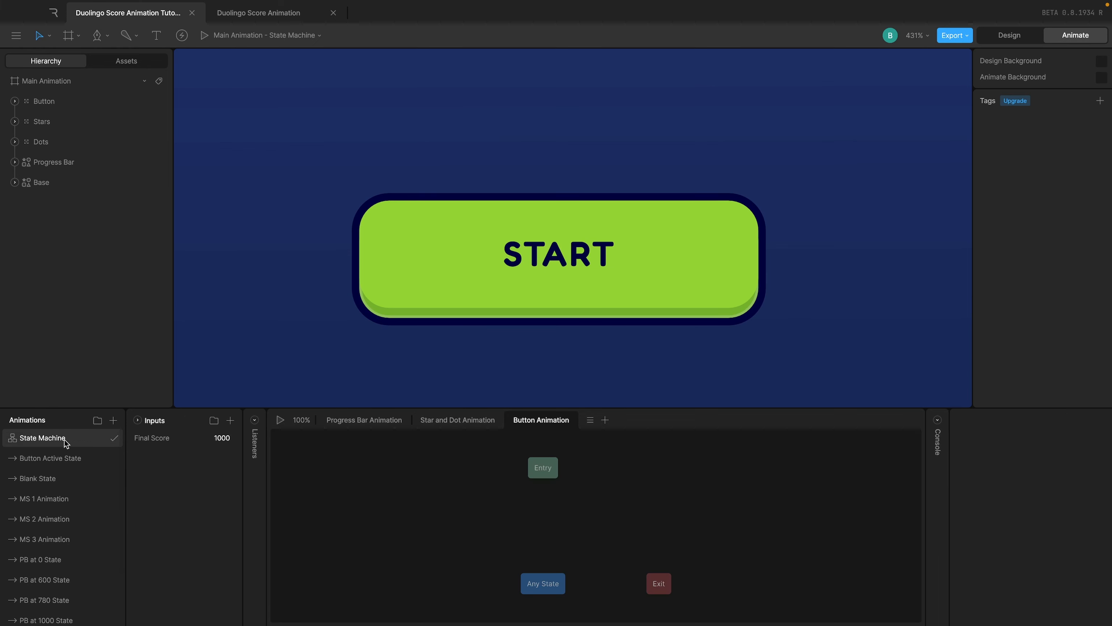
pyautogui.moveTo(43, 458); pyautogui.dragTo(513, 519)
pyautogui.moveTo(543, 467); pyautogui.dragTo(543, 522)
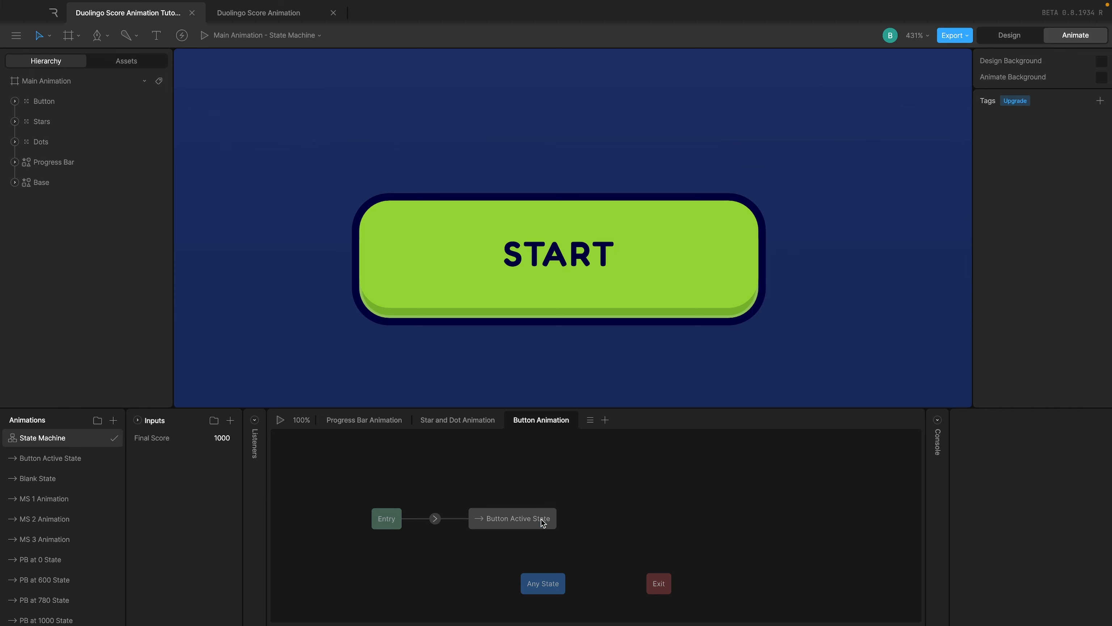
# Preview the state machine running from Entry into Button Active State and stop playback
pyautogui.click(493, 517)
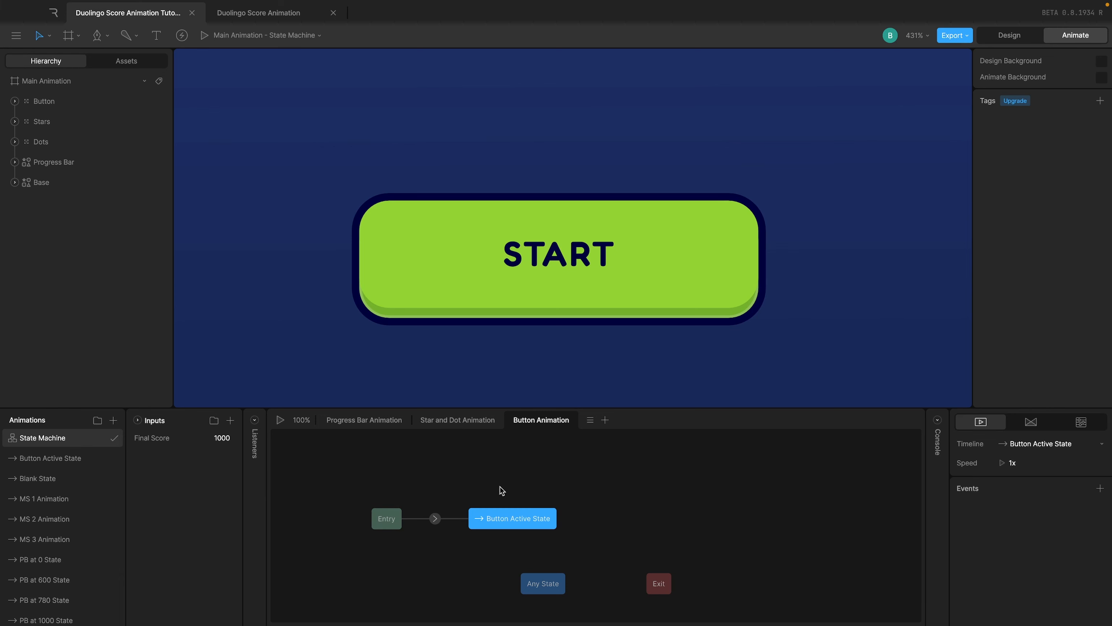
pyautogui.click(280, 419)
pyautogui.click(280, 420)
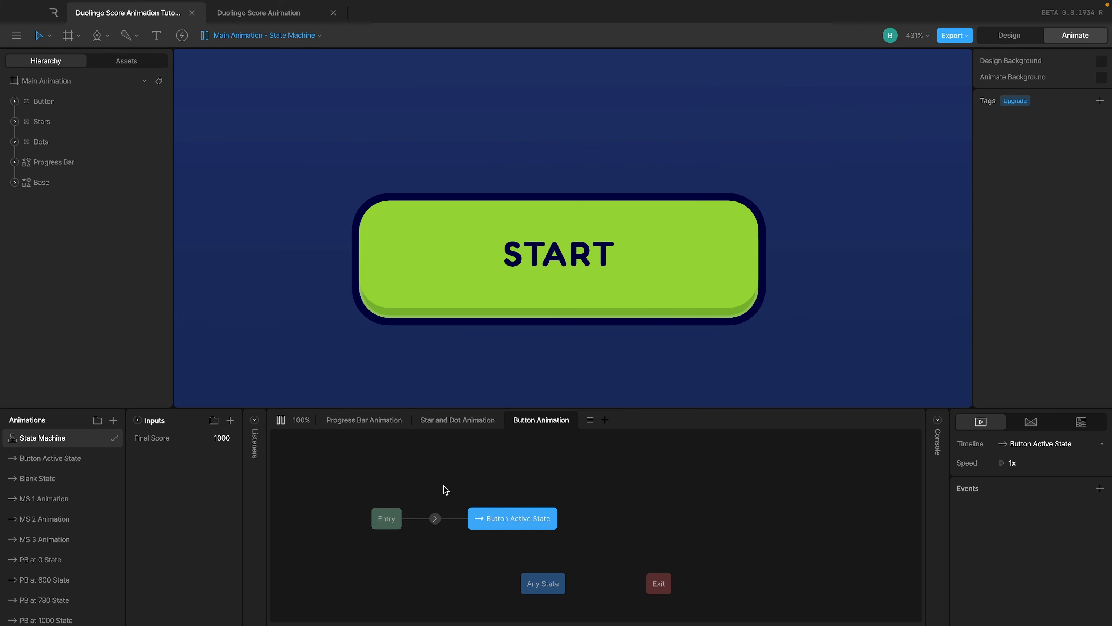
pyautogui.click(280, 420)
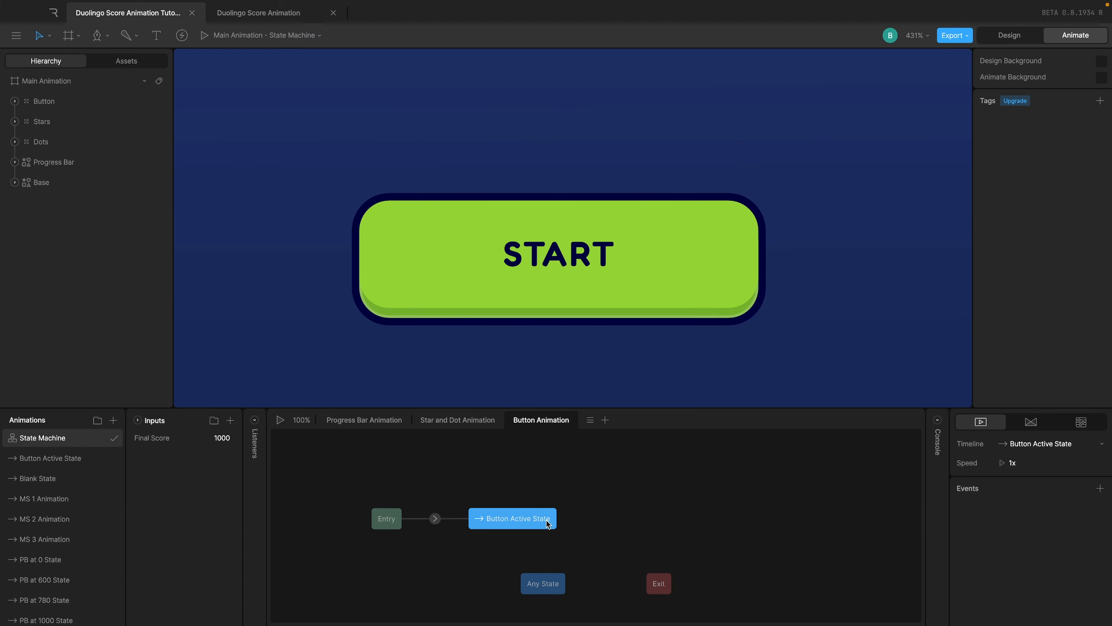
# Create a timeline named "Button Hover State" and place it directly below Button Active State in the animations list
pyautogui.click(113, 420)
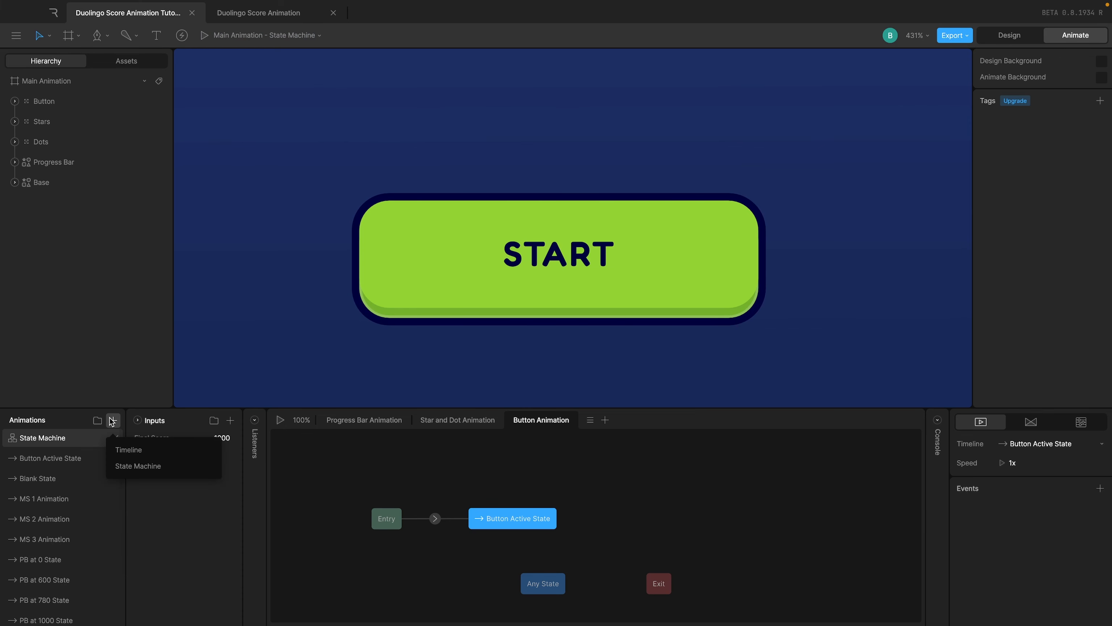
pyautogui.click(126, 449)
pyautogui.doubleClick(41, 438)
pyautogui.write('BU')
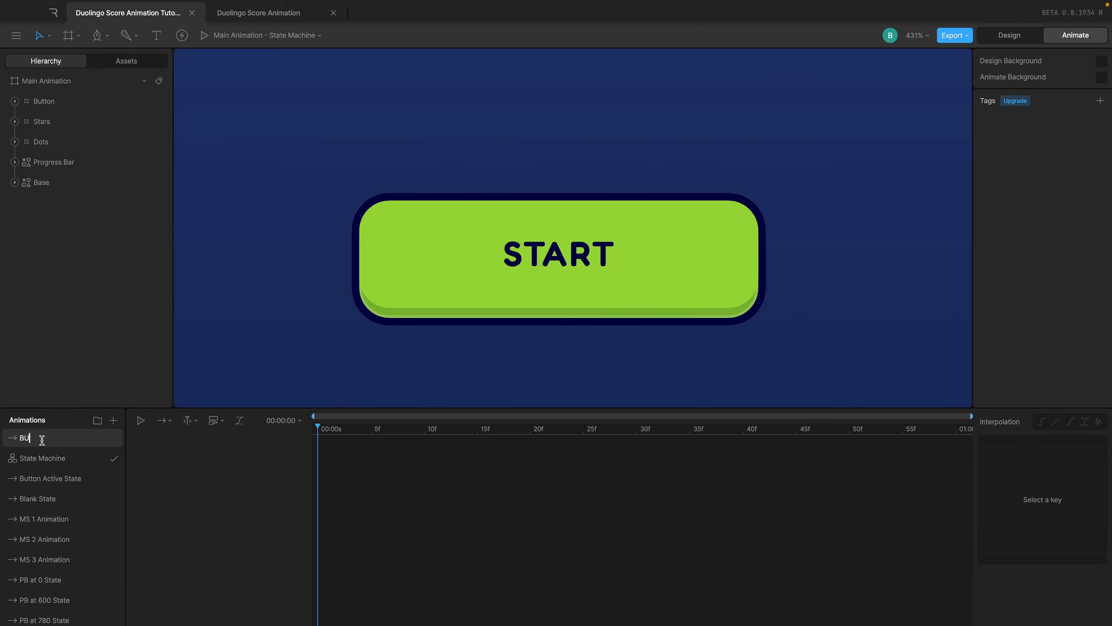
pyautogui.press('BackSpace')
pyautogui.write('utton Hover State')
pyautogui.press('Return')
pyautogui.moveTo(42, 440); pyautogui.dragTo(48, 487)
# Add Button Hover State to the Button Animation layer's graph, beyond Button Active State
pyautogui.click(37, 438)
pyautogui.click(505, 524)
pyautogui.moveTo(39, 484); pyautogui.dragTo(684, 509)
# Tidy the graph with Any State and Exit below Entry, and Entry, Button Active State and Button Hover State in one row
pyautogui.moveTo(532, 586); pyautogui.dragTo(335, 586)
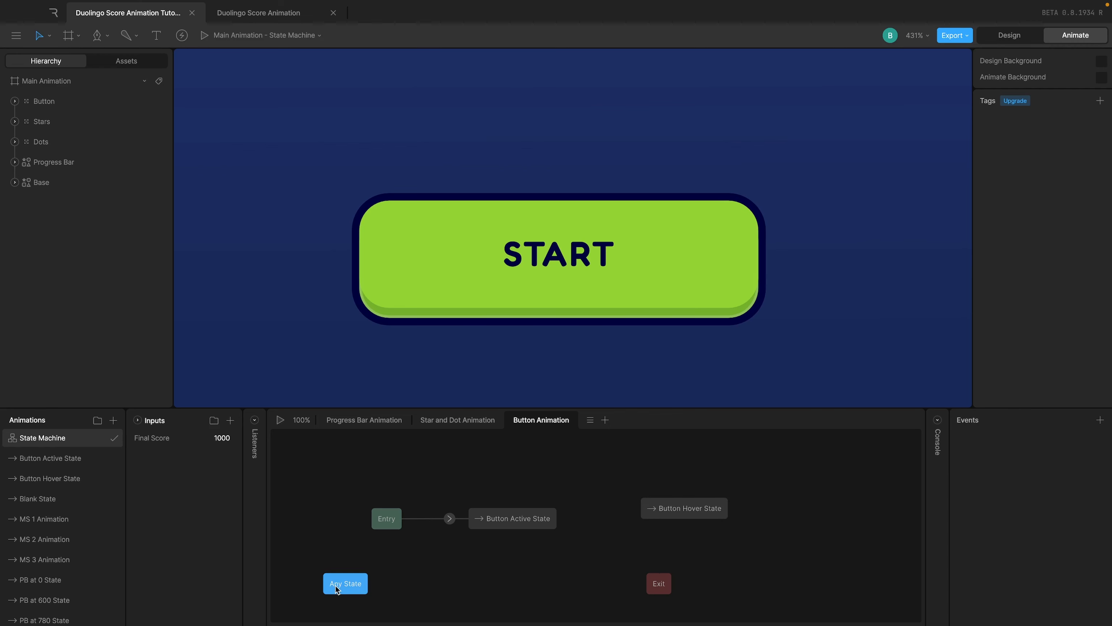
pyautogui.moveTo(664, 589); pyautogui.dragTo(423, 590)
pyautogui.moveTo(383, 528); pyautogui.dragTo(375, 517)
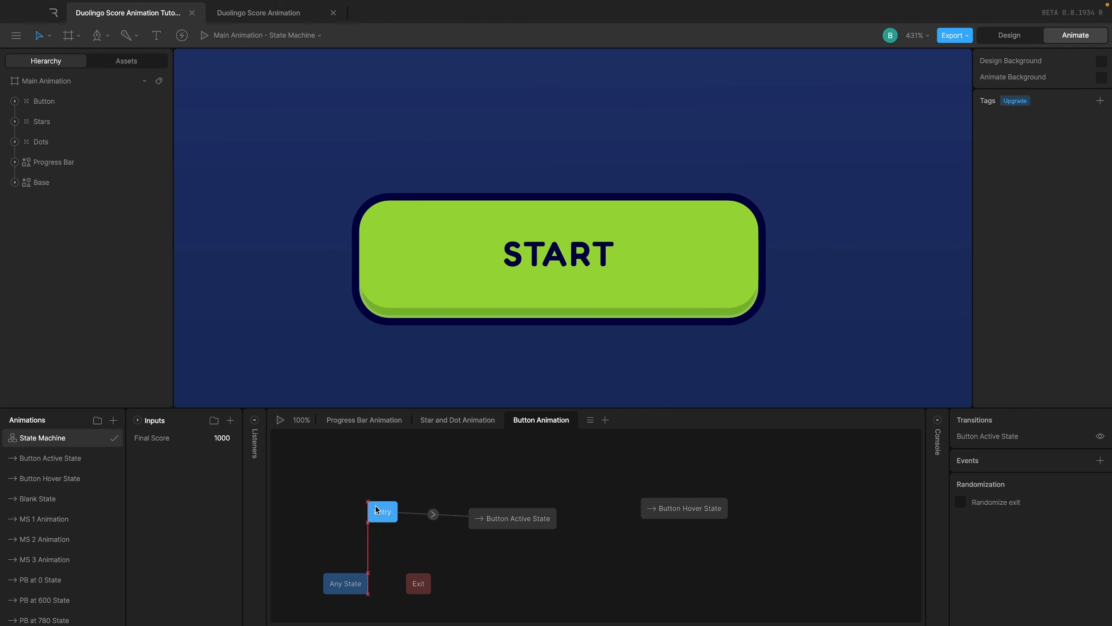
pyautogui.moveTo(508, 528); pyautogui.dragTo(500, 518)
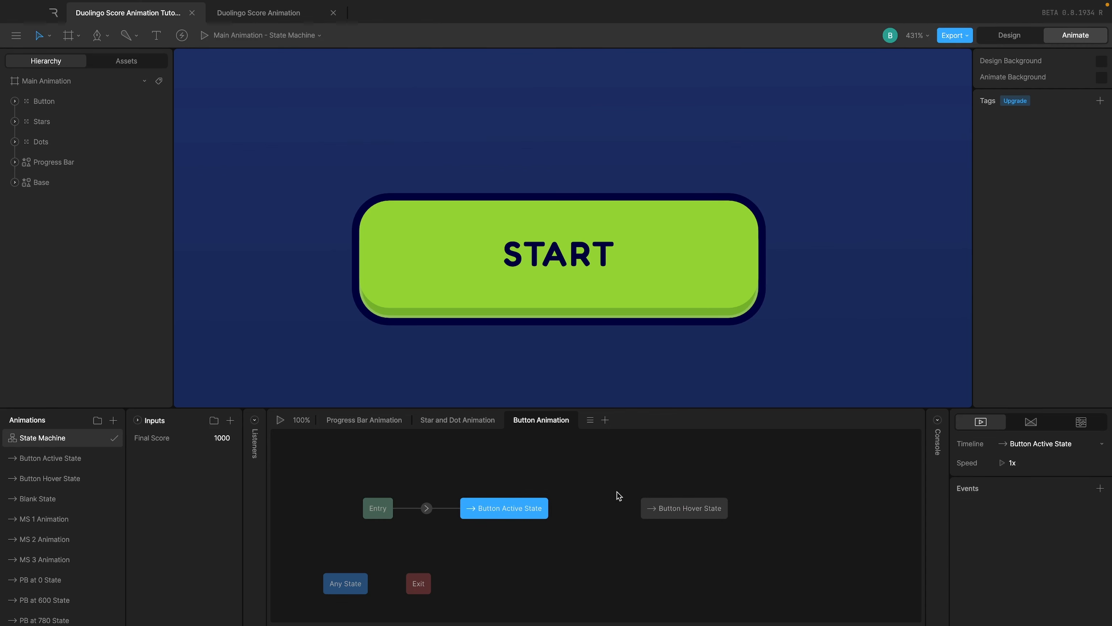
pyautogui.moveTo(683, 512); pyautogui.dragTo(635, 513)
# Create a transition from Button Active State to Button Hover State
pyautogui.moveTo(543, 517); pyautogui.dragTo(640, 509)
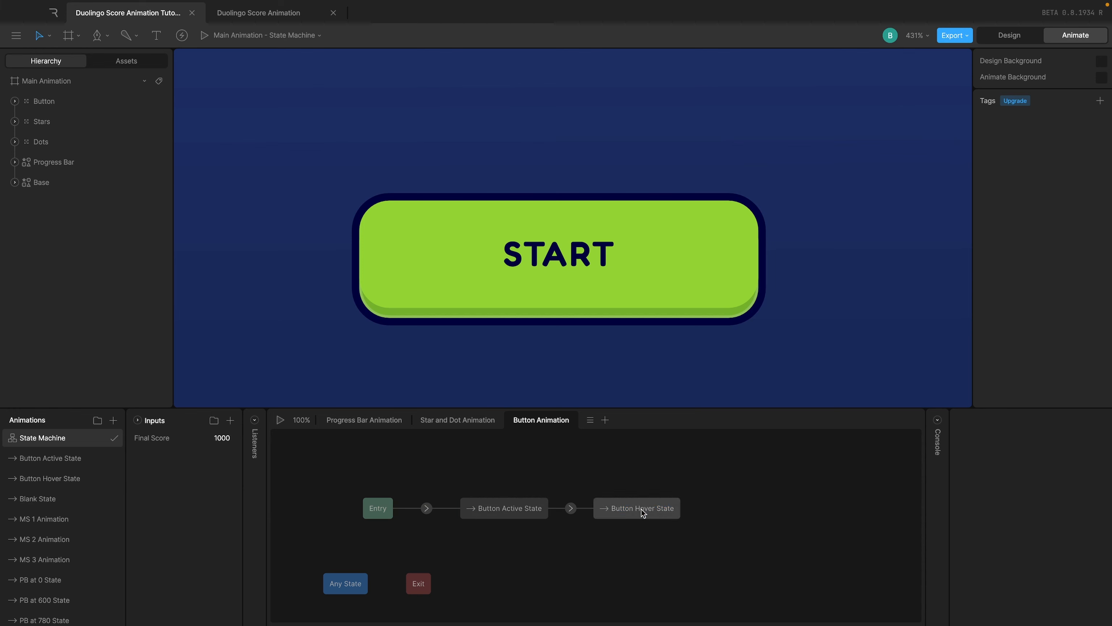
pyautogui.click(517, 513)
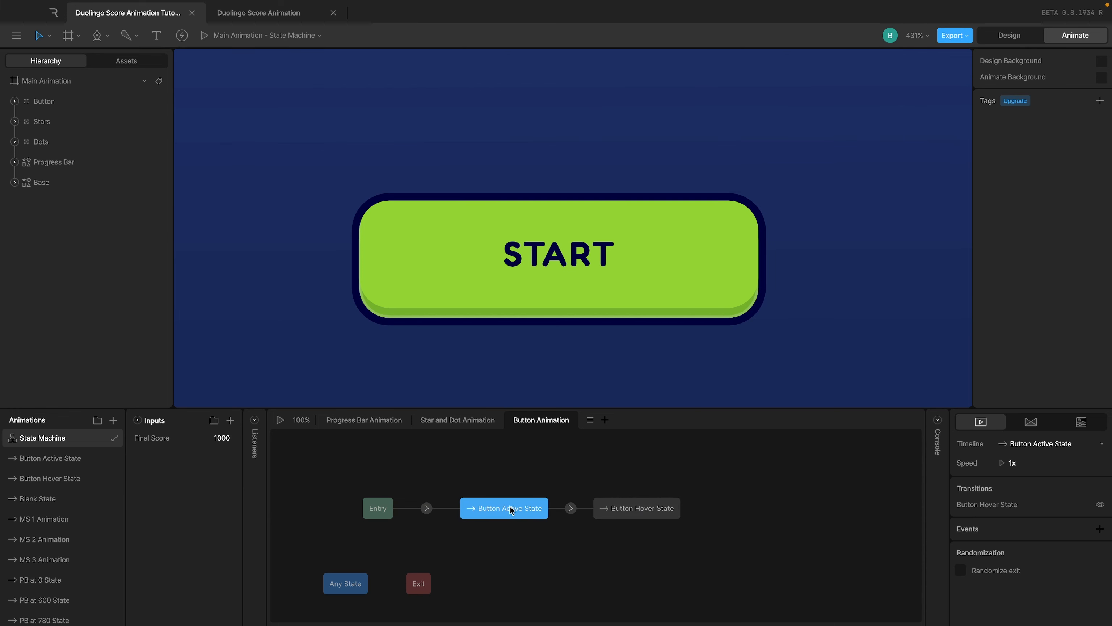
pyautogui.click(638, 509)
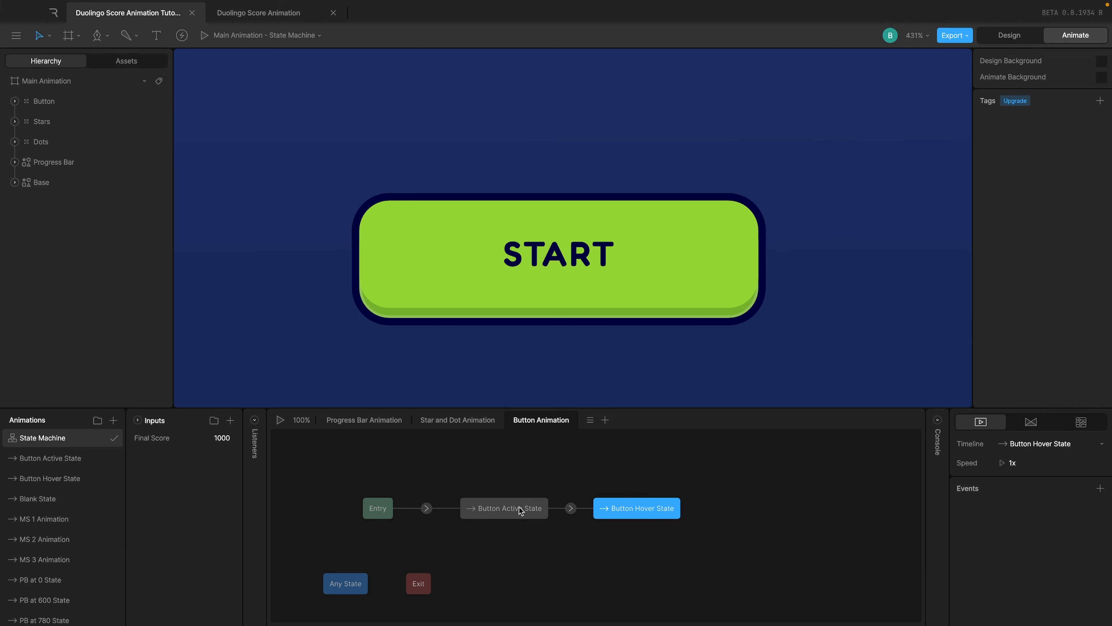
# Key the button Surface's fill colour 93D333 at frame 0 of the Button Active State timeline
pyautogui.click(85, 460)
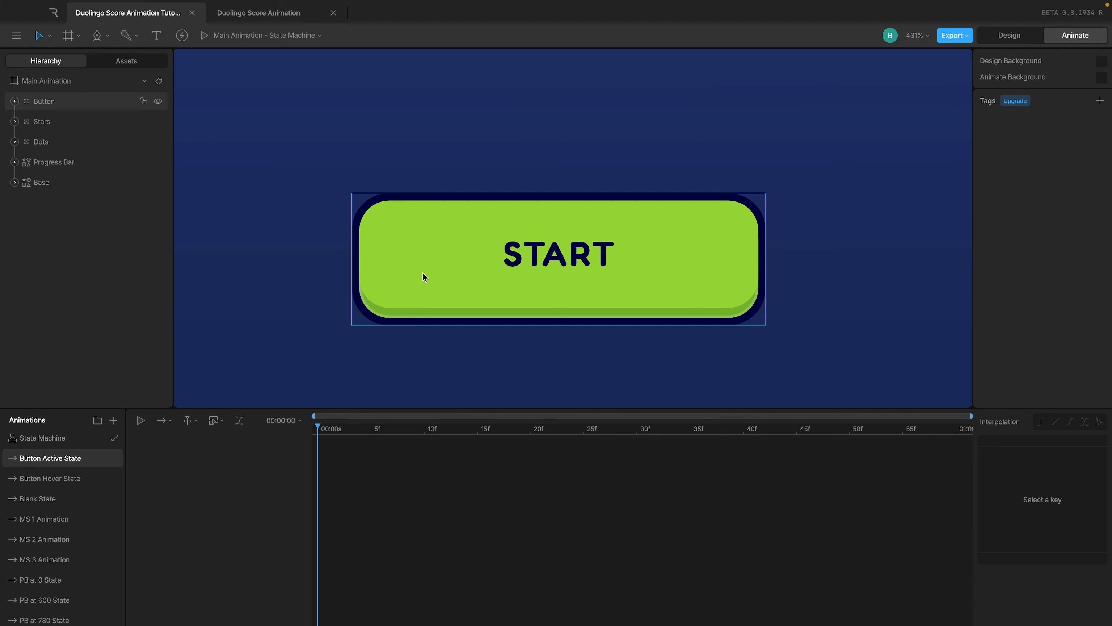
pyautogui.doubleClick(428, 252)
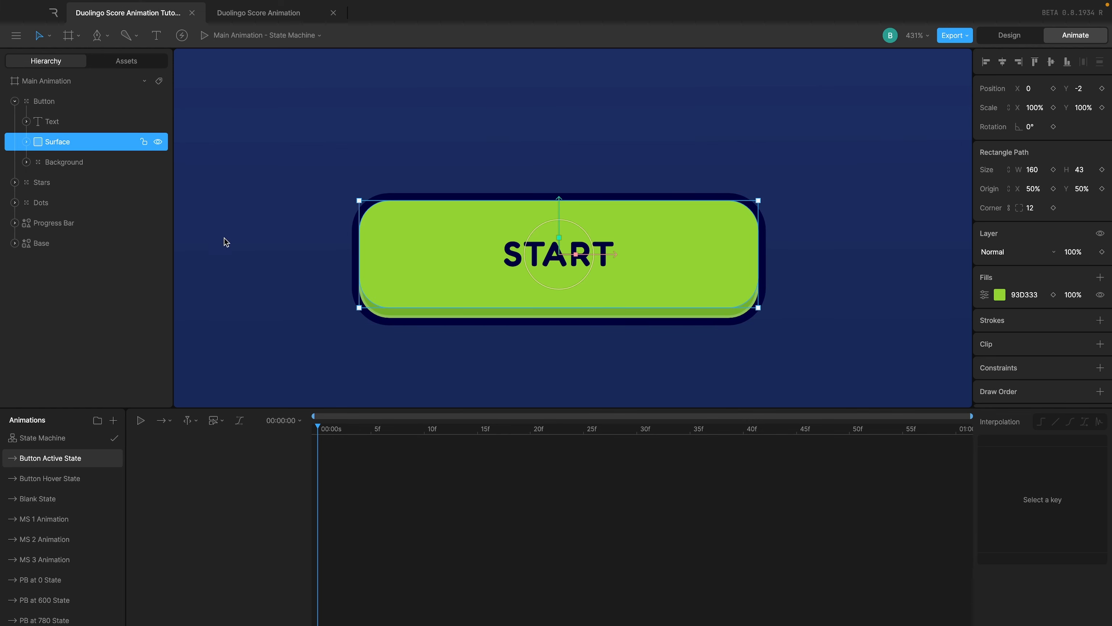
pyautogui.click(1053, 295)
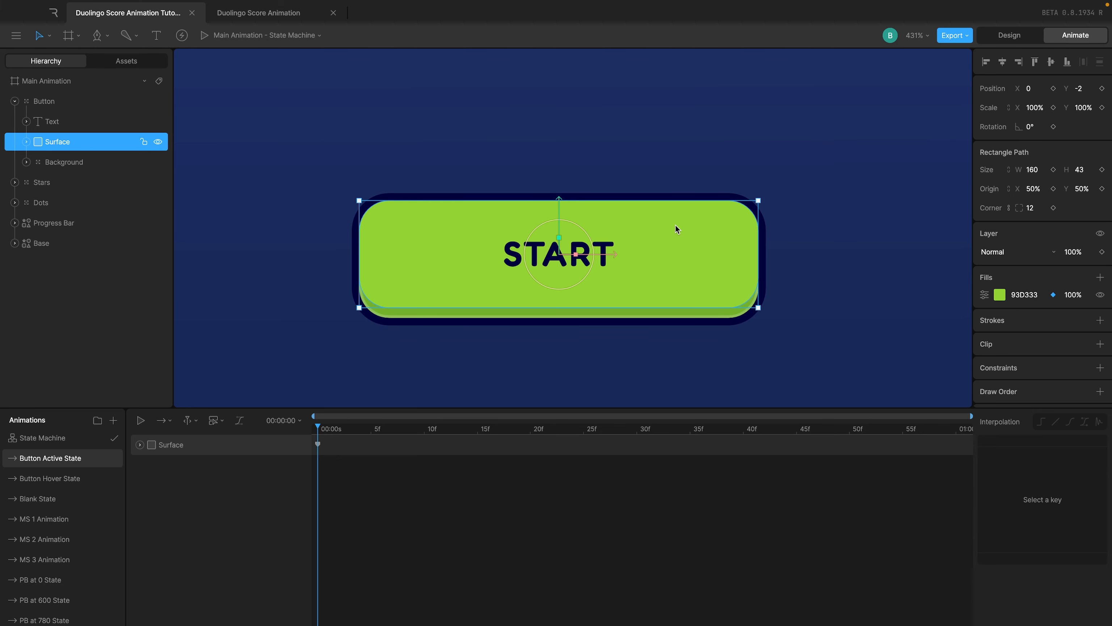
# Key the button Surface's fill at frame 0 of the Button Hover State timeline and change it to a brighter lime green
pyautogui.click(66, 479)
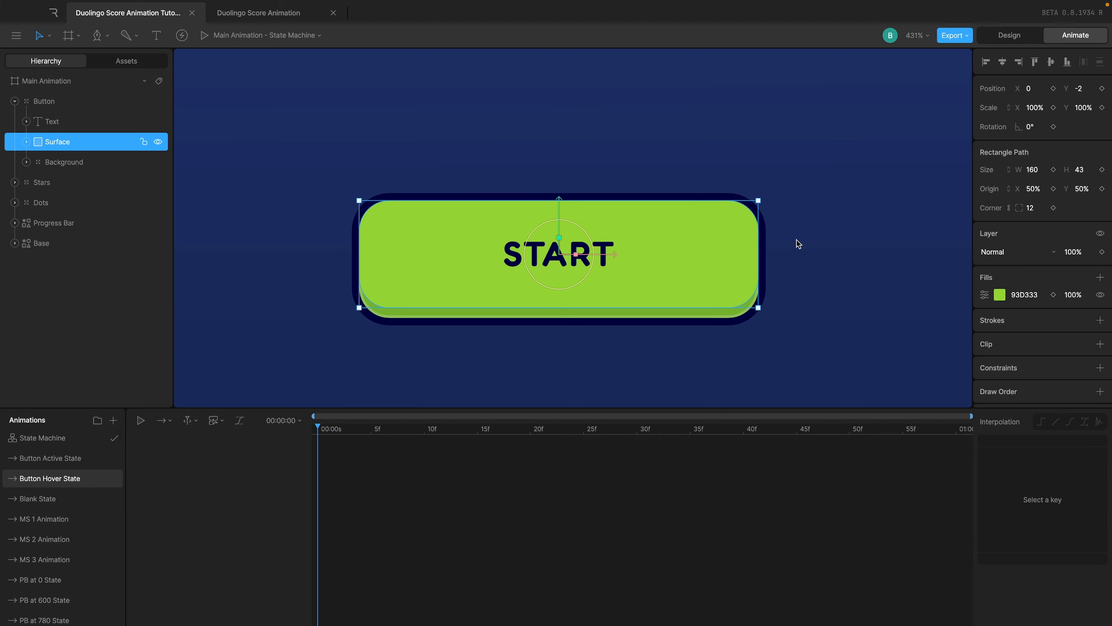
pyautogui.click(1053, 295)
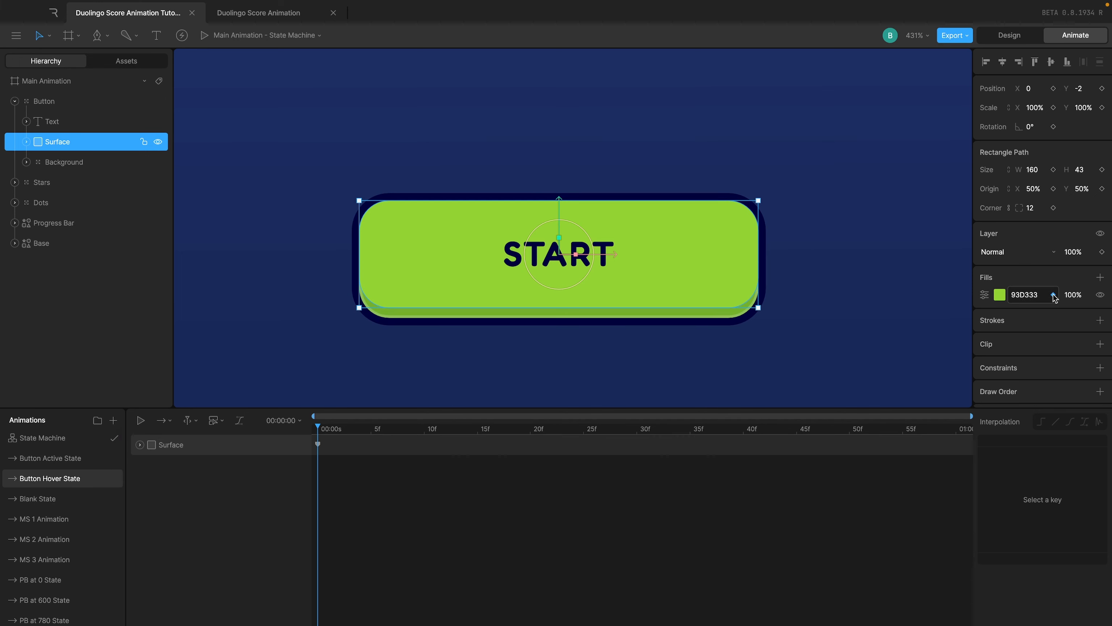
pyautogui.click(1000, 294)
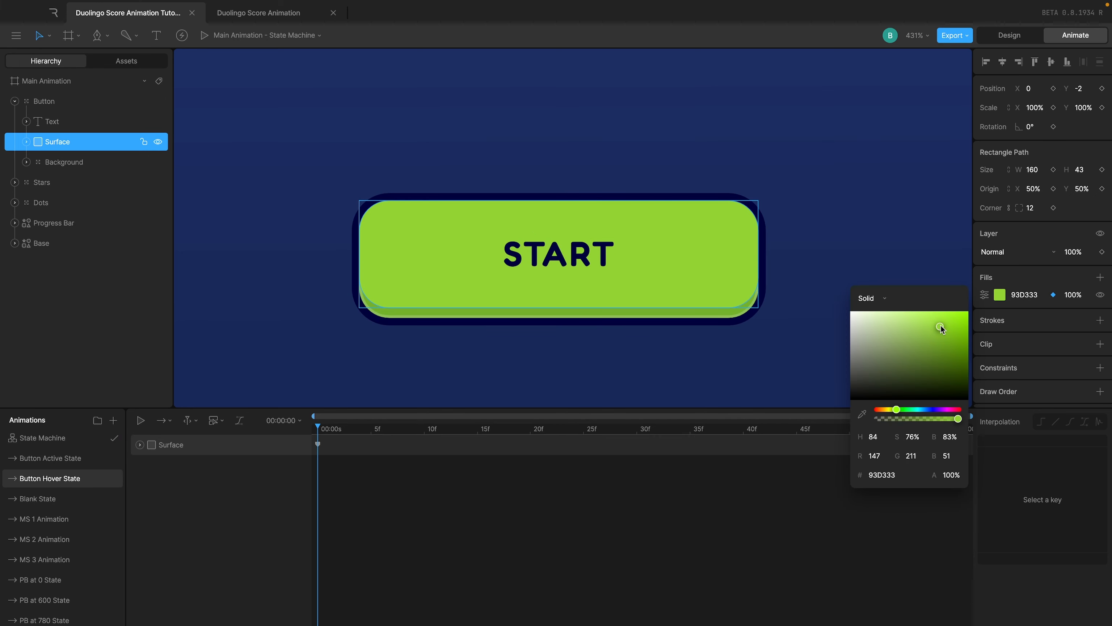
pyautogui.moveTo(942, 328); pyautogui.dragTo(960, 310)
pyautogui.click(914, 234)
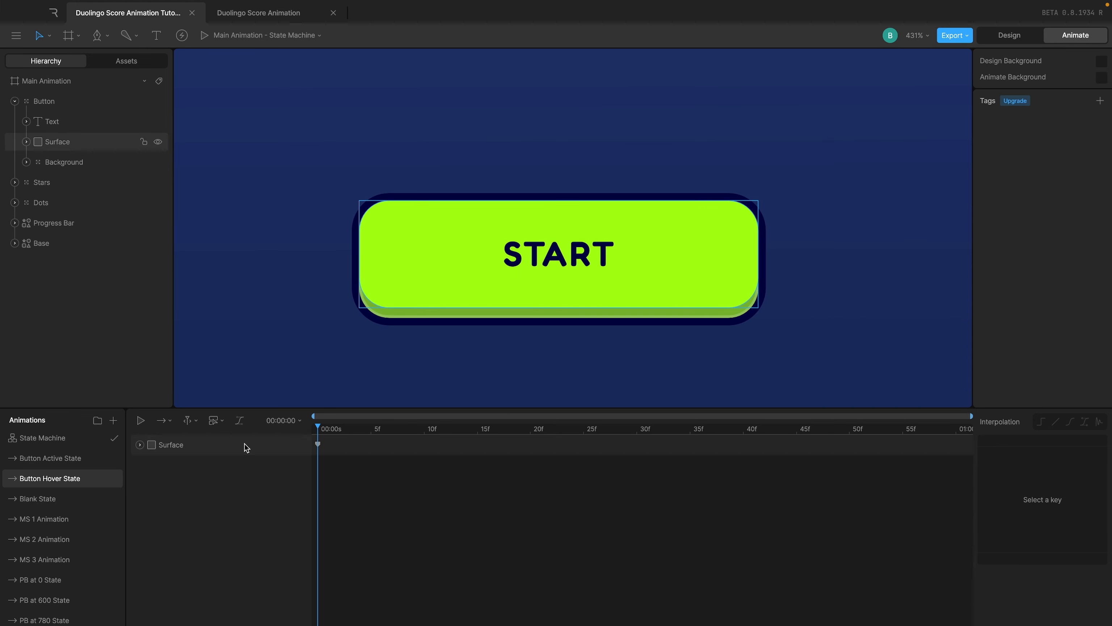
# Compare the button colour in the Button Active State and Button Hover State timelines, and preview the state machine's playback
pyautogui.click(80, 458)
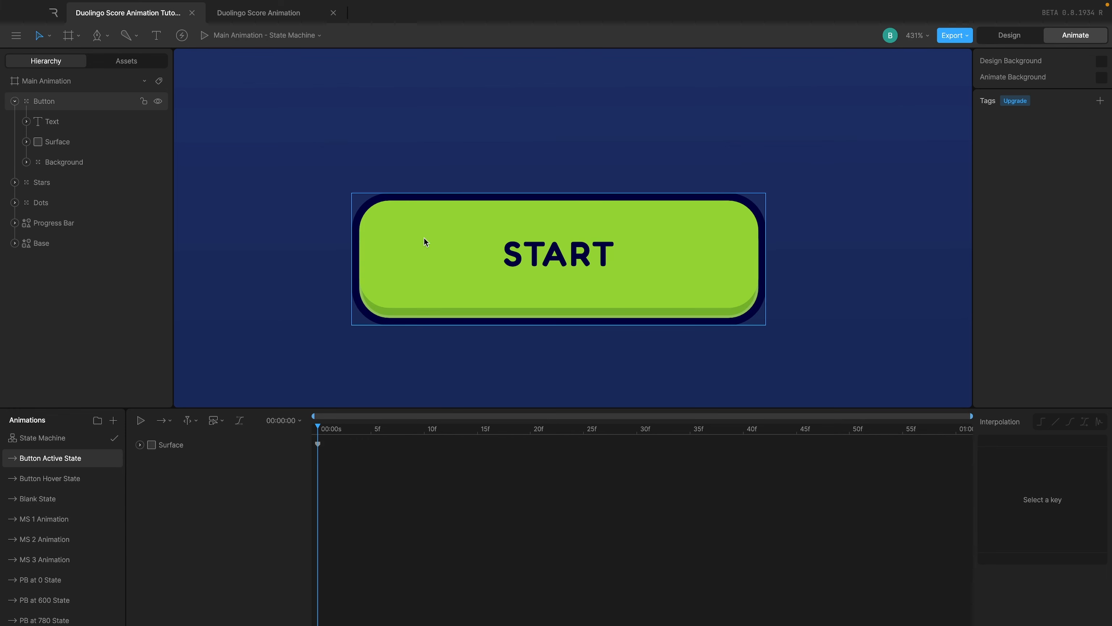
pyautogui.click(79, 478)
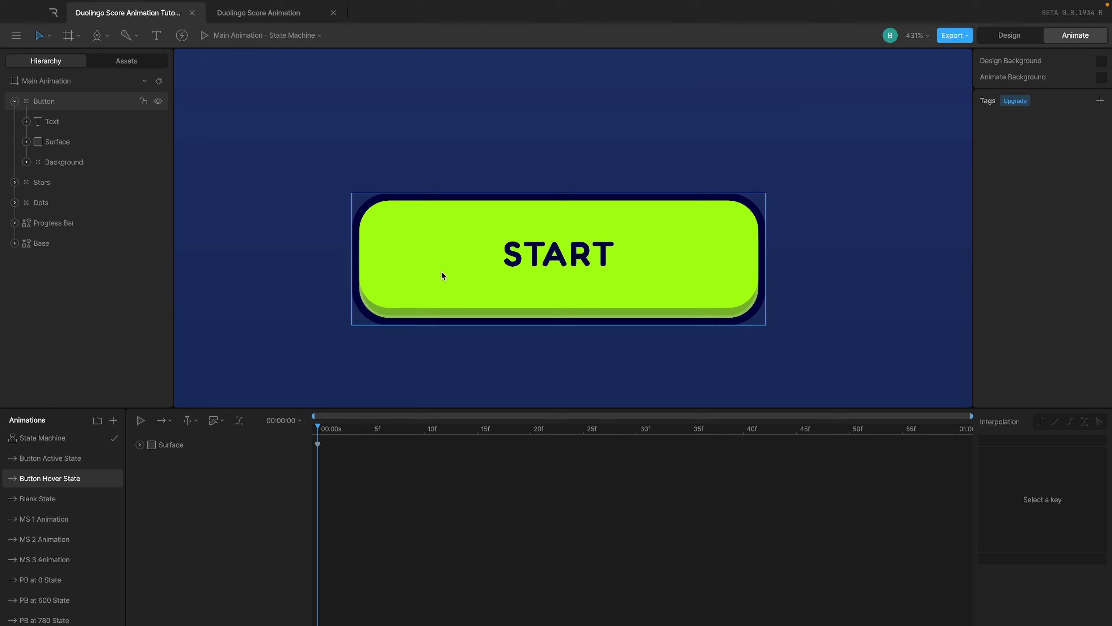
pyautogui.click(71, 438)
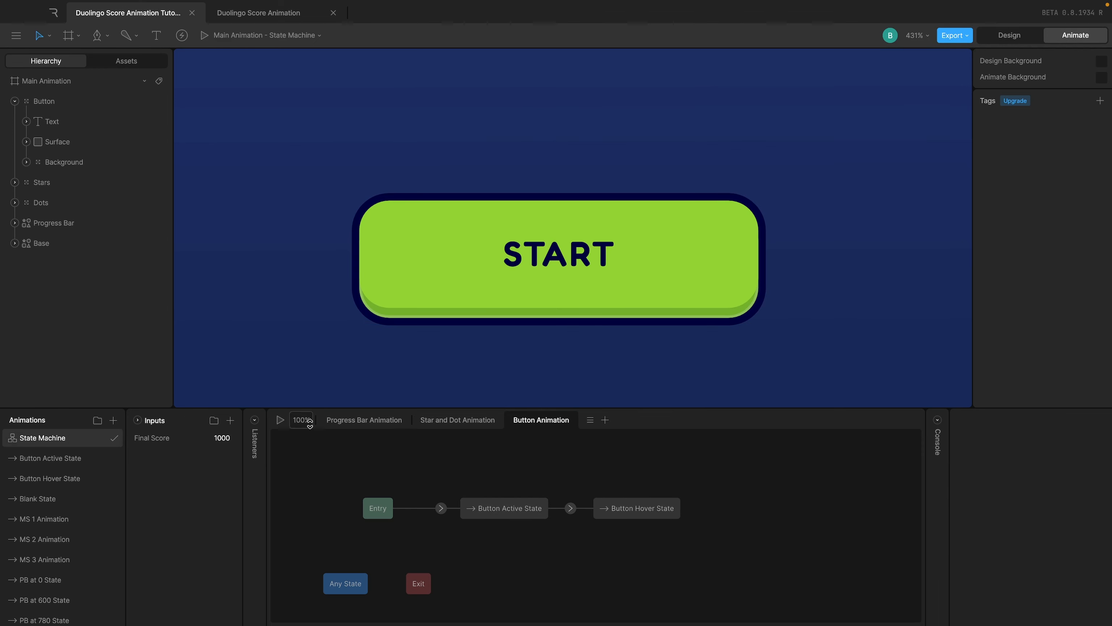
pyautogui.click(280, 419)
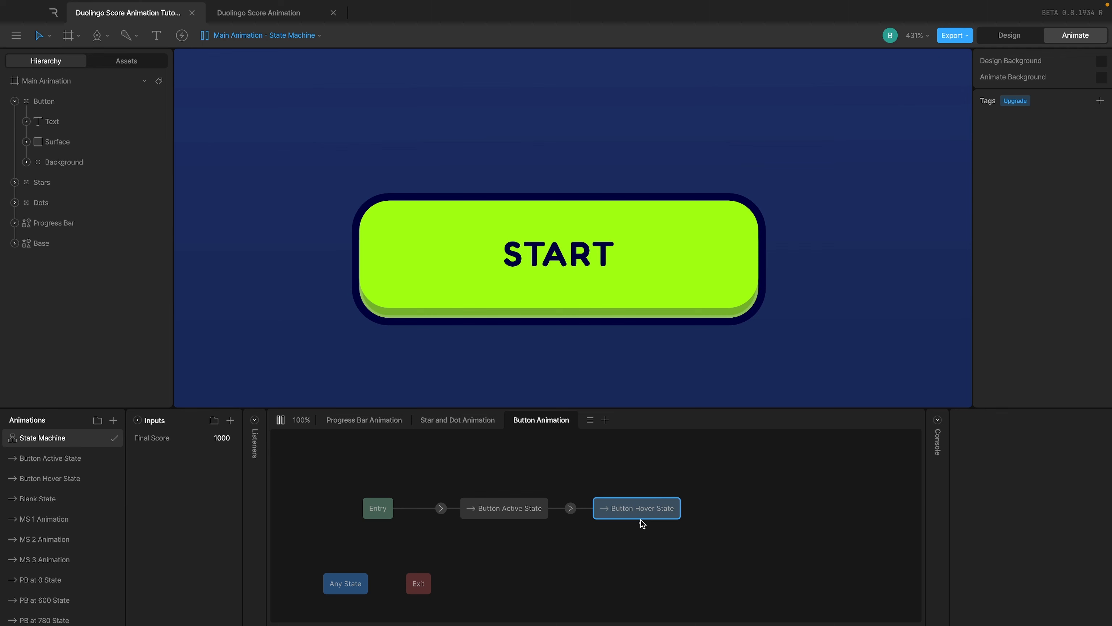
pyautogui.click(280, 419)
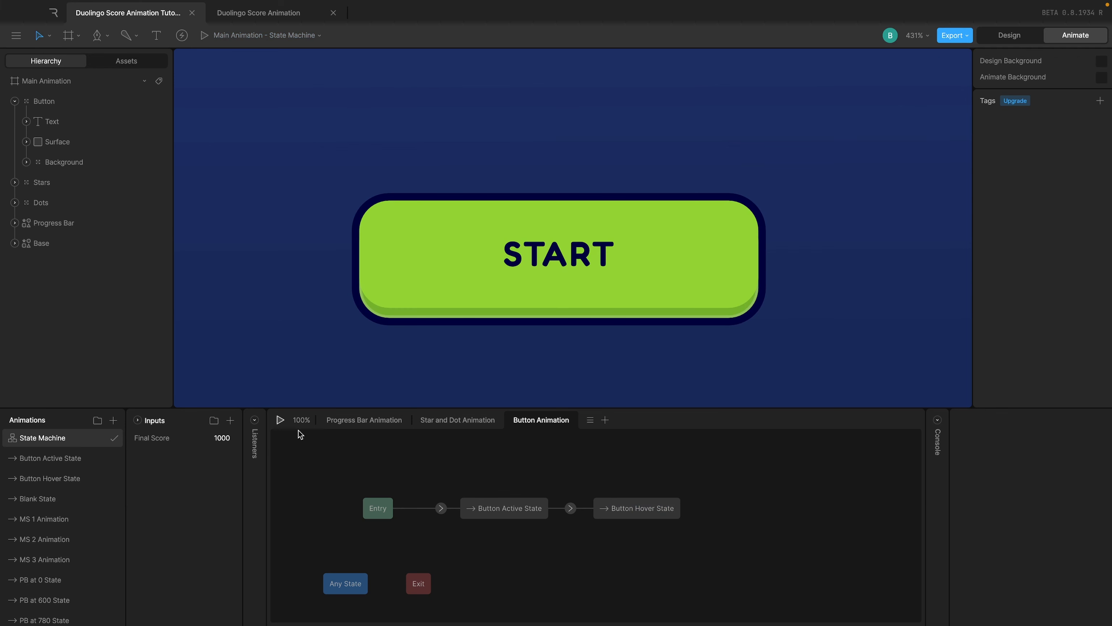
pyautogui.click(385, 509)
pyautogui.click(651, 508)
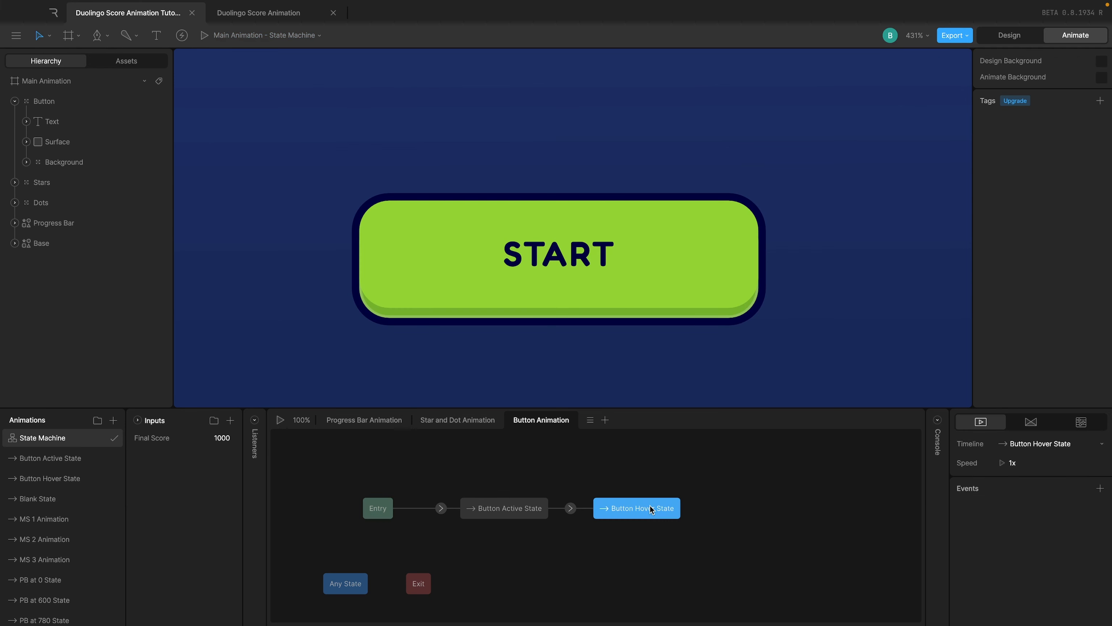
pyautogui.click(279, 420)
pyautogui.click(279, 420)
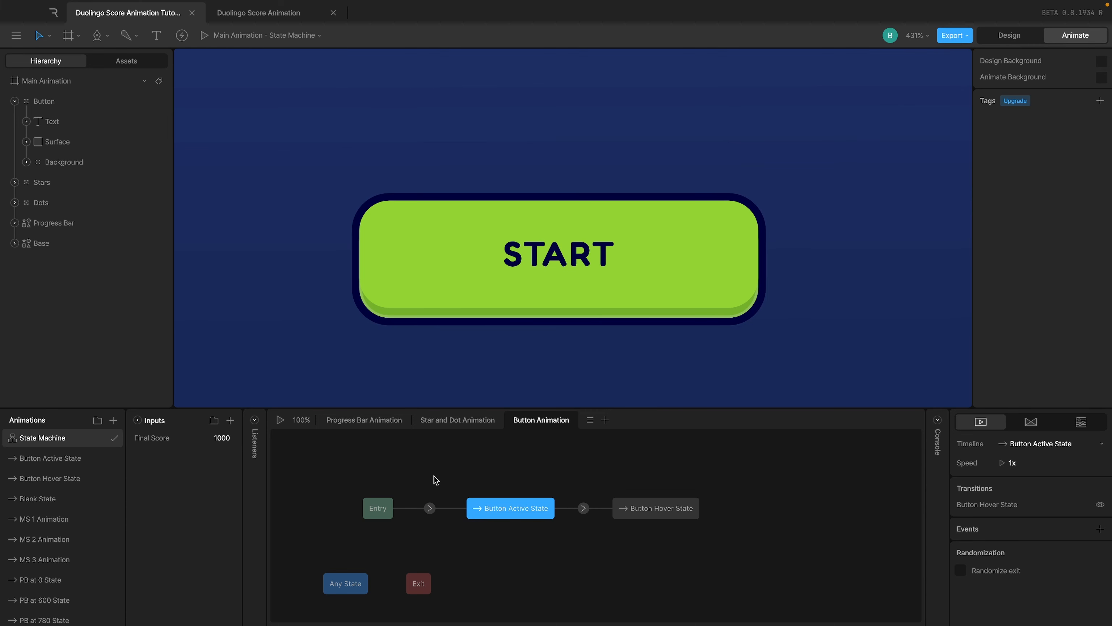
# Add a listener to the state machine with the button's Surface as its target
pyautogui.click(254, 420)
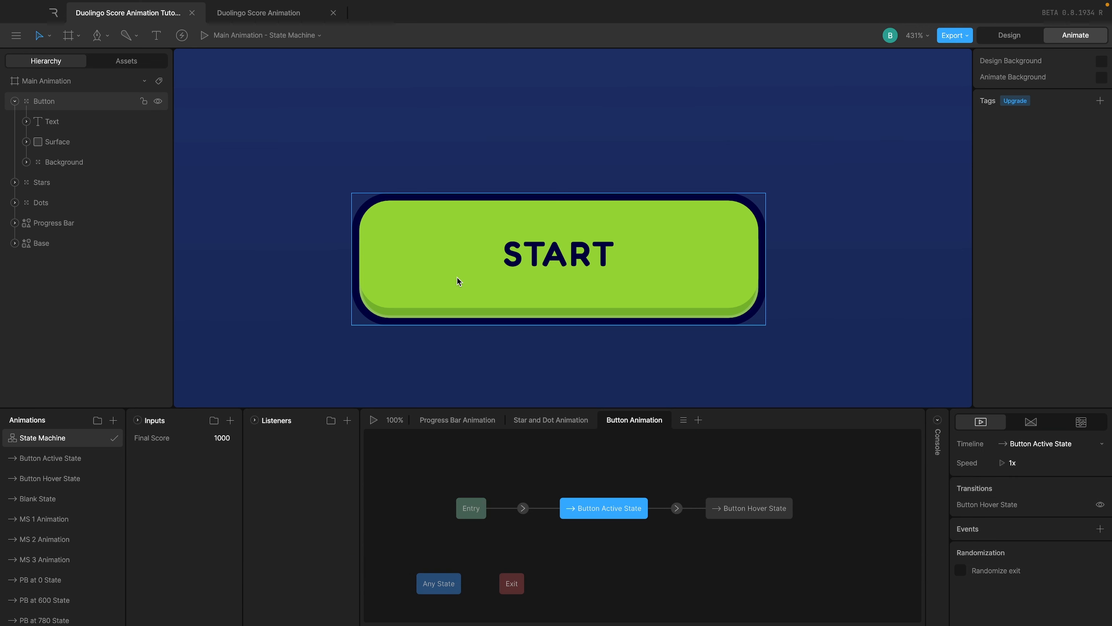
pyautogui.click(347, 420)
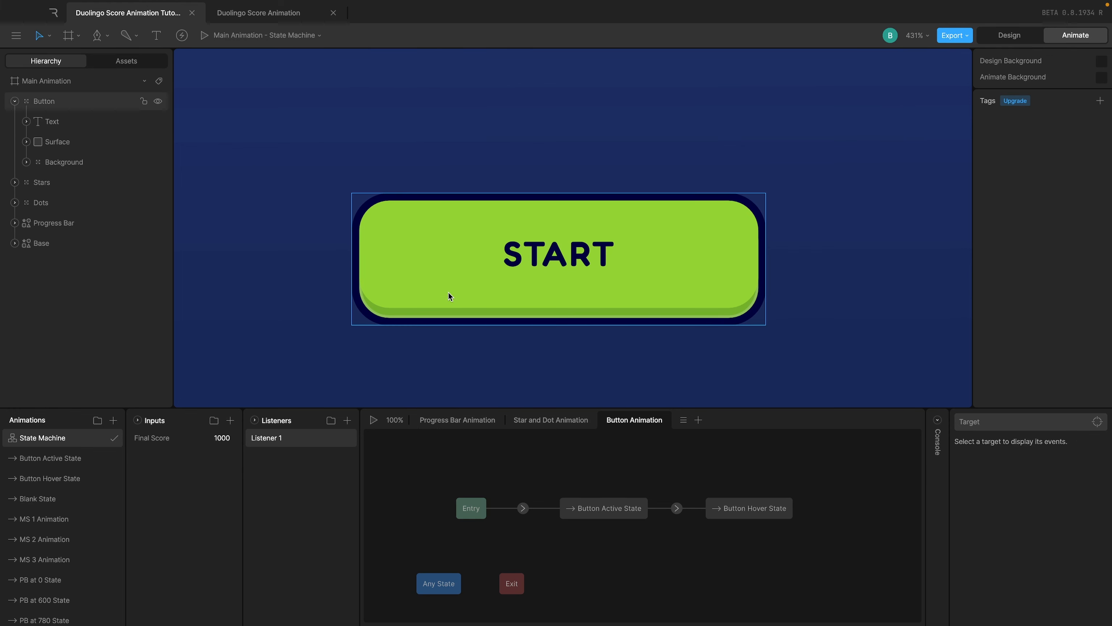
pyautogui.click(994, 421)
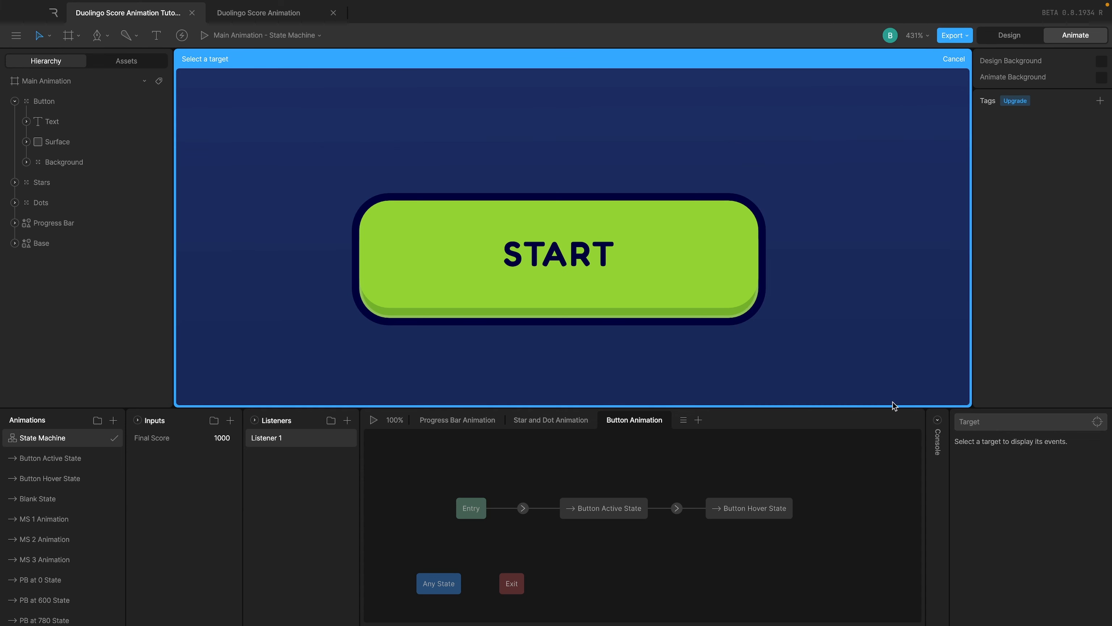
pyautogui.click(57, 144)
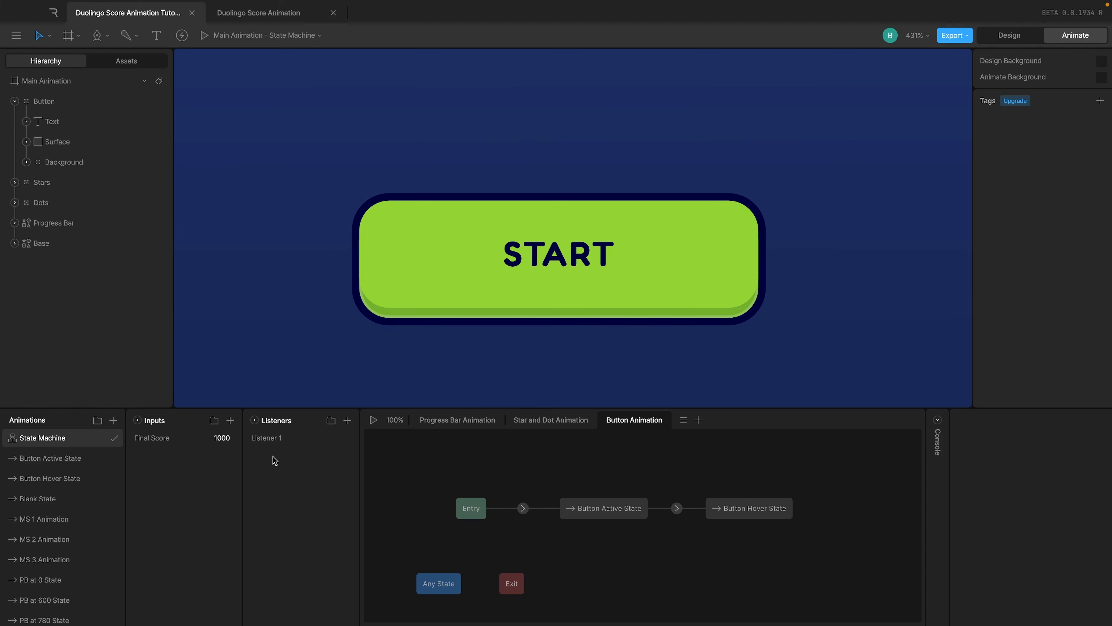
# Review the new listener's target and its available pointer event types
pyautogui.click(268, 437)
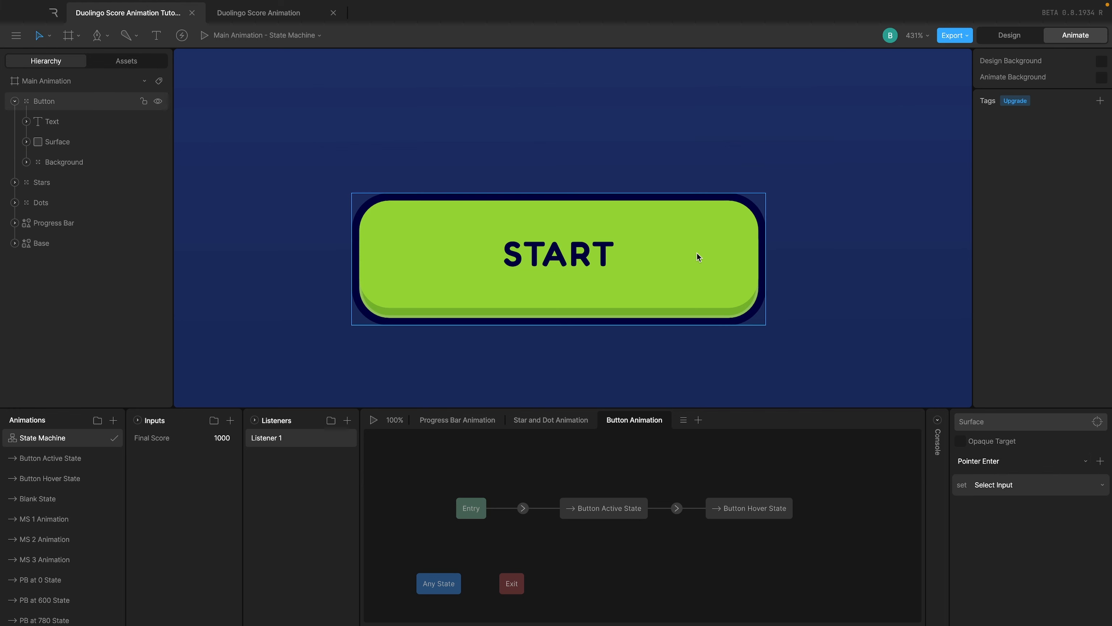
pyautogui.click(983, 459)
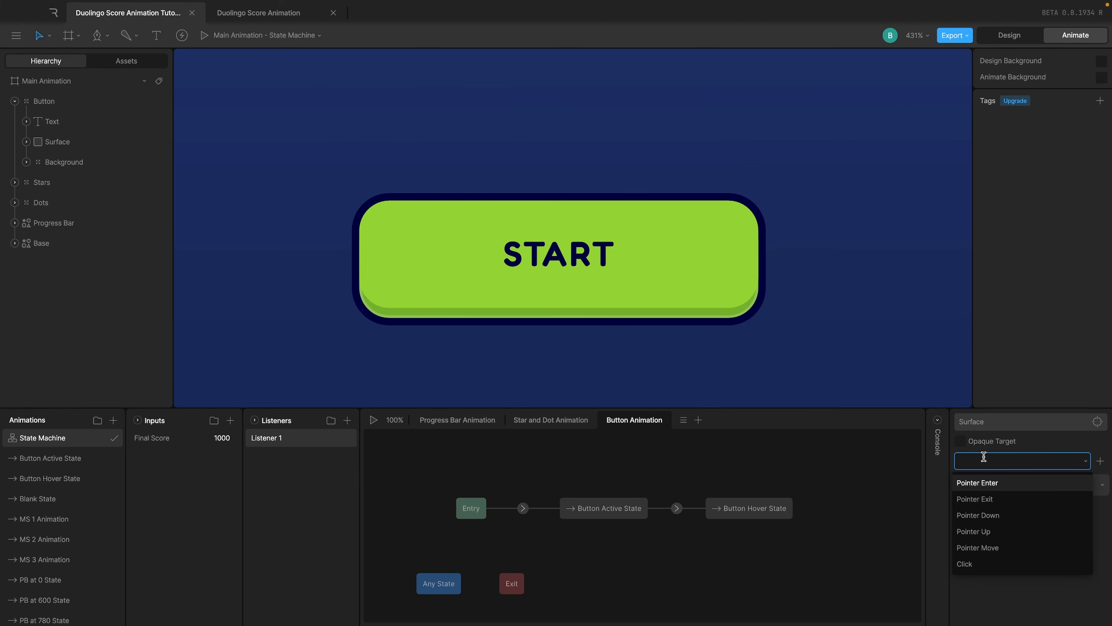
pyautogui.click(1037, 428)
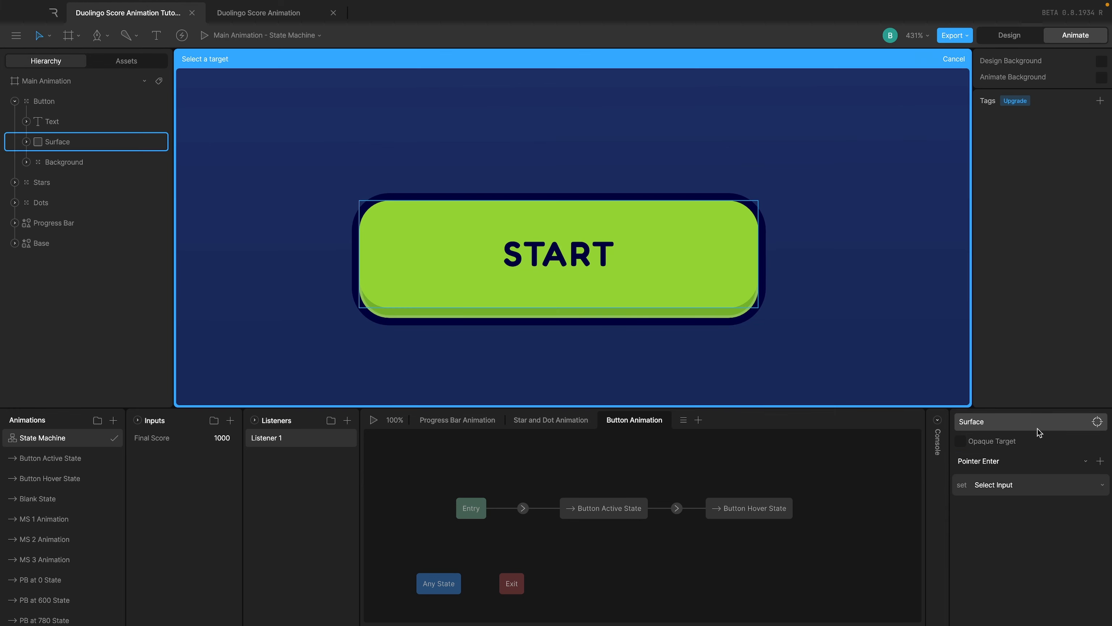
pyautogui.click(953, 58)
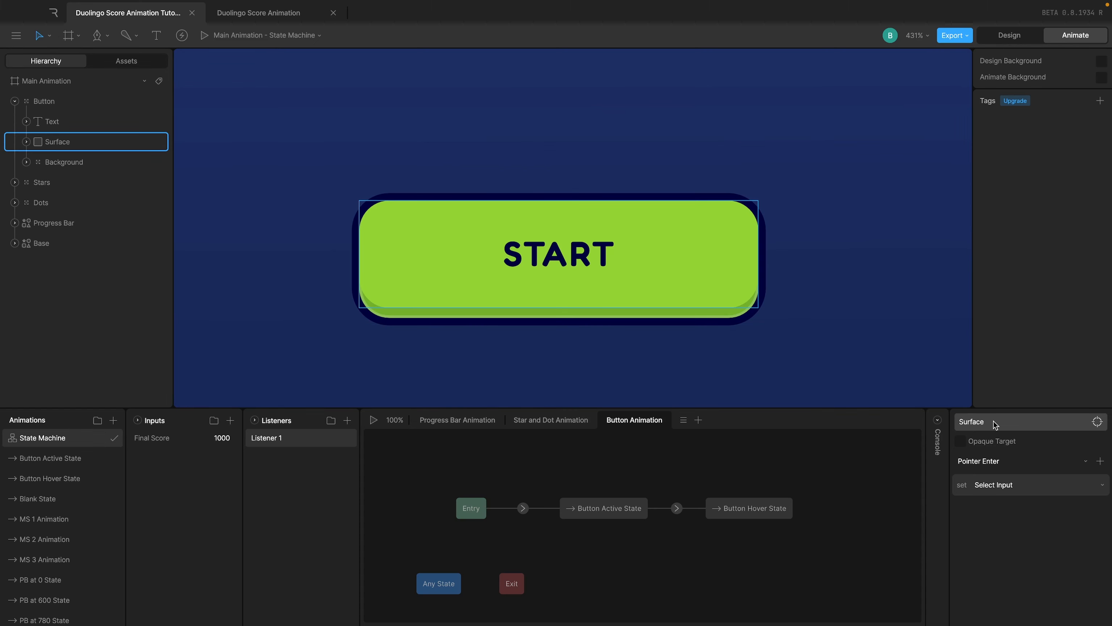
pyautogui.click(993, 460)
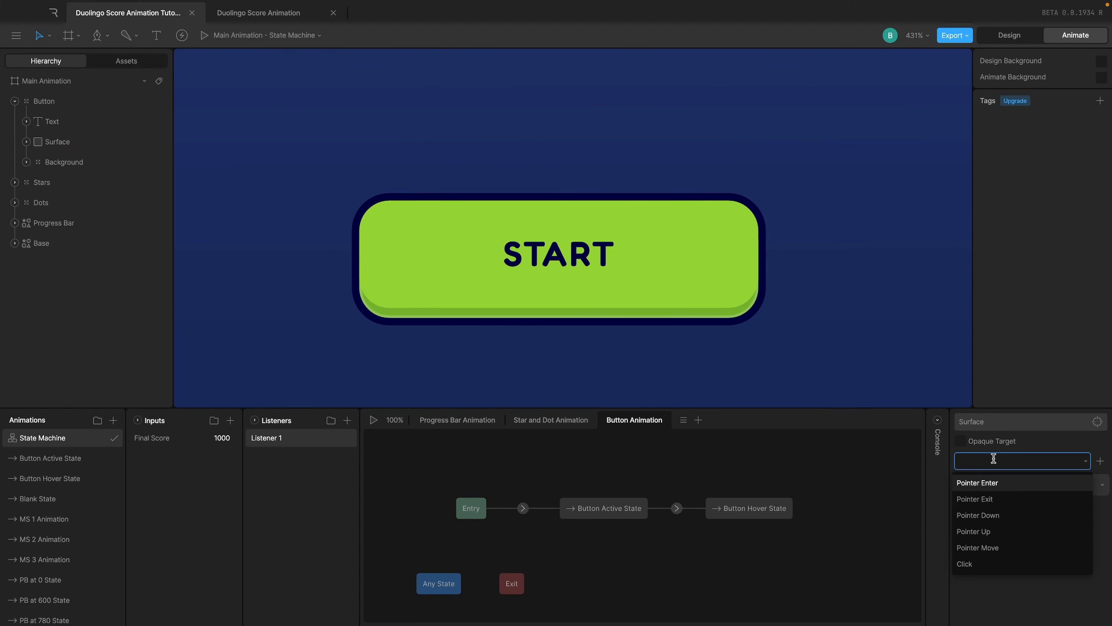
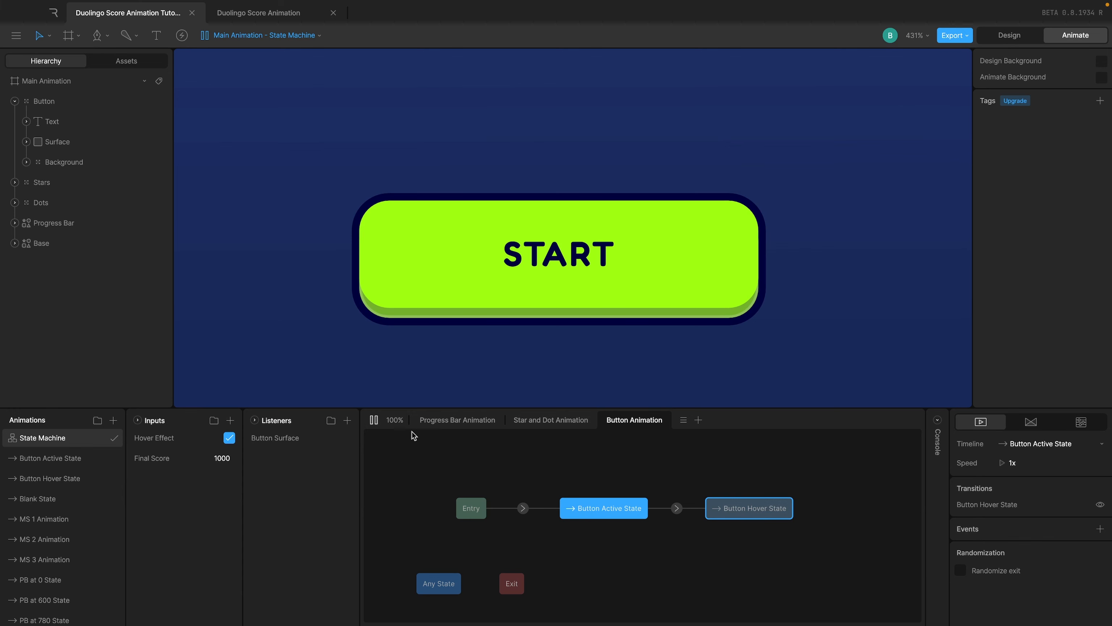
# Stop playback and give the transition from Button Active State to Button Hover State the condition Hover Effect is true
pyautogui.click(374, 420)
pyautogui.click(676, 508)
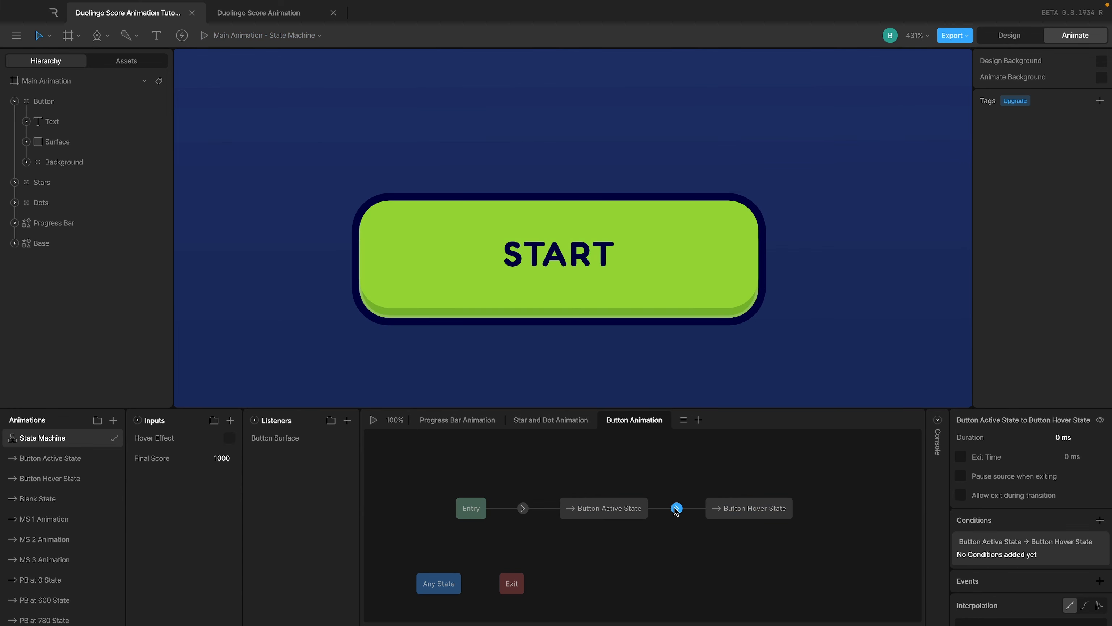
pyautogui.scroll(-2, 1103, 502)
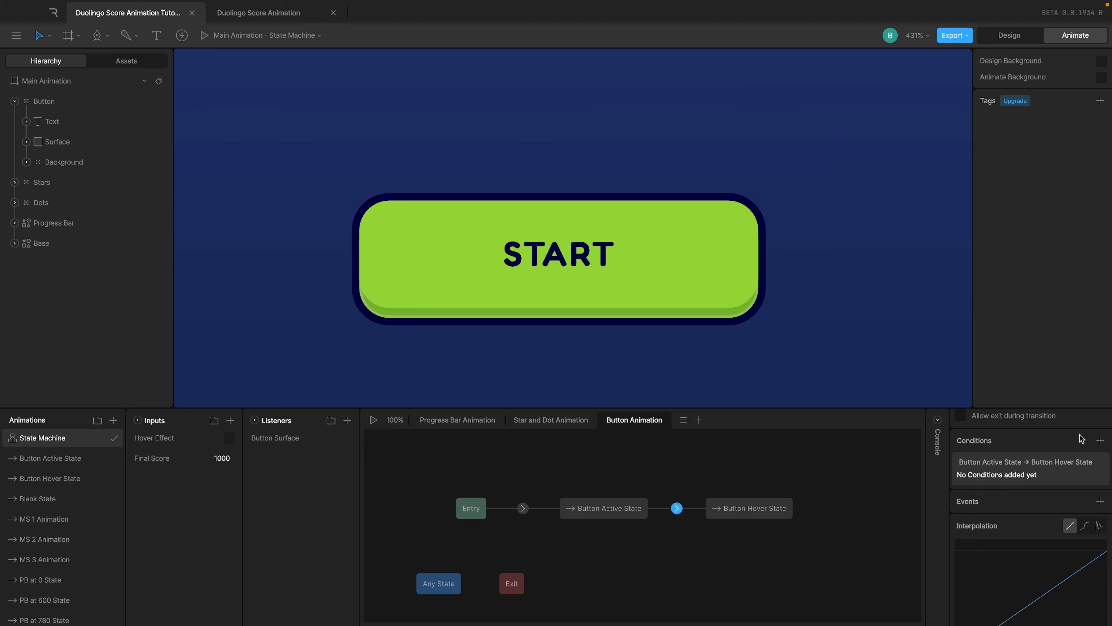
pyautogui.click(1100, 442)
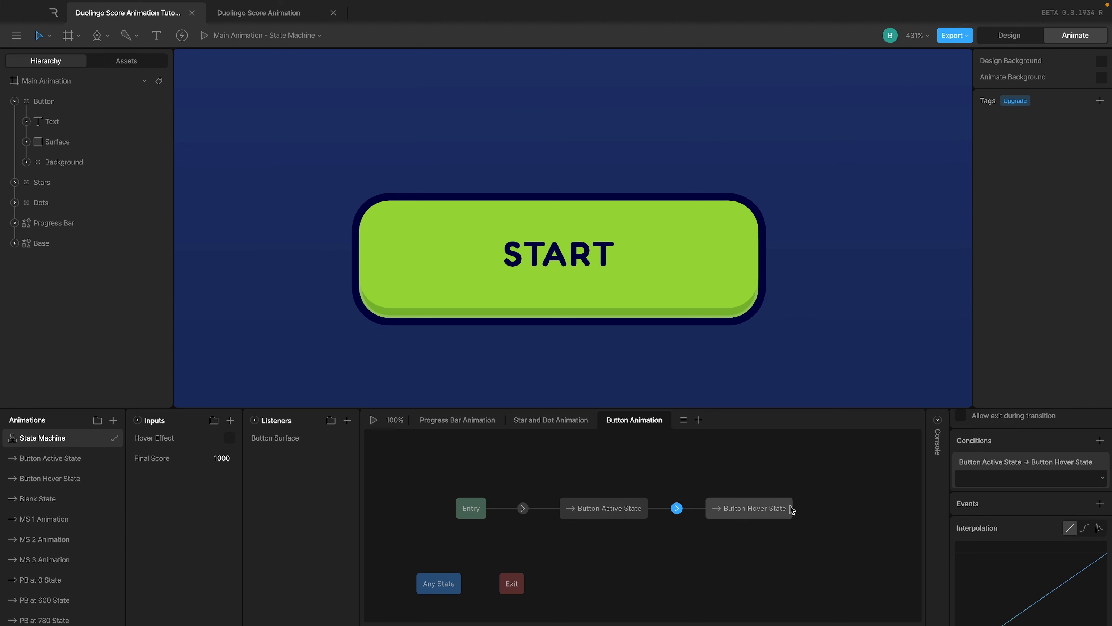
pyautogui.click(1010, 478)
pyautogui.click(1005, 502)
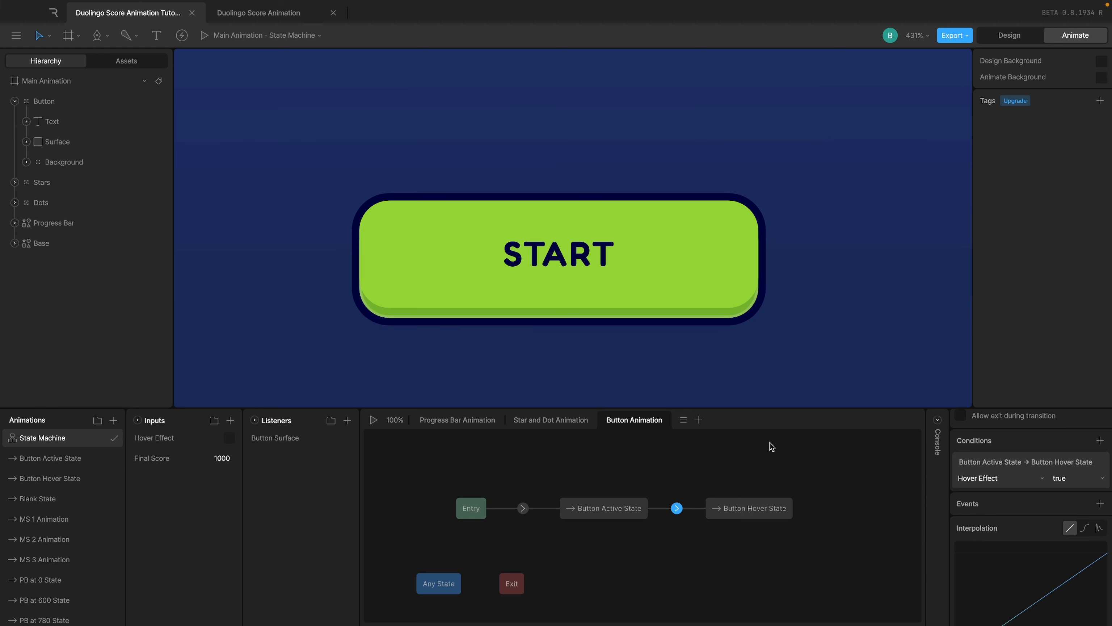
# Play the state machine and test the START button's reaction to the pointer entering it
pyautogui.click(374, 420)
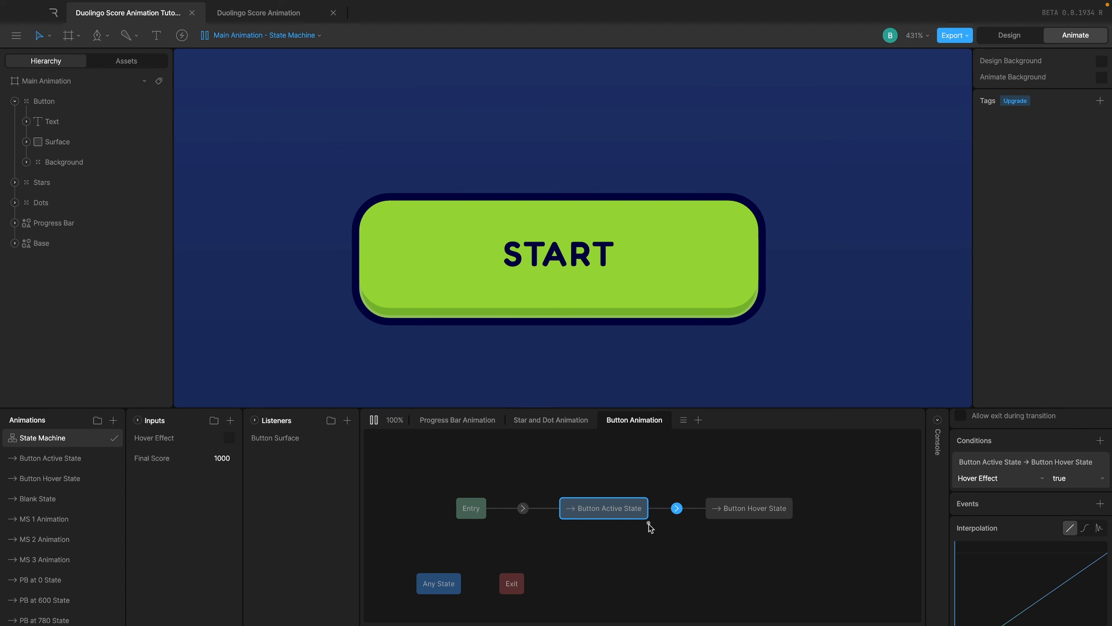
pyautogui.click(724, 555)
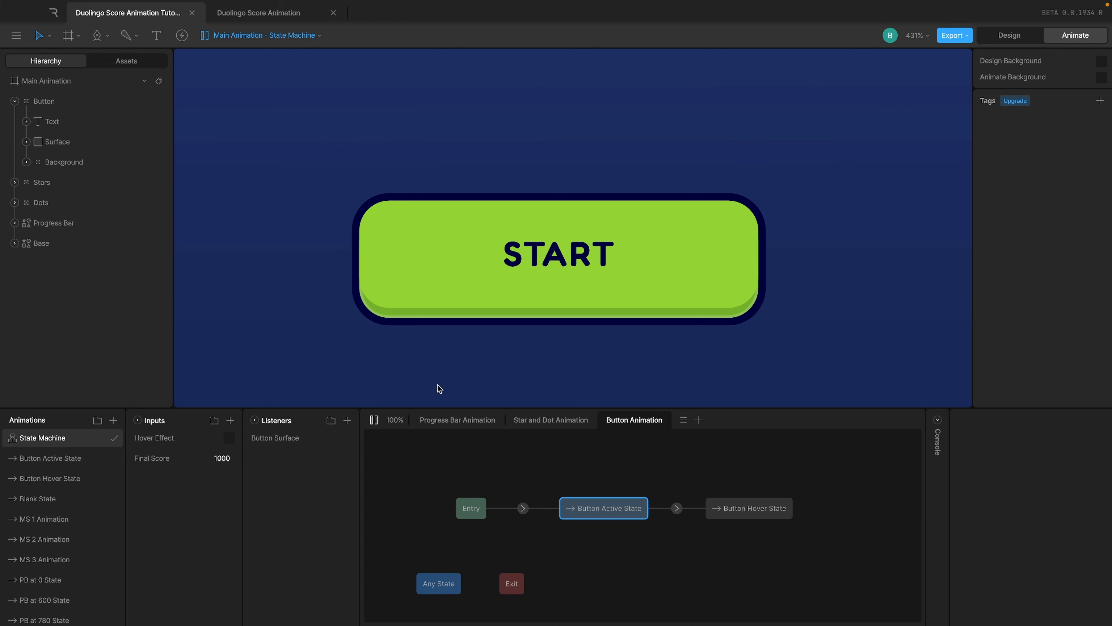
pyautogui.moveTo(448, 276)
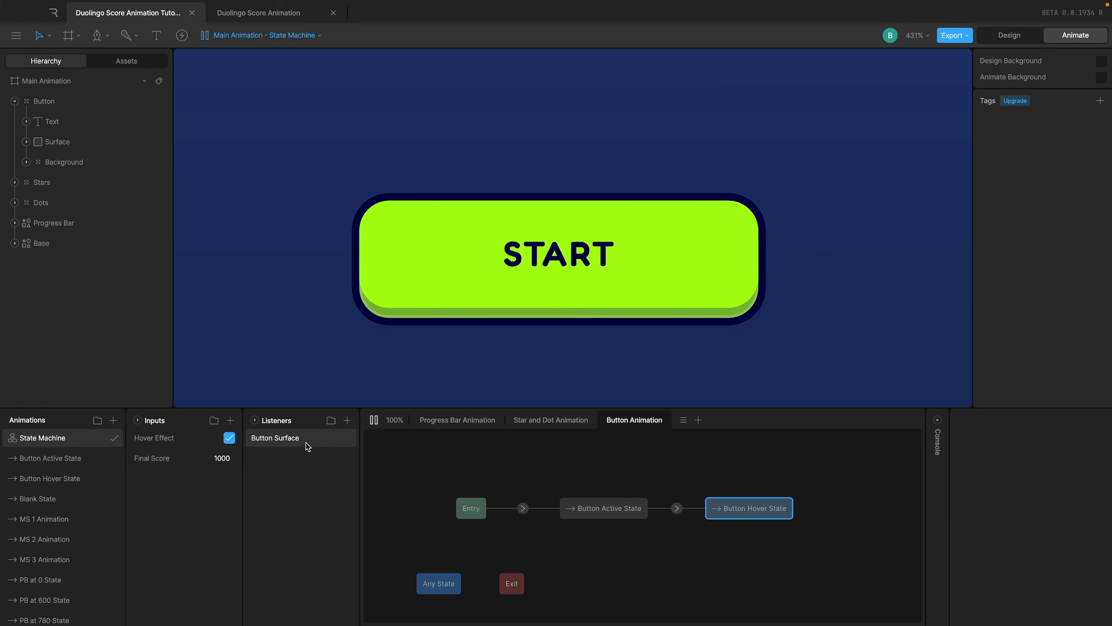
# Move Button Hover State farther from Button Active State and create a transition from it back to Button Active State
pyautogui.moveTo(777, 508); pyautogui.dragTo(836, 508)
pyautogui.moveTo(761, 508); pyautogui.dragTo(638, 508)
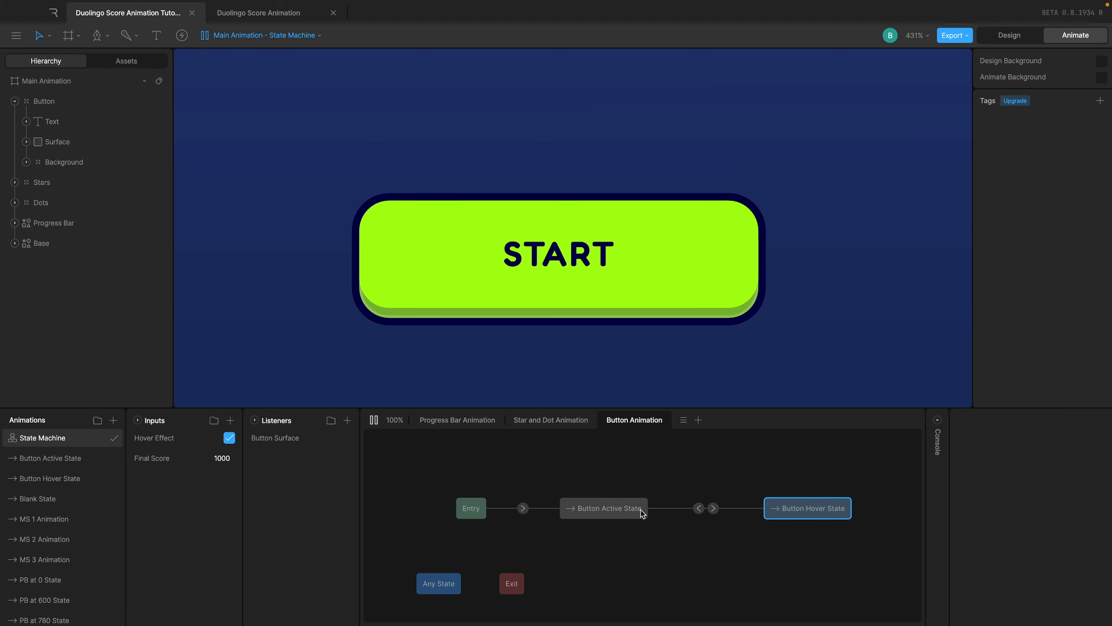
# Give the return transition from Button Hover State to Button Active State the condition Hover Effect is false
pyautogui.click(699, 507)
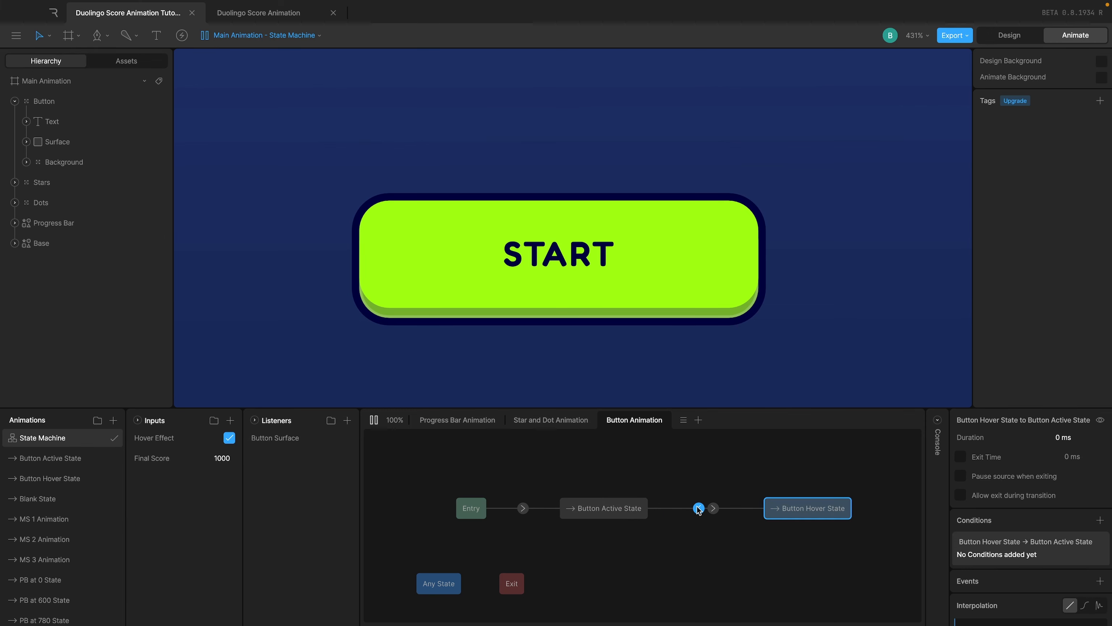
pyautogui.click(1100, 520)
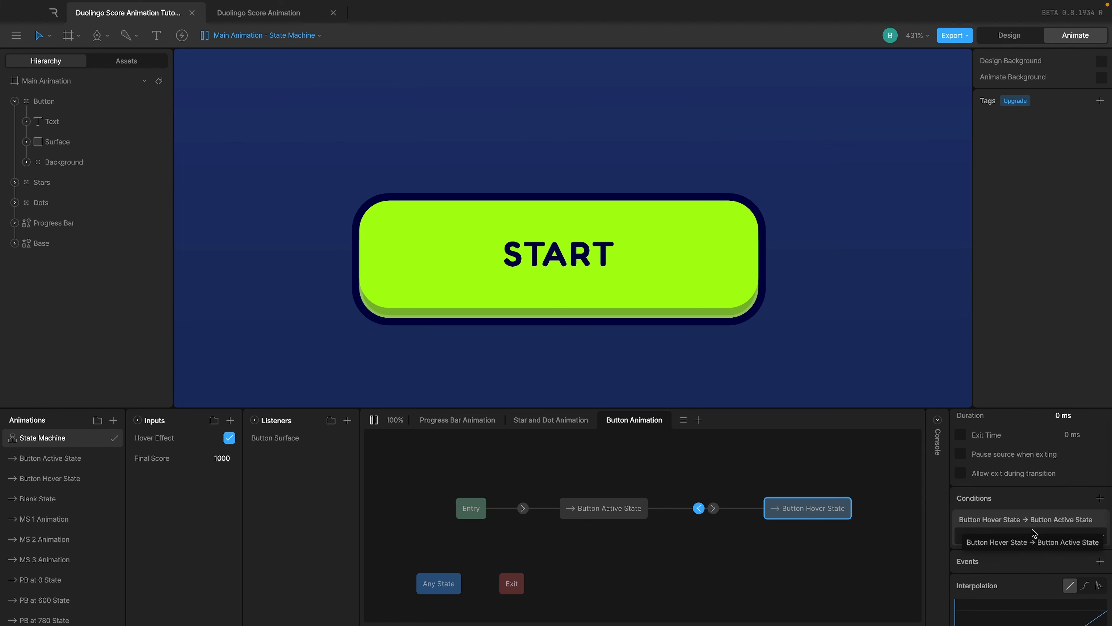
pyautogui.click(998, 541)
pyautogui.click(981, 557)
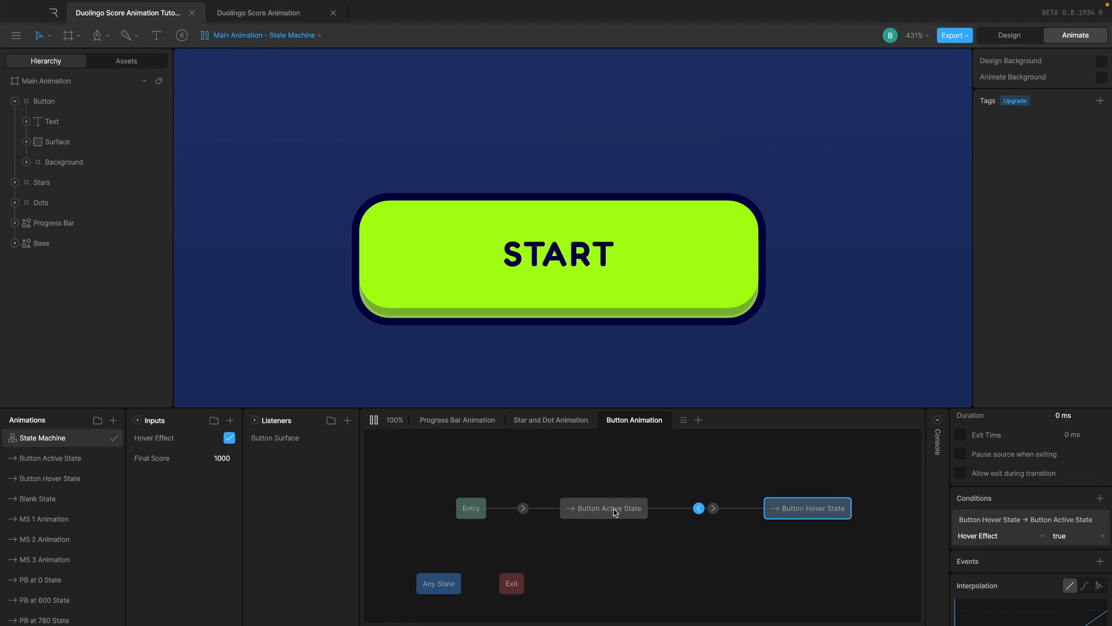
pyautogui.click(1069, 536)
pyautogui.click(1056, 552)
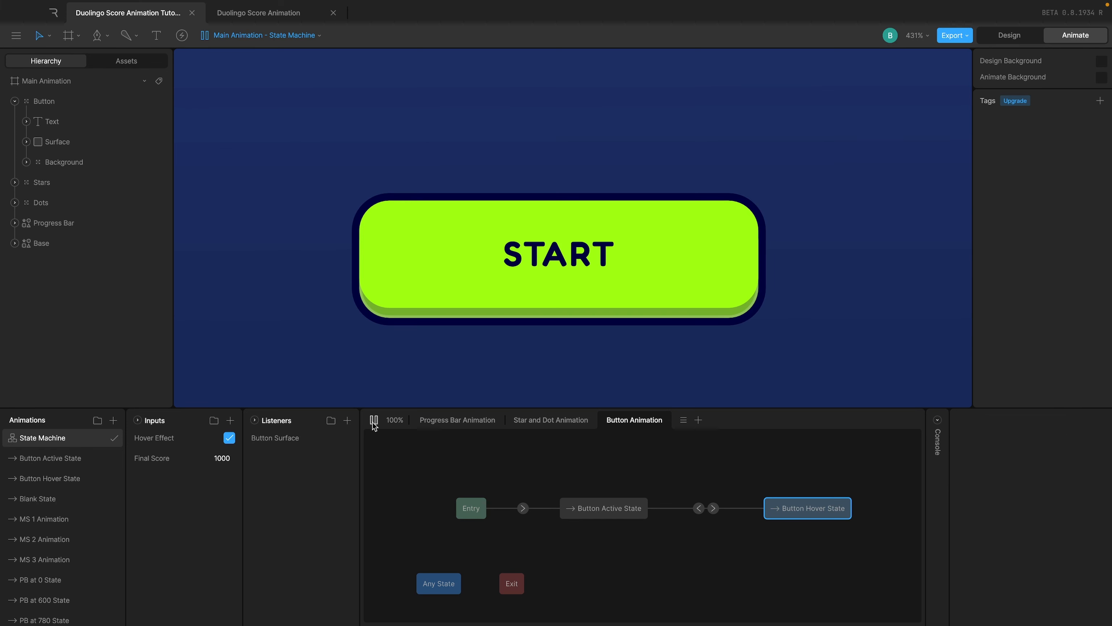
# Restart the state machine's playback and test the START button's hover with transitions in both directions
pyautogui.click(374, 420)
pyautogui.click(373, 420)
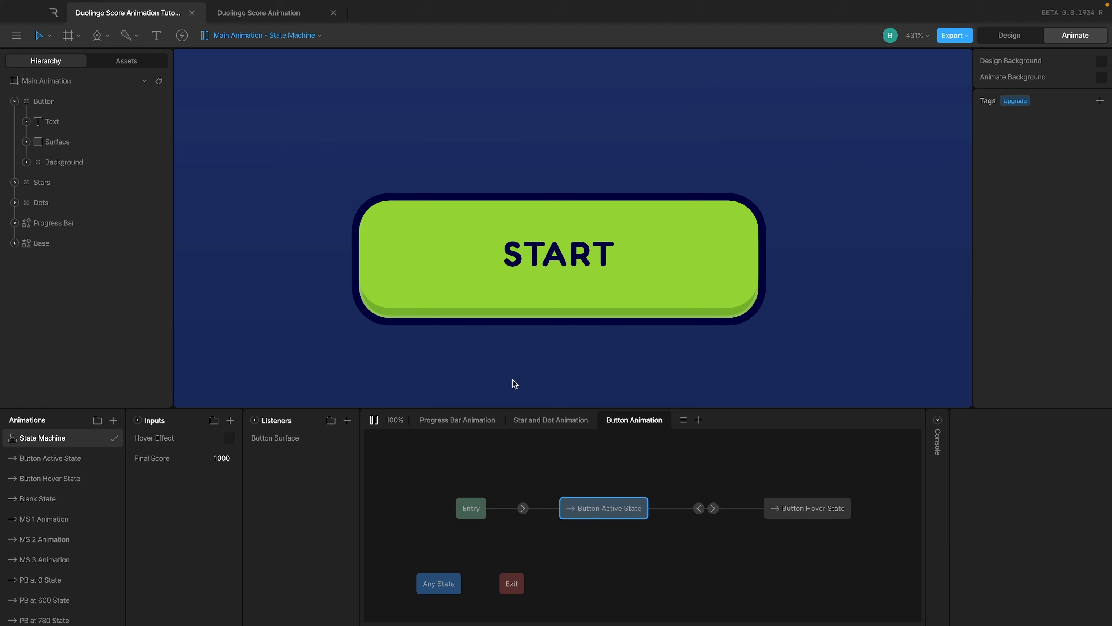
pyautogui.moveTo(468, 269)
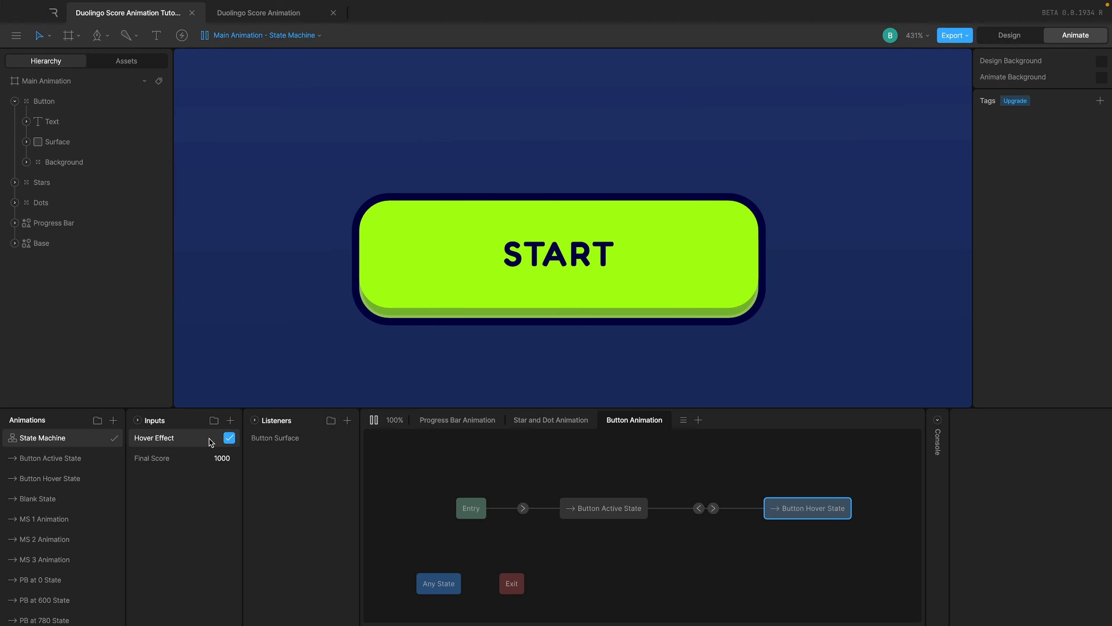
# Rename the Button Surface listener as Surface (Hover On)
pyautogui.click(278, 438)
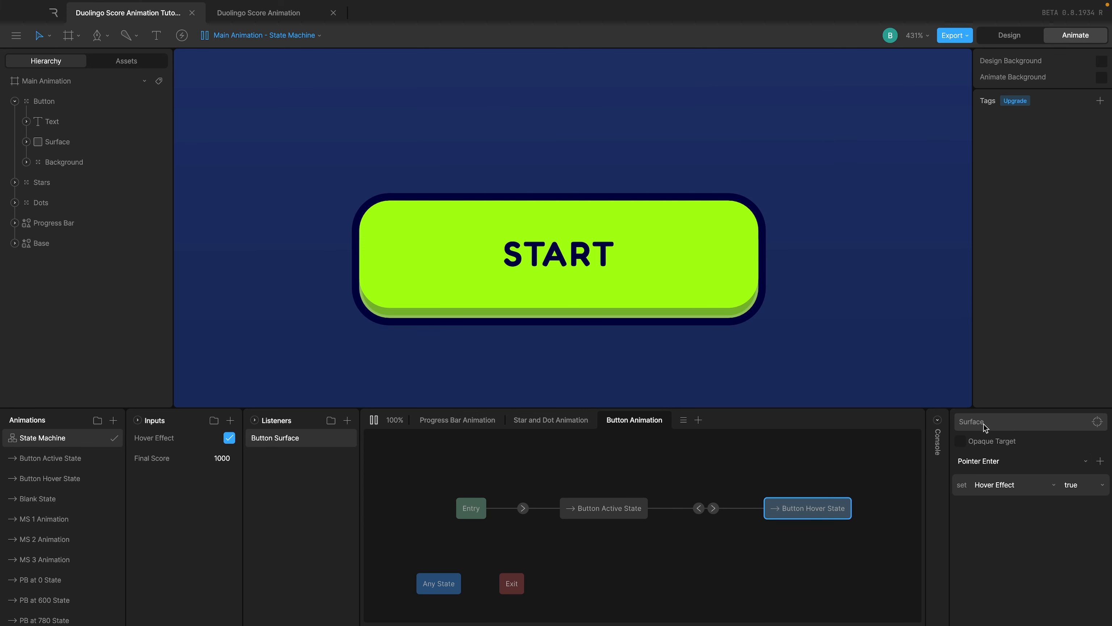
pyautogui.click(998, 461)
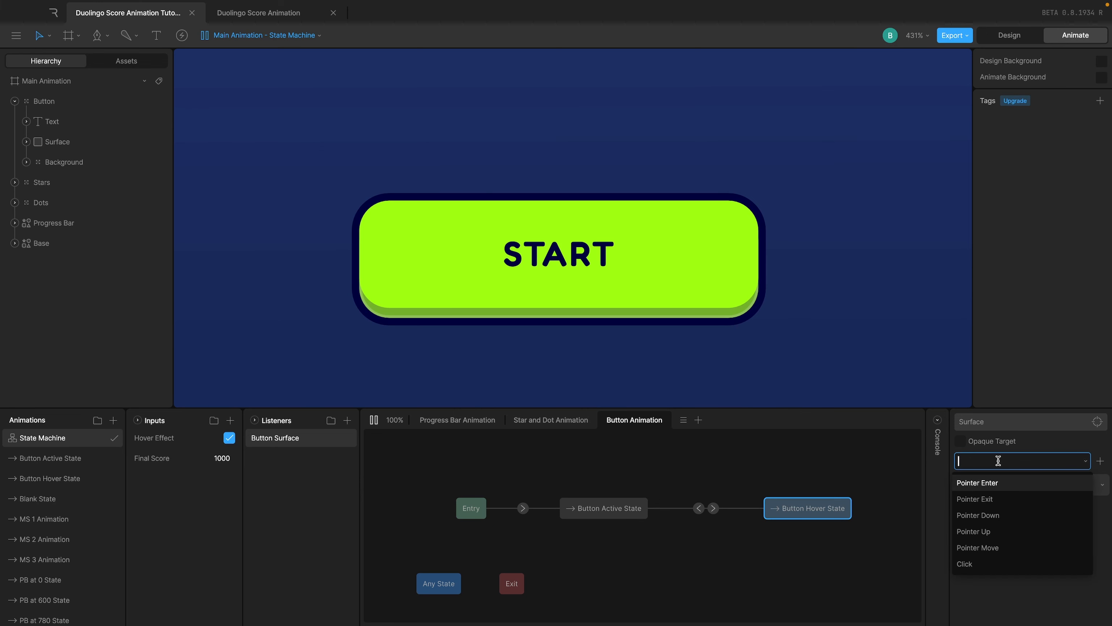
pyautogui.click(1032, 441)
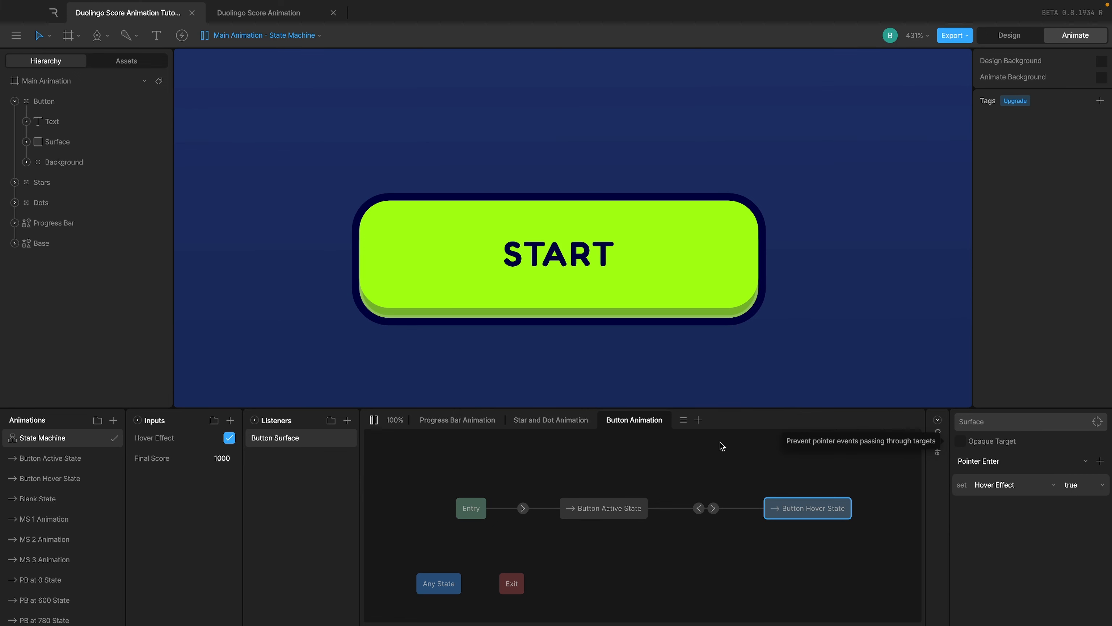
pyautogui.doubleClick(274, 440)
pyautogui.click(276, 440)
pyautogui.moveTo(274, 439); pyautogui.dragTo(181, 439)
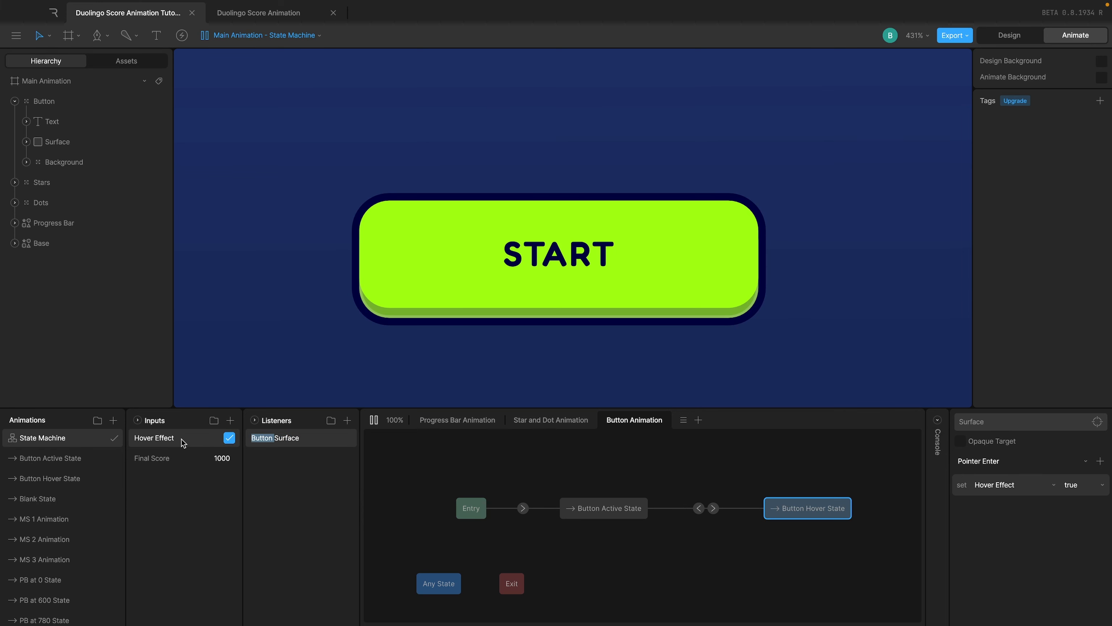
pyautogui.press('BackSpace')
pyautogui.press('Return')
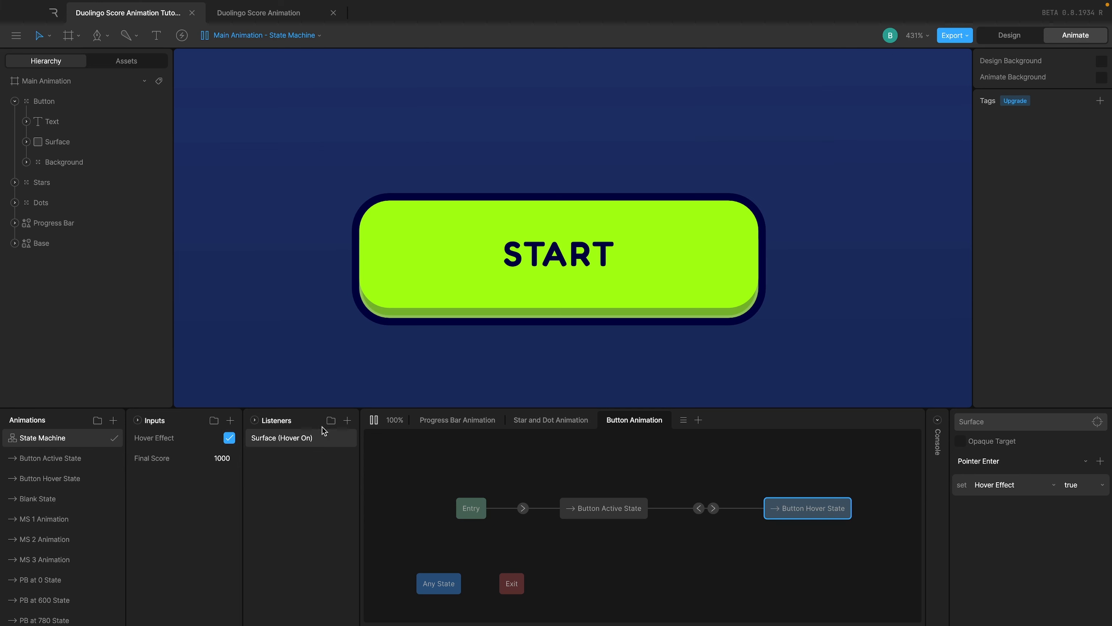
pyautogui.click(347, 419)
pyautogui.doubleClick(271, 437)
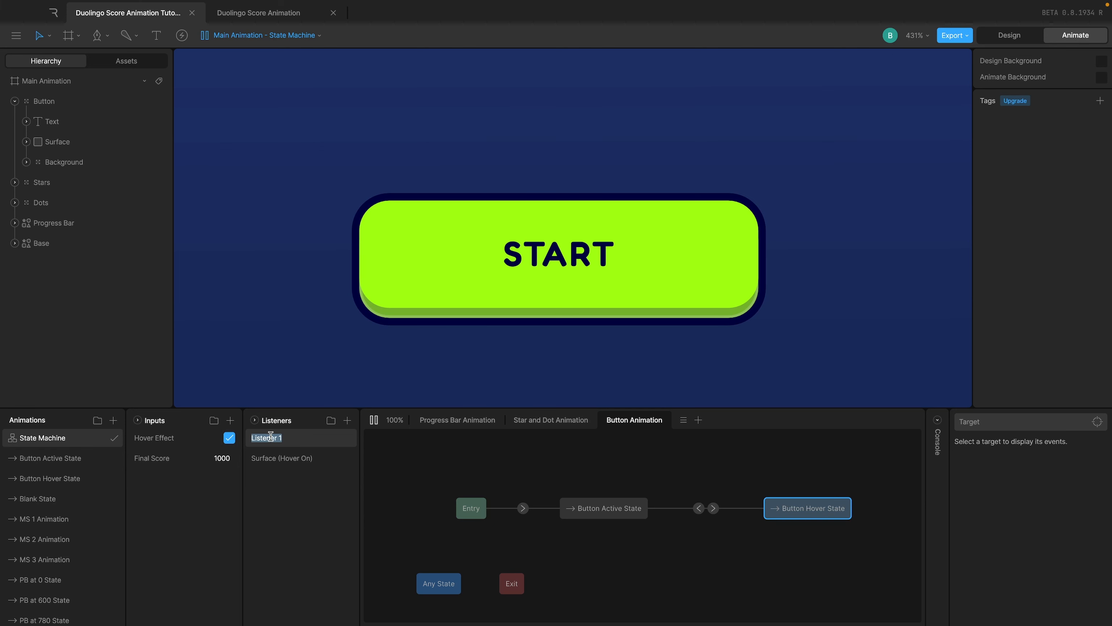
pyautogui.write('S')
pyautogui.write('urface (Hpv')
pyautogui.rightClick(294, 440)
pyautogui.click(326, 462)
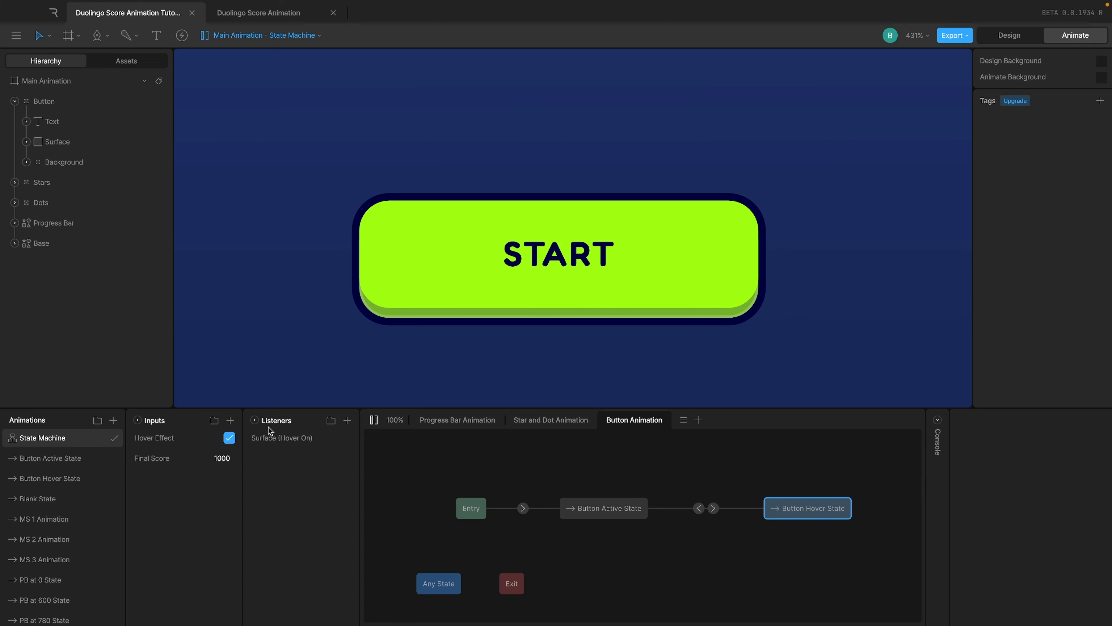
# Create a second listener targeting the button's Surface shape and name it Surface (Hover Off)
pyautogui.click(68, 142)
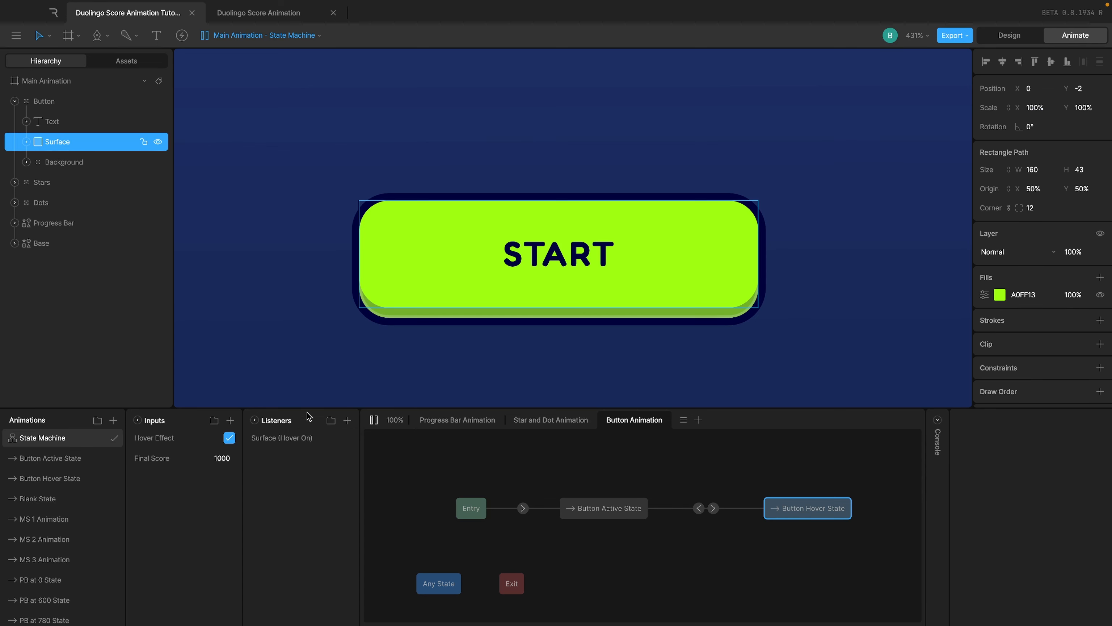
pyautogui.click(347, 420)
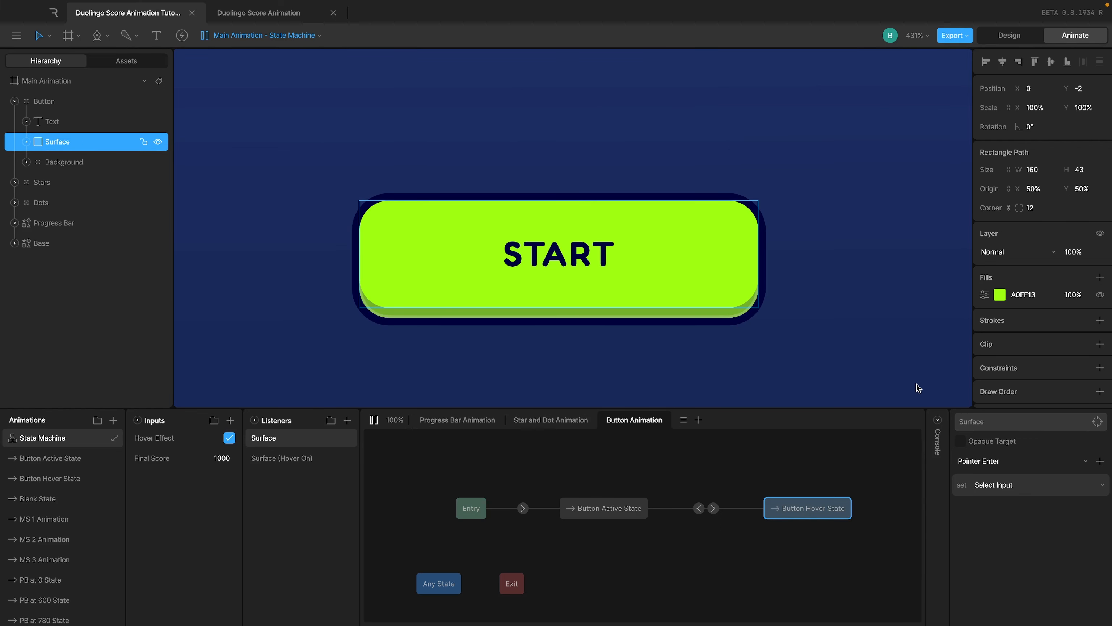
pyautogui.click(273, 458)
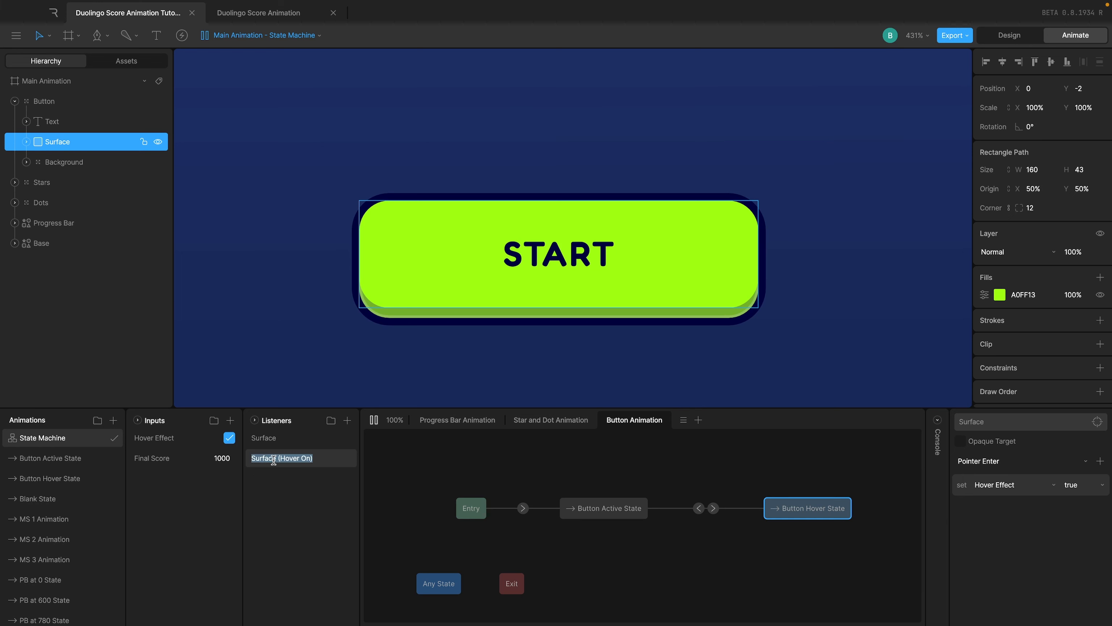
pyautogui.doubleClick(272, 438)
pyautogui.write('Surface (Hover On)')
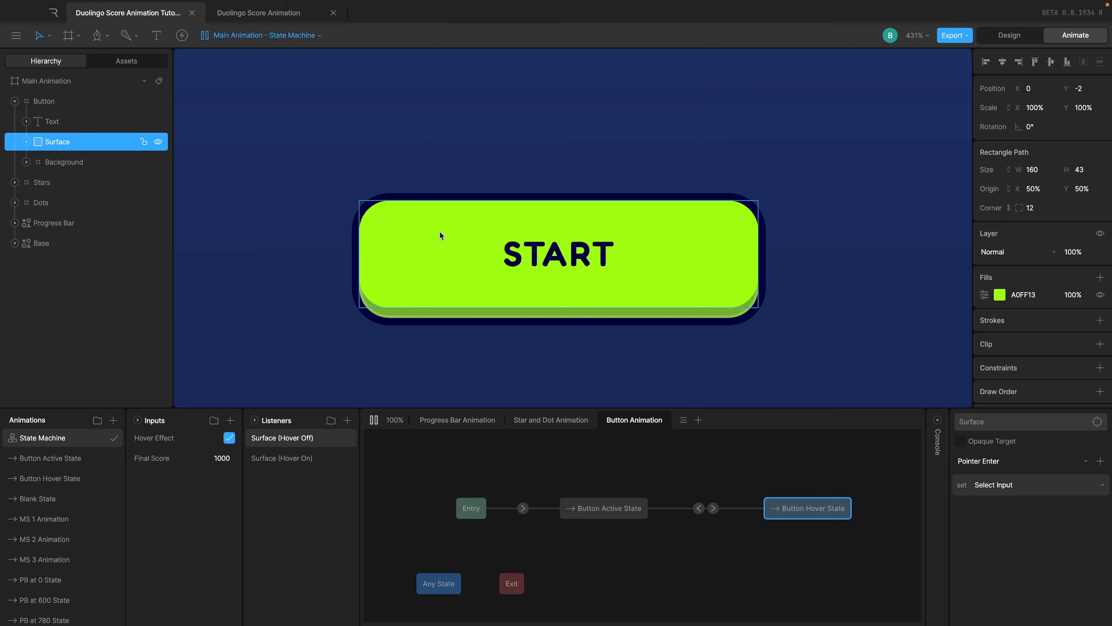
# Make the Surface (Hover Off) listener respond to Pointer Exit by setting Hover Effect to false
pyautogui.click(294, 458)
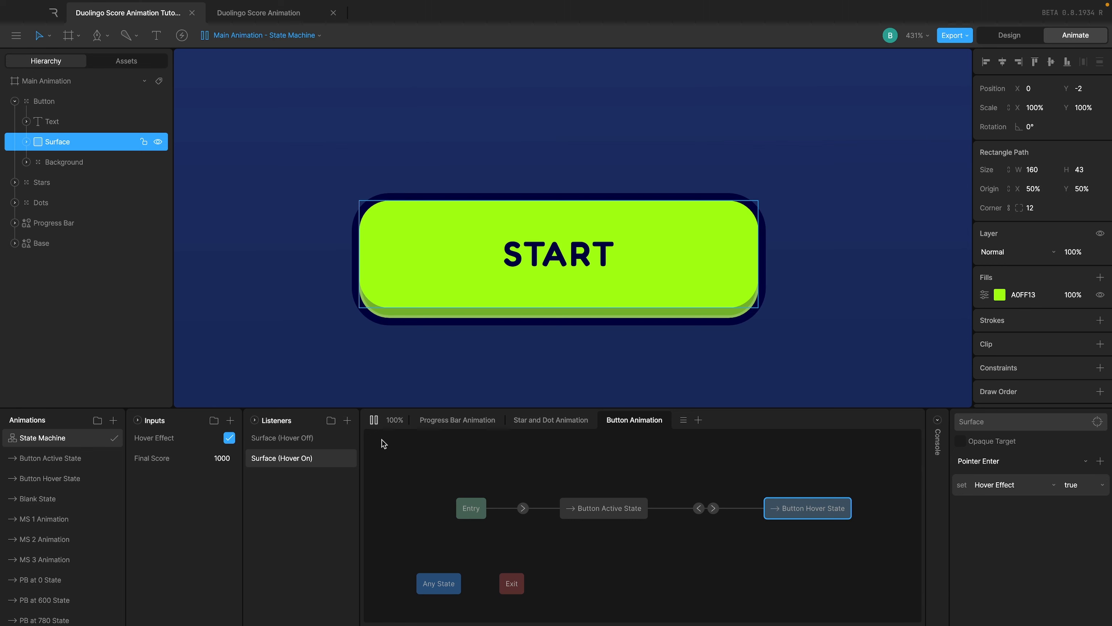
pyautogui.click(324, 438)
pyautogui.click(1019, 460)
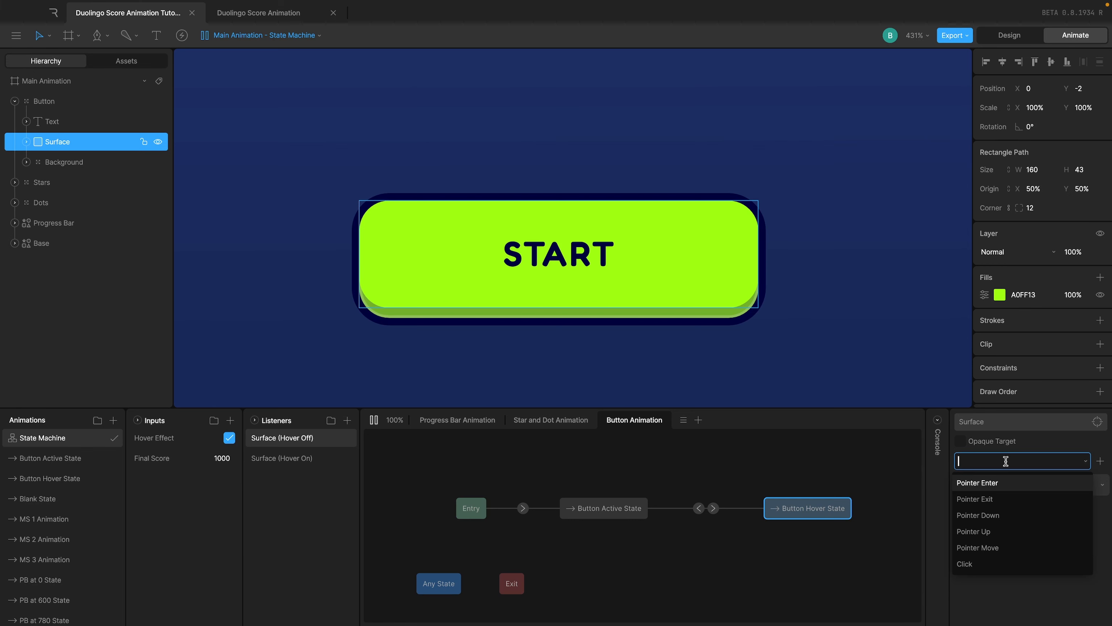
pyautogui.click(1004, 503)
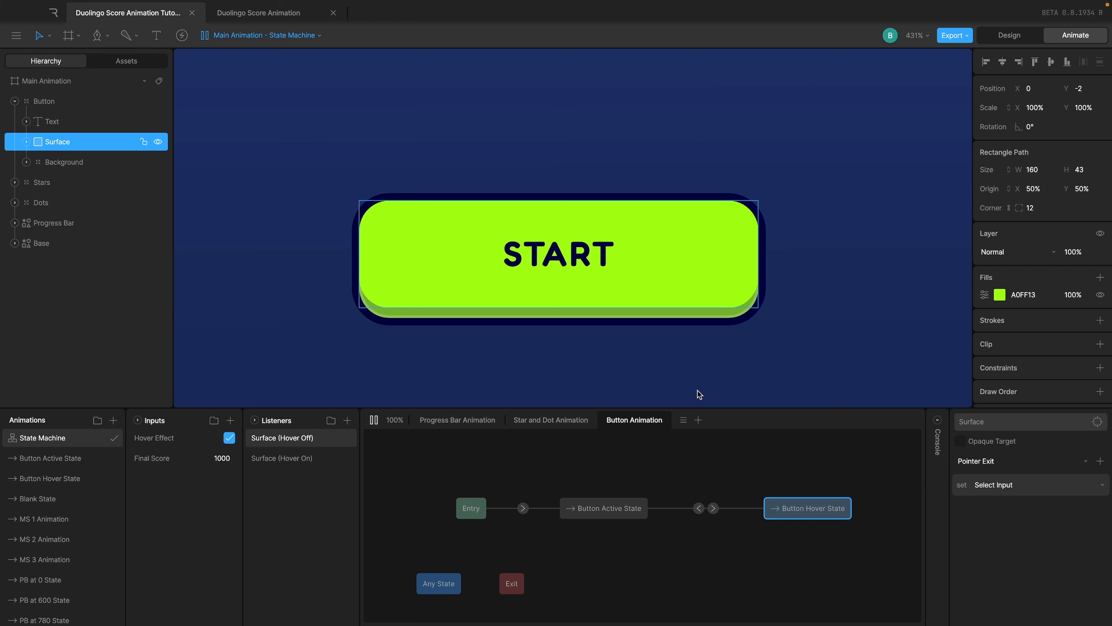
pyautogui.click(959, 484)
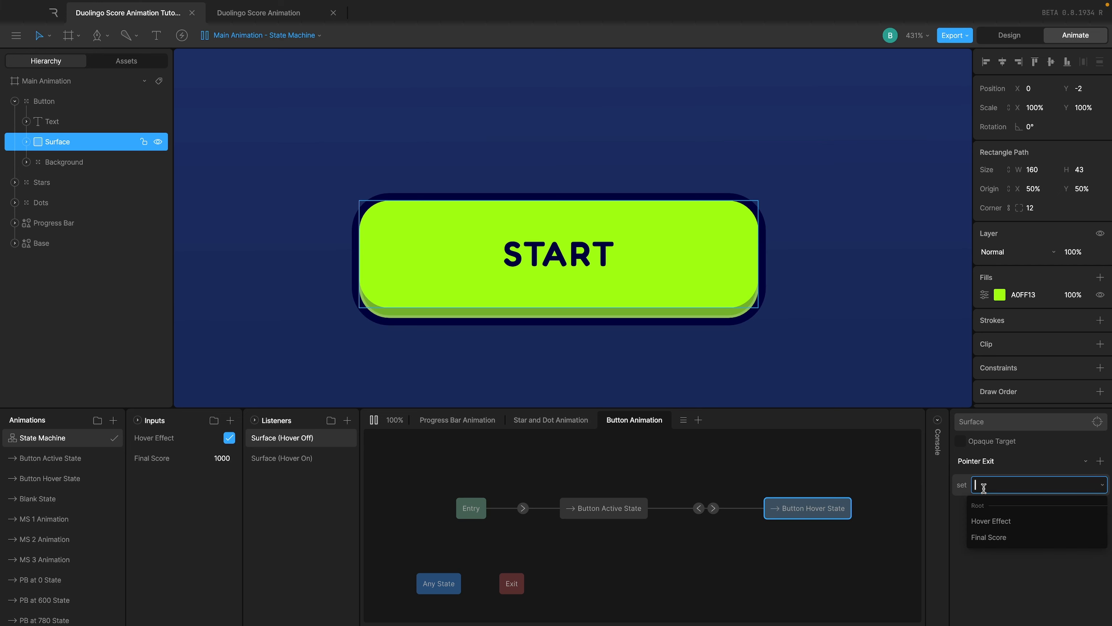
pyautogui.click(992, 522)
pyautogui.click(1072, 485)
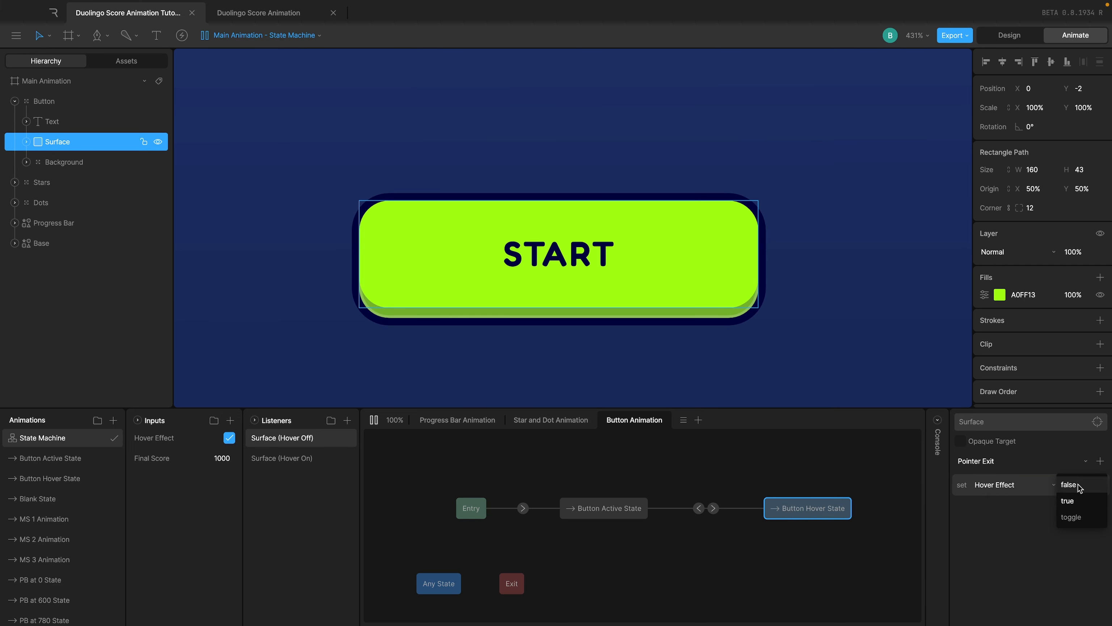
pyautogui.click(1077, 486)
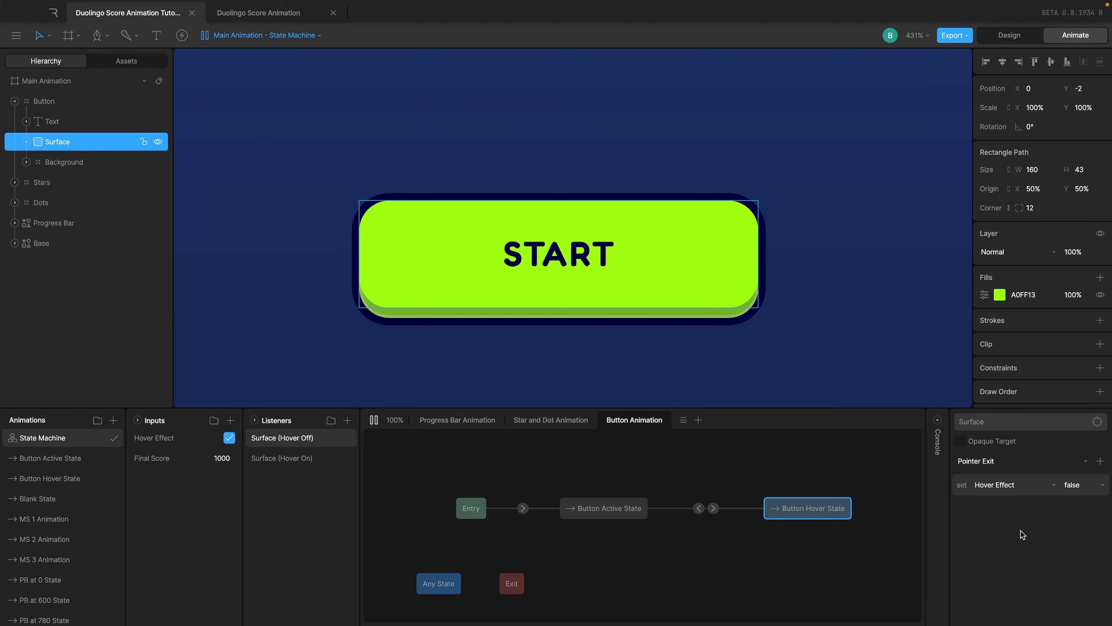
# Restart the state machine's playback and test the START button with the pointer entering and leaving it
pyautogui.click(486, 454)
pyautogui.click(374, 420)
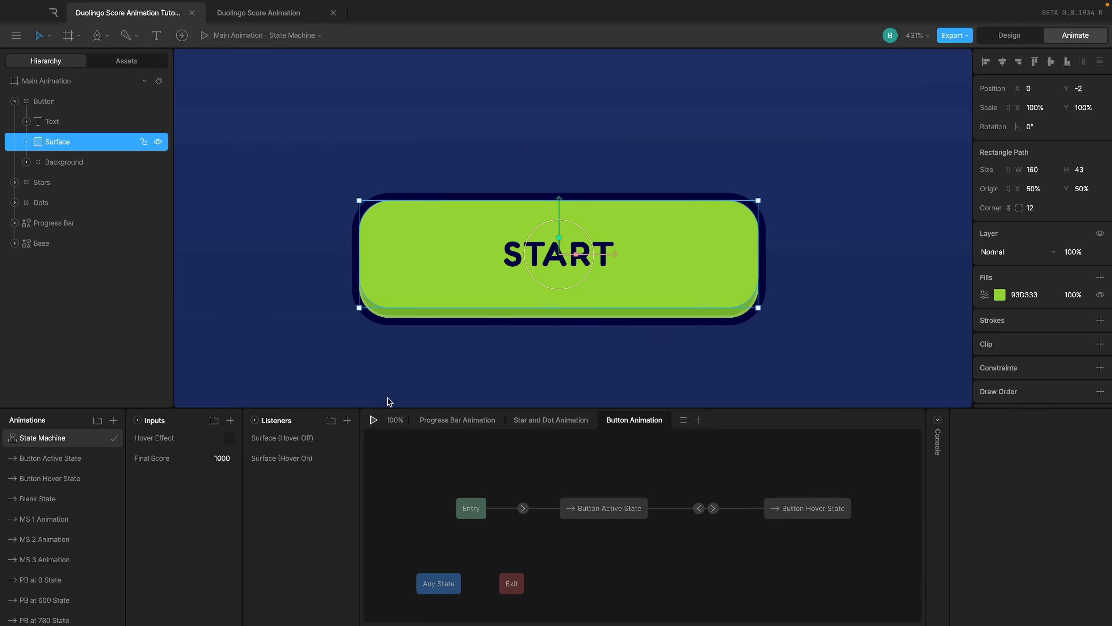
pyautogui.click(373, 420)
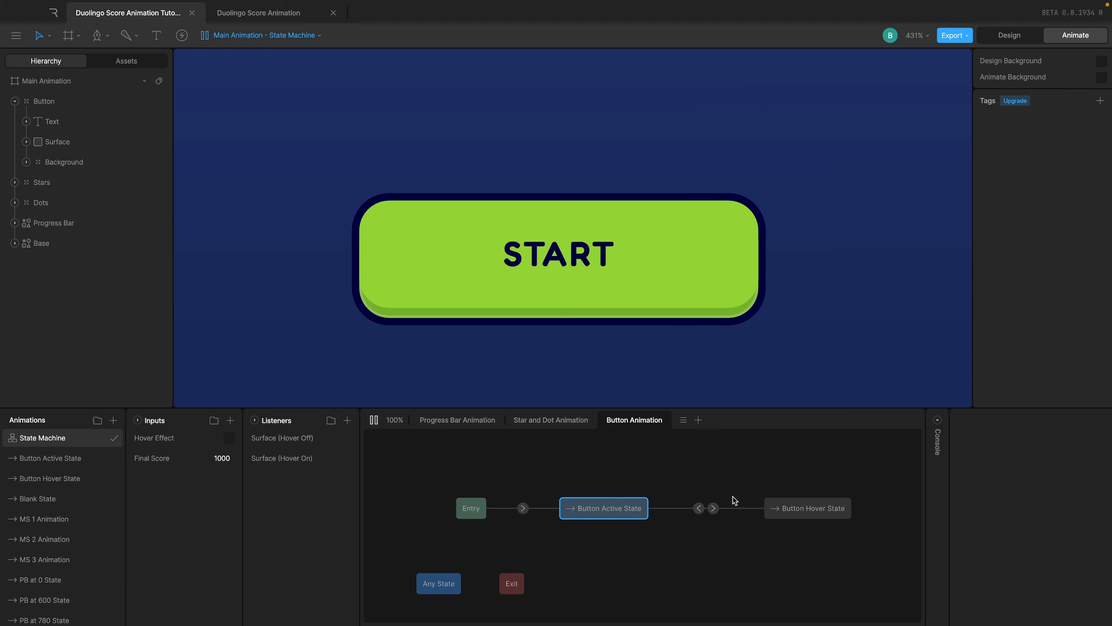
# Change the duration of the transition from Button Active State to Button Hover State and give it cubic interpolation
pyautogui.click(713, 509)
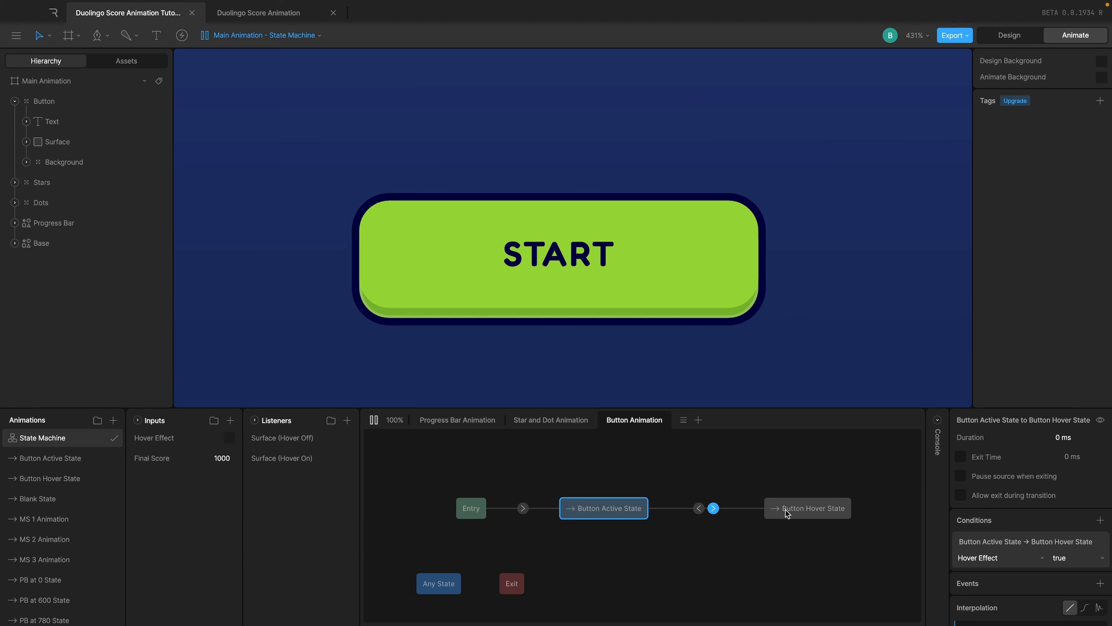
pyautogui.click(1073, 436)
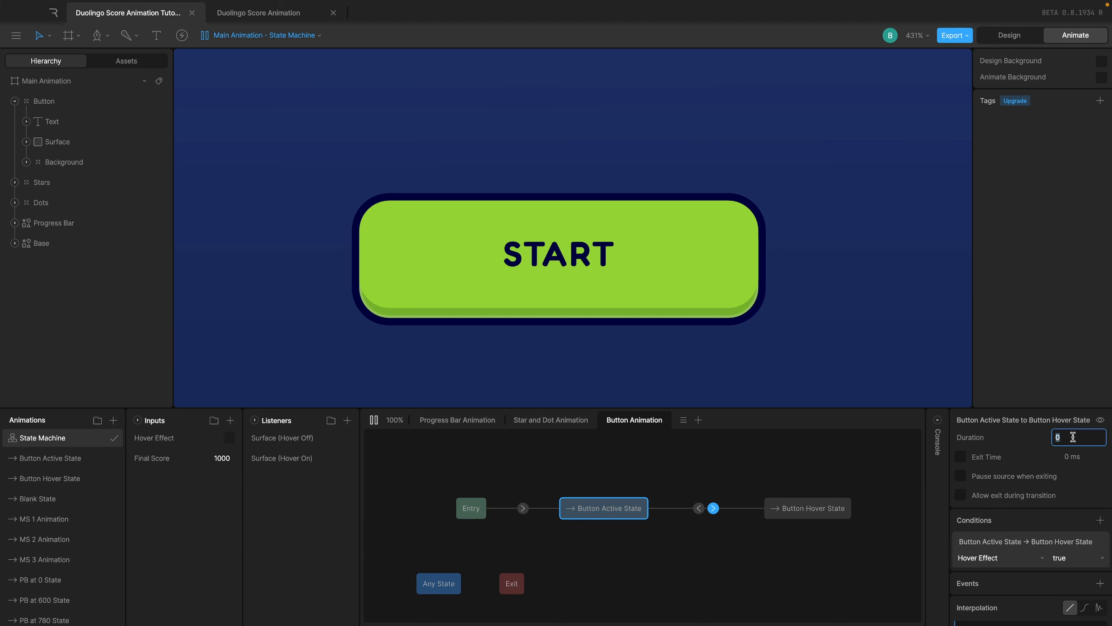
pyautogui.press('Return')
pyautogui.scroll(-4, 1077, 451)
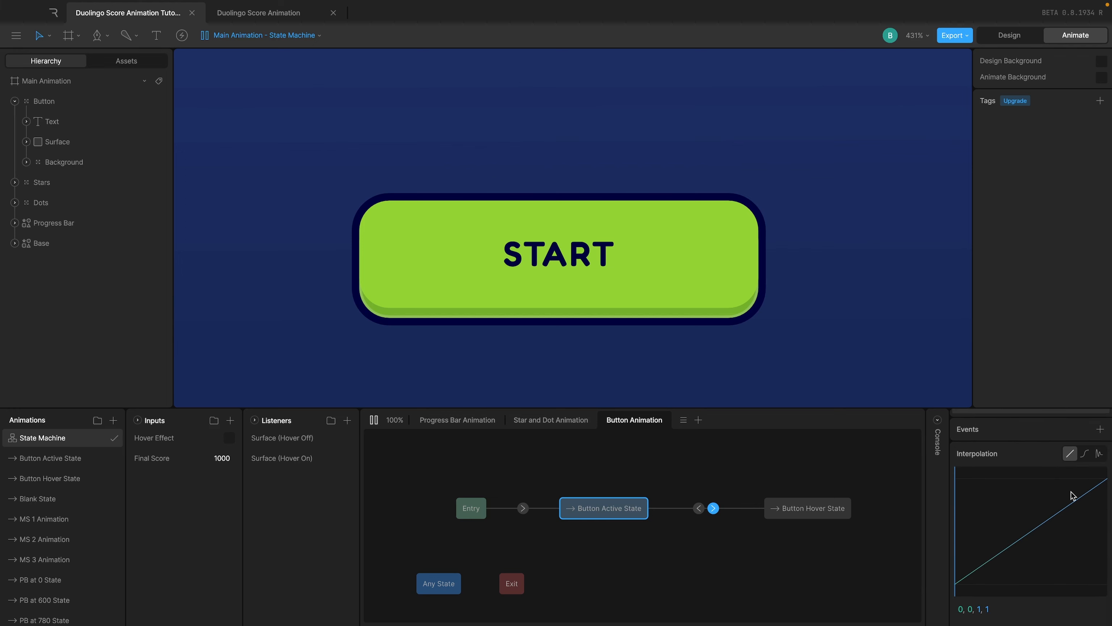
pyautogui.click(1084, 454)
# Give the transition from Button Hover State back to Button Active State a 100 ms duration and cubic interpolation
pyautogui.click(698, 507)
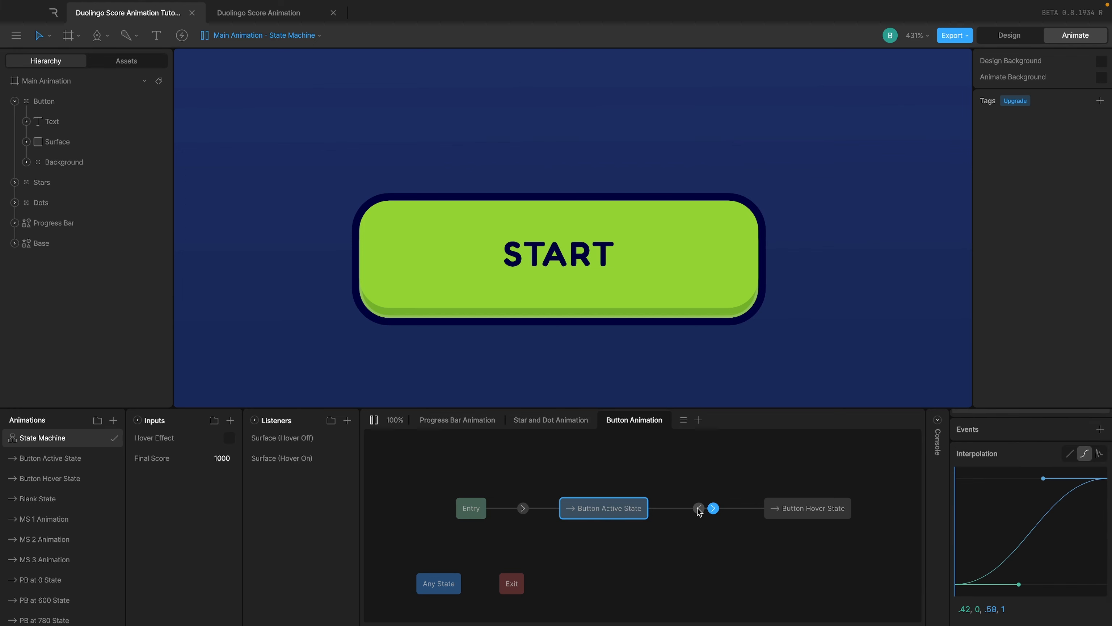
pyautogui.scroll(4, 995, 476)
pyautogui.click(1072, 437)
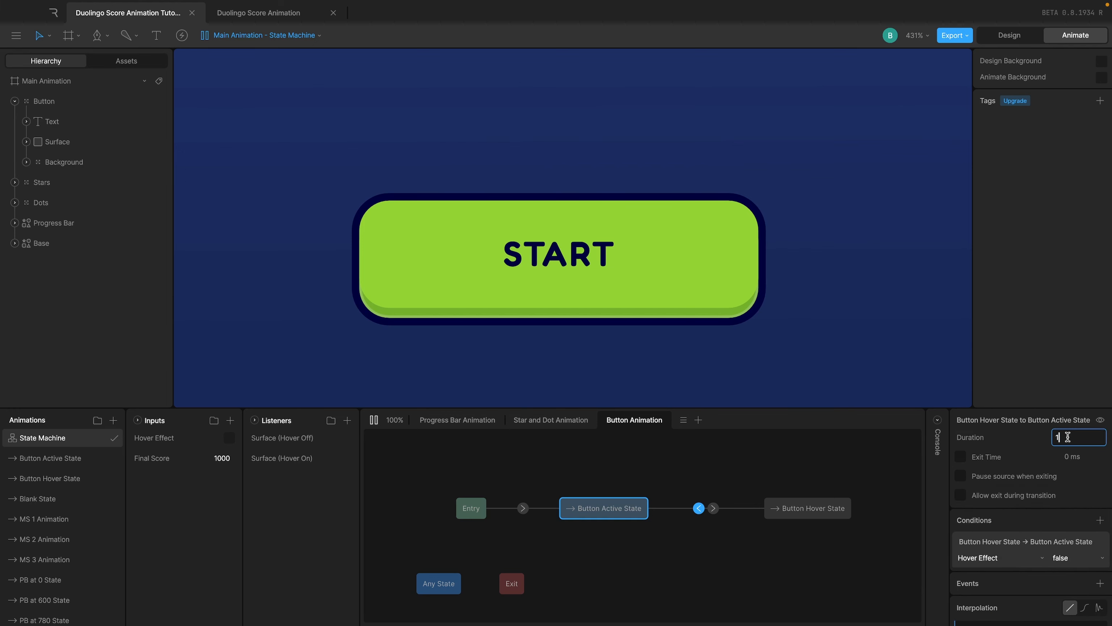
pyautogui.write('100')
pyautogui.press('Return')
pyautogui.click(1085, 529)
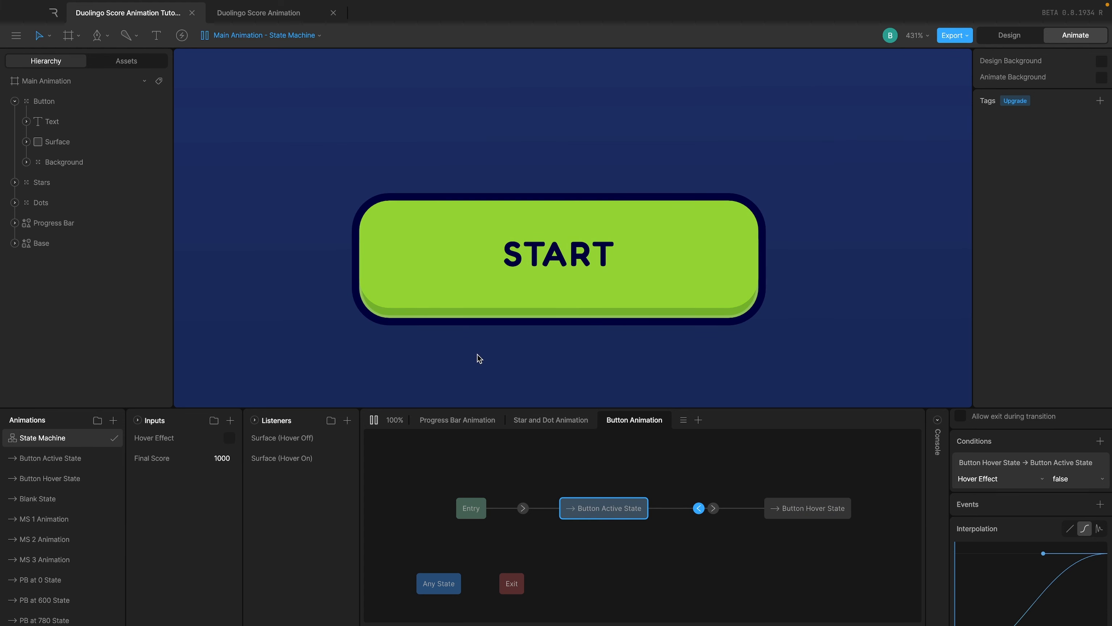
# Create a new timeline named Button Pressed State and place it directly below Button Hover State in the animations list
pyautogui.click(63, 480)
pyautogui.click(113, 420)
pyautogui.click(127, 451)
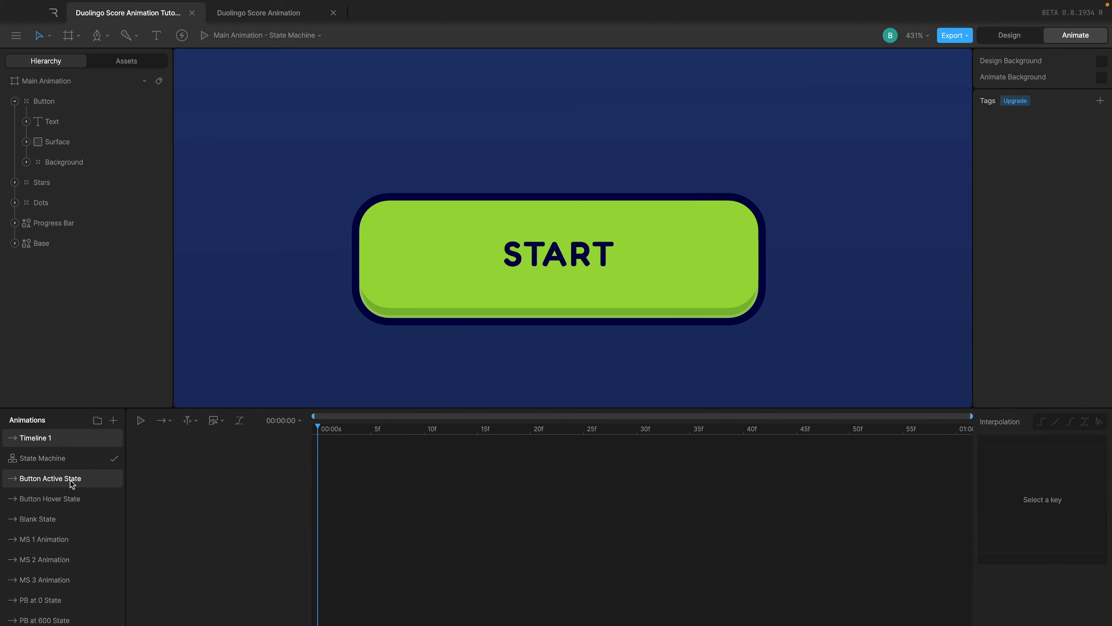
pyautogui.moveTo(52, 437); pyautogui.dragTo(46, 504)
pyautogui.doubleClick(44, 502)
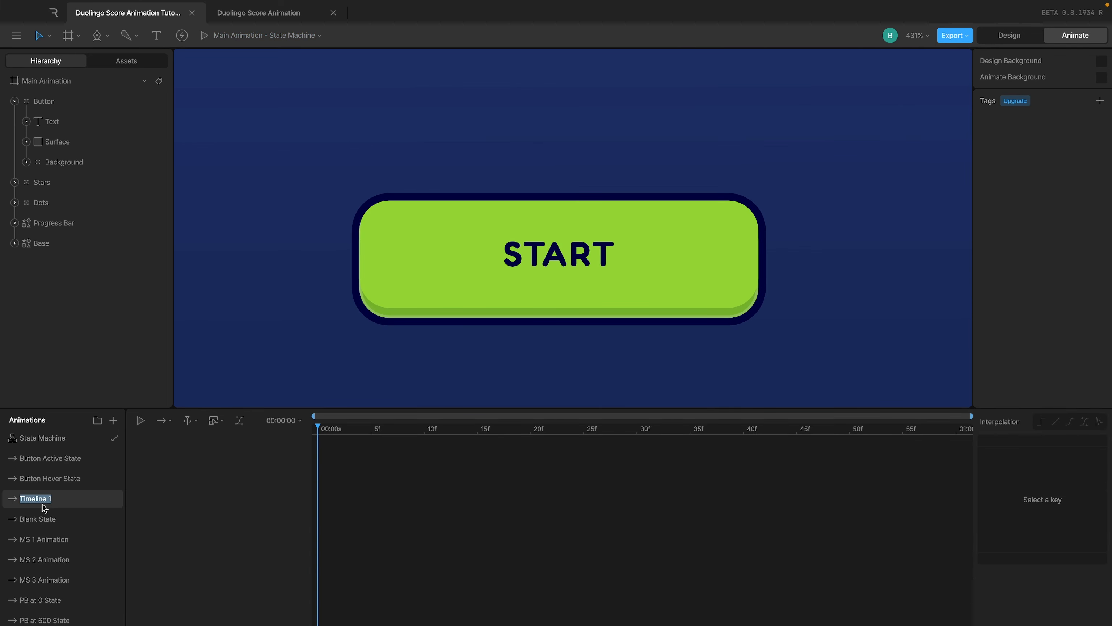
pyautogui.write('Button PRe')
# In the Button Animation layer, move Button Hover State closer to Button Active State and add Button Pressed State beyond it
pyautogui.doubleClick(52, 437)
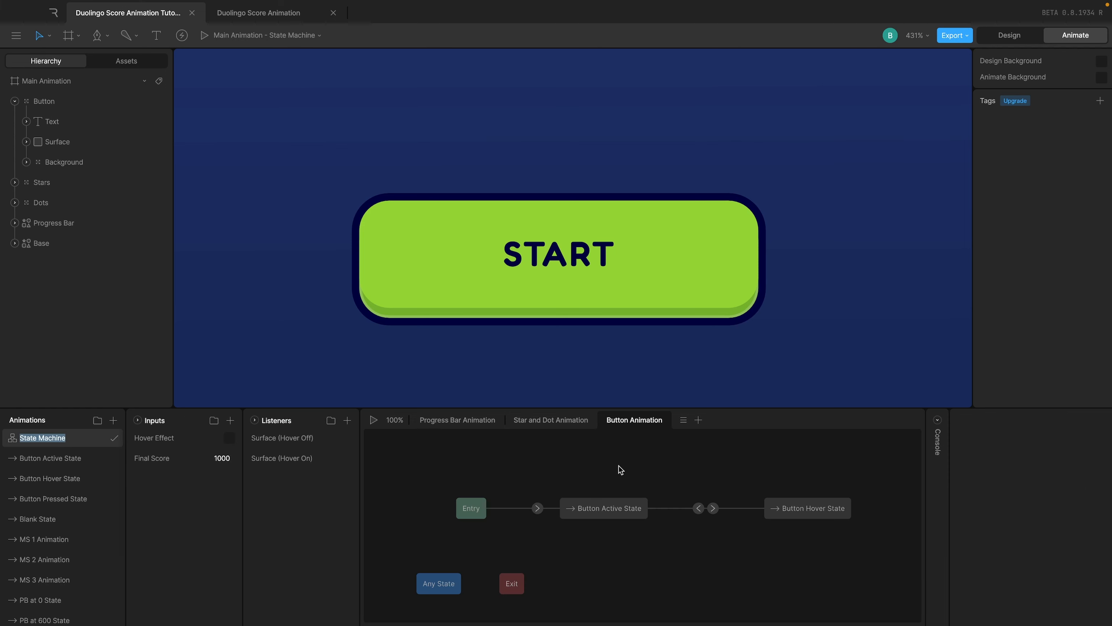
pyautogui.moveTo(701, 500); pyautogui.dragTo(641, 500)
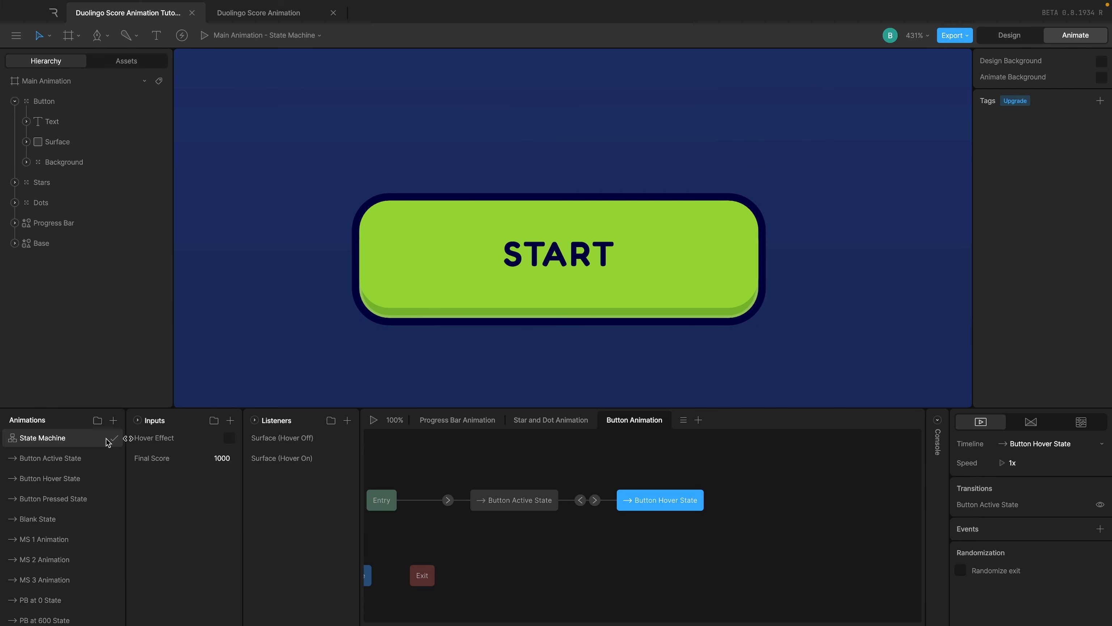
pyautogui.moveTo(56, 497); pyautogui.dragTo(813, 500)
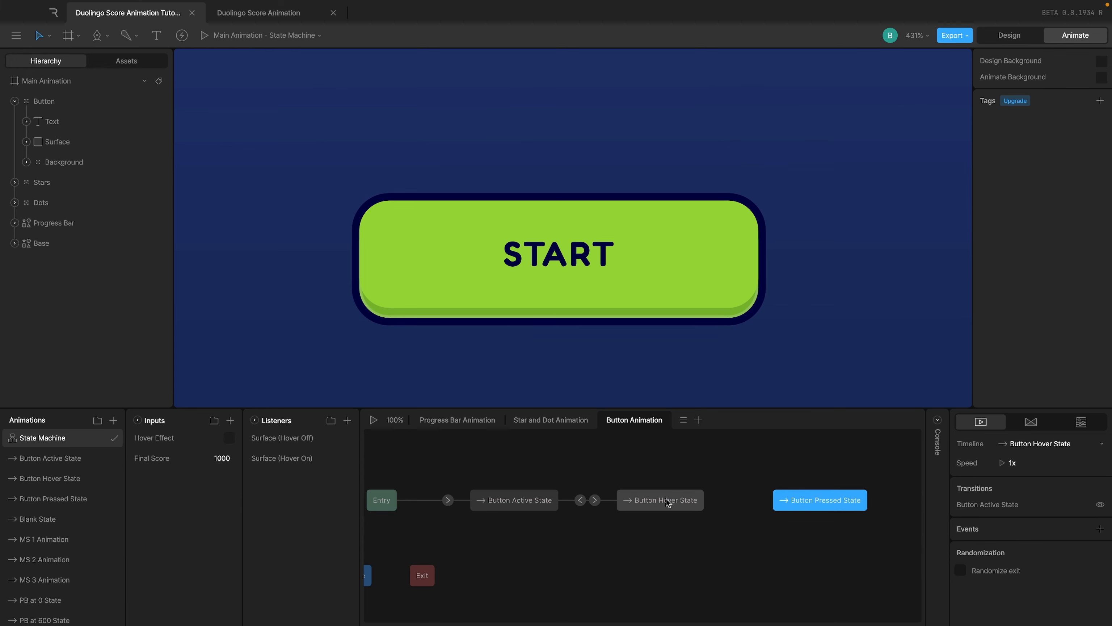
# Create a transition from Button Hover State to Button Pressed State
pyautogui.click(636, 503)
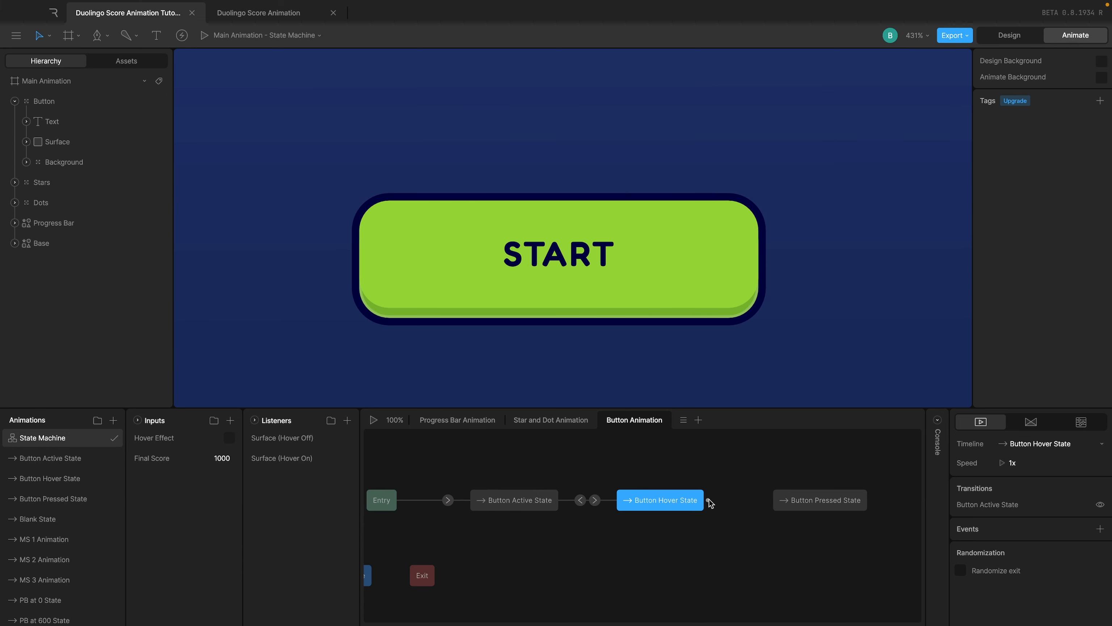
pyautogui.moveTo(707, 499); pyautogui.dragTo(809, 499)
pyautogui.click(804, 506)
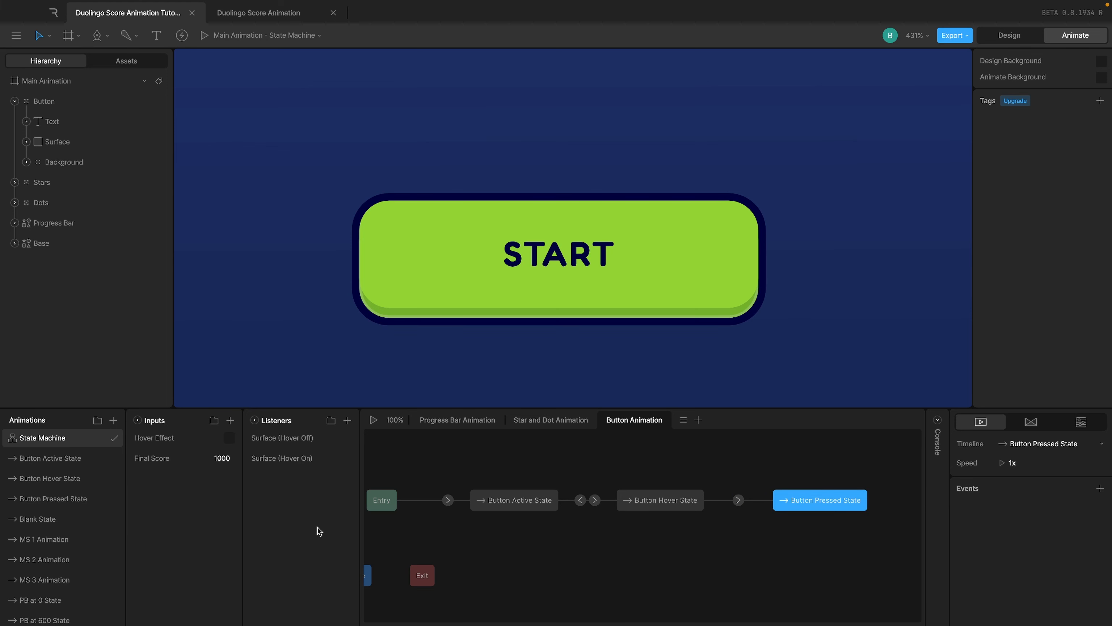
# In the Button Pressed State timeline, key the Surface's Y position and lower the Surface to about Y 2
pyautogui.click(74, 499)
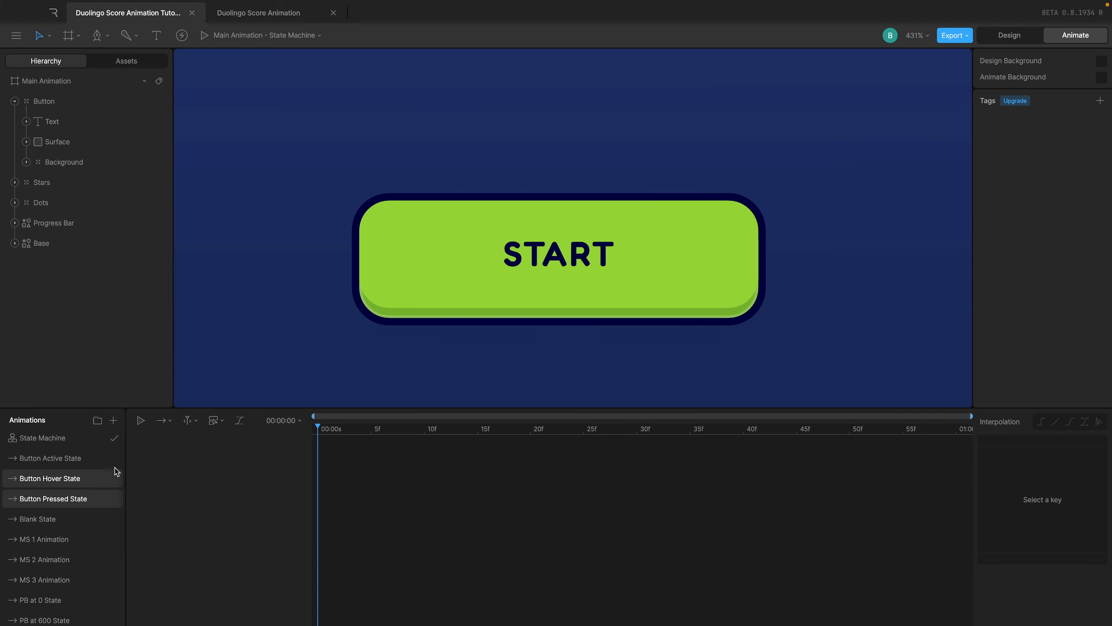
pyautogui.click(375, 331)
pyautogui.scroll(3, 481, 267)
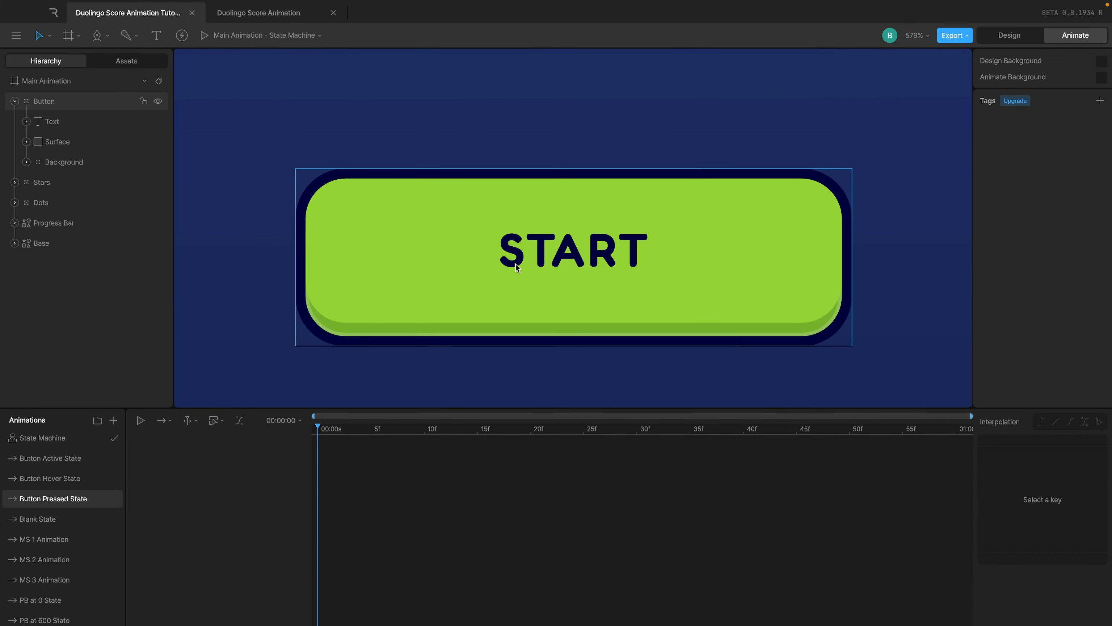
pyautogui.doubleClick(451, 271)
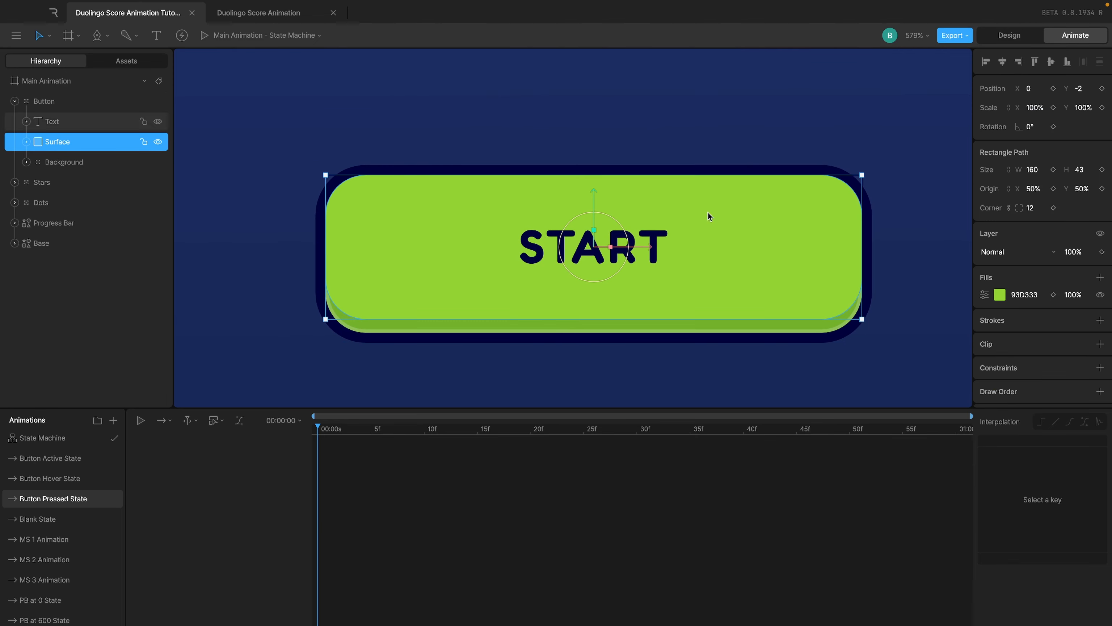
pyautogui.click(1102, 88)
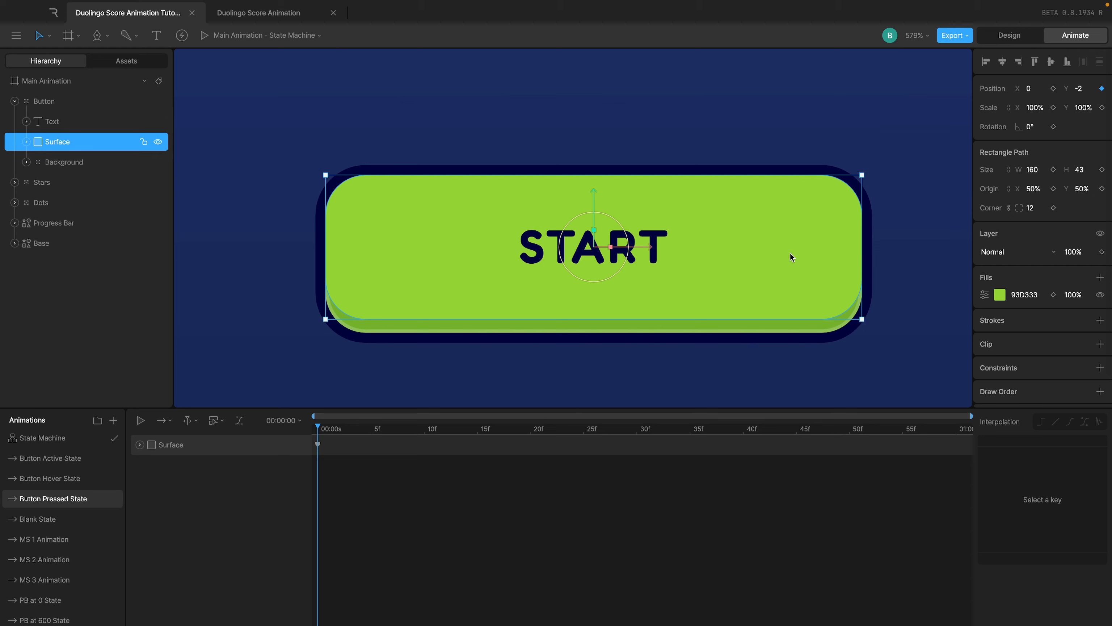
pyautogui.moveTo(774, 222); pyautogui.dragTo(775, 237)
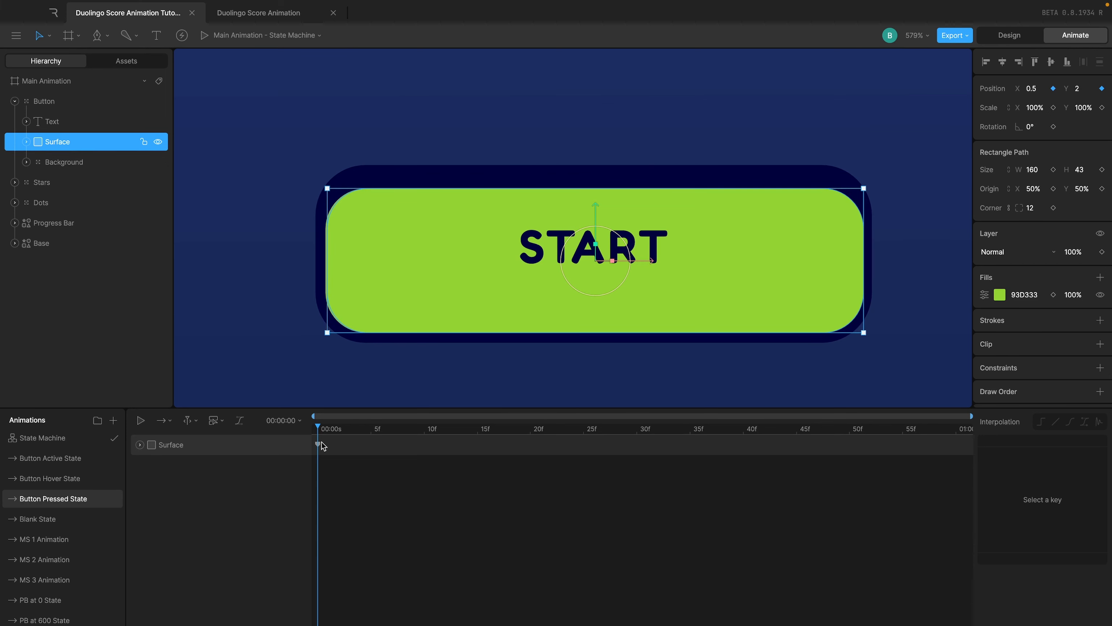
# Key the START text's Y position at the first frame and lower the text to about Y 0
pyautogui.click(546, 243)
pyautogui.click(1087, 89)
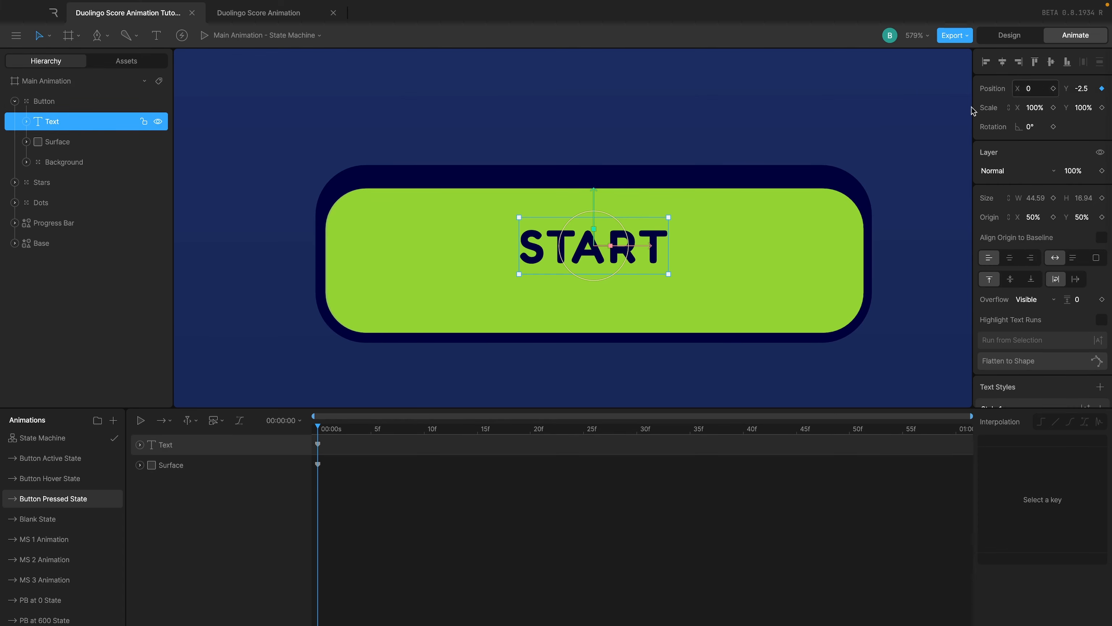
pyautogui.moveTo(593, 196); pyautogui.dragTo(594, 208)
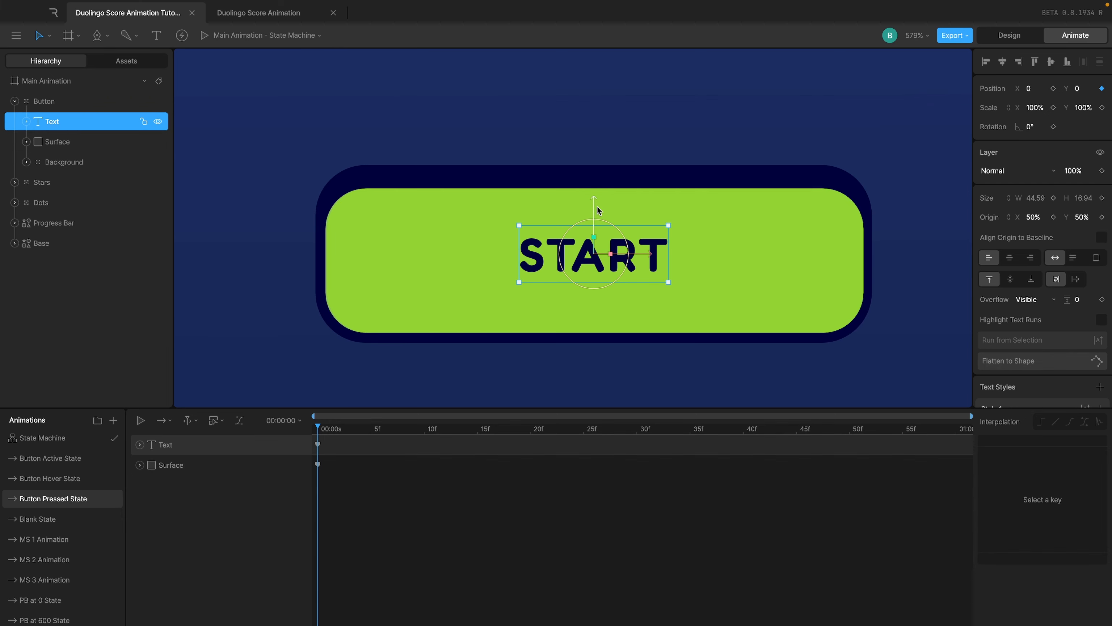
# Try to reduce the height of the whole Background group by lowering its upper edge to about 87% vertical scale
pyautogui.click(551, 174)
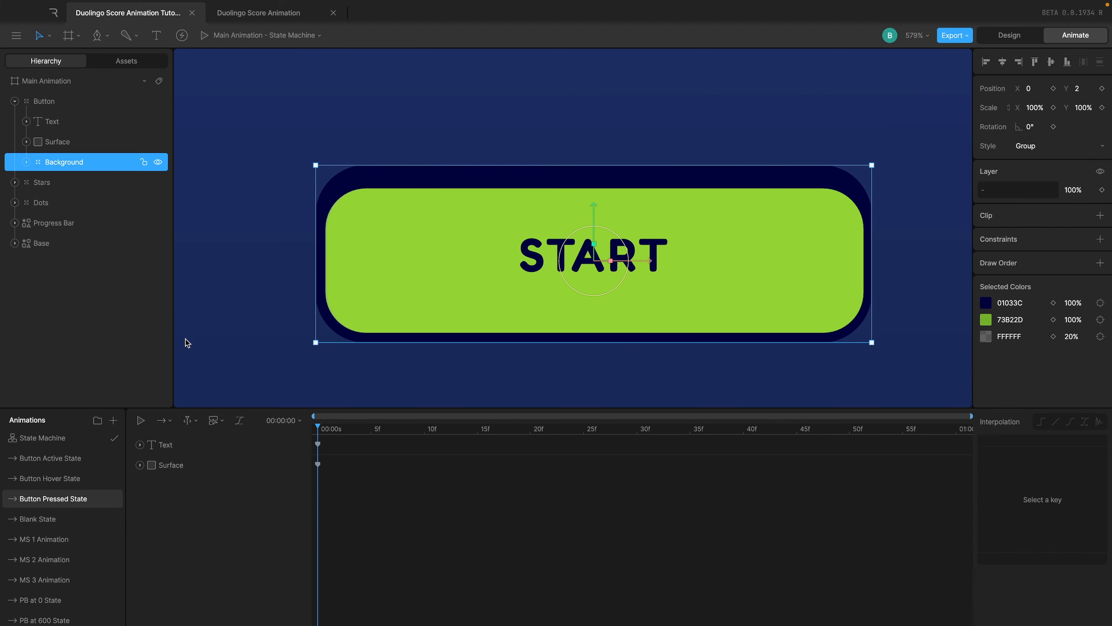
pyautogui.click(26, 162)
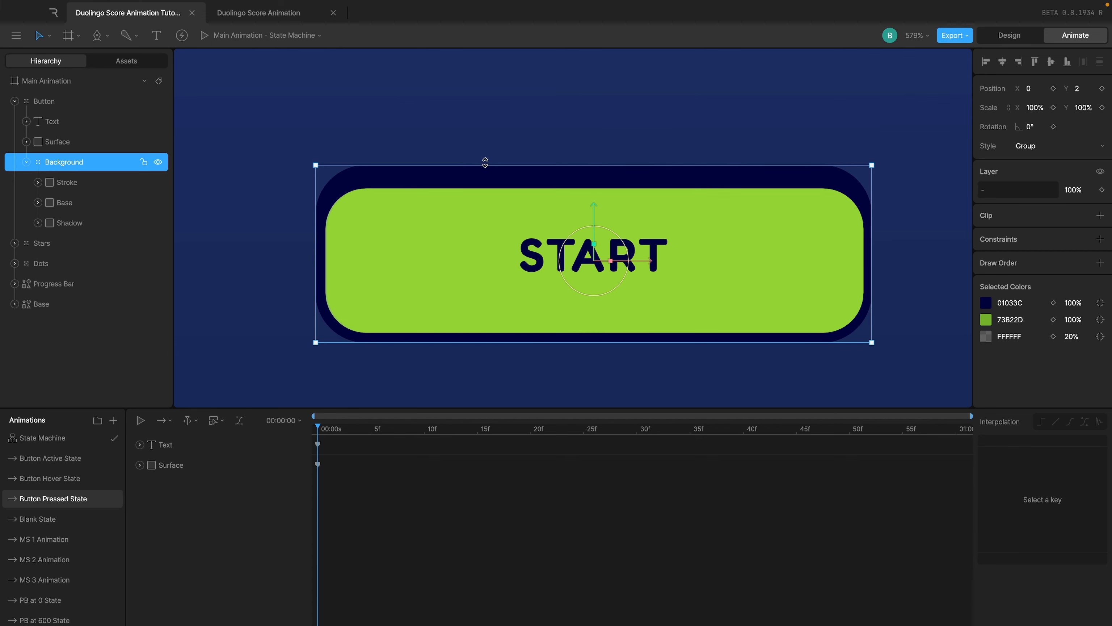
pyautogui.moveTo(485, 165)
pyautogui.mouseDown()
pyautogui.moveTo(484, 182)
pyautogui.moveTo(483, 96)
pyautogui.moveTo(490, 165)
pyautogui.mouseUp()
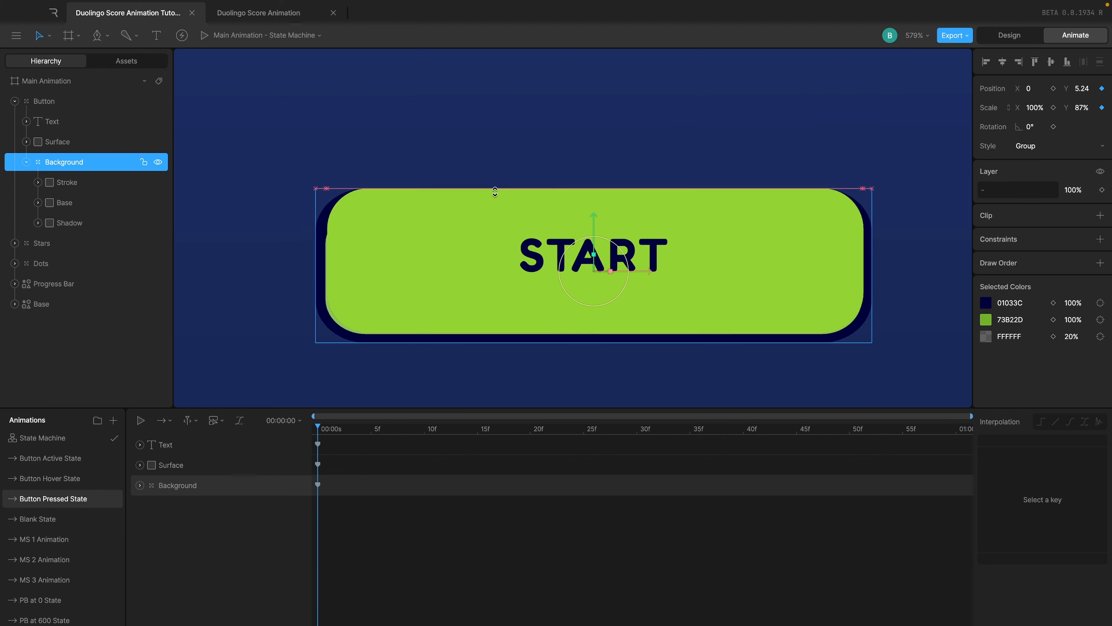
pyautogui.hotkey('ctrl', 'z')
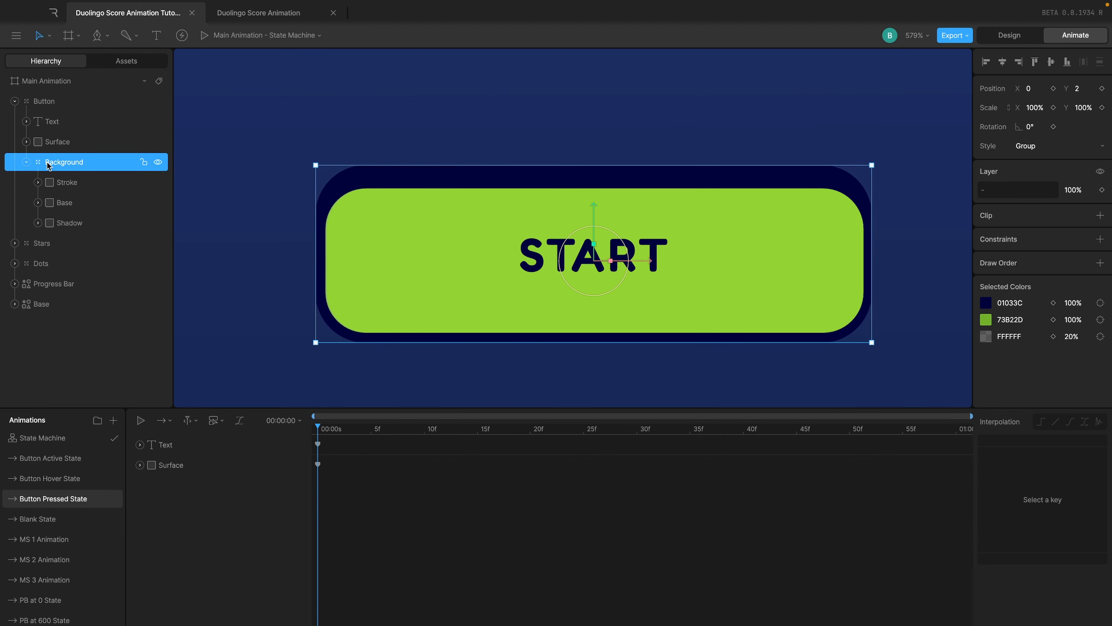
# Shorten the Background's Shadow rectangle from its upper edge to height 49 at Y 0, and expand its position and path keys
pyautogui.click(76, 224)
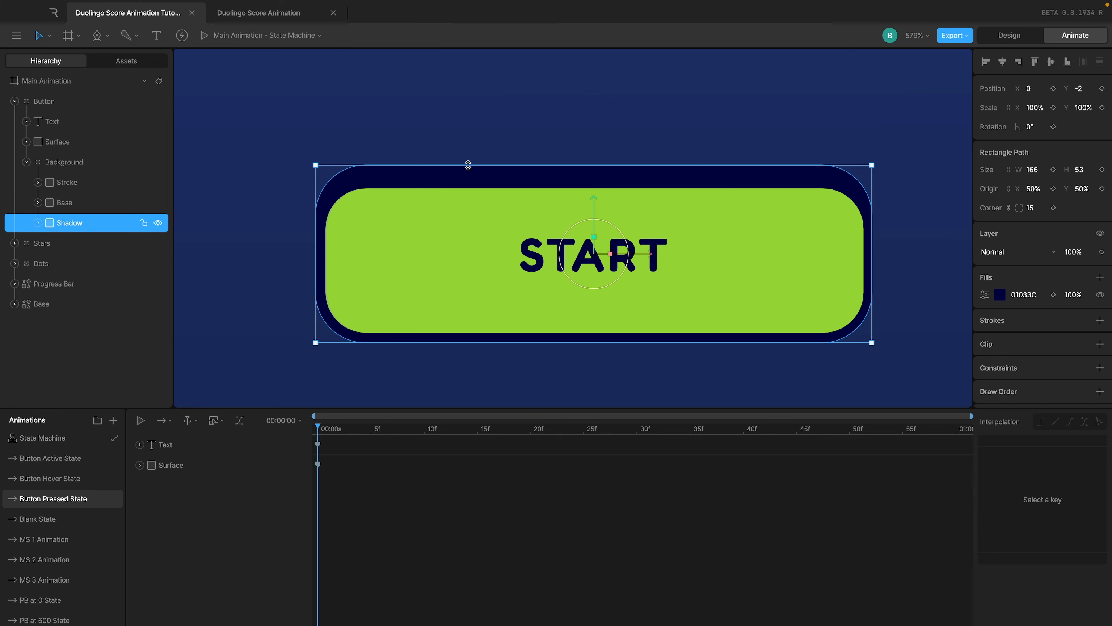
pyautogui.moveTo(468, 165); pyautogui.dragTo(468, 181)
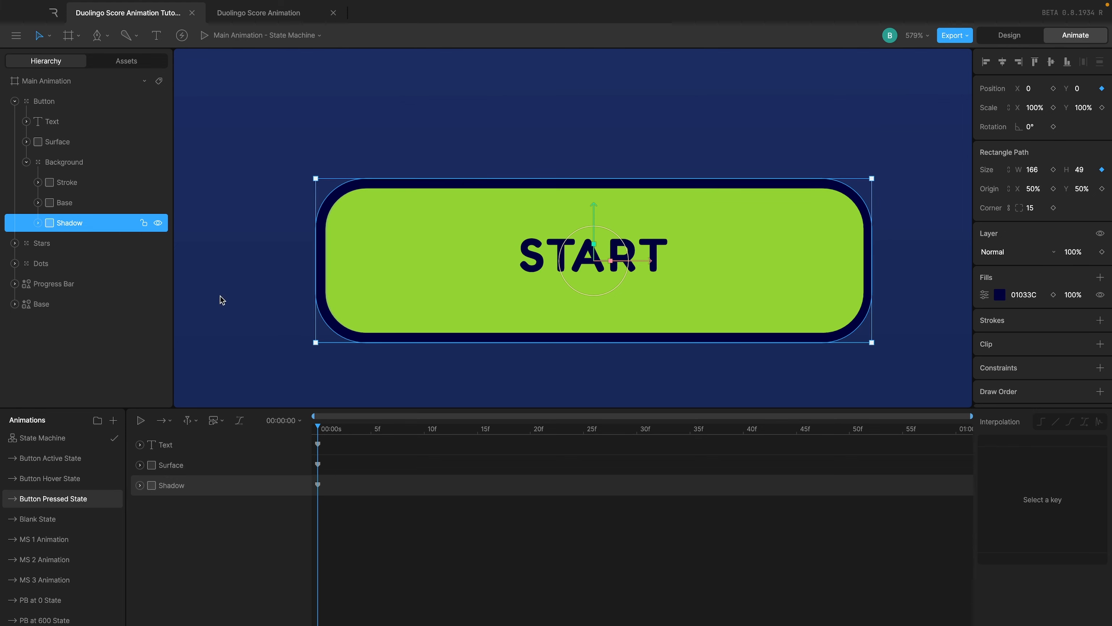
pyautogui.click(140, 485)
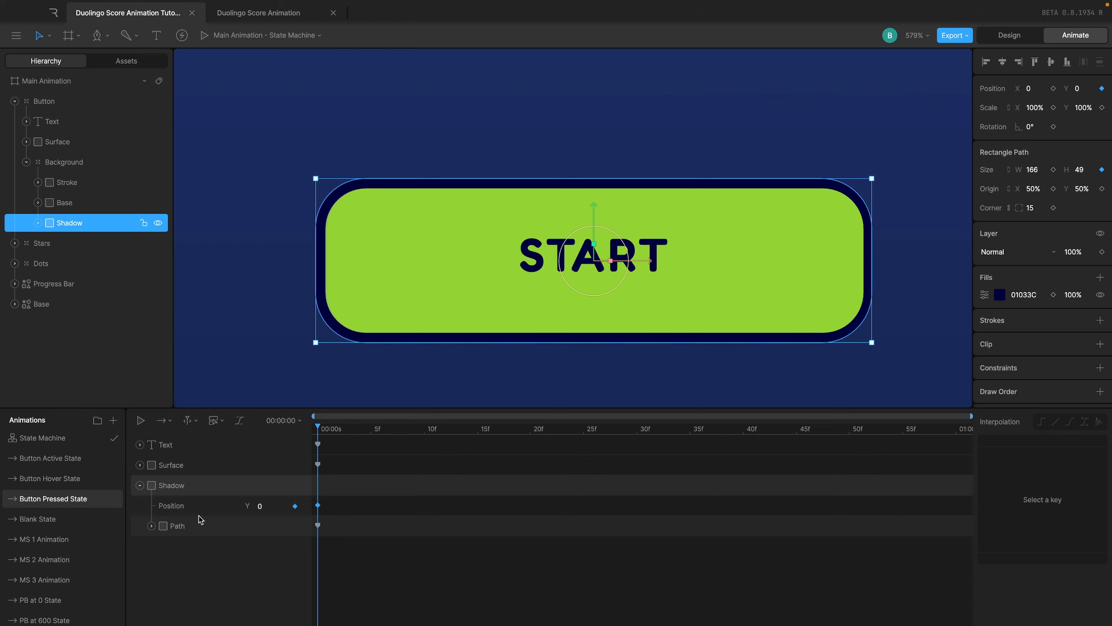
pyautogui.click(180, 506)
pyautogui.click(151, 526)
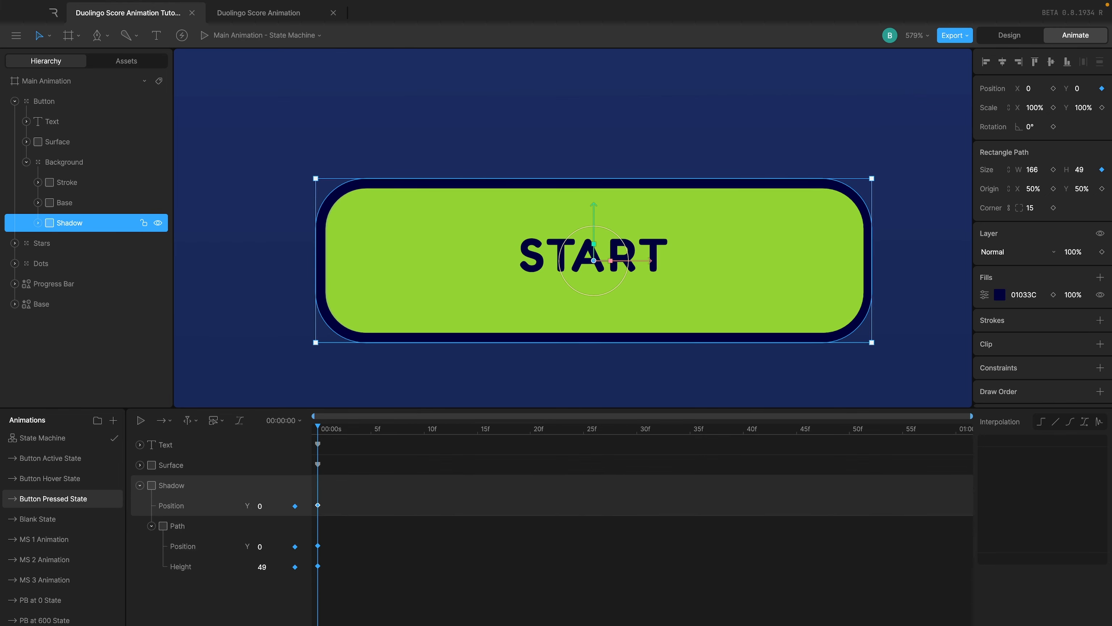
# Try to nudge the START text down to Y 0.5 in the pressed state
pyautogui.click(444, 392)
pyautogui.scroll(-3, 530, 245)
pyautogui.scroll(-2, 529, 245)
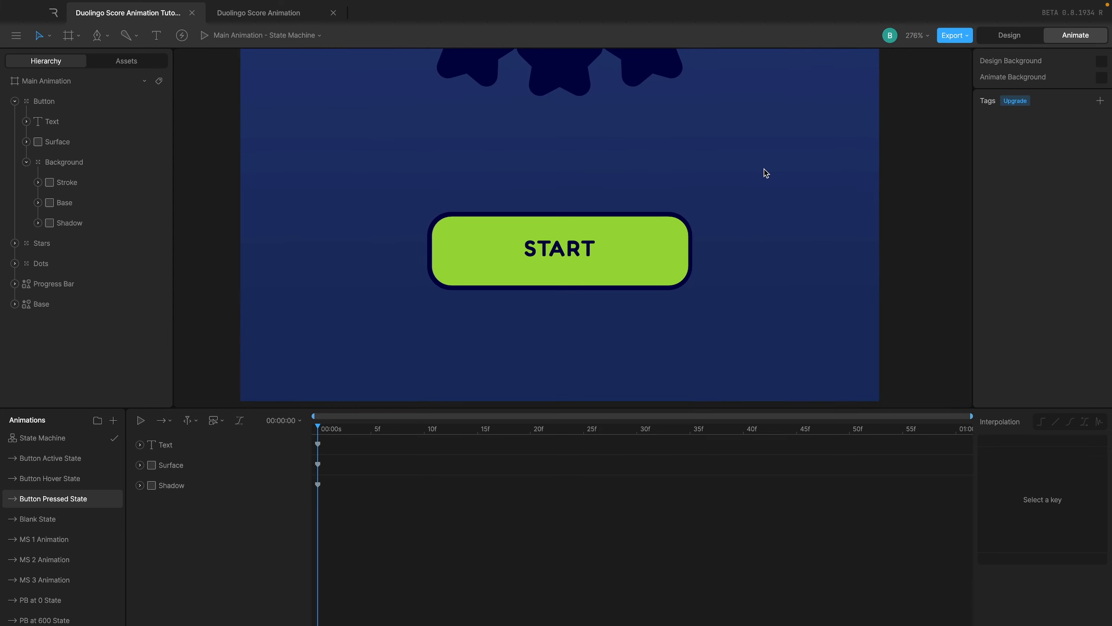
pyautogui.scroll(5, 532, 247)
pyautogui.click(585, 249)
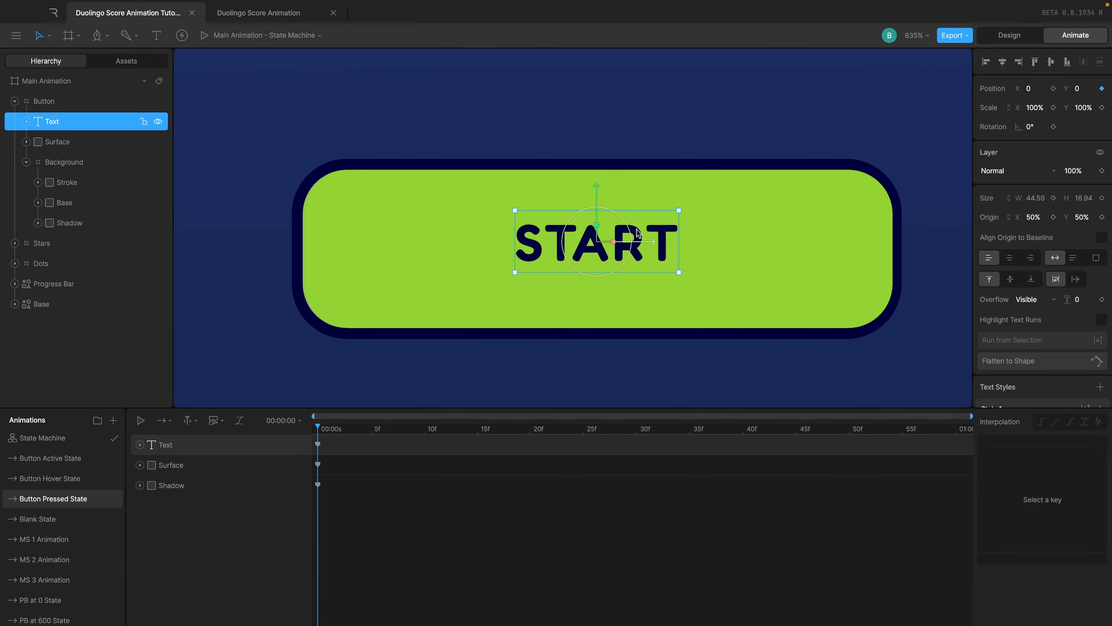
pyautogui.moveTo(596, 198); pyautogui.dragTo(598, 200)
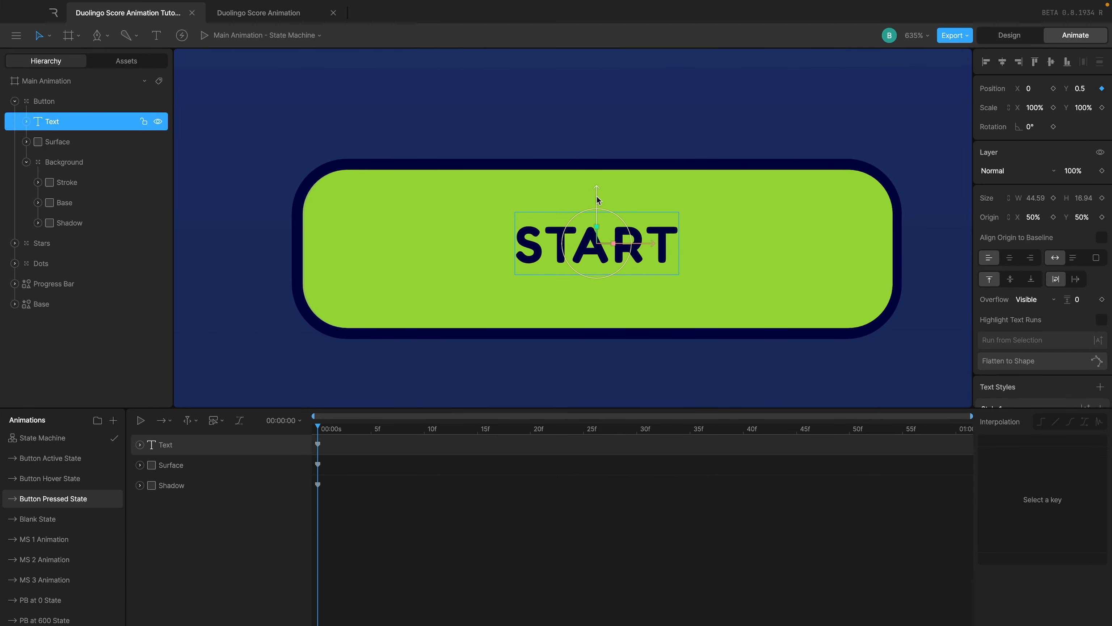
# In Design mode, set the START text's base Y position to -2 and return to Animate mode
pyautogui.click(168, 464)
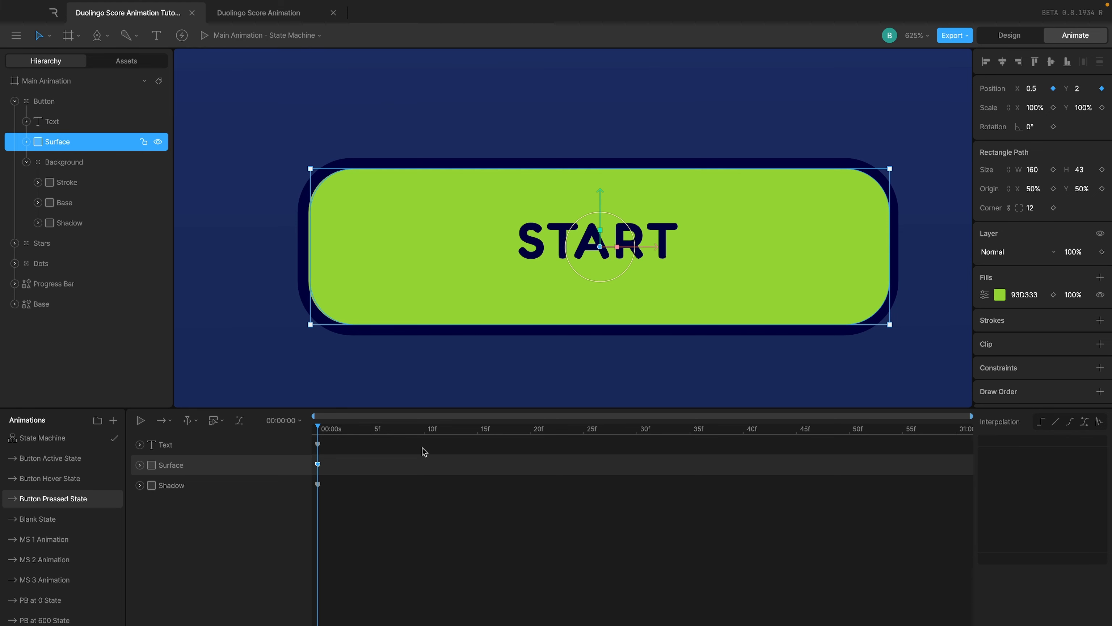
pyautogui.click(242, 446)
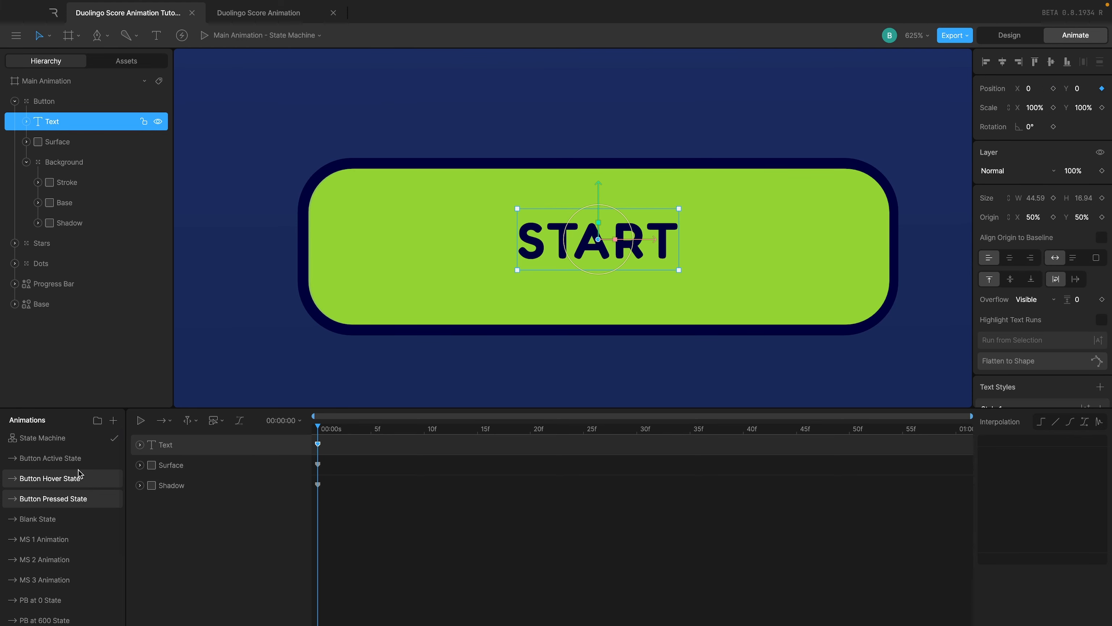
pyautogui.click(67, 474)
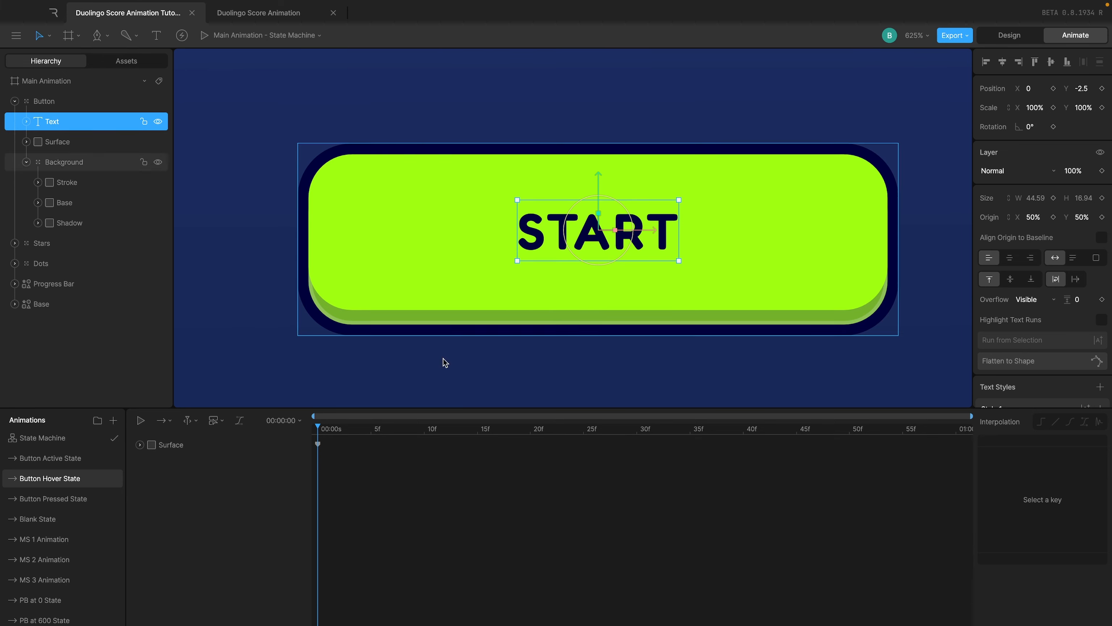
pyautogui.click(50, 458)
pyautogui.click(1031, 41)
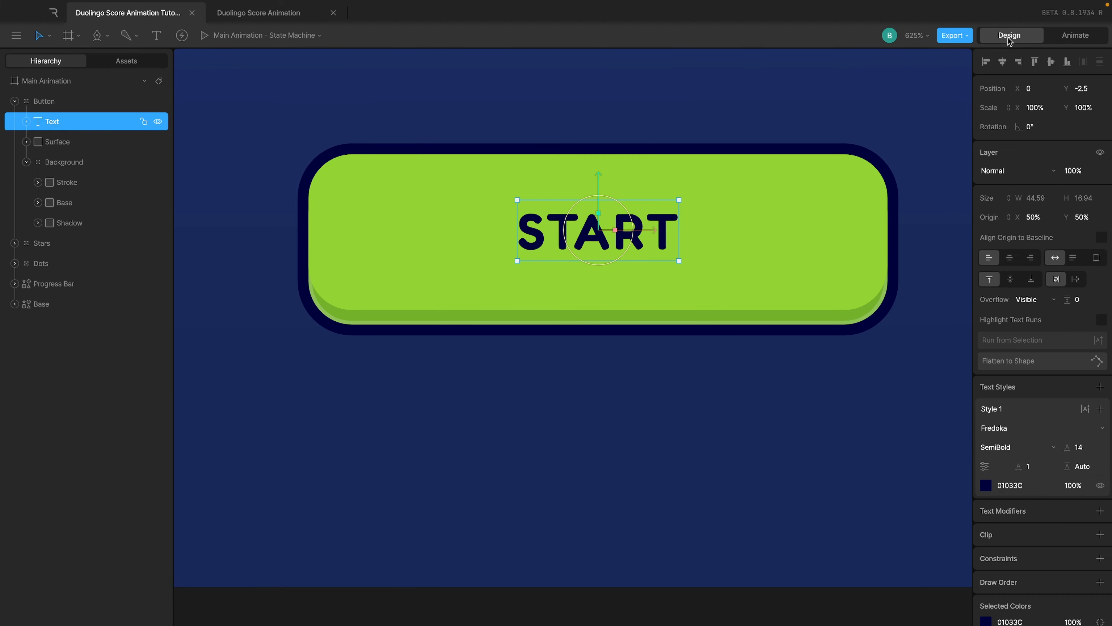
pyautogui.click(1090, 85)
pyautogui.write('-2')
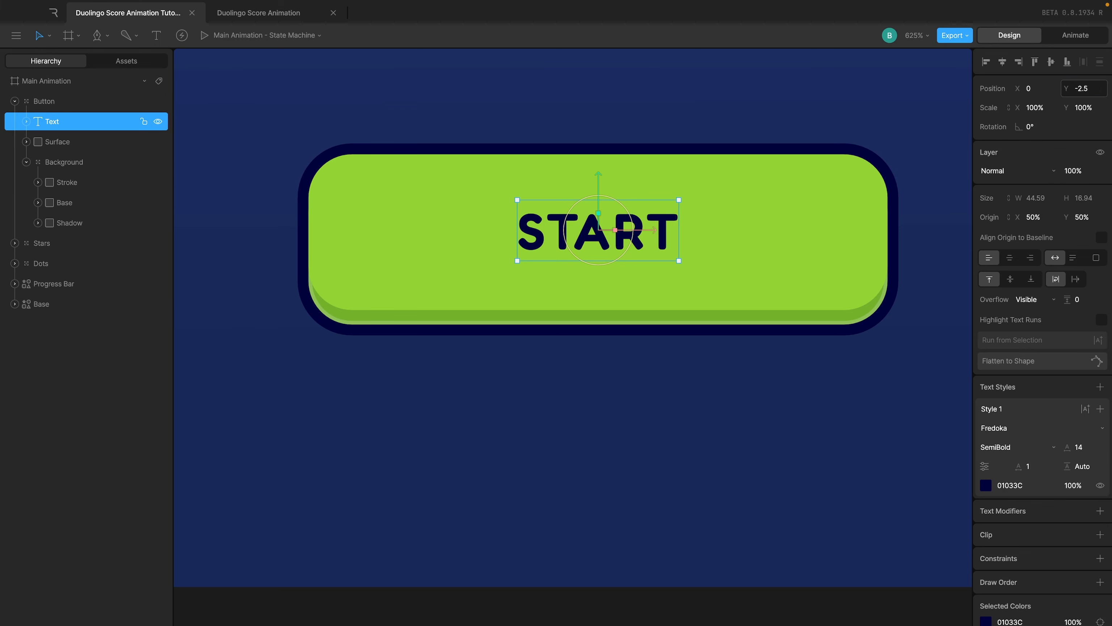
pyautogui.press('Return')
pyautogui.click(1049, 40)
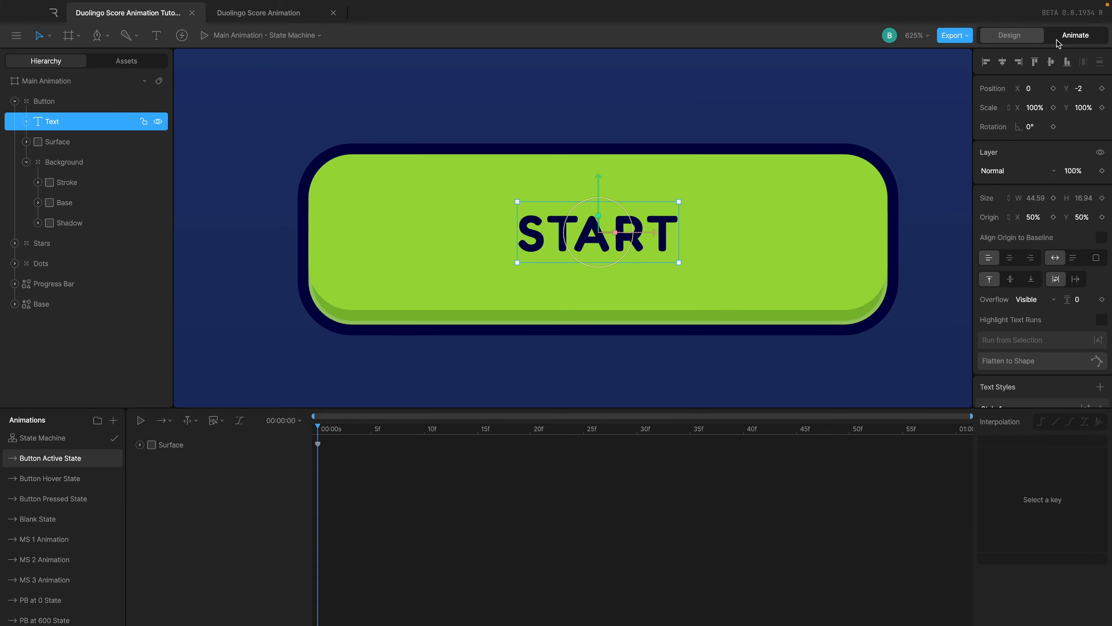
pyautogui.click(1027, 38)
pyautogui.click(1083, 33)
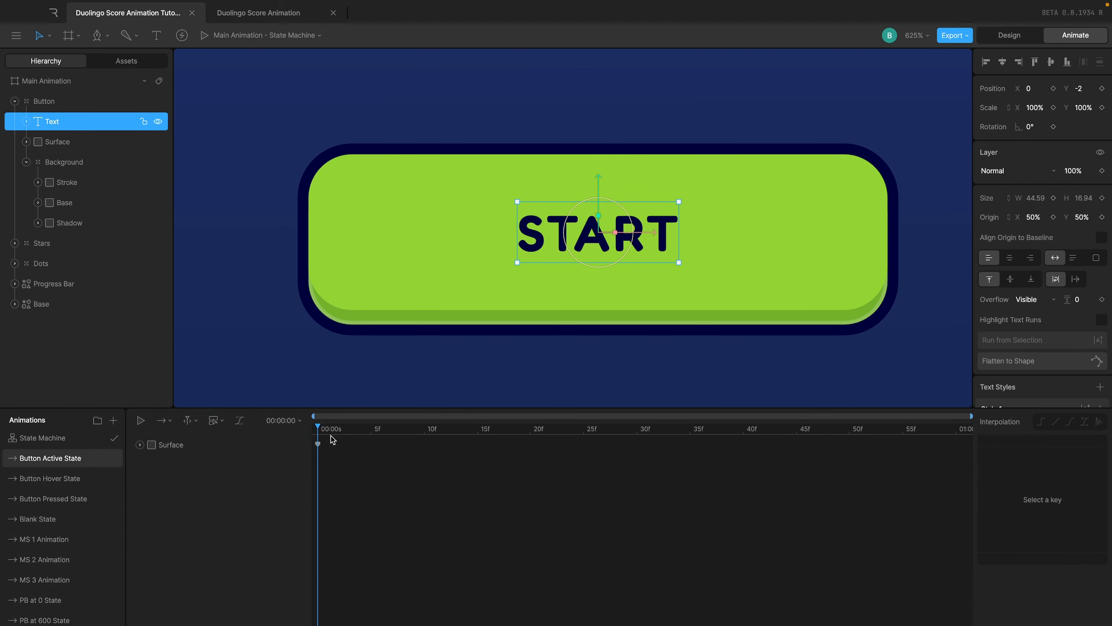
# In Button Pressed State, set the START text's Y position to 2 and deselect it
pyautogui.click(57, 480)
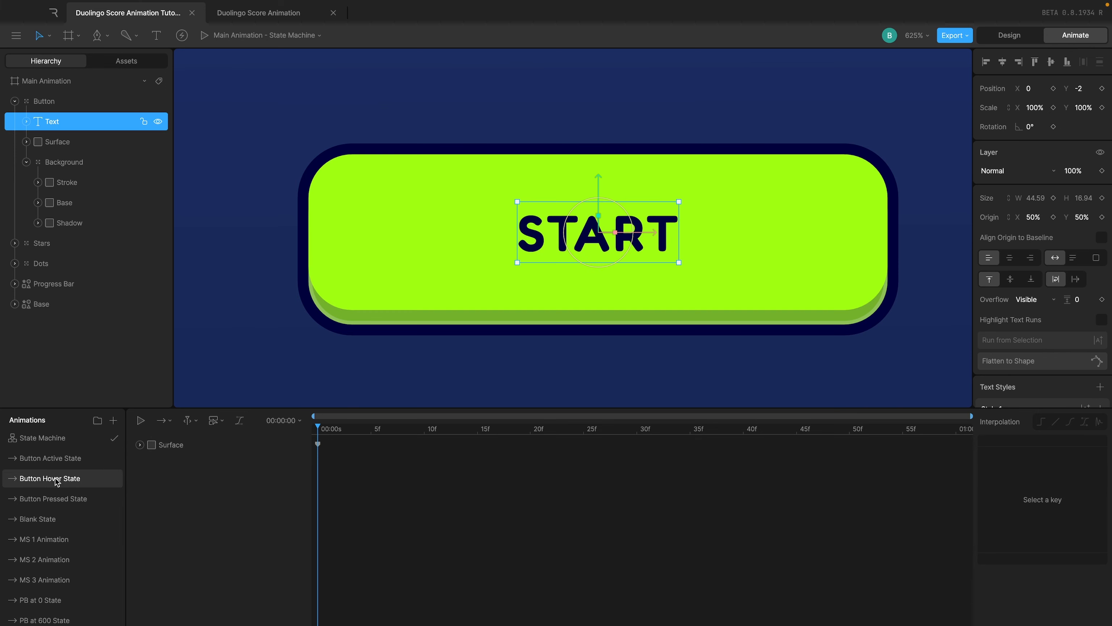
pyautogui.click(52, 504)
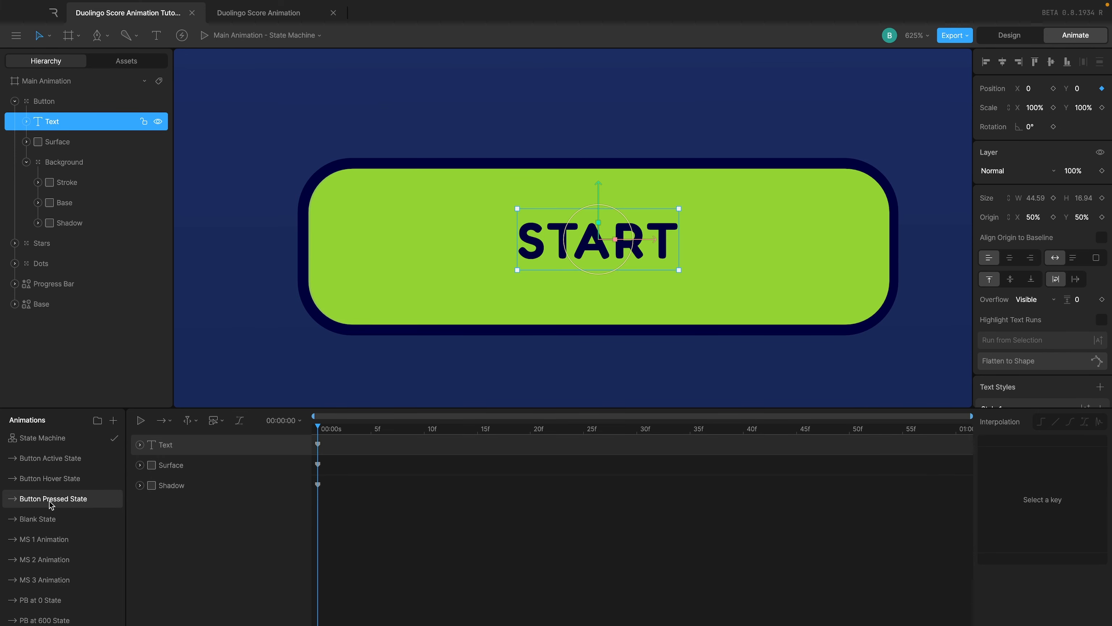
pyautogui.click(1077, 89)
pyautogui.write('2')
pyautogui.press('Return')
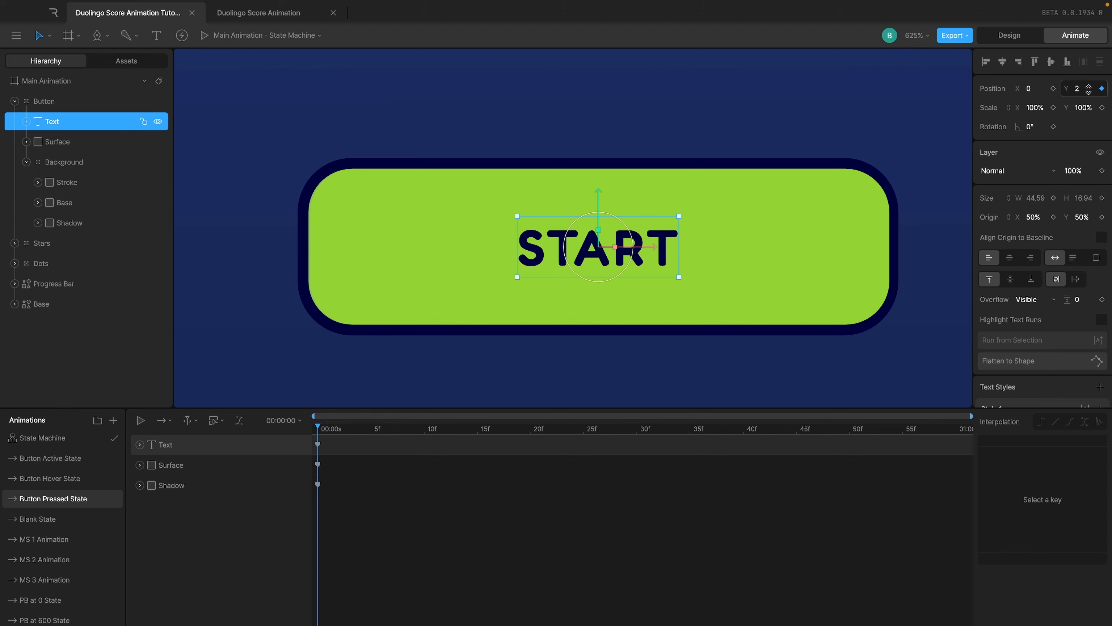
pyautogui.click(759, 158)
pyautogui.click(766, 121)
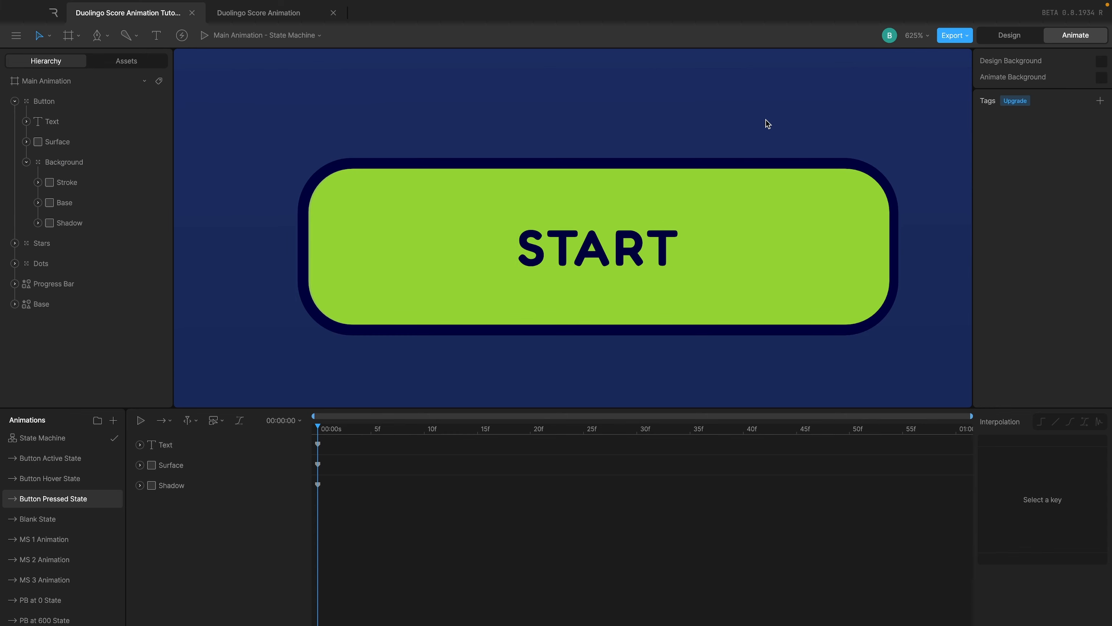
# Compare the Surface and Text positions and keyed objects between Button Hover State and Button Pressed State
pyautogui.click(171, 464)
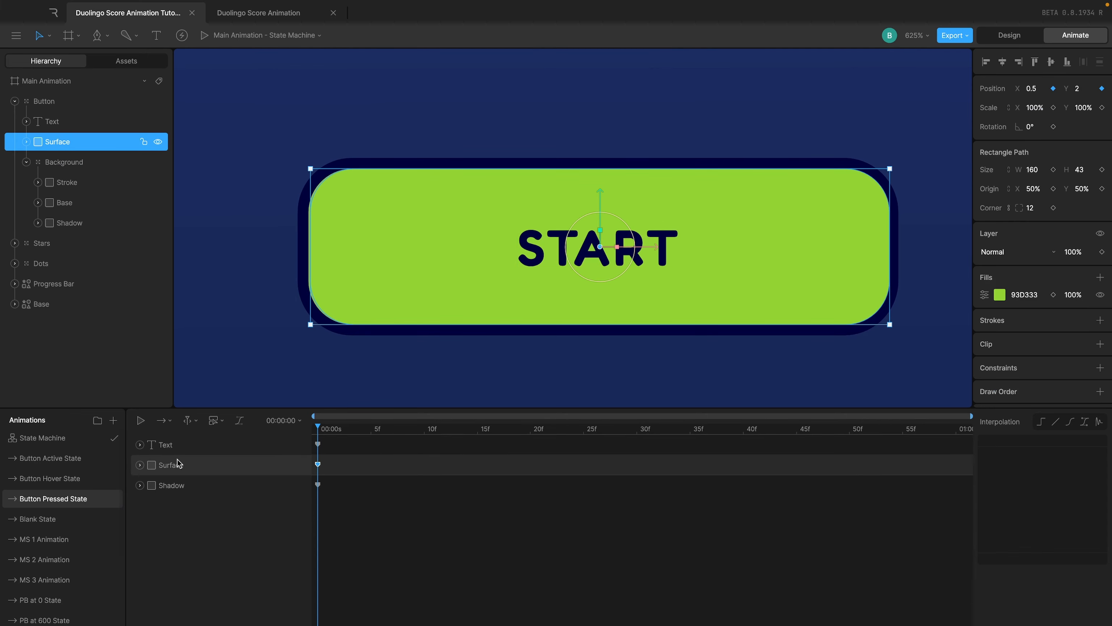
pyautogui.click(107, 484)
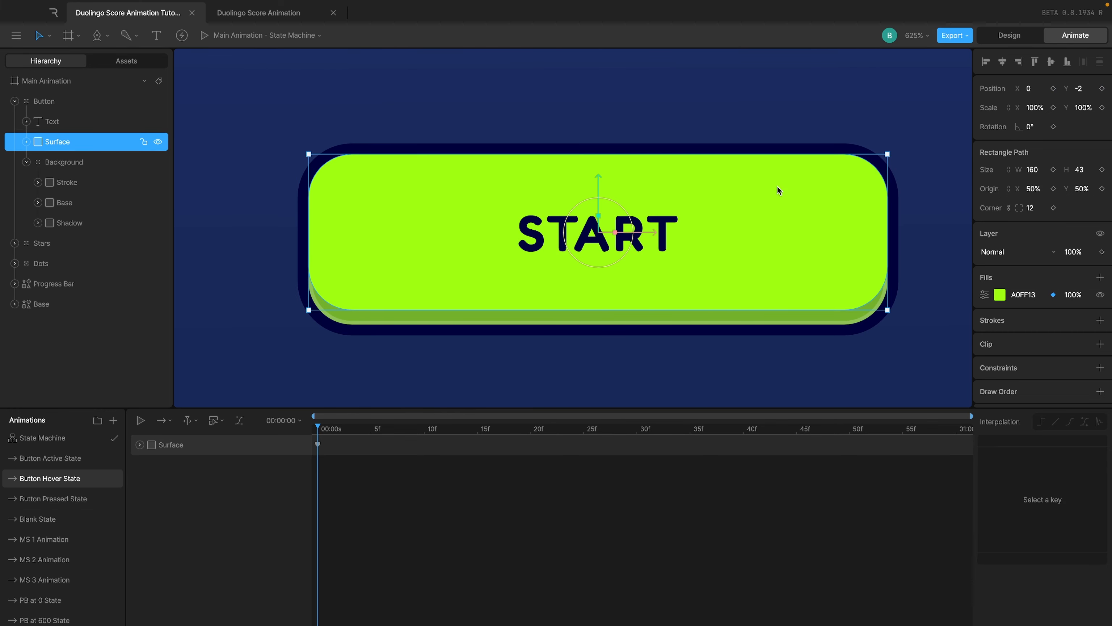
pyautogui.click(91, 499)
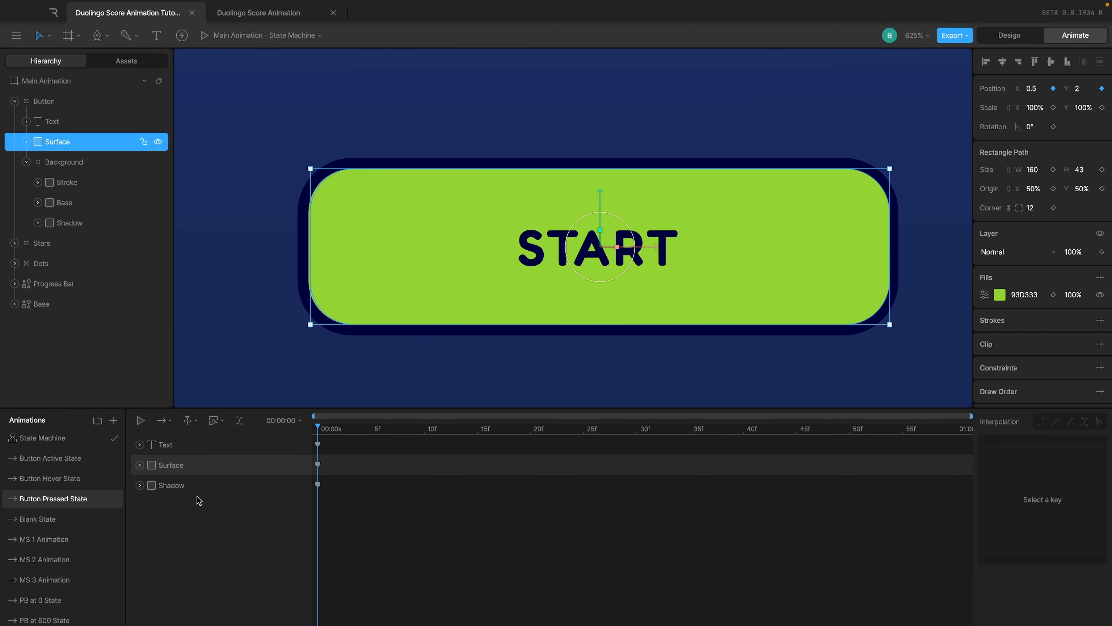
pyautogui.click(196, 445)
pyautogui.click(24, 482)
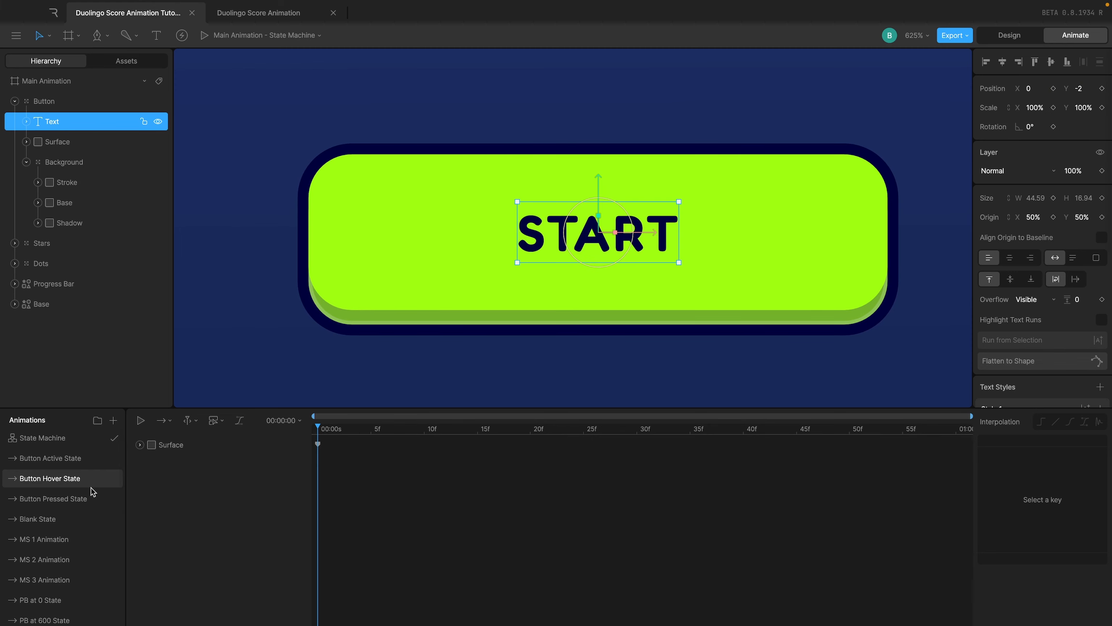
pyautogui.click(89, 499)
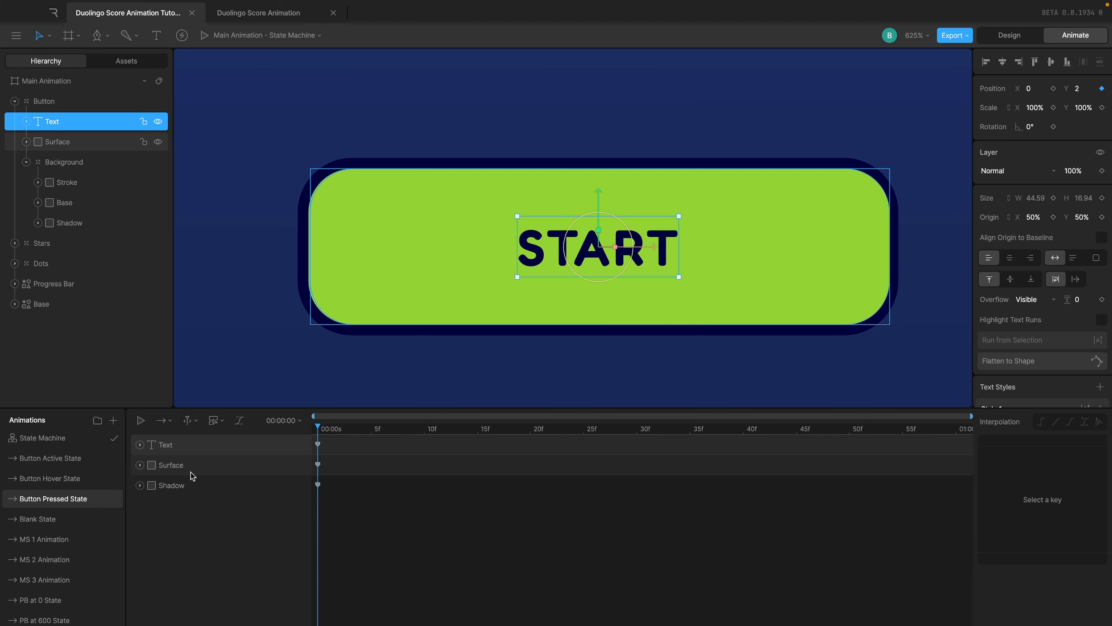
pyautogui.click(73, 481)
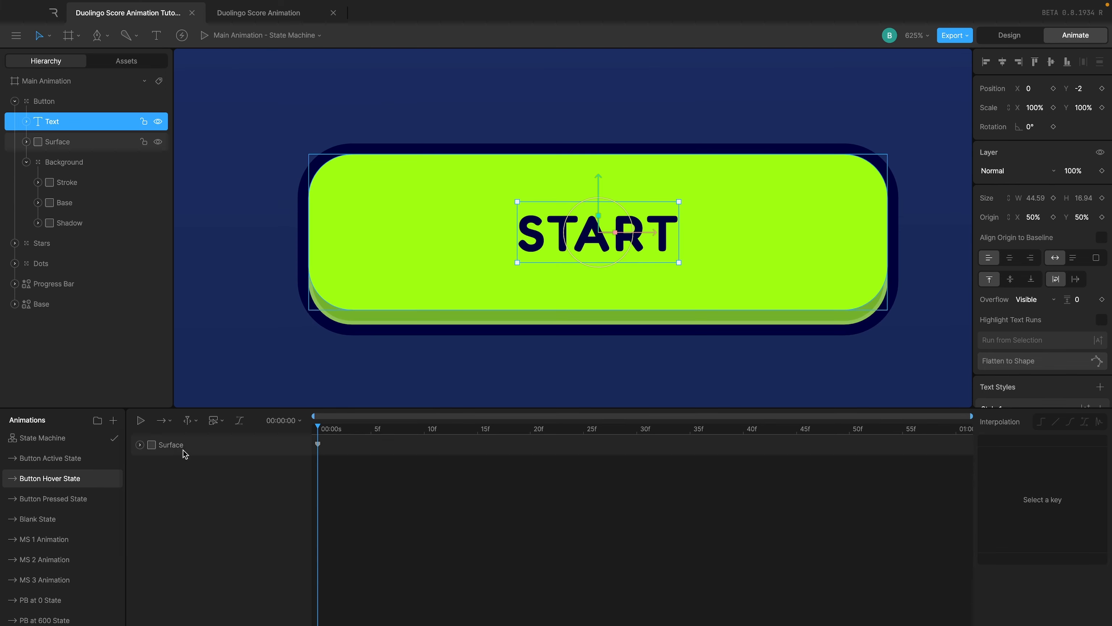
# In Button Hover State, key the START text's Y position at -2
pyautogui.click(174, 446)
pyautogui.click(82, 499)
pyautogui.click(168, 446)
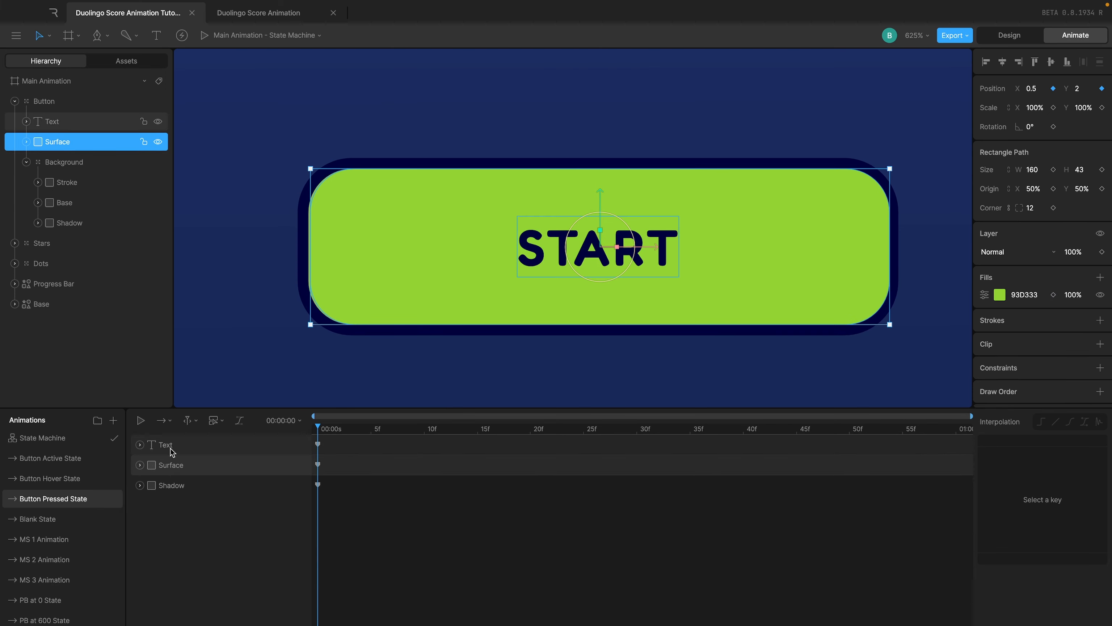
pyautogui.click(175, 486)
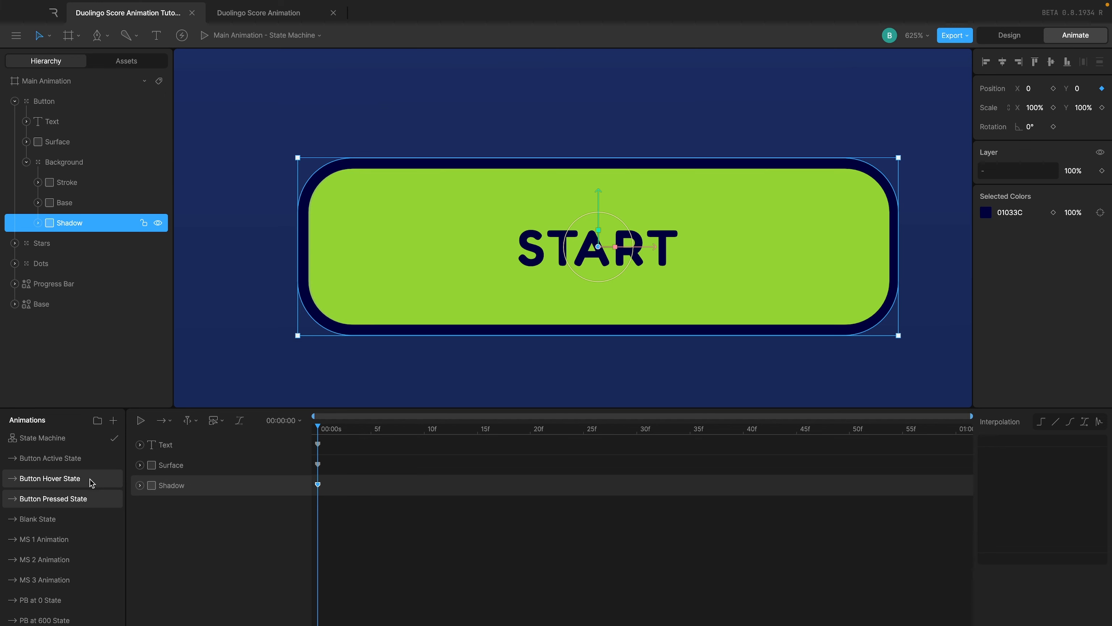
pyautogui.click(66, 478)
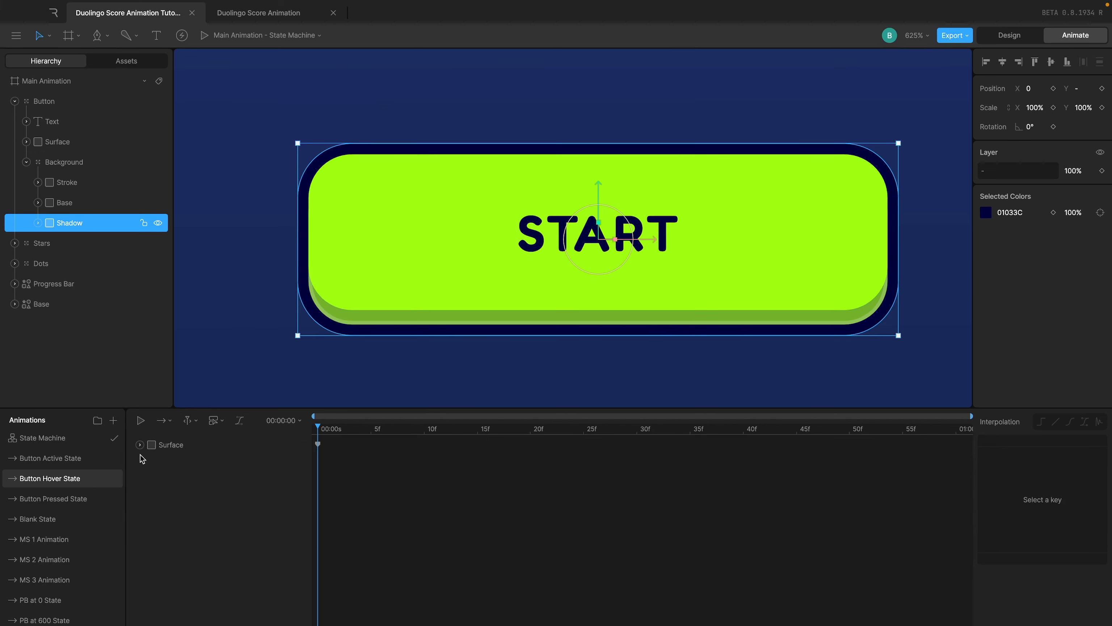
pyautogui.click(117, 123)
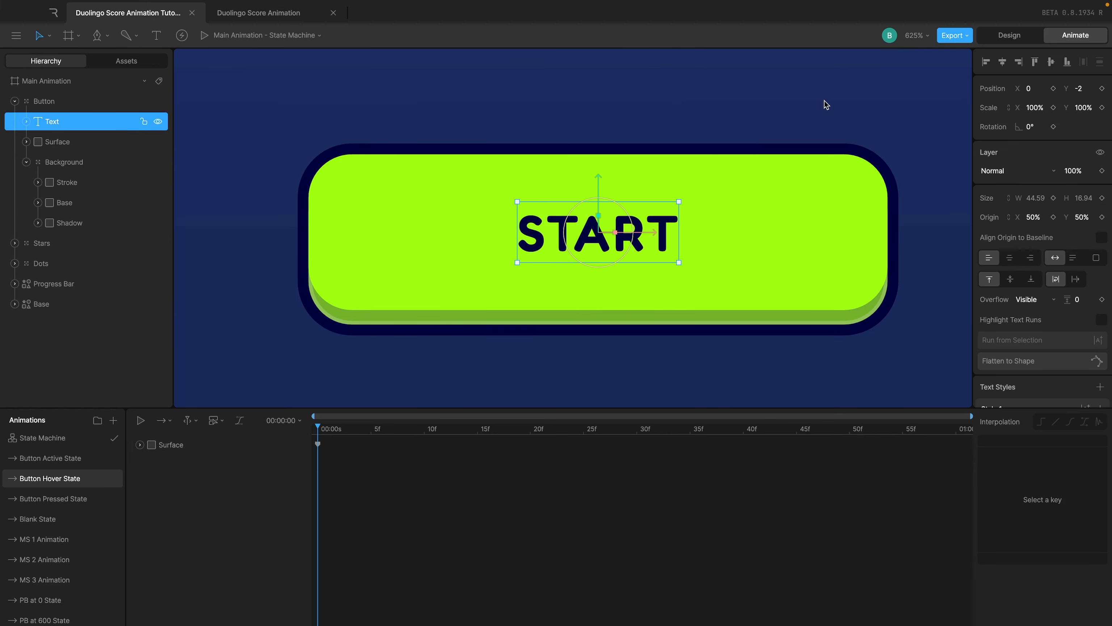
pyautogui.click(1101, 88)
# In Button Pressed State, delete the Surface's X position key
pyautogui.click(73, 498)
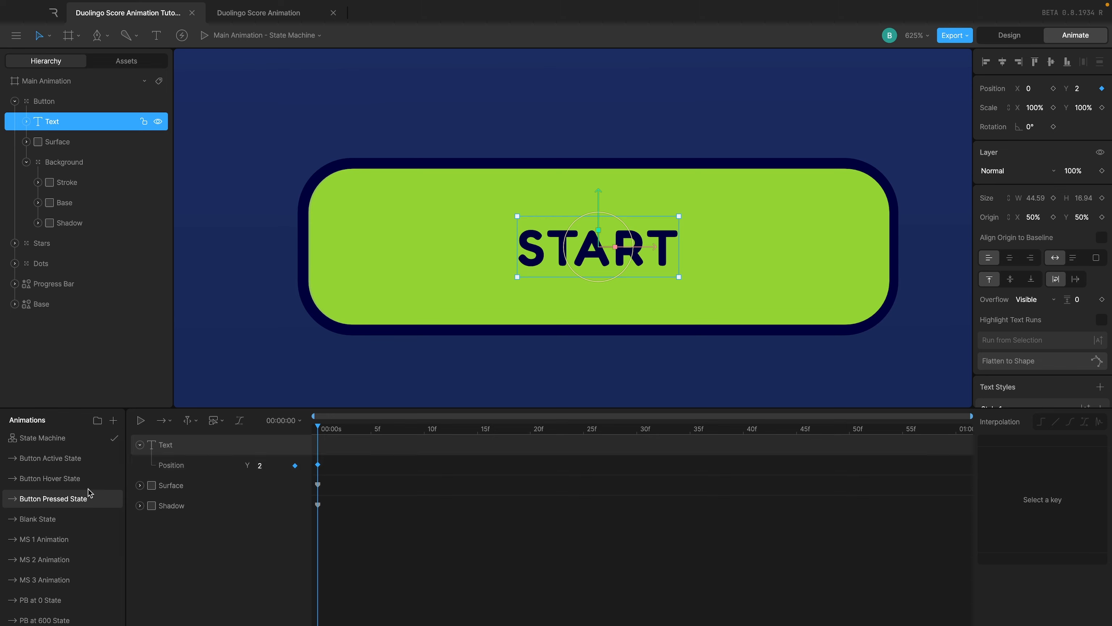
pyautogui.click(81, 481)
pyautogui.click(140, 444)
pyautogui.click(46, 499)
pyautogui.click(153, 487)
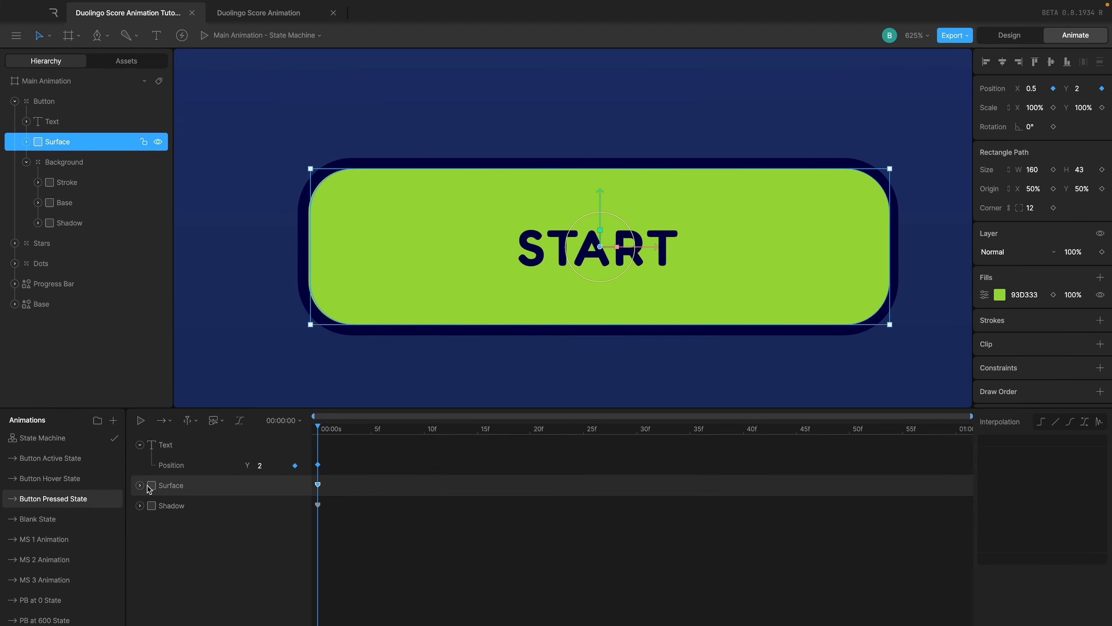
pyautogui.click(140, 486)
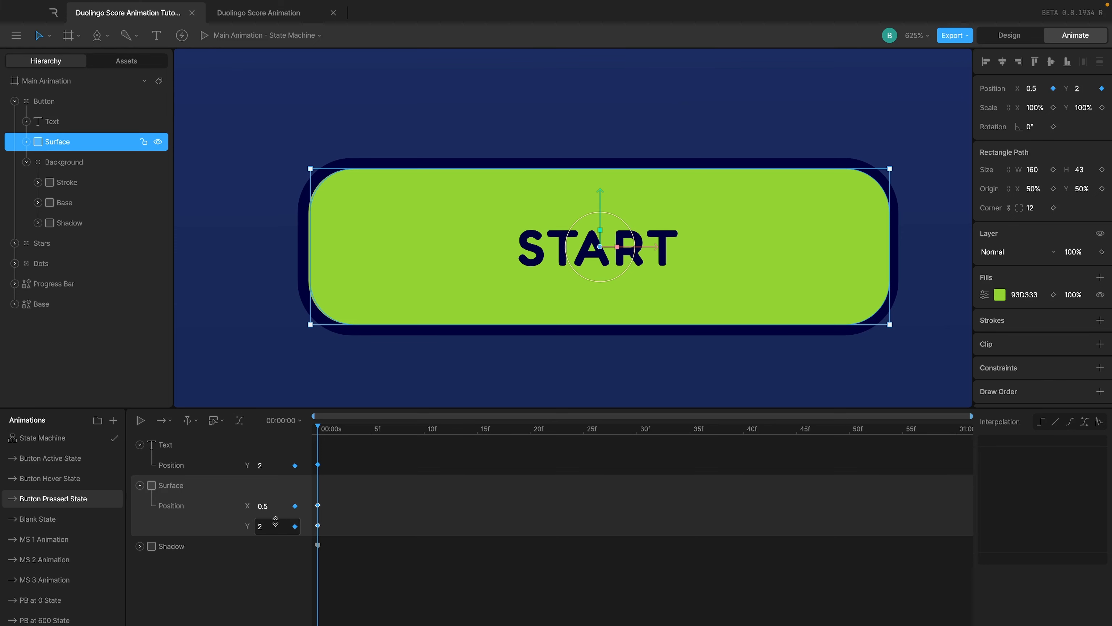
pyautogui.moveTo(343, 508); pyautogui.dragTo(263, 499)
pyautogui.press('Delete')
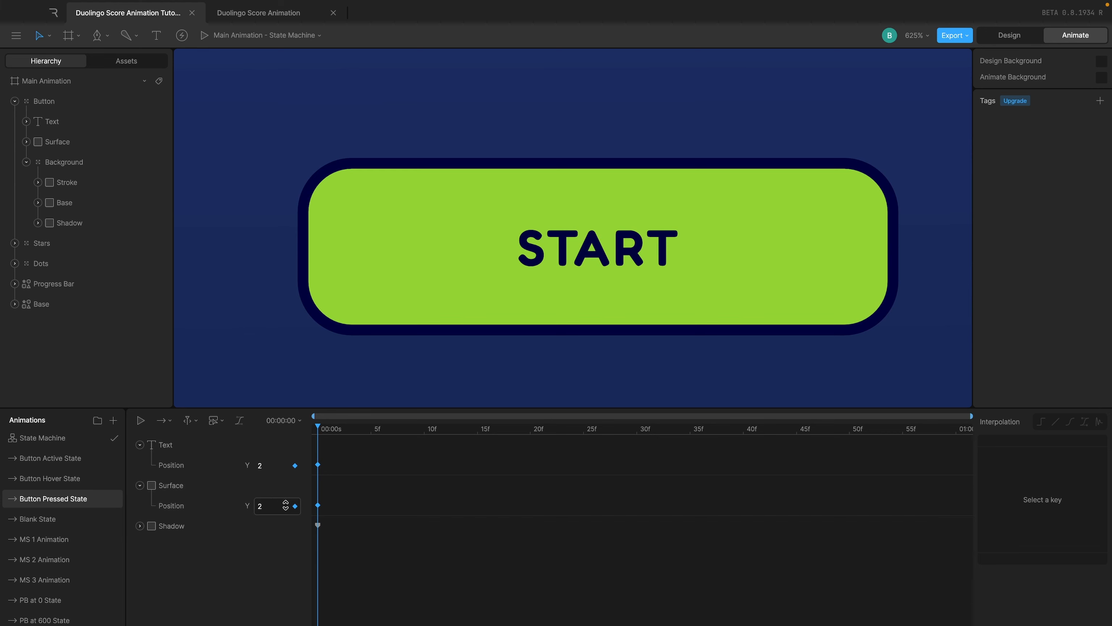
# In Button Hover State, key the Surface's Y position at -2
pyautogui.click(139, 485)
pyautogui.click(140, 485)
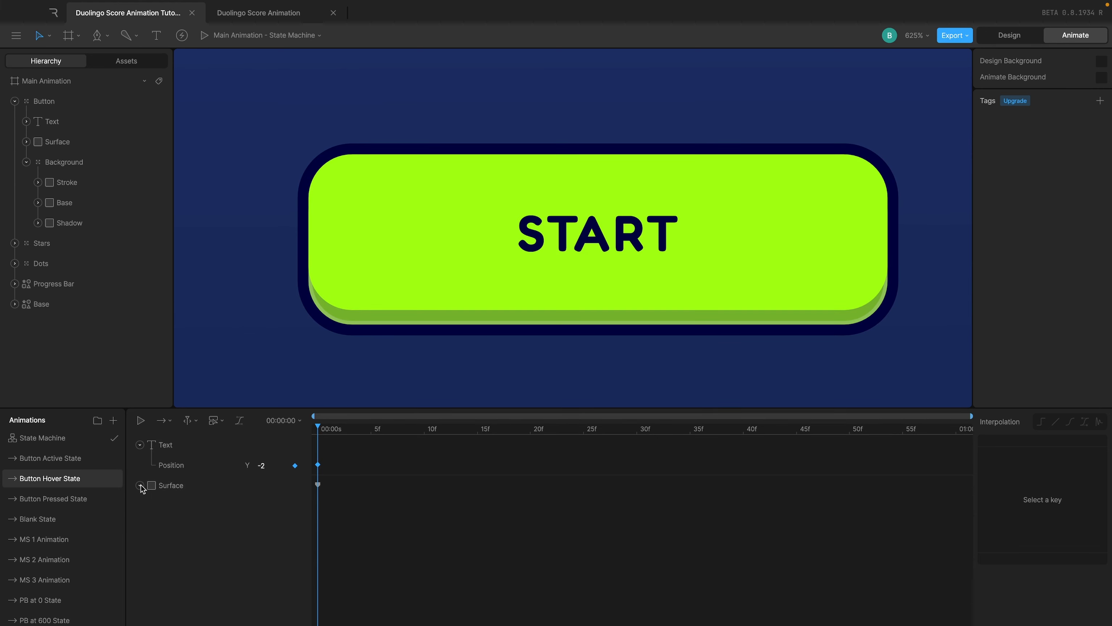
pyautogui.click(140, 486)
pyautogui.click(151, 505)
pyautogui.click(171, 486)
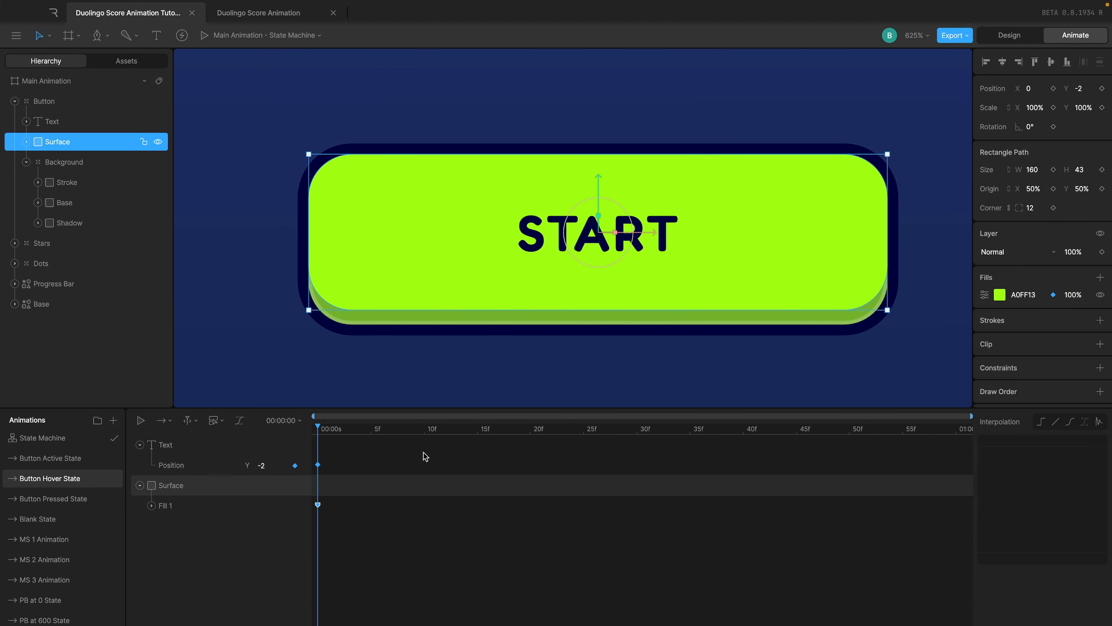
pyautogui.click(1102, 88)
# In Button Pressed State, delete the Y position key of the Shadow's path
pyautogui.click(82, 498)
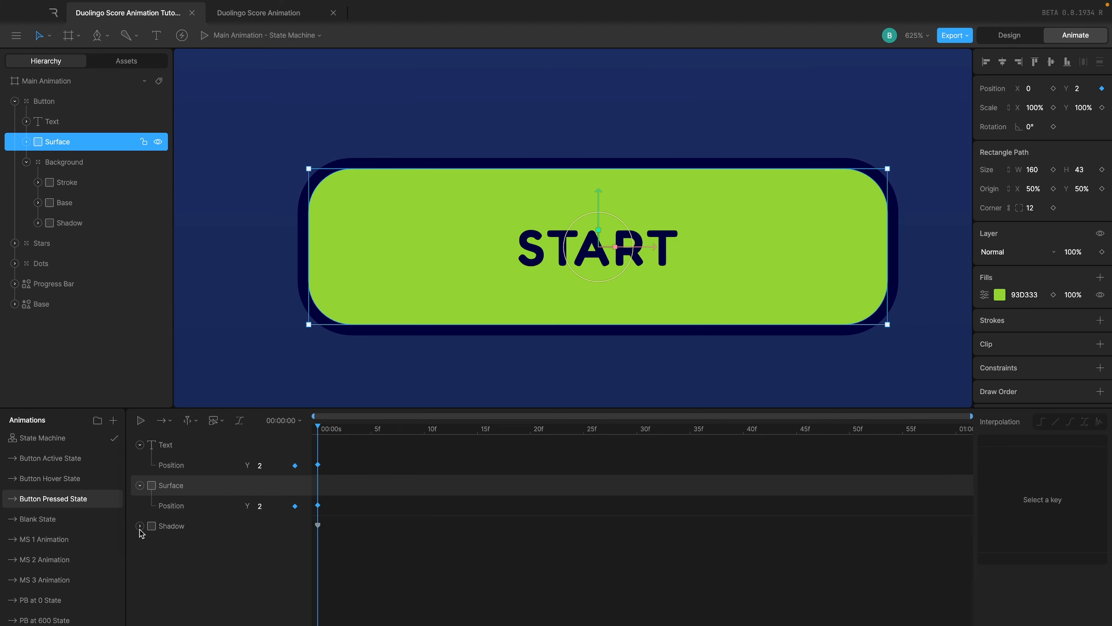
pyautogui.click(179, 547)
pyautogui.click(152, 567)
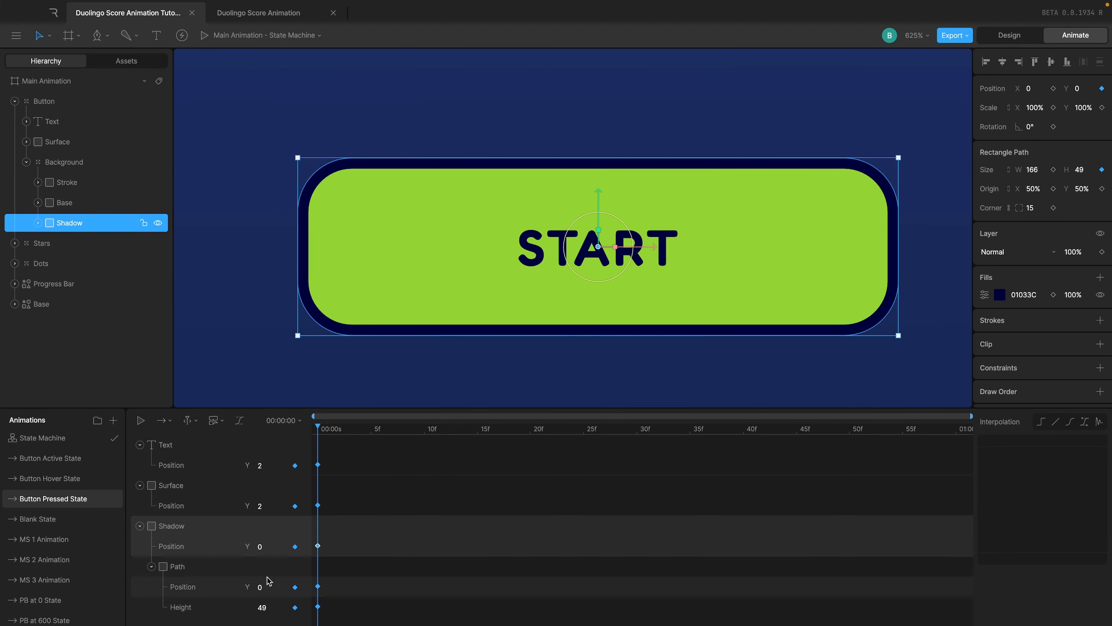
pyautogui.click(318, 586)
pyautogui.press('Delete')
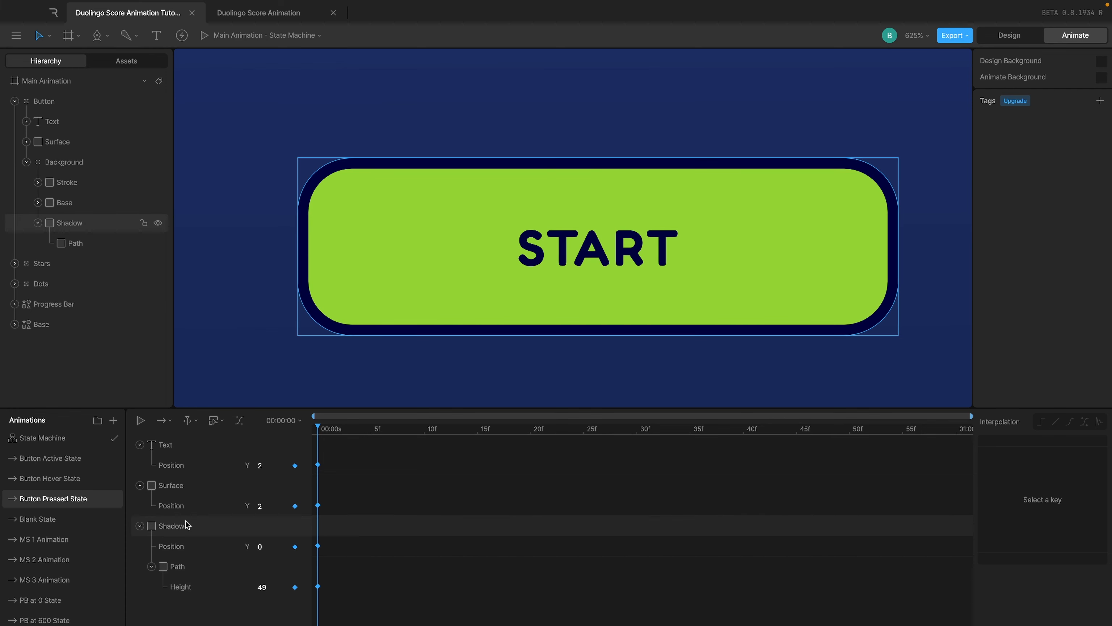
# In Button Hover State, key the Shadow's Y position at -2 and its path's height at 53
pyautogui.click(68, 224)
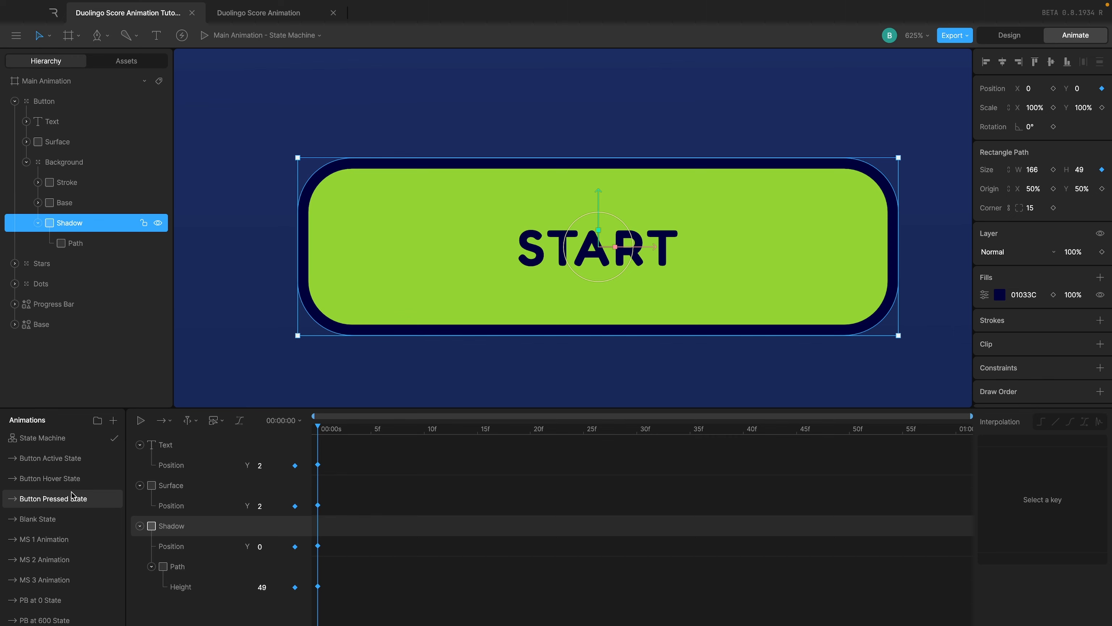
pyautogui.click(73, 478)
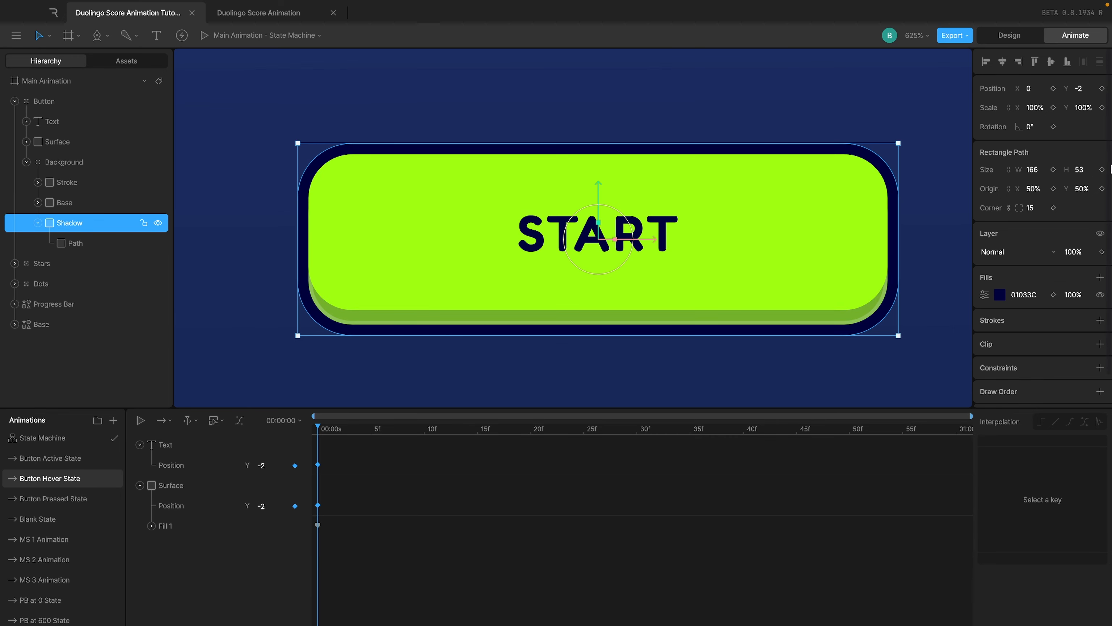
pyautogui.click(1102, 89)
pyautogui.click(77, 243)
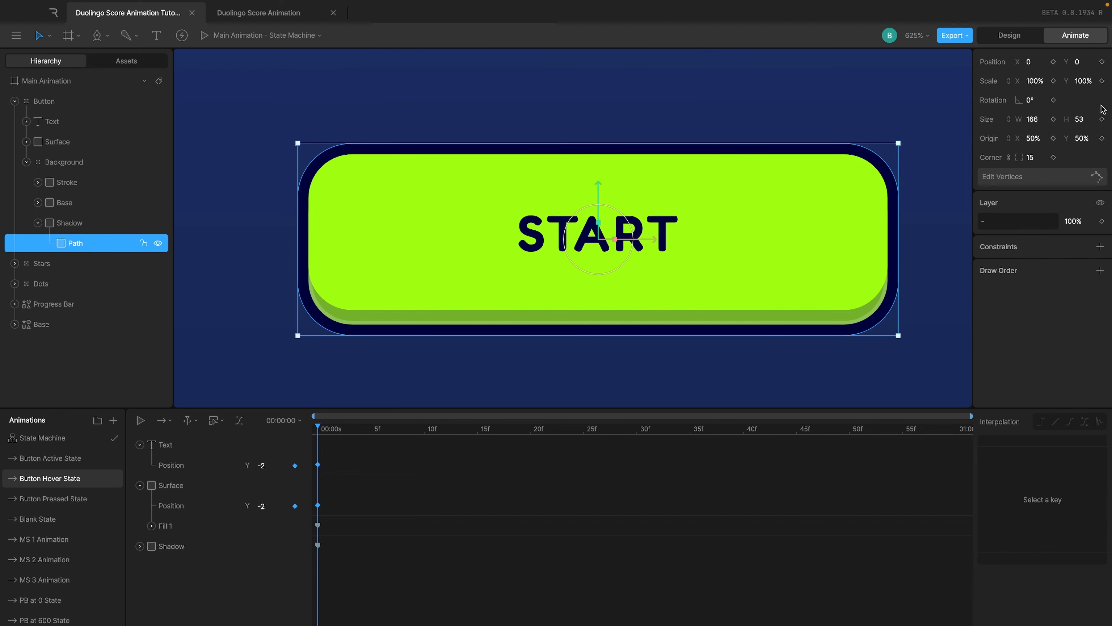
pyautogui.click(1102, 120)
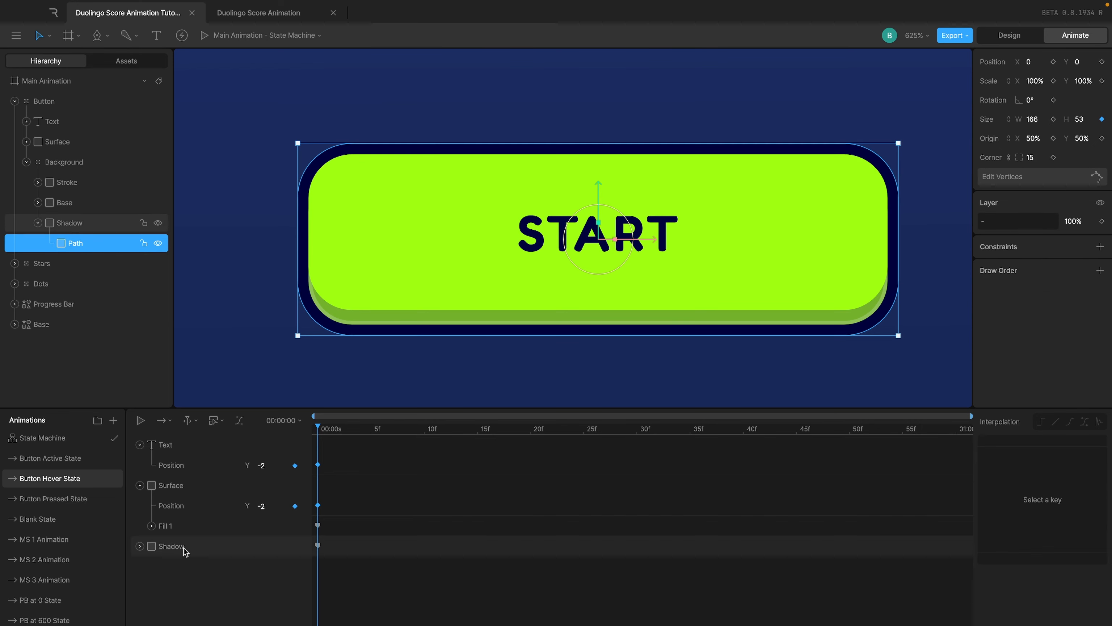
# Compare the keyed Text, Surface, Shadow and Path properties between Button Hover State and Button Pressed State
pyautogui.click(140, 546)
pyautogui.click(57, 499)
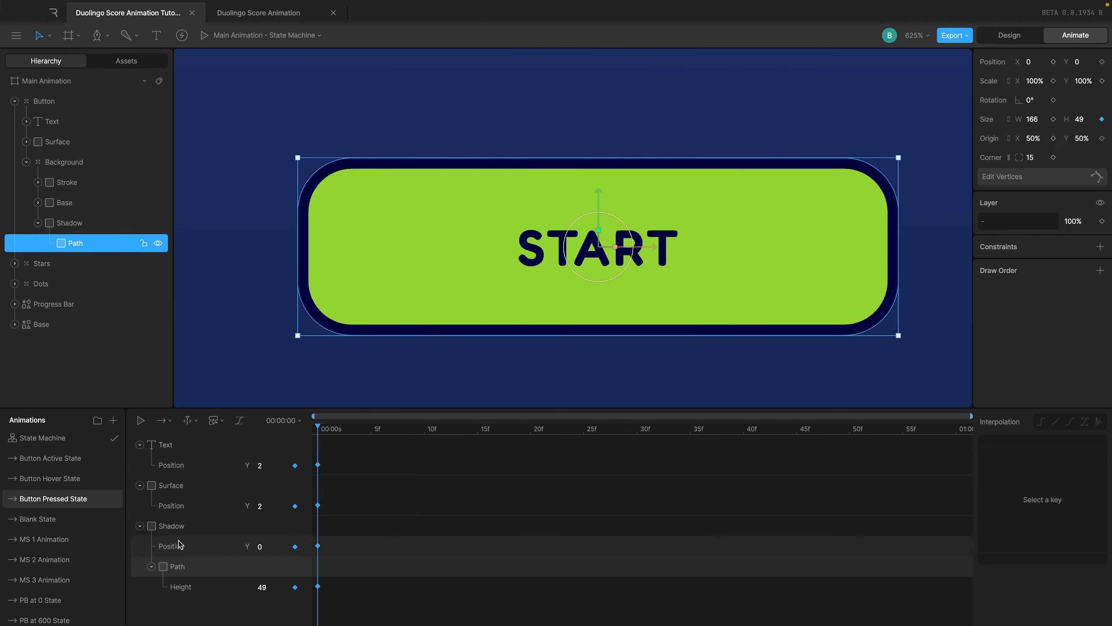
pyautogui.click(66, 479)
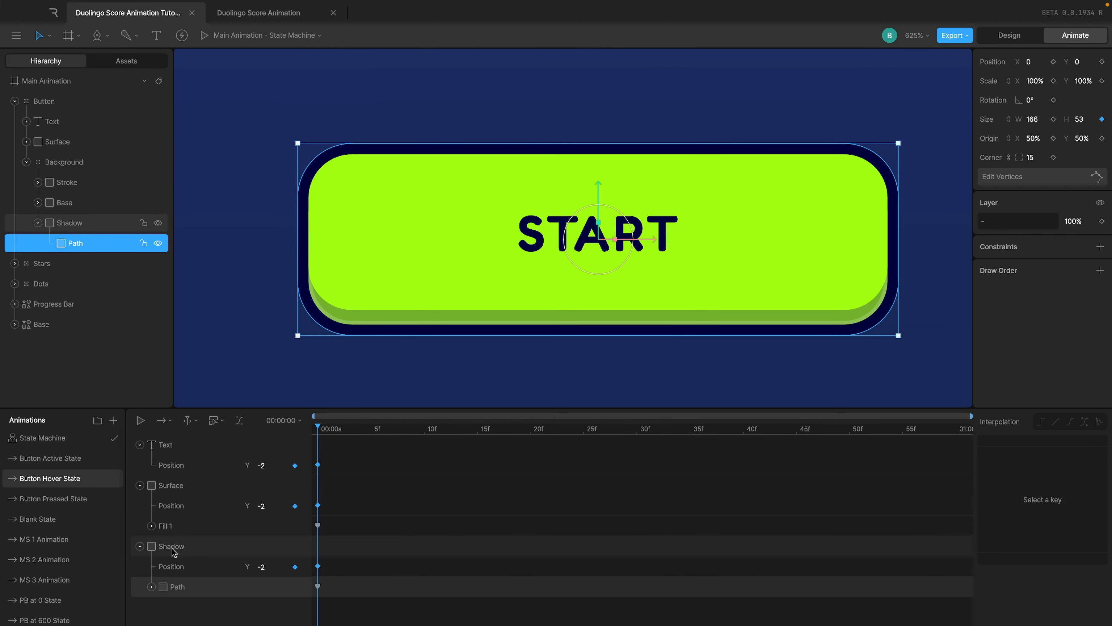
pyautogui.click(73, 499)
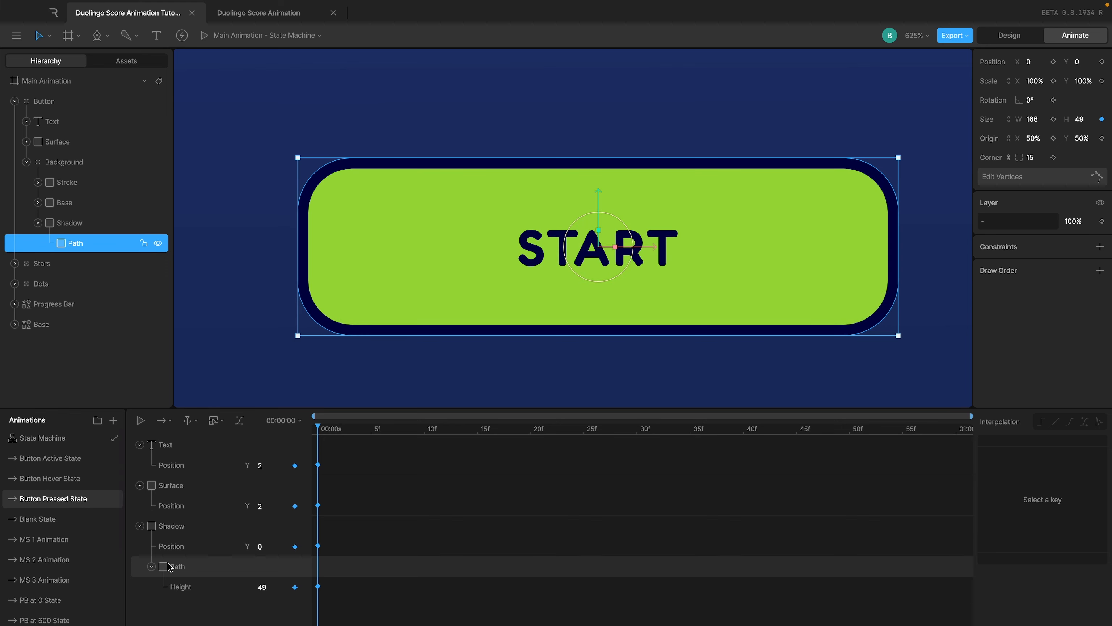
pyautogui.click(85, 478)
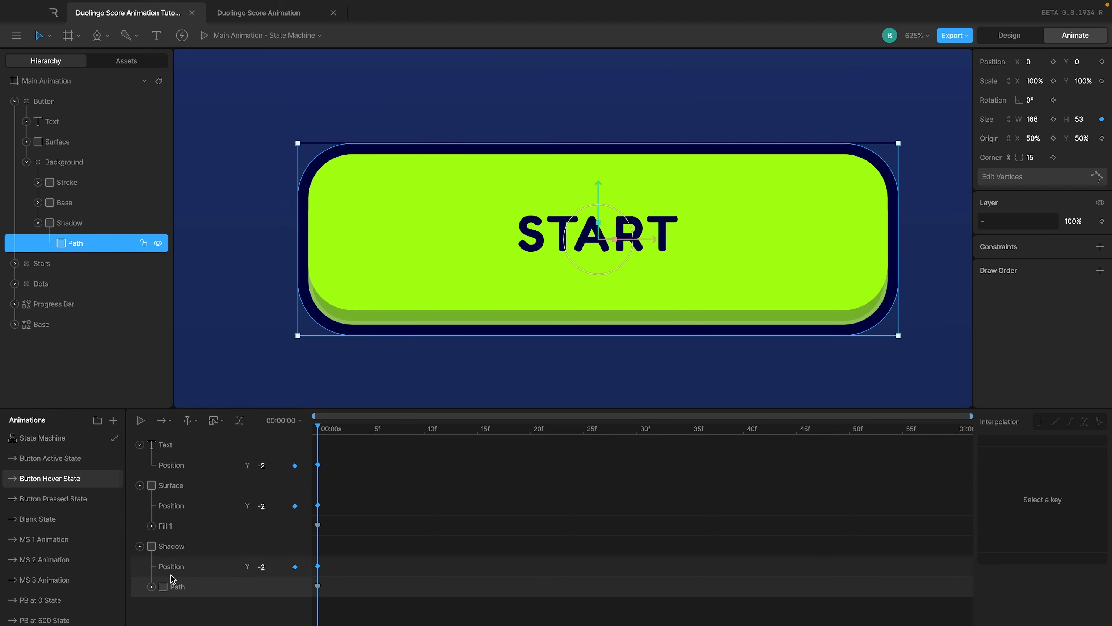
pyautogui.click(151, 587)
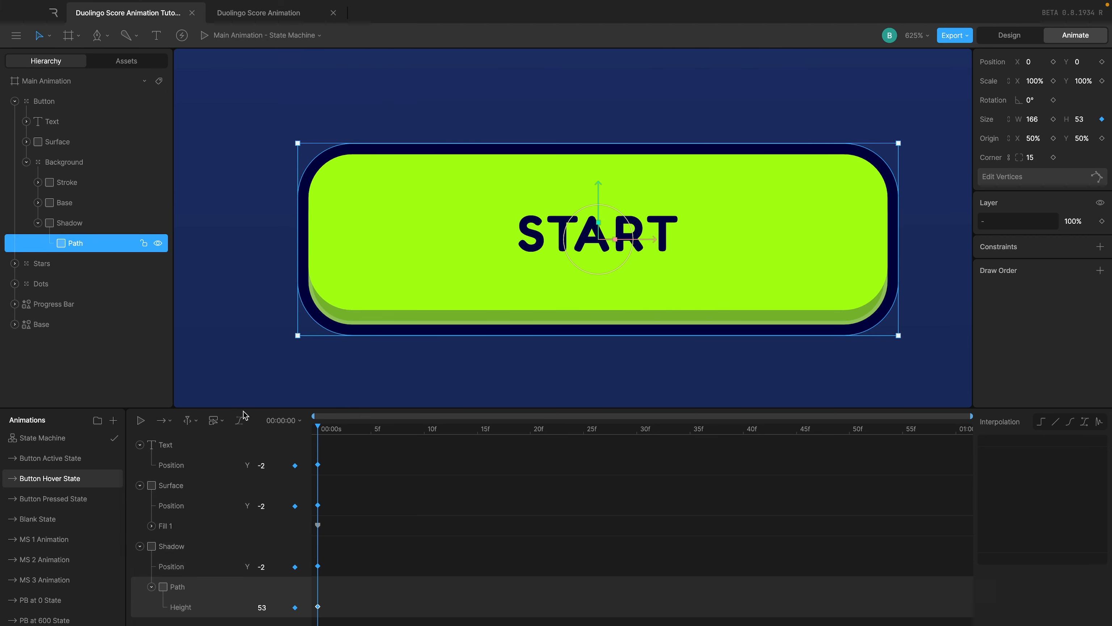
pyautogui.click(72, 498)
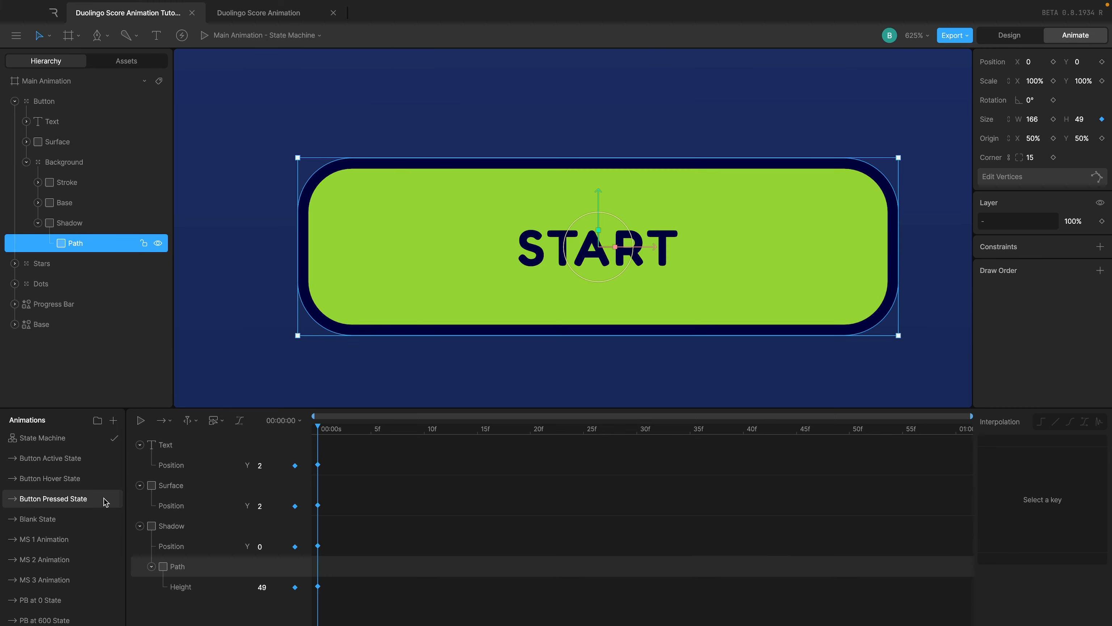
pyautogui.click(70, 479)
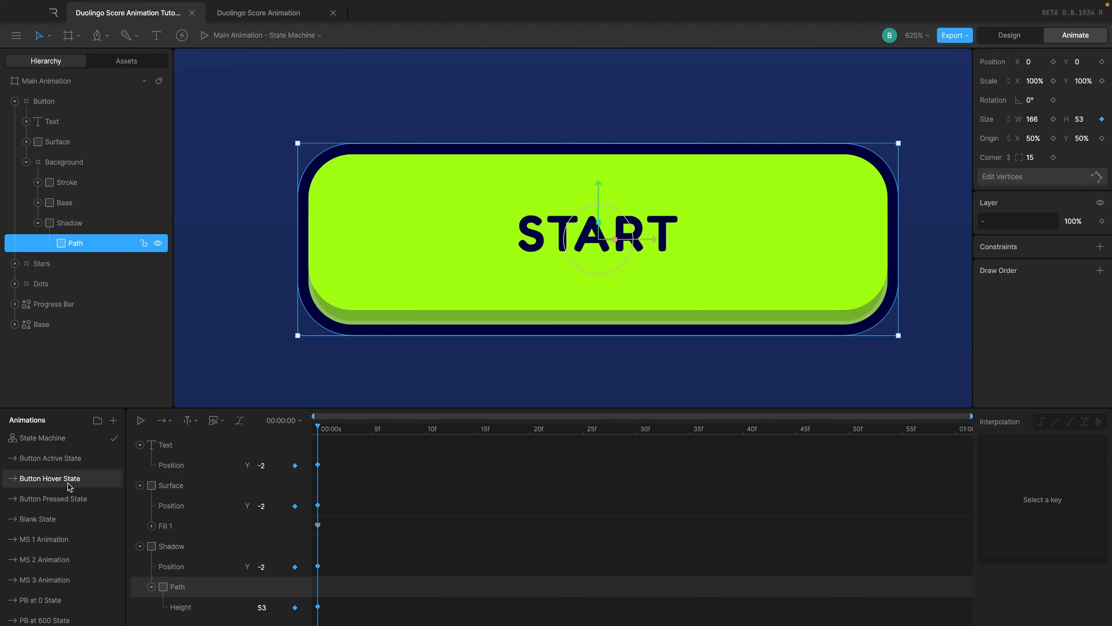
pyautogui.click(72, 499)
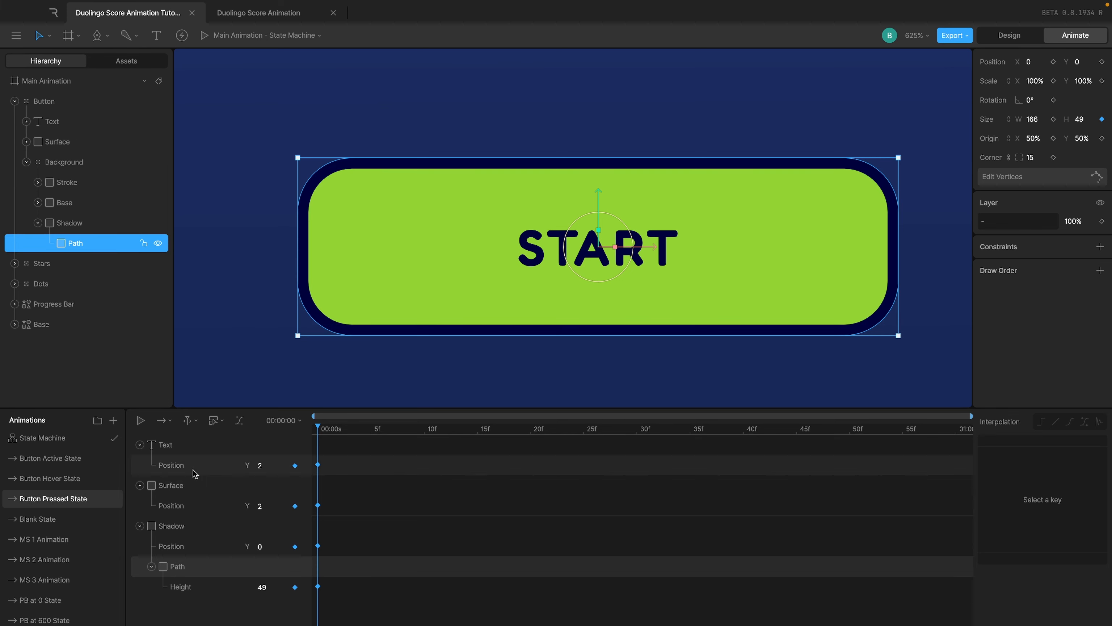
pyautogui.click(65, 479)
pyautogui.click(167, 524)
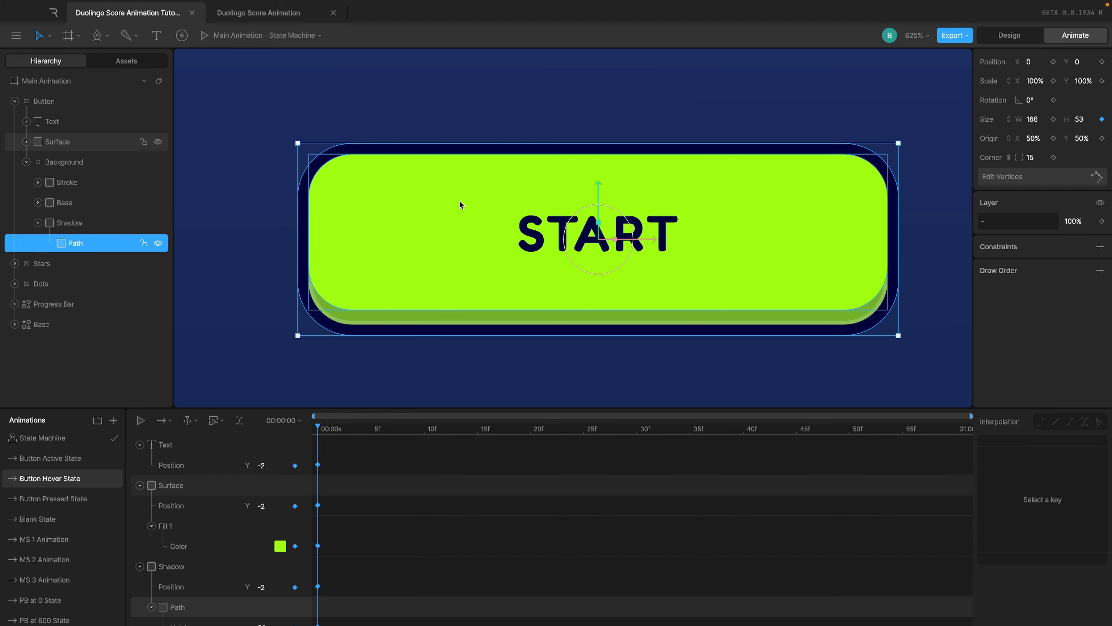
# In Button Pressed State, key the Surface's fill color at 93D333
pyautogui.click(65, 498)
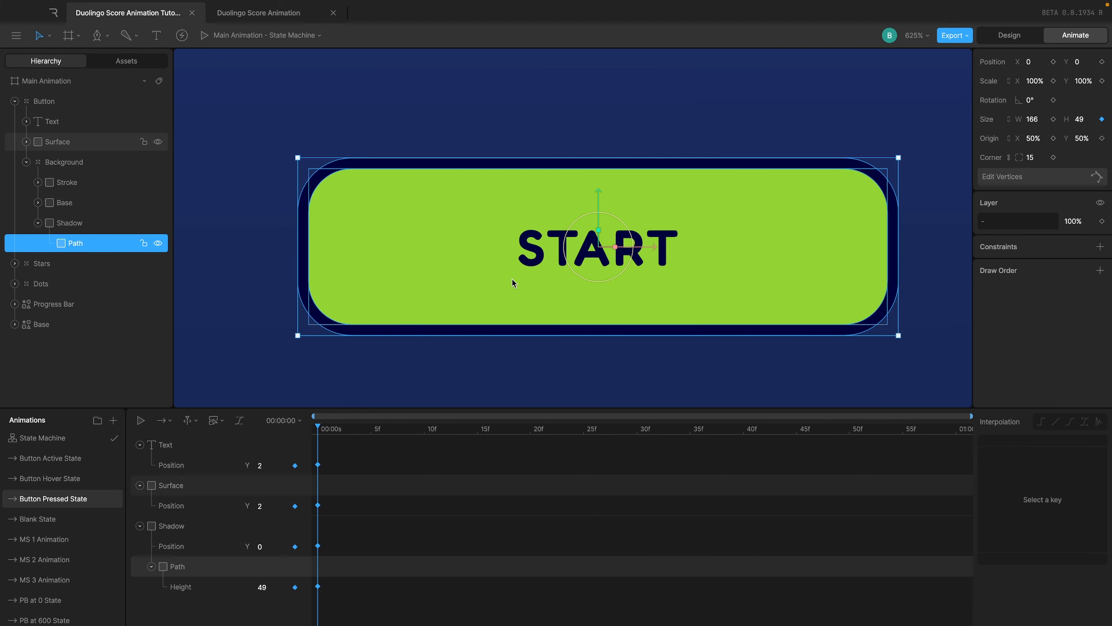
pyautogui.click(174, 492)
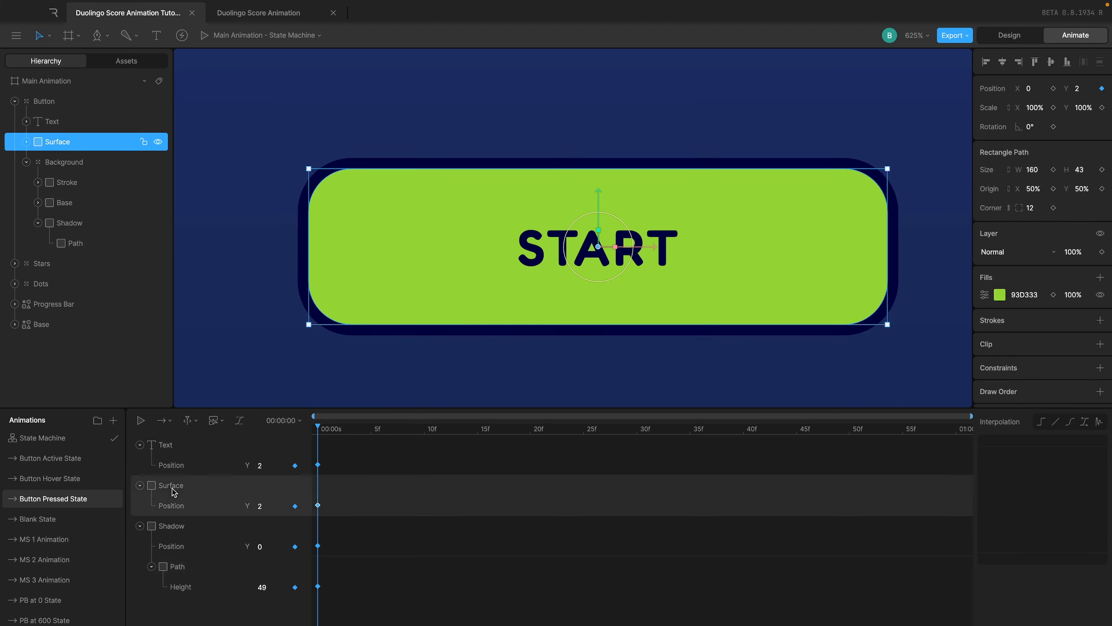
pyautogui.click(1053, 295)
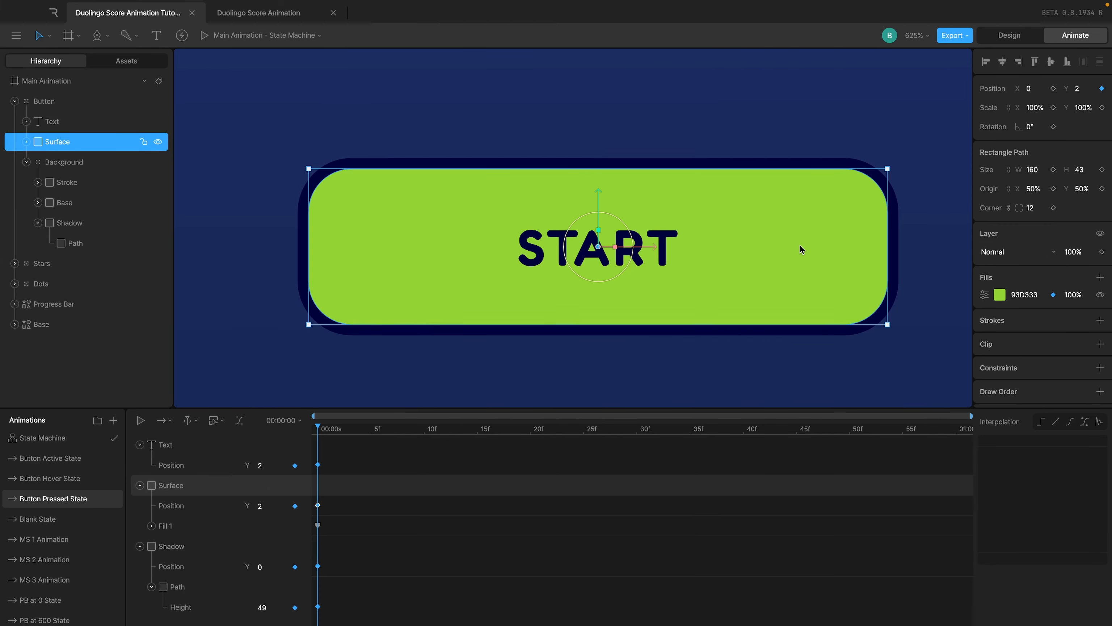
# Open the State Machine and inspect the transition from Button Hover State to Button Pressed State
pyautogui.click(43, 438)
pyautogui.click(833, 499)
pyautogui.click(791, 530)
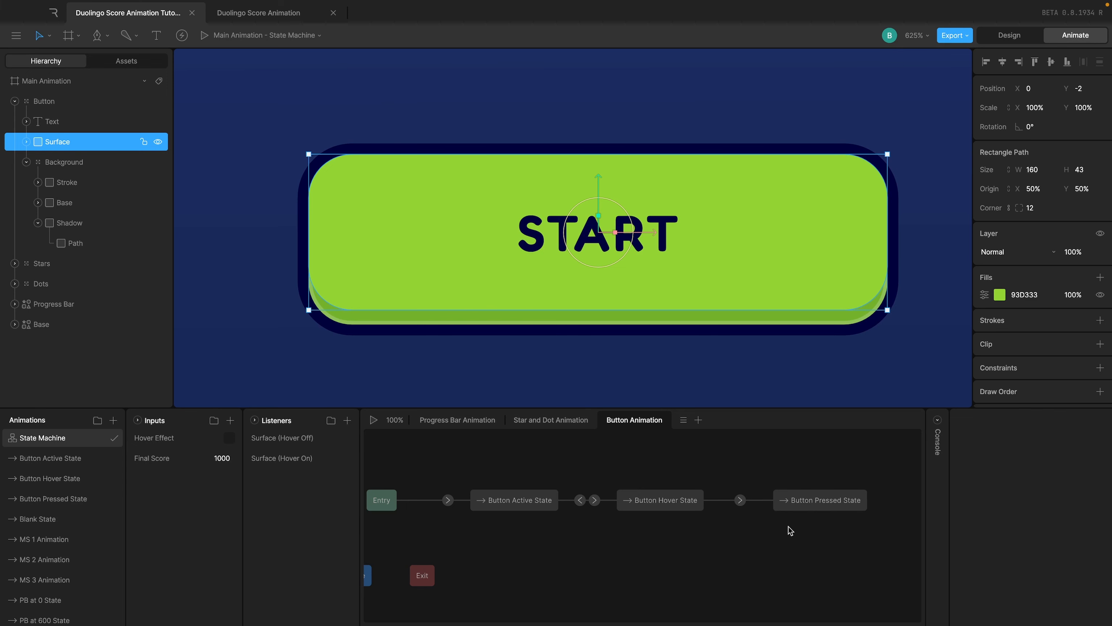
pyautogui.click(739, 500)
pyautogui.moveTo(736, 501); pyautogui.dragTo(663, 495)
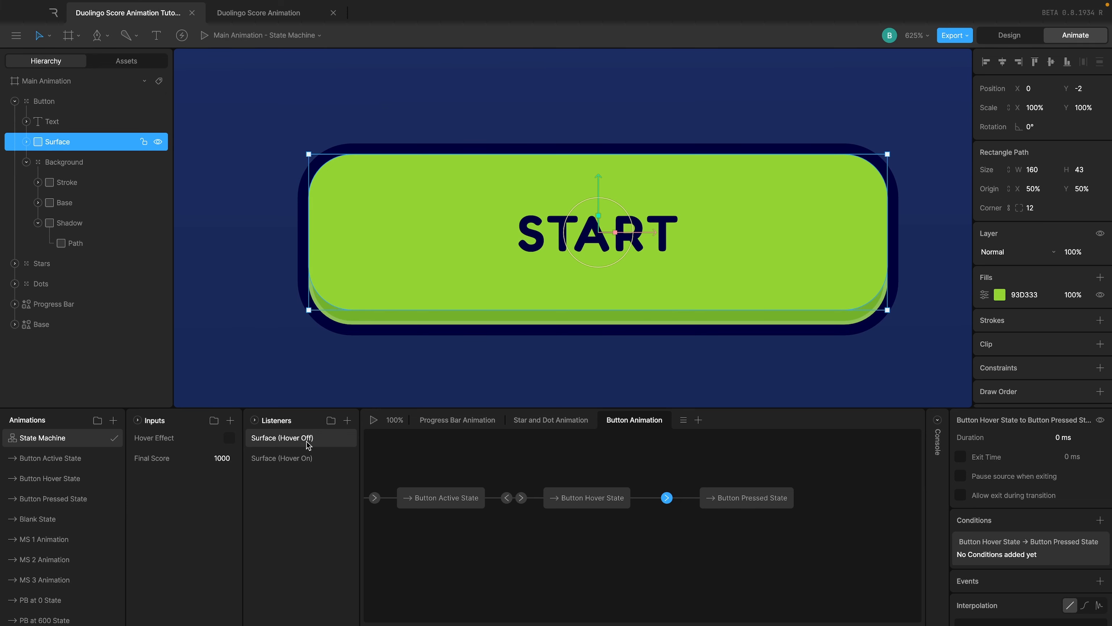
# Add a listener on the Surface and name it Surface (Press Down)
pyautogui.click(347, 420)
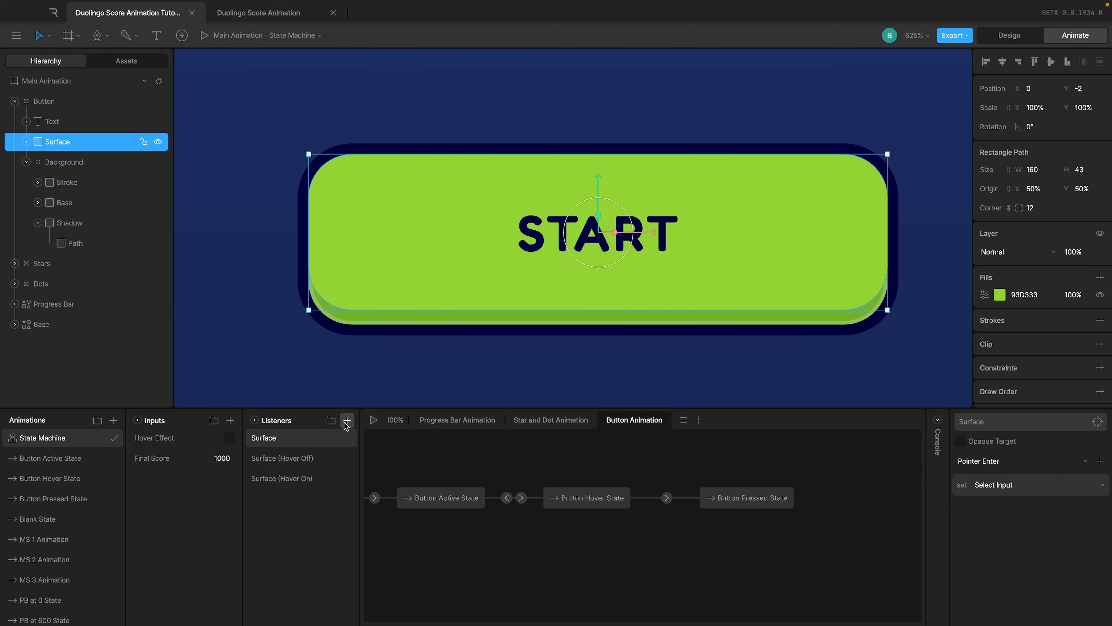
pyautogui.doubleClick(267, 438)
pyautogui.press('Return')
pyautogui.doubleClick(285, 438)
pyautogui.press('BackSpace')
# Set the Surface (Press Down) listener to respond to Pointer Down and check which inputs it can set
pyautogui.click(983, 461)
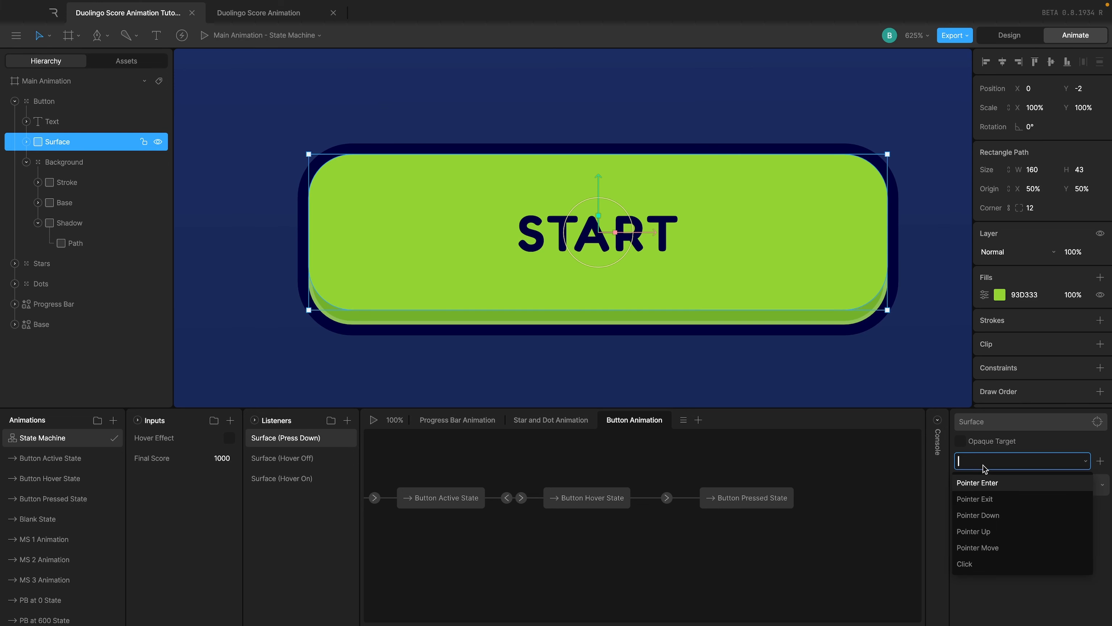
pyautogui.click(993, 515)
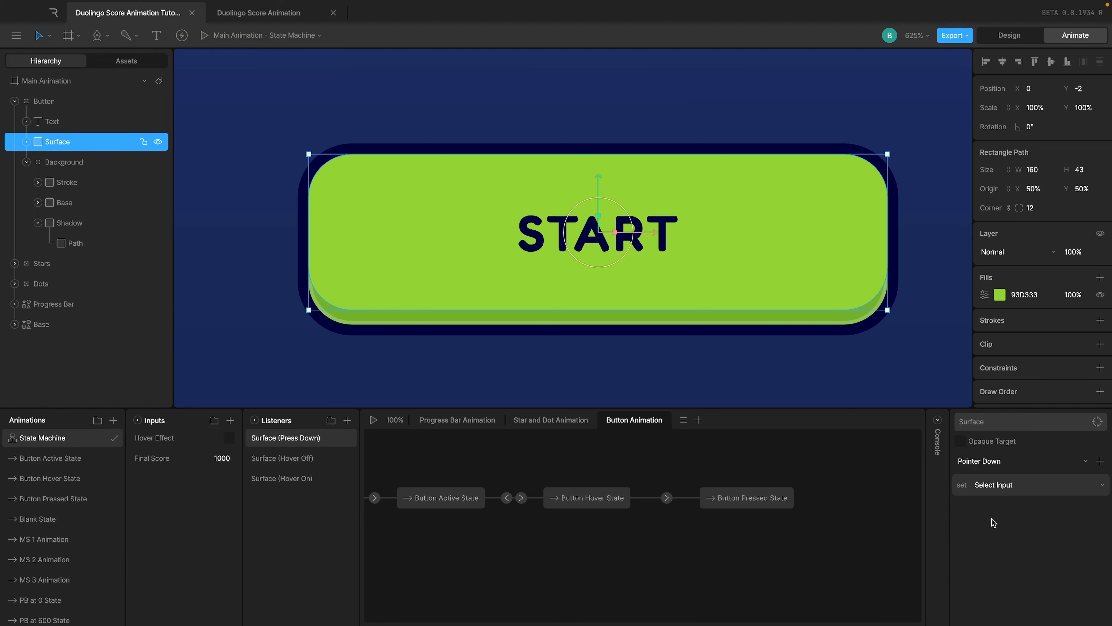
pyautogui.click(1002, 485)
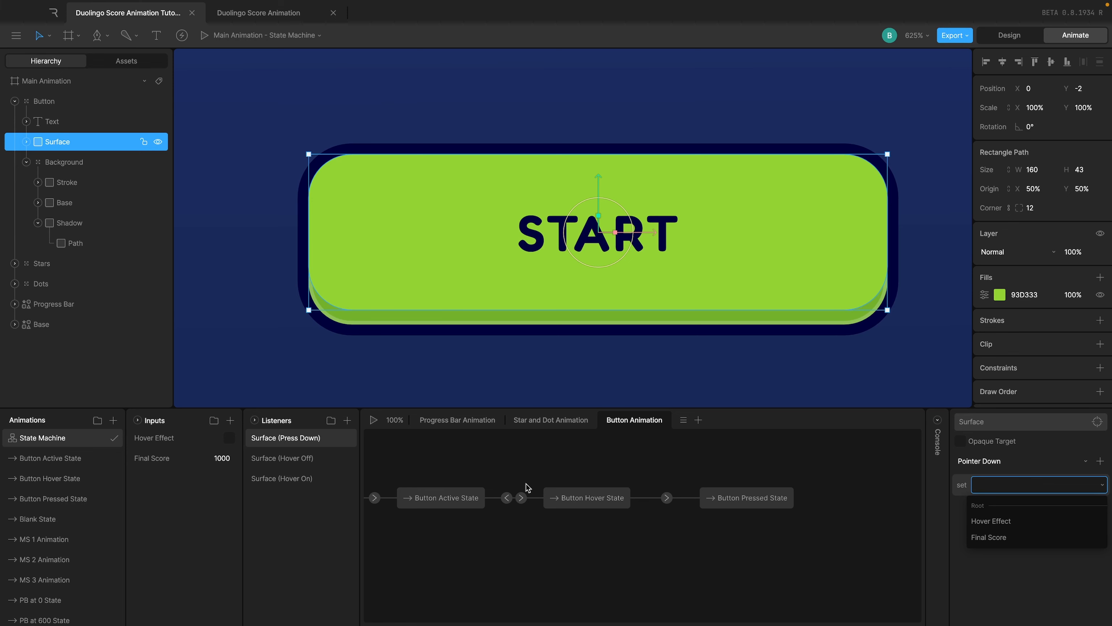
# Add a Boolean input to the state machine and name it Press Effect
pyautogui.click(230, 420)
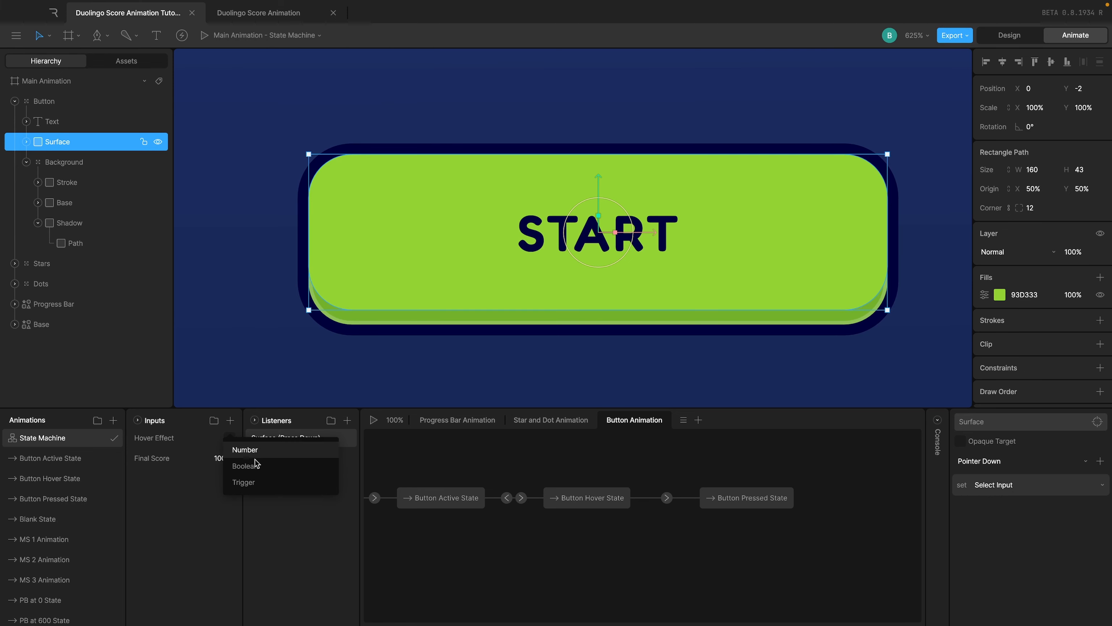
pyautogui.click(245, 466)
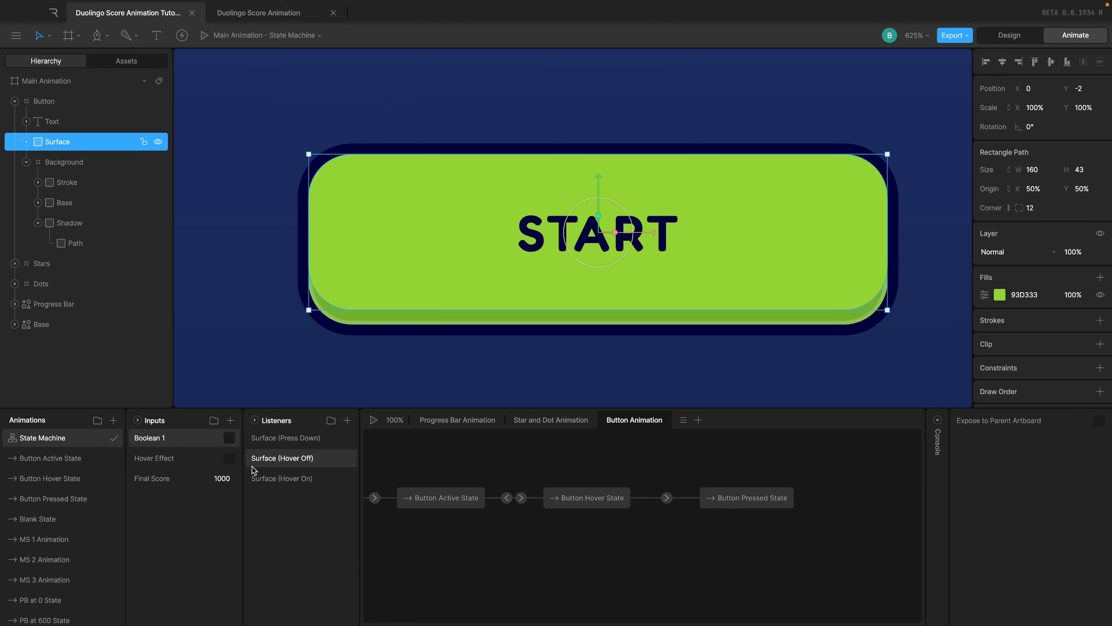
pyautogui.doubleClick(148, 437)
pyautogui.write('Pre')
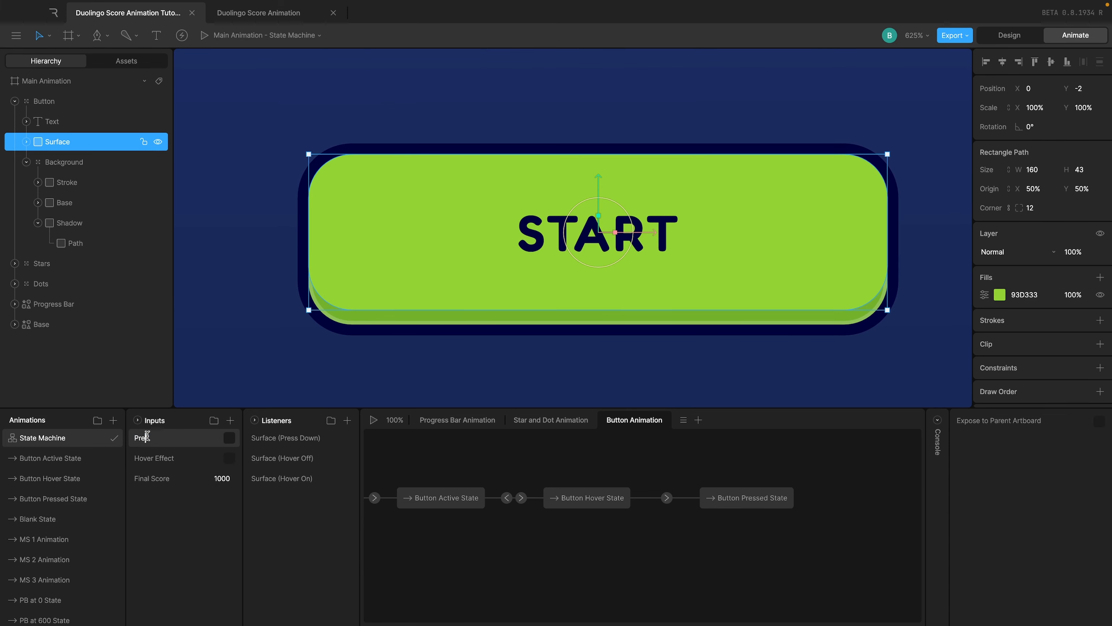
pyautogui.write('ss Effect')
pyautogui.press('Return')
# Make the Surface (Press Down) listener set Press Effect to true
pyautogui.click(289, 438)
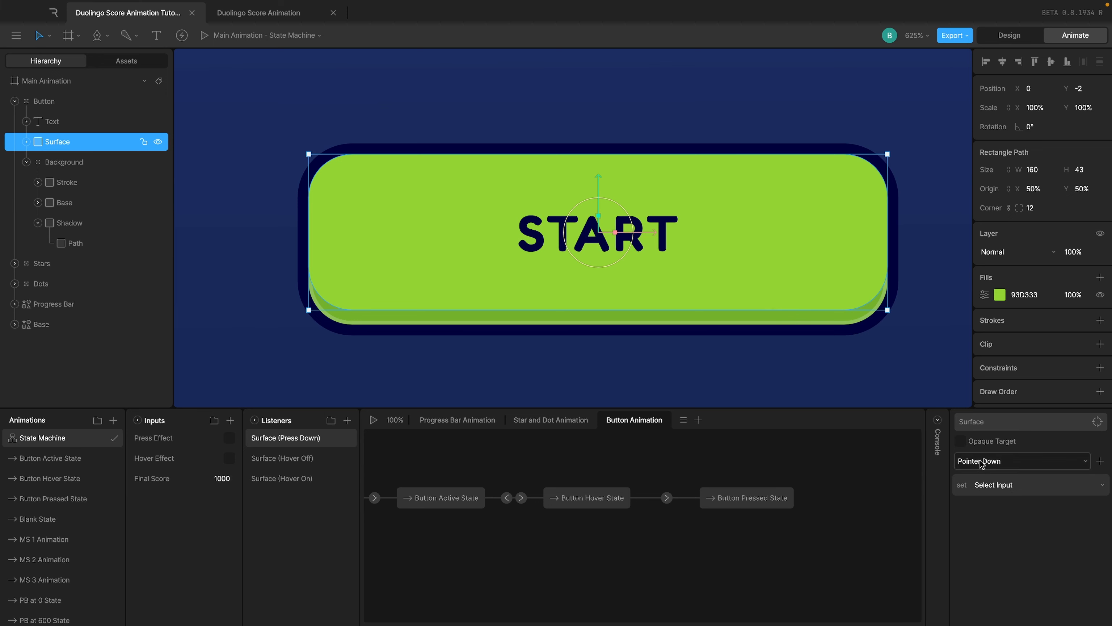
pyautogui.click(979, 485)
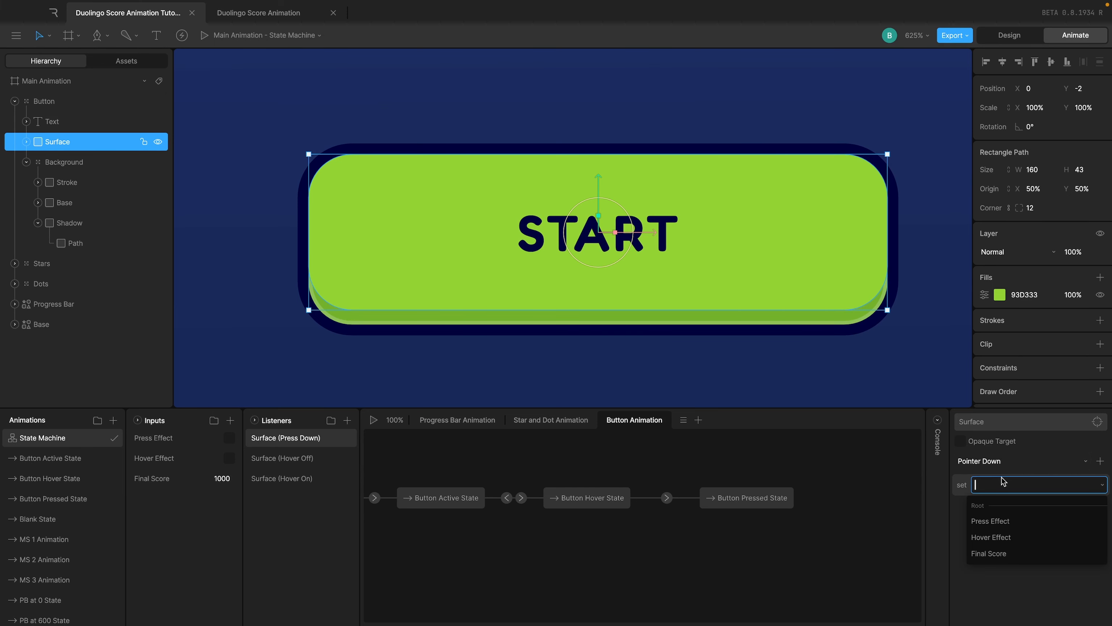
pyautogui.click(1001, 521)
pyautogui.click(1070, 484)
pyautogui.click(1080, 504)
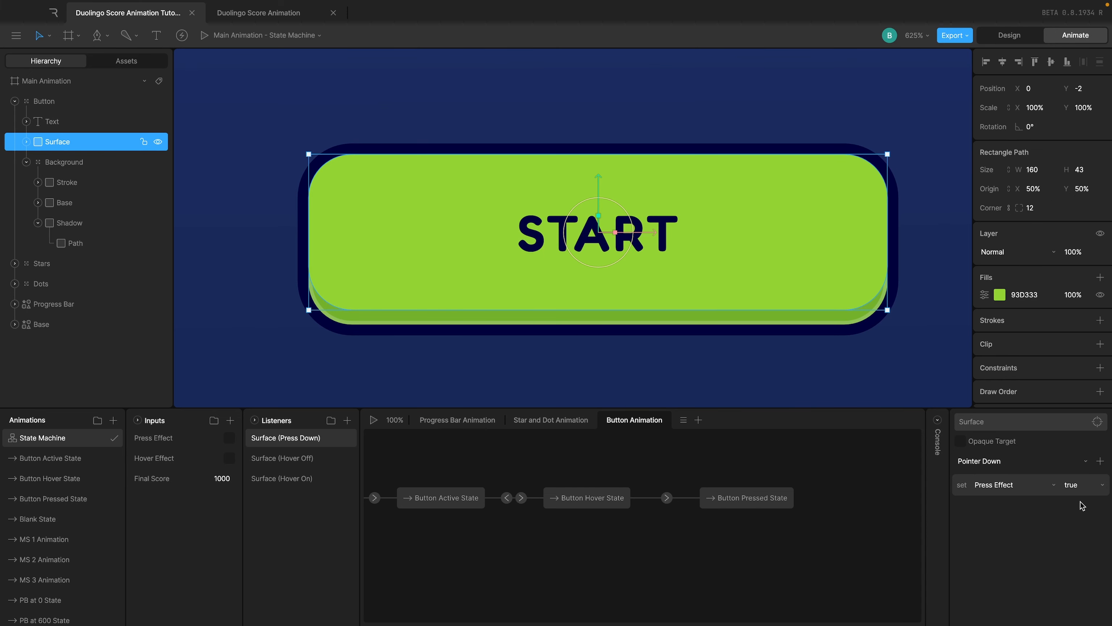
# Duplicate the Surface (Press Down) listener and rename the copy Surface (Press Up)
pyautogui.rightClick(308, 438)
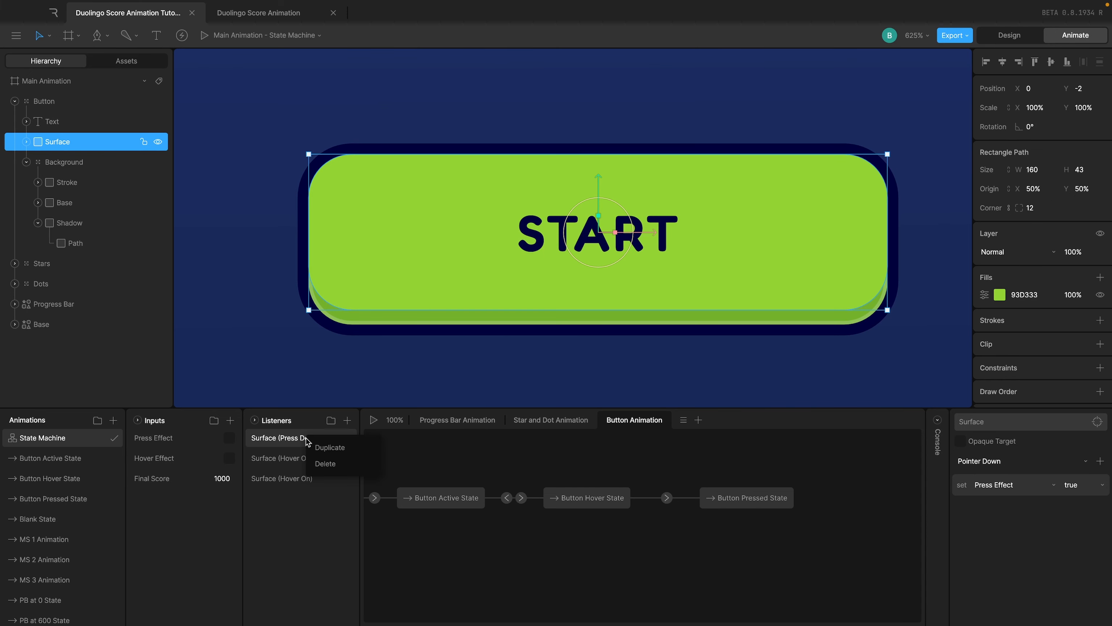
pyautogui.click(326, 449)
pyautogui.doubleClick(302, 437)
pyautogui.press('BackSpace')
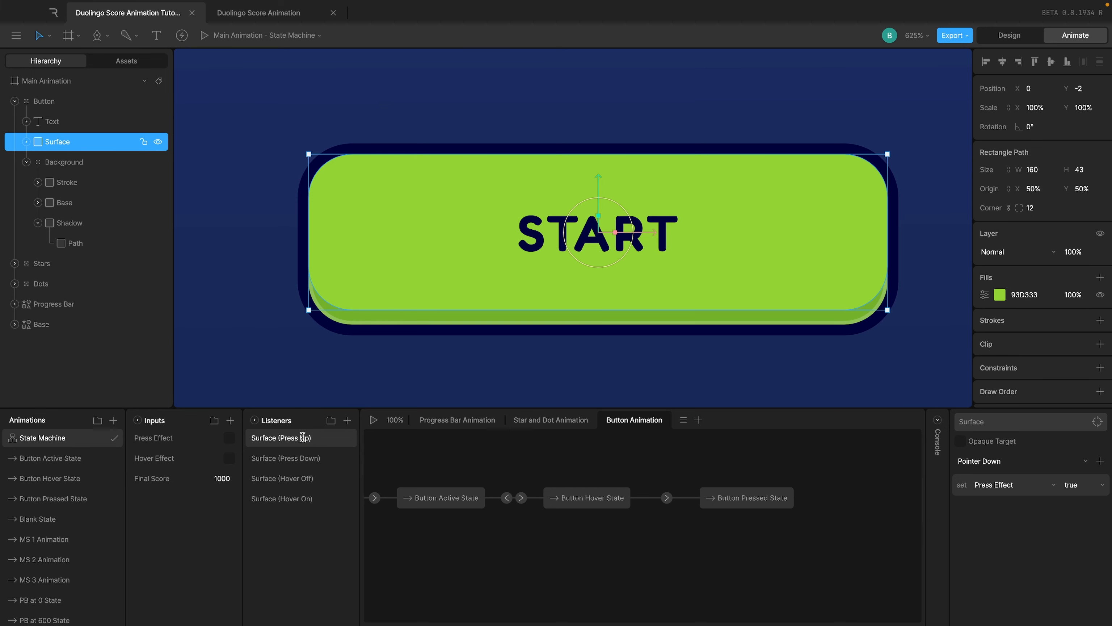
# Configure the Surface (Press Up) listener to set Press Effect to false on Pointer Up
pyautogui.click(992, 460)
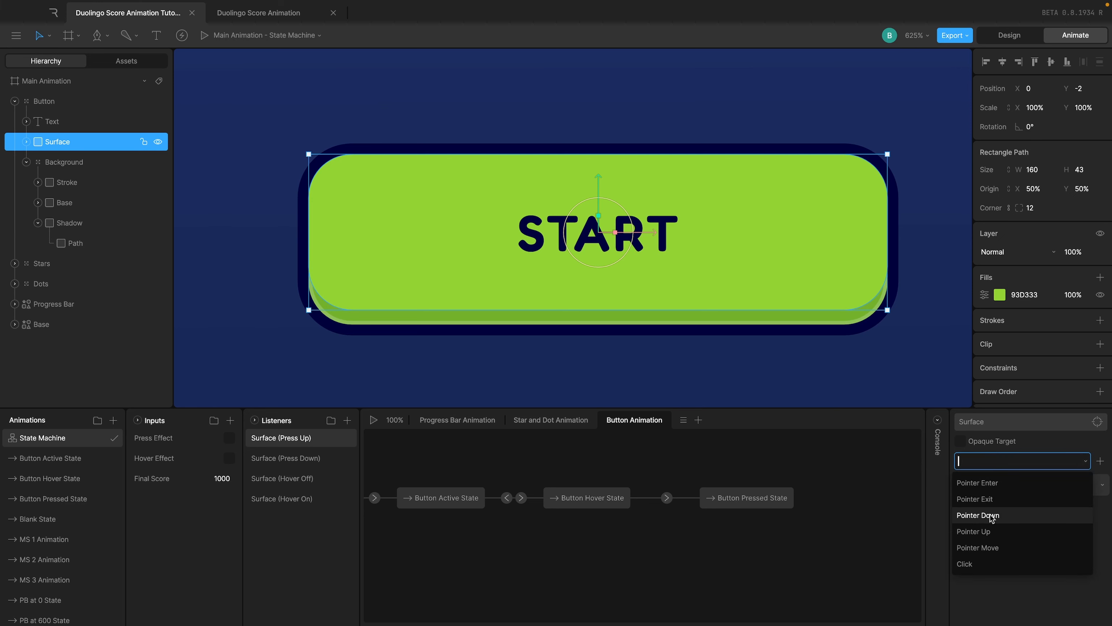
pyautogui.click(989, 533)
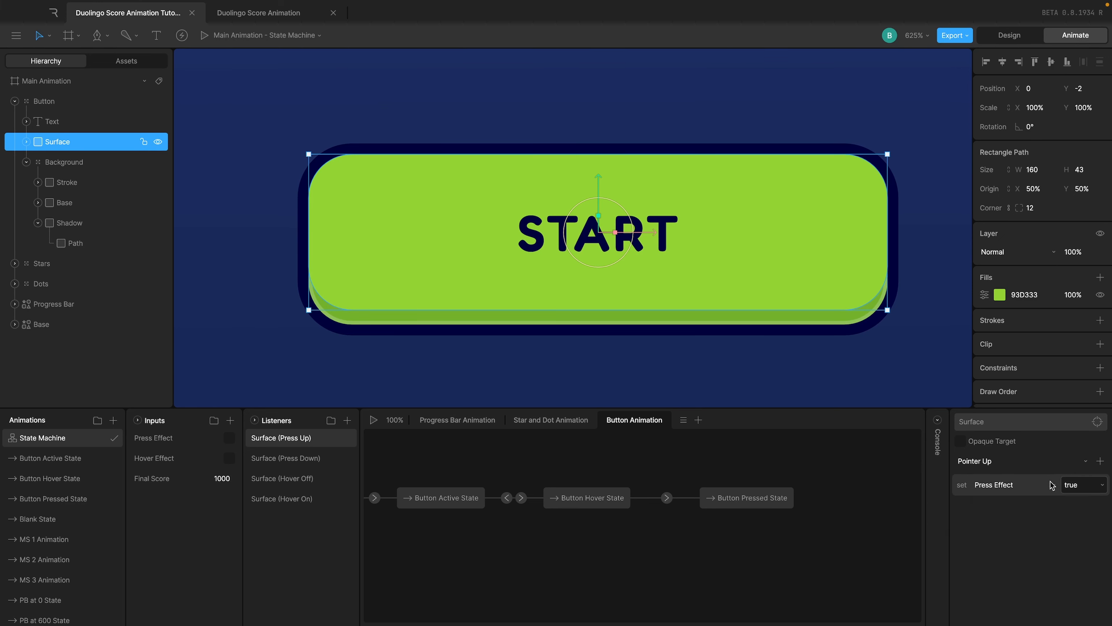
pyautogui.click(1082, 486)
pyautogui.click(1074, 484)
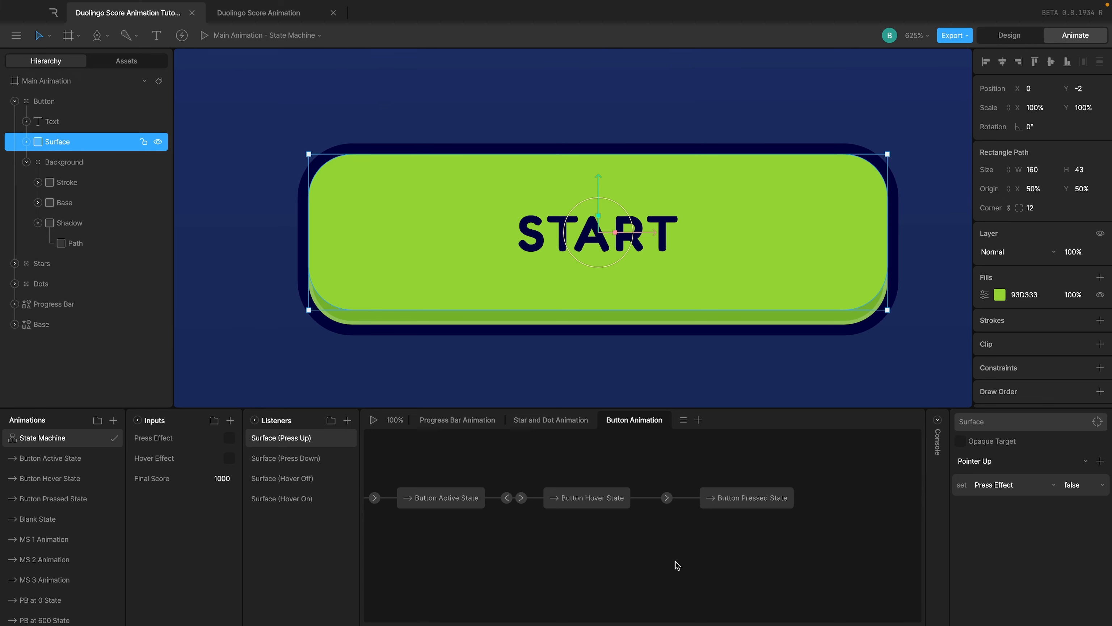
# Add a Press Effect = true condition to the transition from Button Hover State to Button Pressed State
pyautogui.click(666, 497)
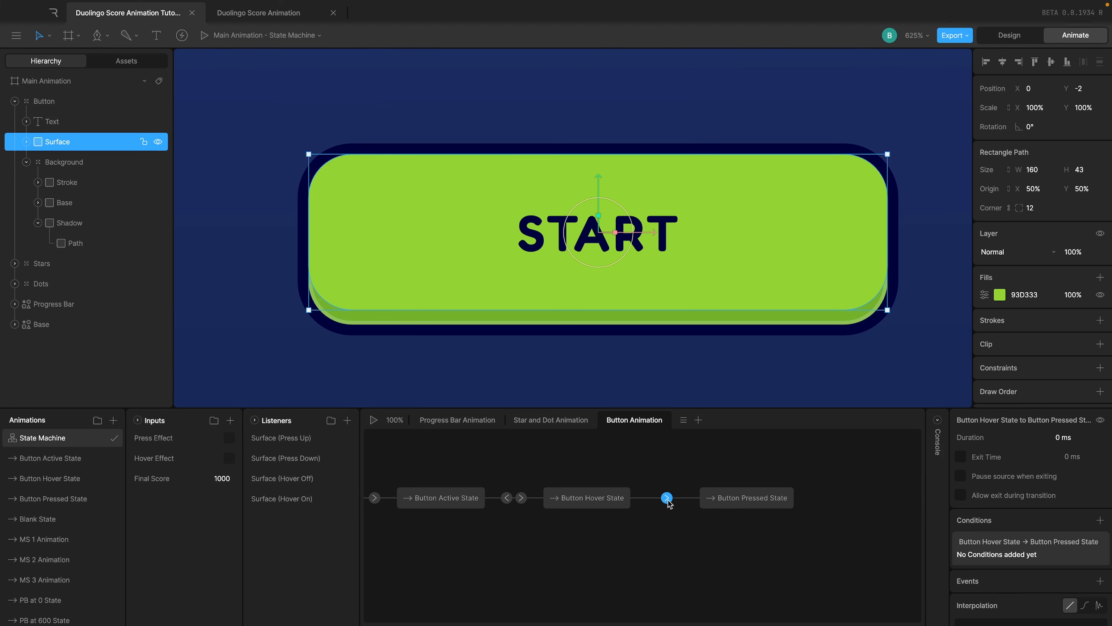
pyautogui.scroll(-3, 1050, 492)
pyautogui.scroll(2, 1021, 475)
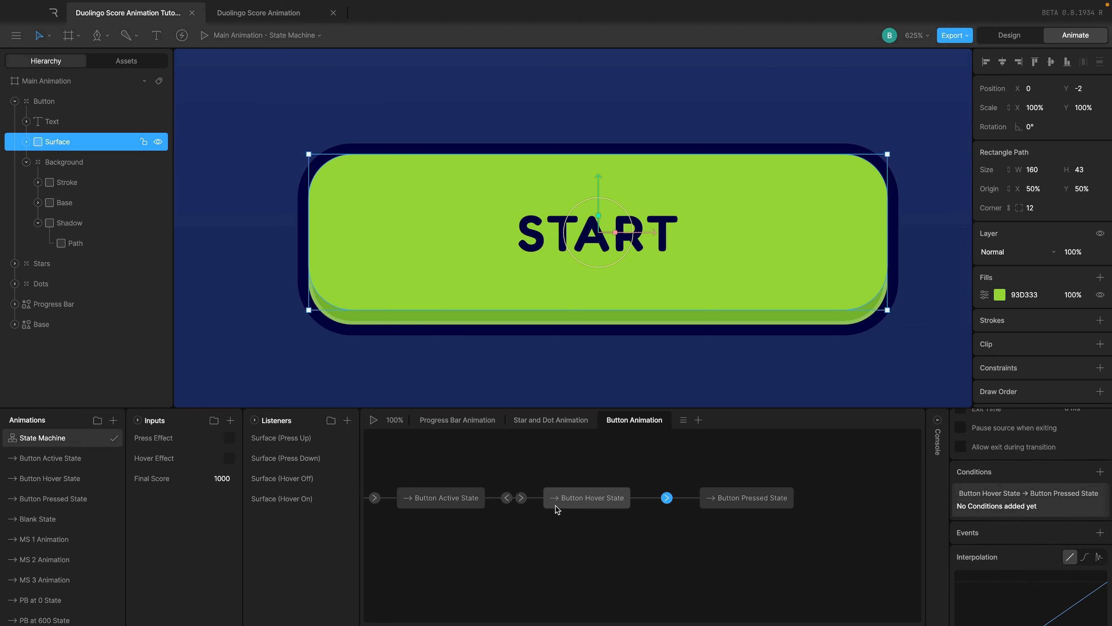
pyautogui.click(1099, 471)
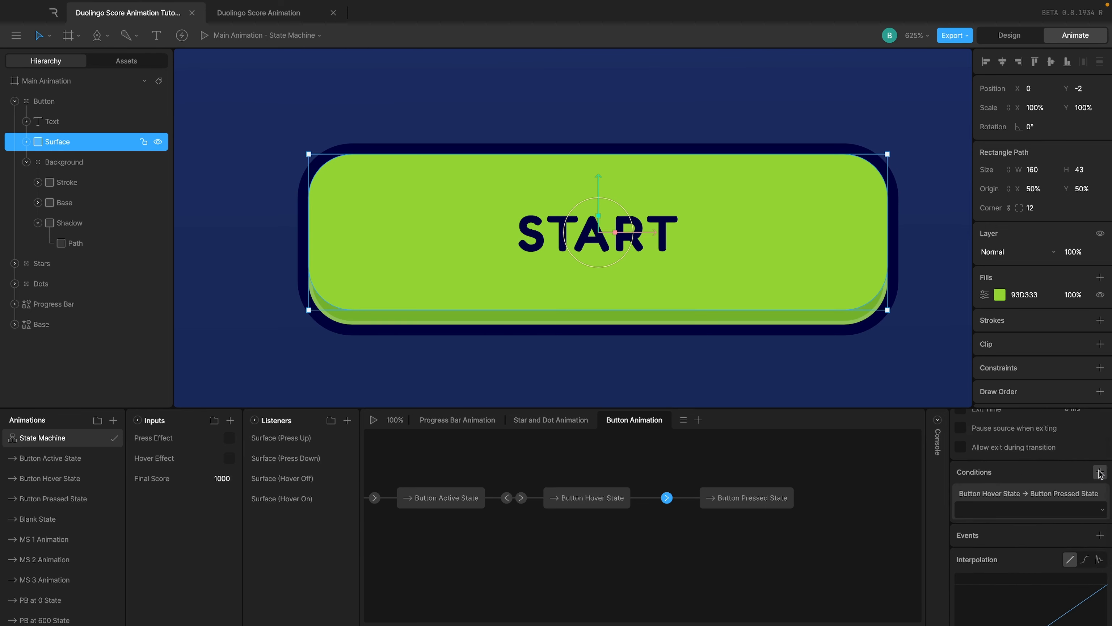
pyautogui.click(1009, 510)
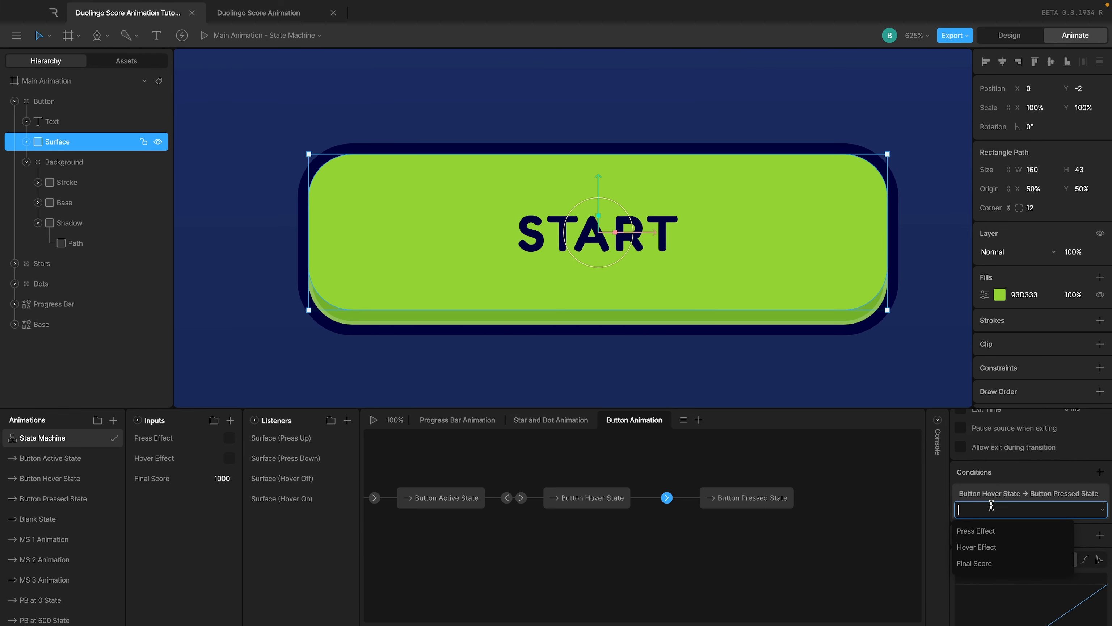
pyautogui.click(988, 532)
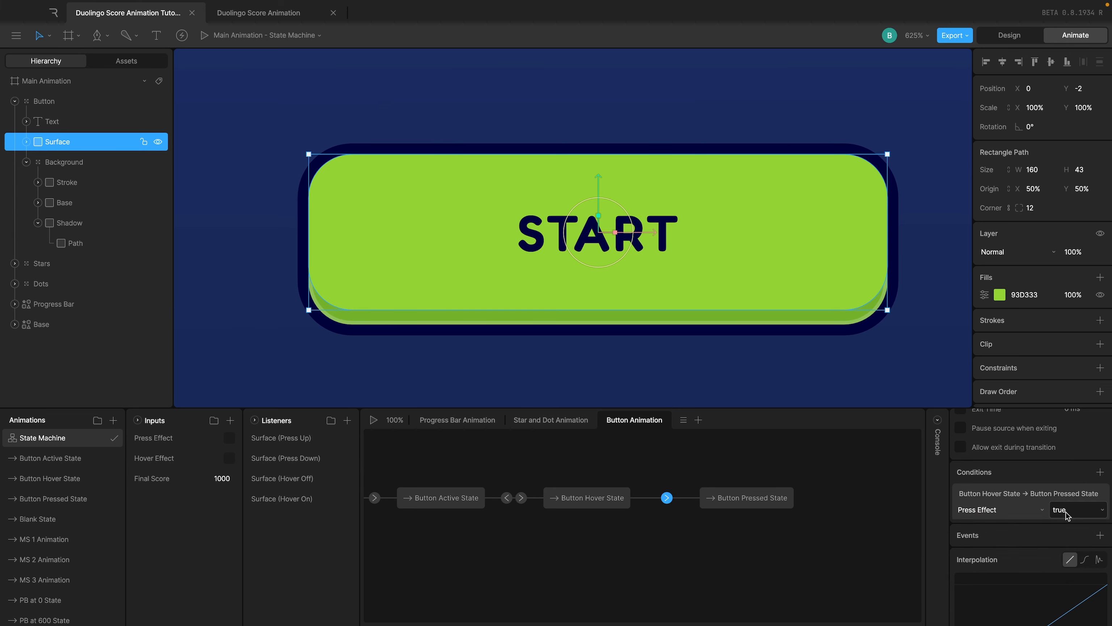
# Create a transition from Button Pressed State back to Button Hover State with the condition Press Effect = false
pyautogui.moveTo(767, 498); pyautogui.dragTo(626, 502)
pyautogui.click(688, 497)
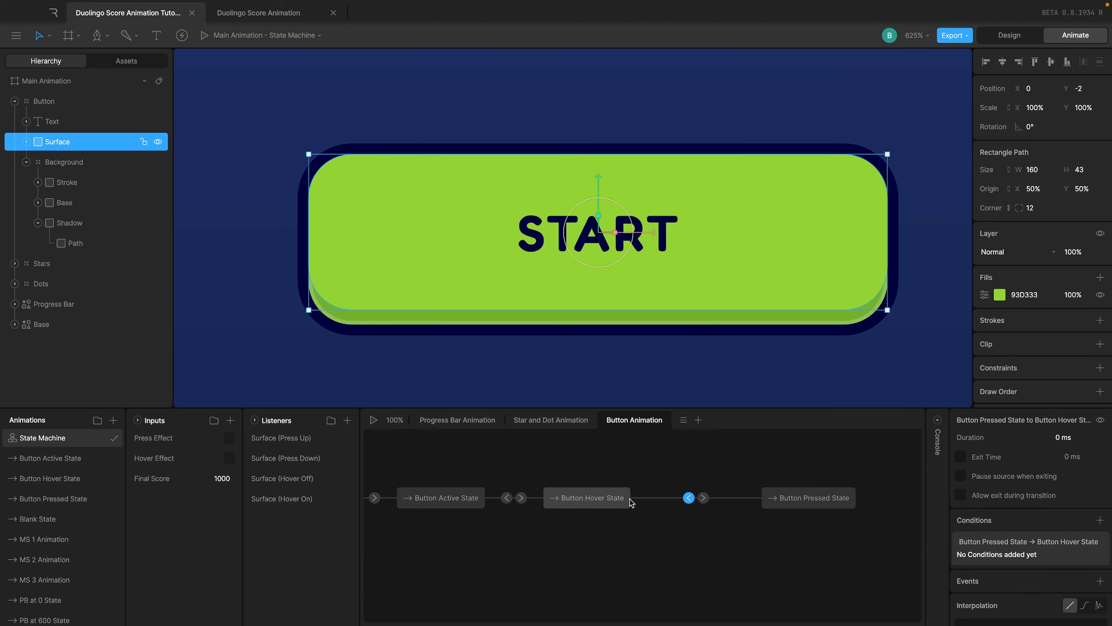
pyautogui.click(1099, 520)
pyautogui.click(1032, 556)
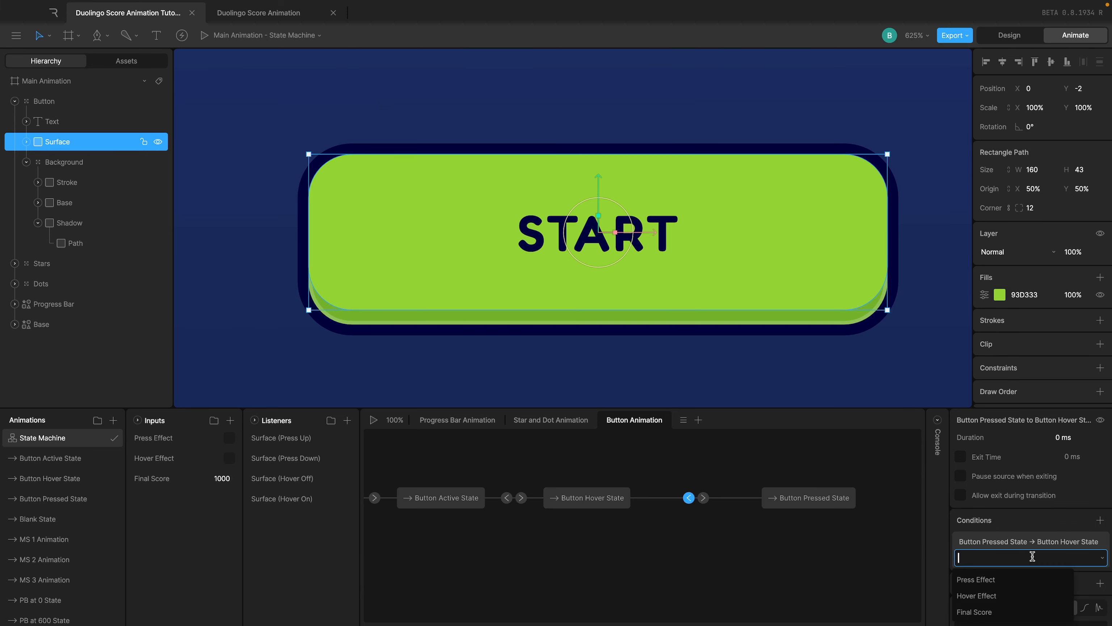
pyautogui.click(1007, 579)
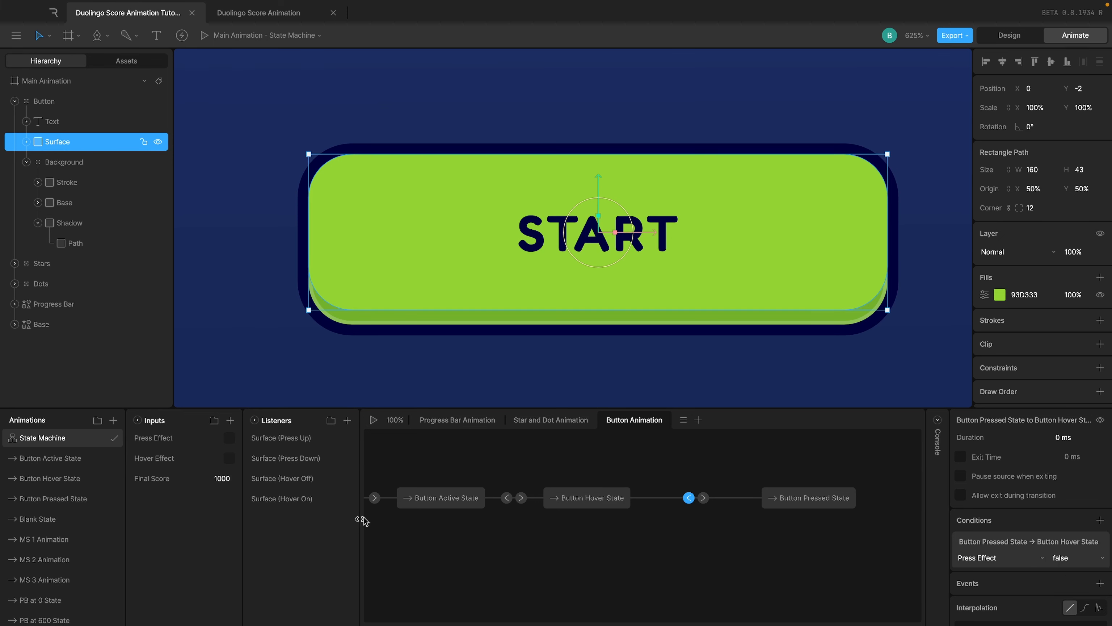
pyautogui.click(447, 459)
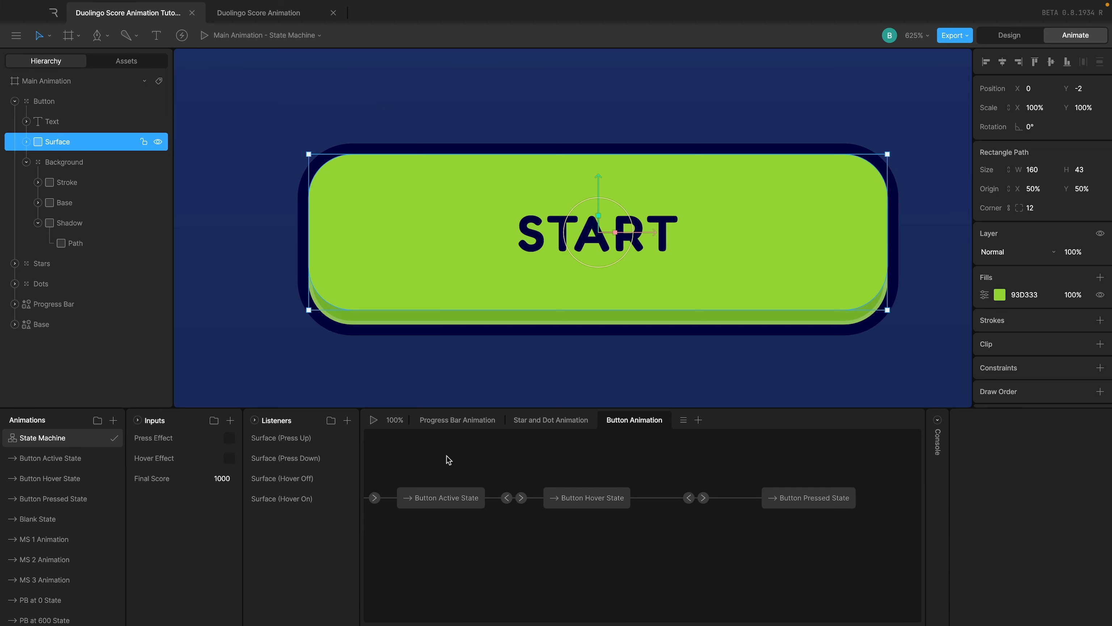
# Play the state machine and test the START button's hover and press behaviour on the artboard
pyautogui.click(385, 388)
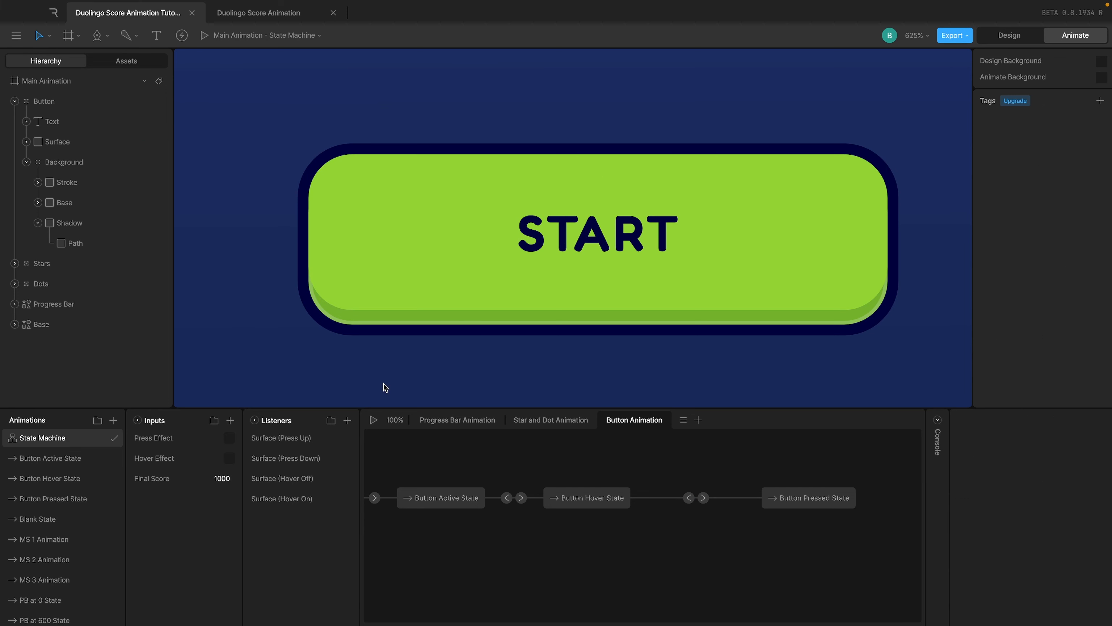
pyautogui.click(375, 421)
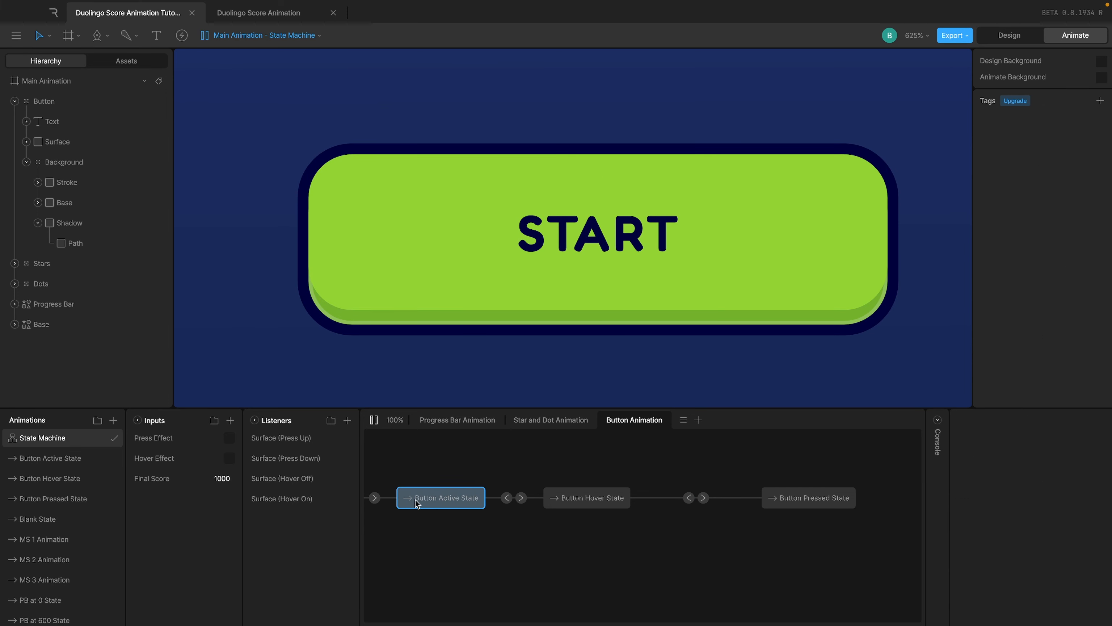
pyautogui.moveTo(488, 280)
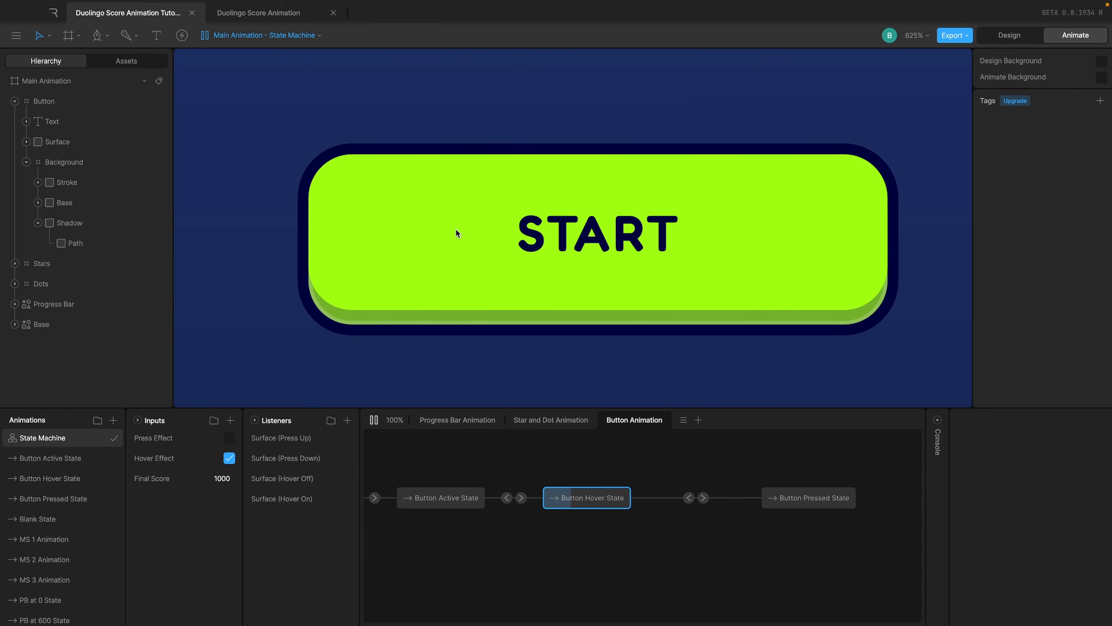
pyautogui.click(448, 255)
pyautogui.click(445, 252)
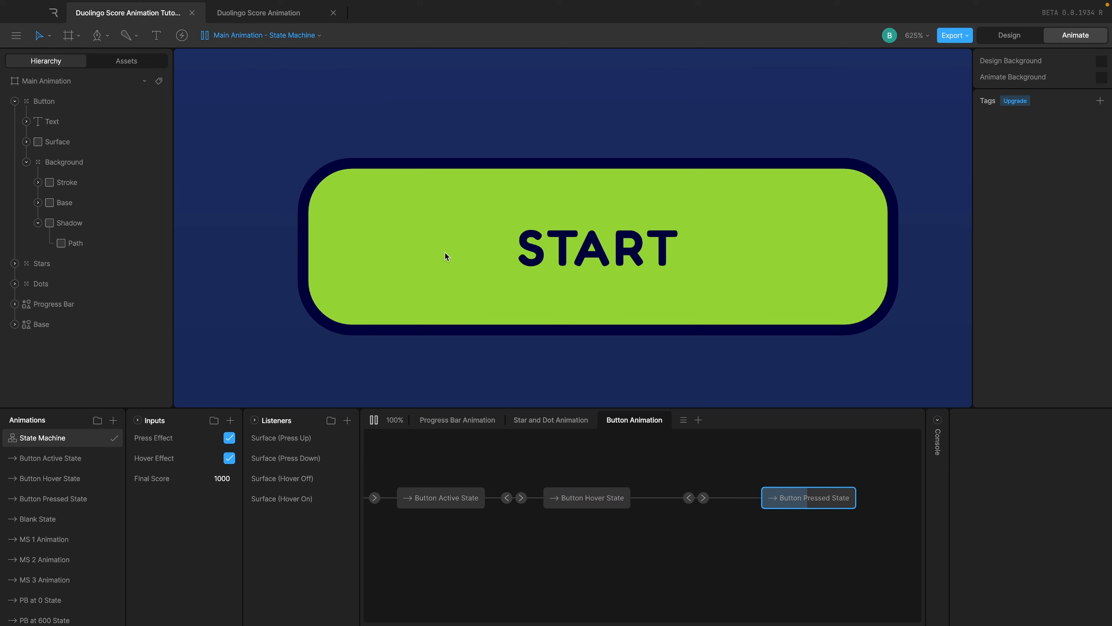
pyautogui.click(445, 252)
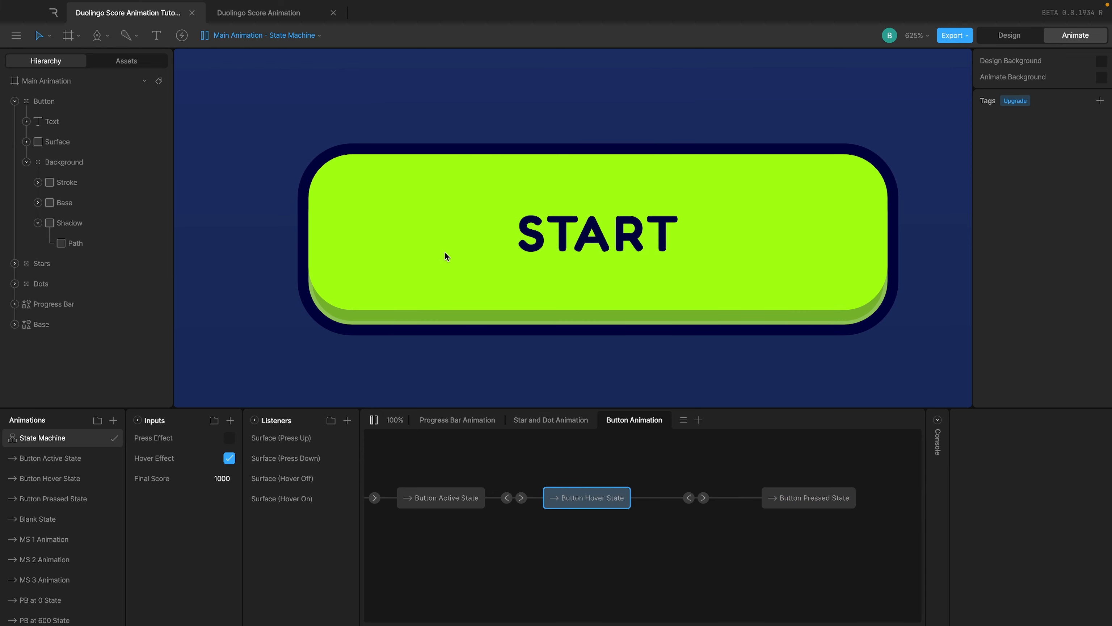
pyautogui.click(445, 252)
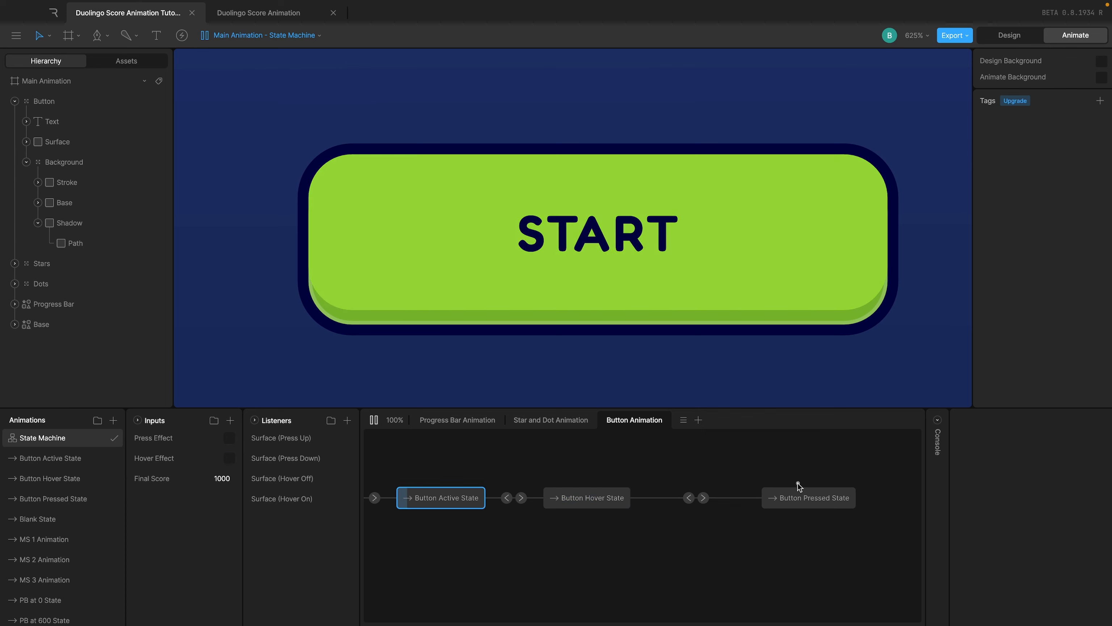
# Give the transition from Button Hover State to Button Pressed State a duration and cubic interpolation
pyautogui.click(689, 498)
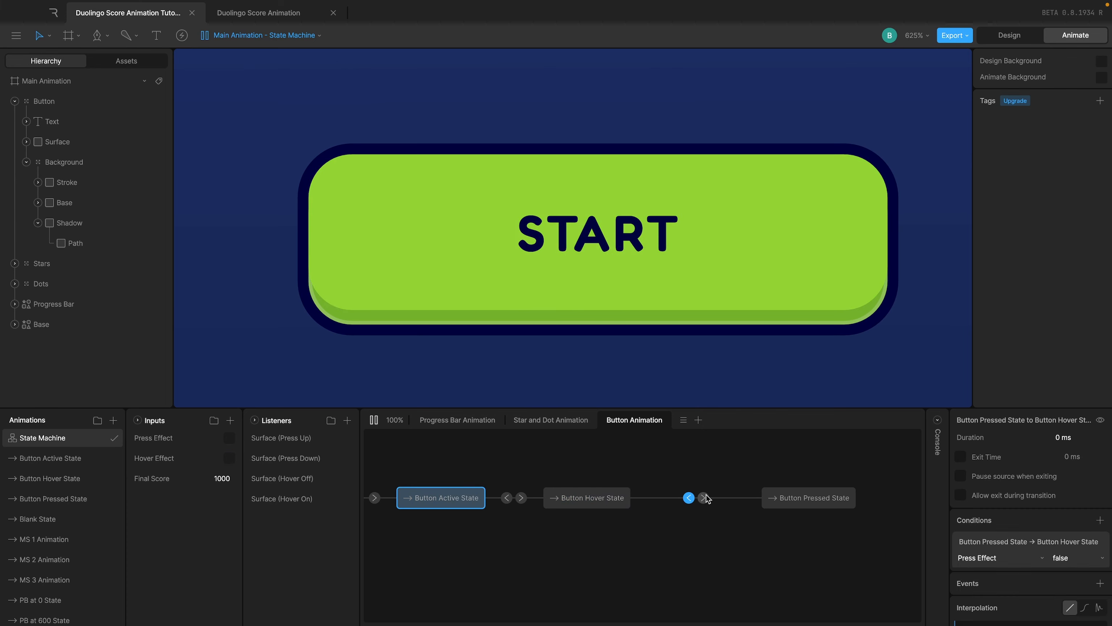
pyautogui.click(704, 498)
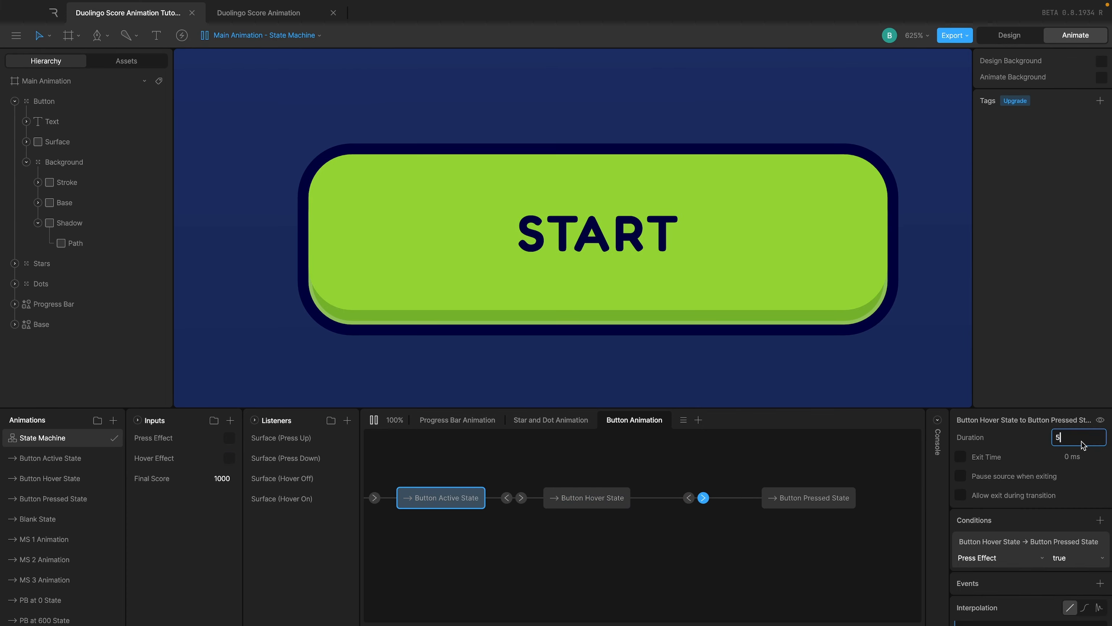
pyautogui.scroll(-3, 1074, 526)
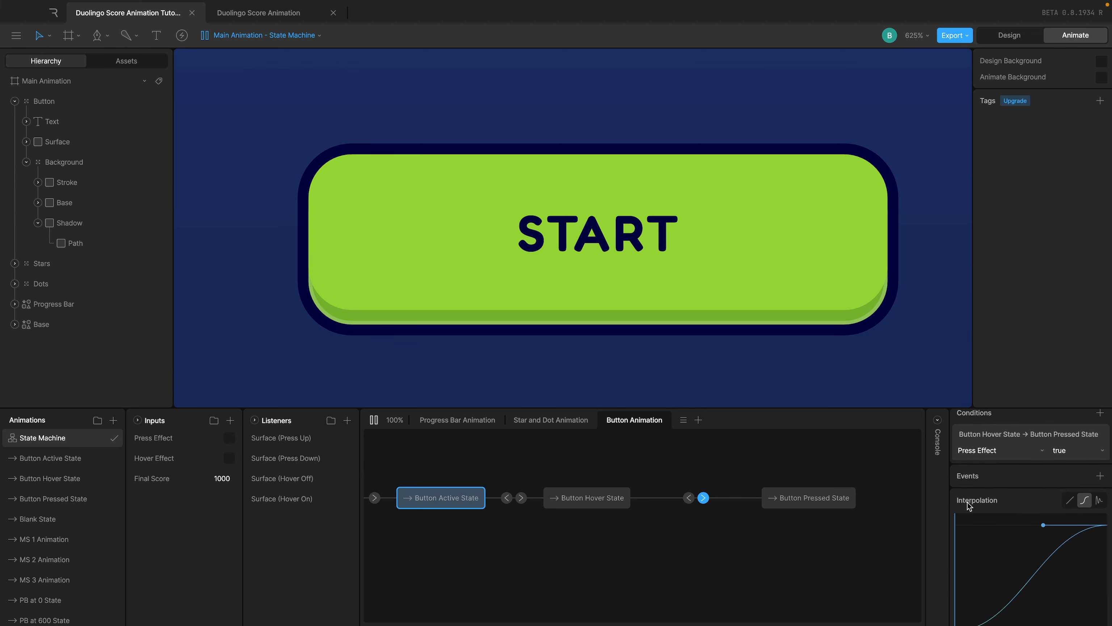
# Give the return transition from Button Pressed State to Button Hover State a duration and cubic interpolation
pyautogui.click(688, 498)
pyautogui.scroll(3, 1111, 533)
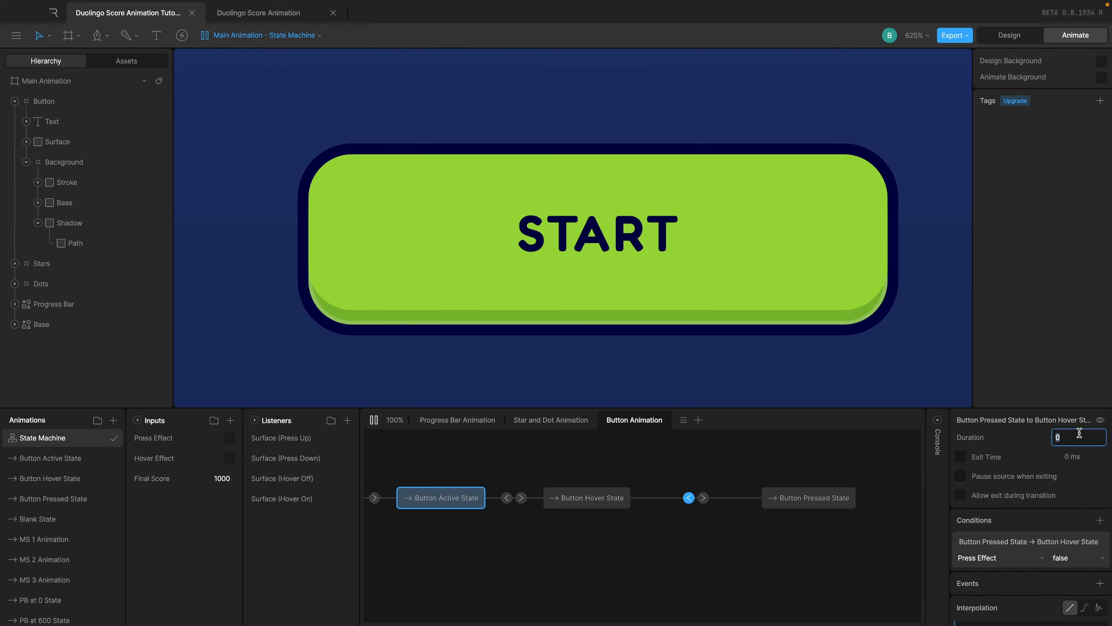
pyautogui.scroll(-3, 1074, 534)
pyautogui.click(1084, 511)
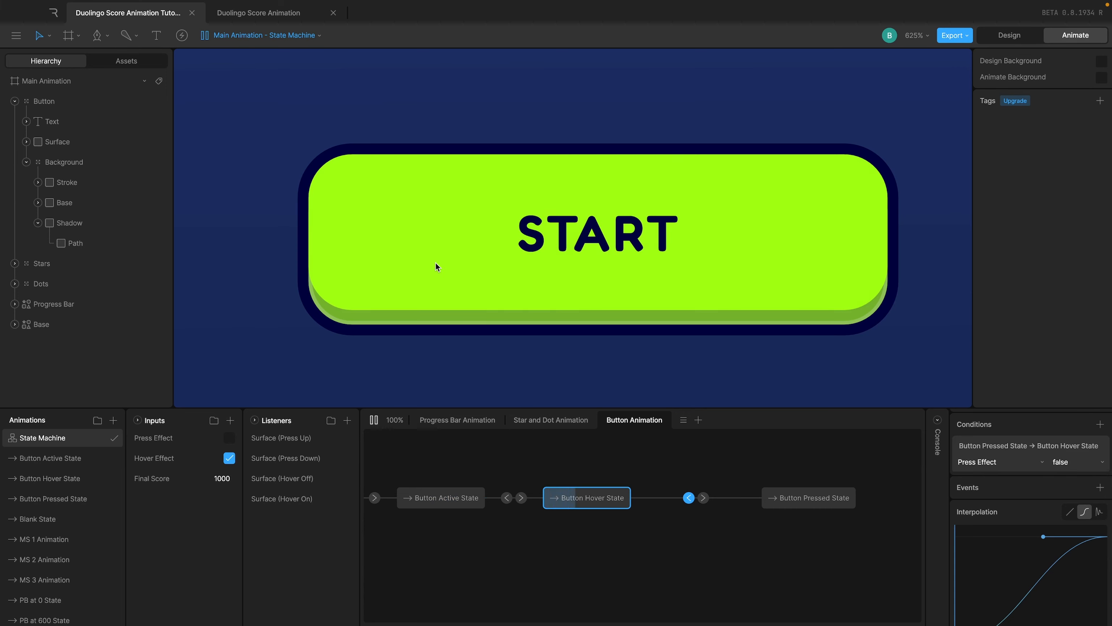
# Test the START button's eased press and release by pressing its surface several times in the running state machine
pyautogui.click(437, 266)
pyautogui.click(437, 267)
pyautogui.click(437, 267)
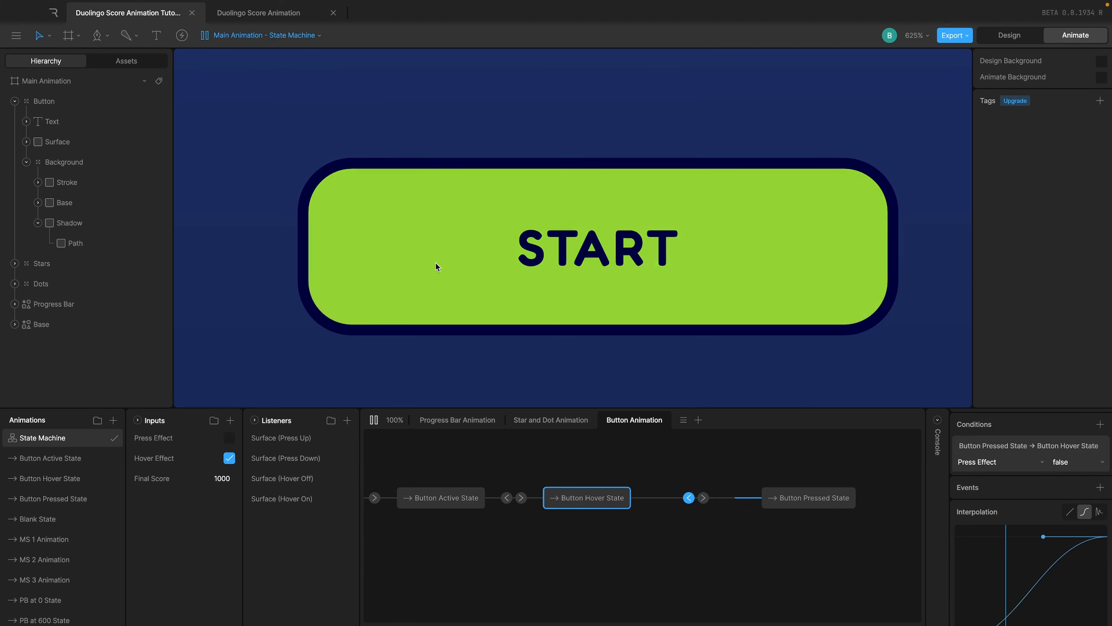
# Recheck the START button's eased transitions between its hover and pressed states on the enlarged button in the running state machine
pyautogui.click(436, 266)
pyautogui.click(437, 267)
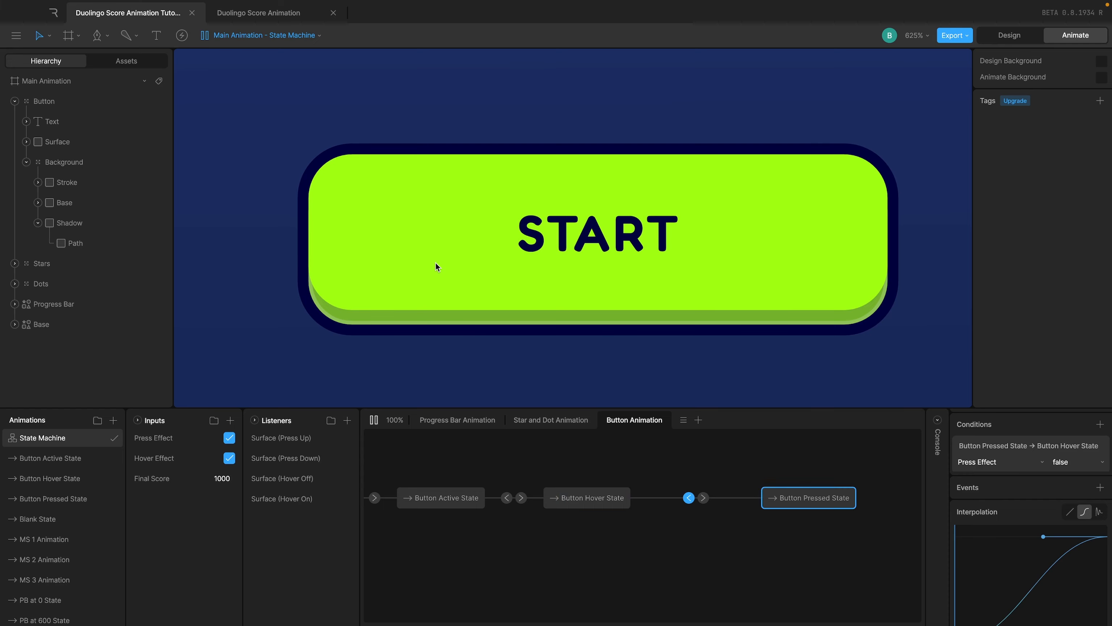
pyautogui.click(436, 267)
pyautogui.click(437, 266)
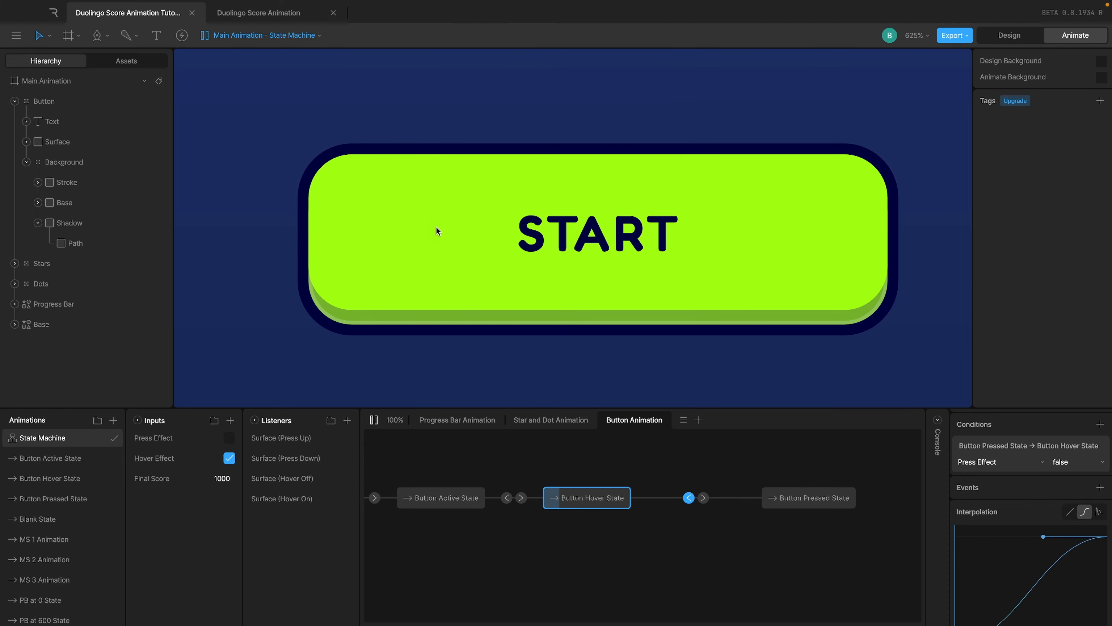
pyautogui.click(436, 228)
pyautogui.click(436, 227)
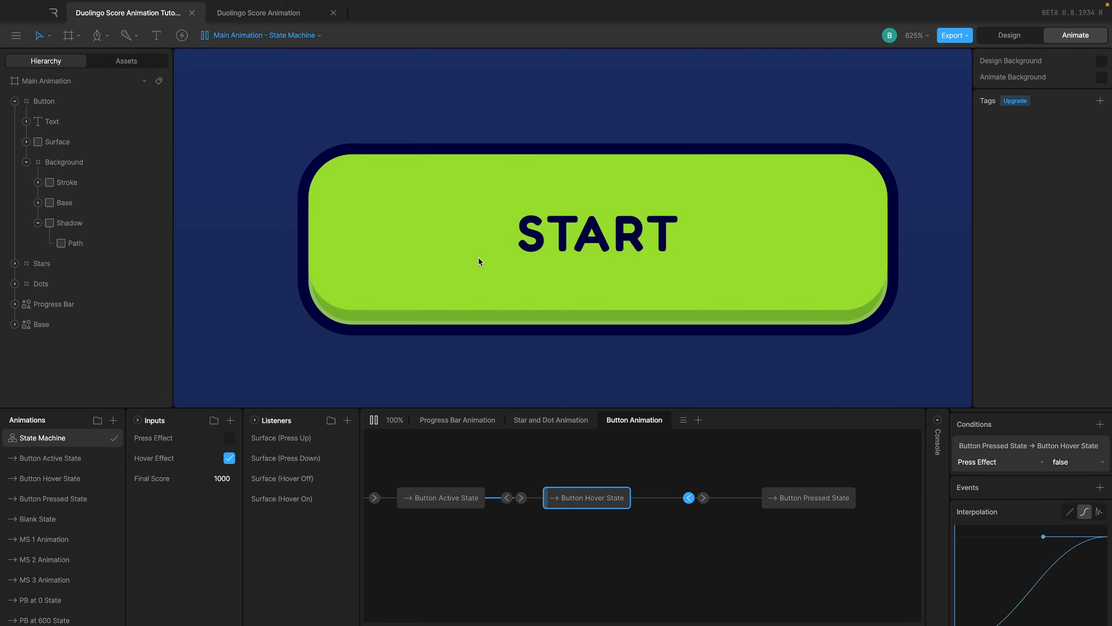
# Replay the state machine from the start and test the START button alongside the full score animation on the Main Animation artboard
pyautogui.scroll(-3, 478, 260)
pyautogui.scroll(-8, 476, 259)
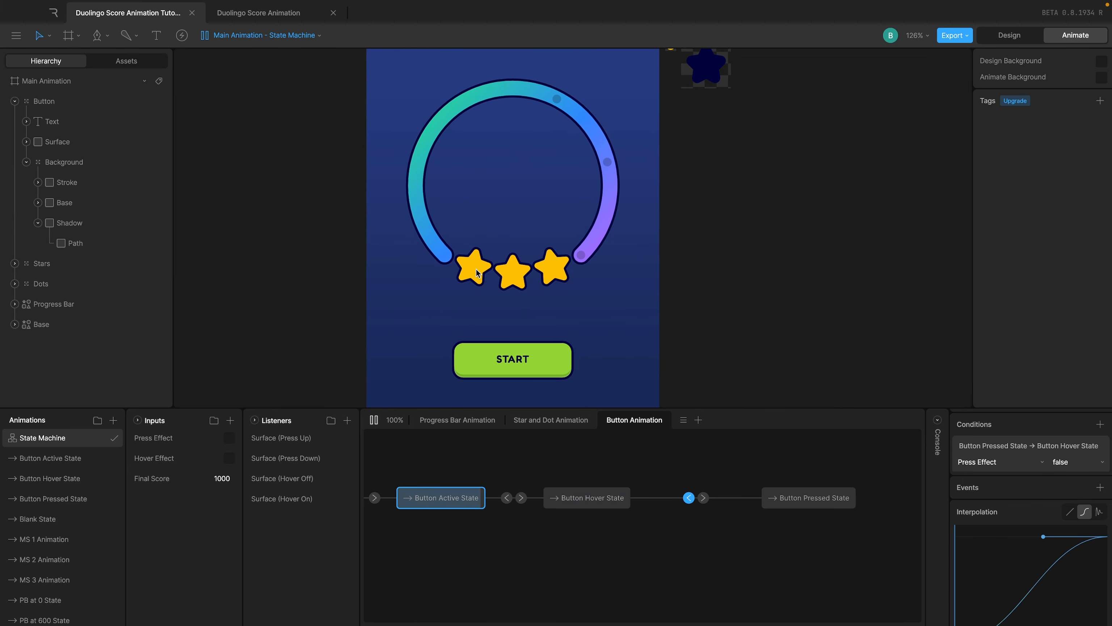
pyautogui.scroll(1, 494, 363)
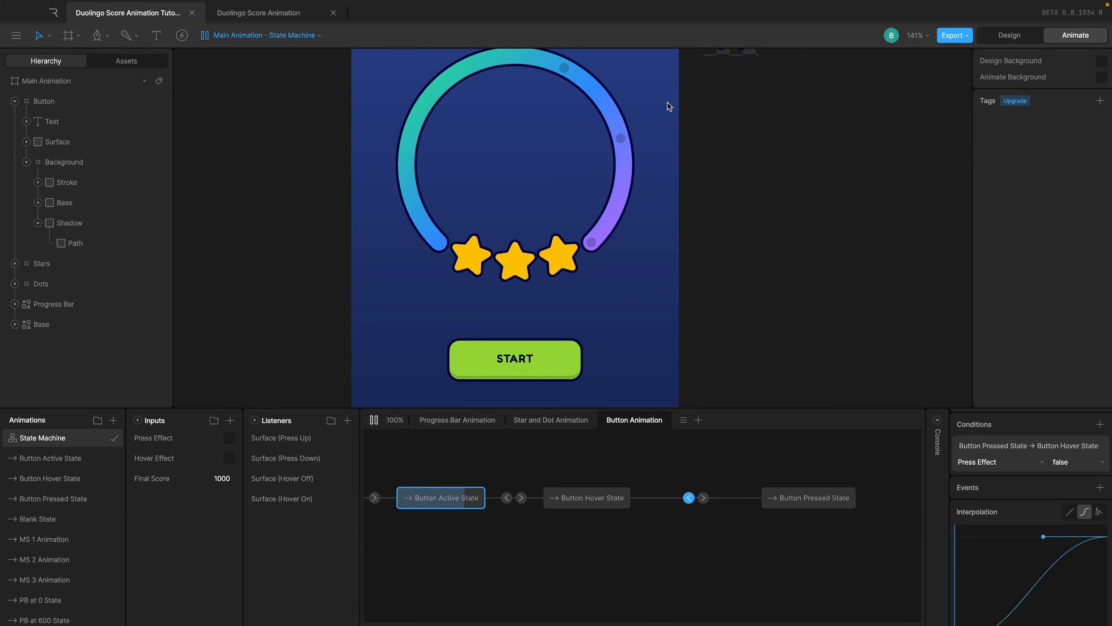
pyautogui.click(374, 421)
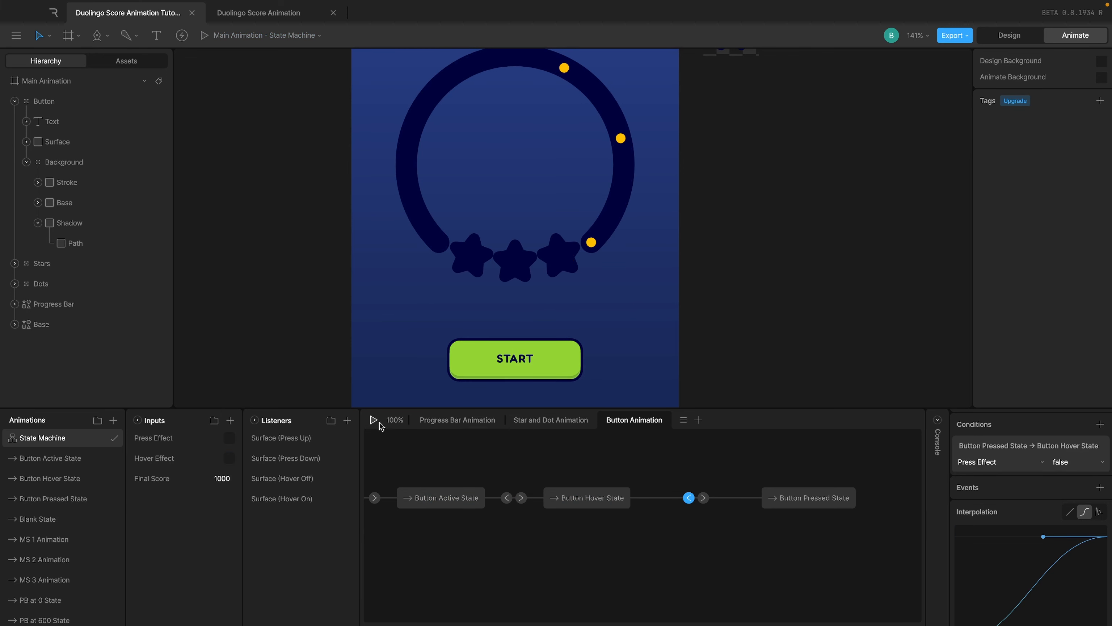
pyautogui.click(374, 421)
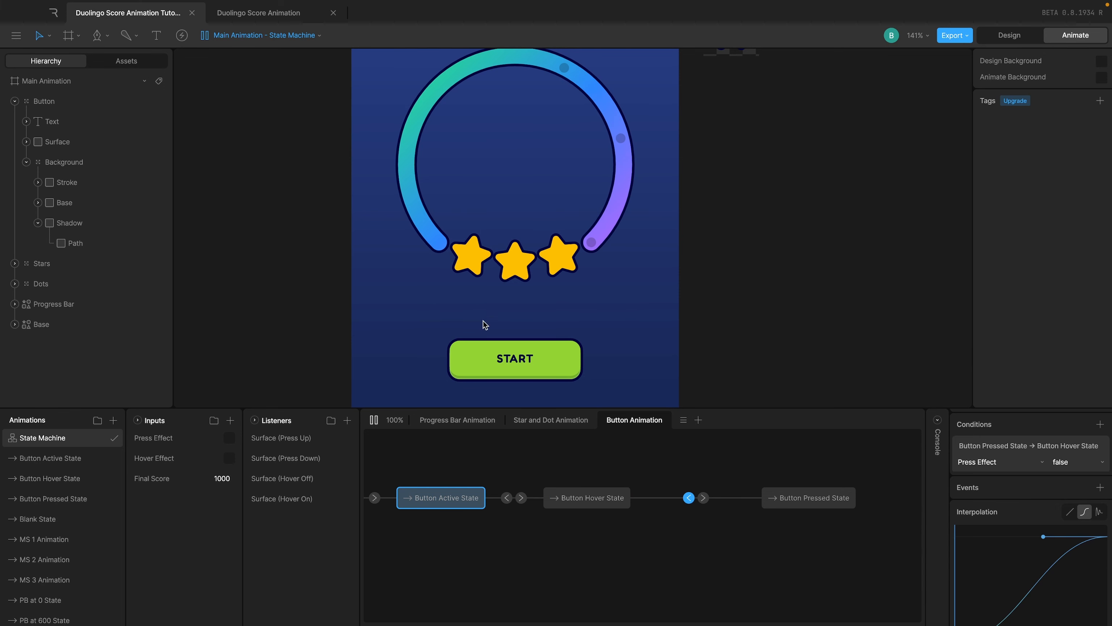
pyautogui.click(535, 360)
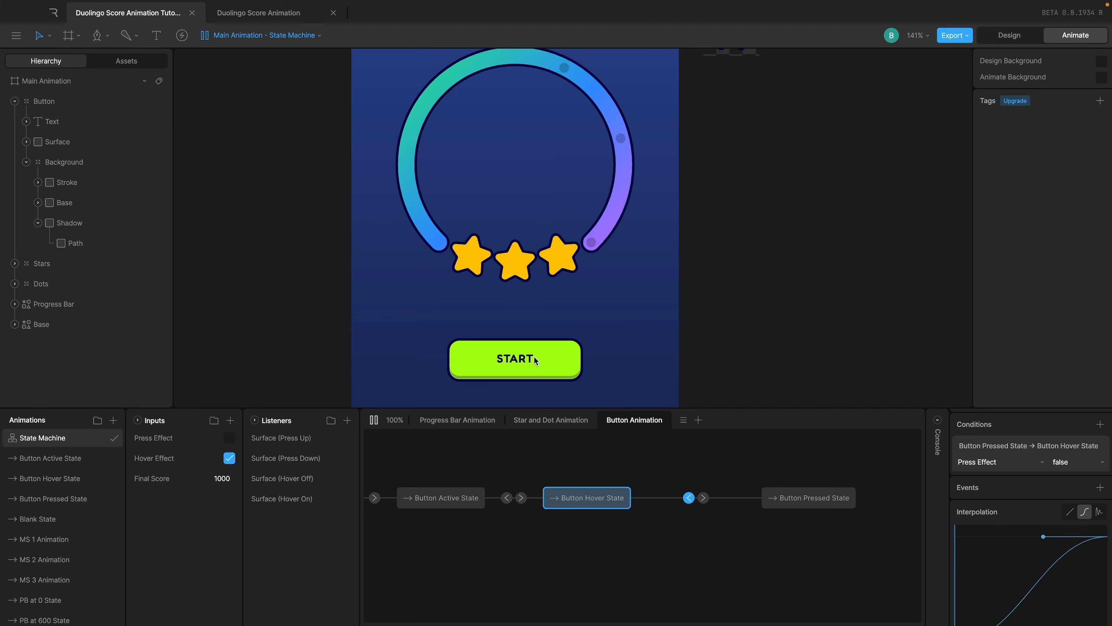
pyautogui.click(533, 357)
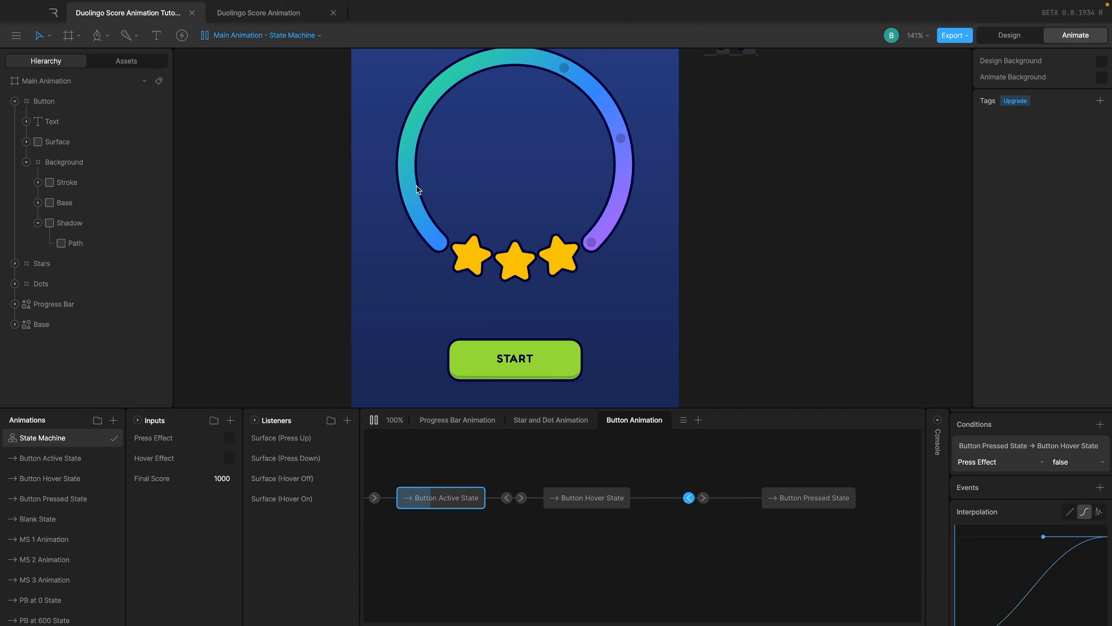
pyautogui.scroll(-3, 573, 257)
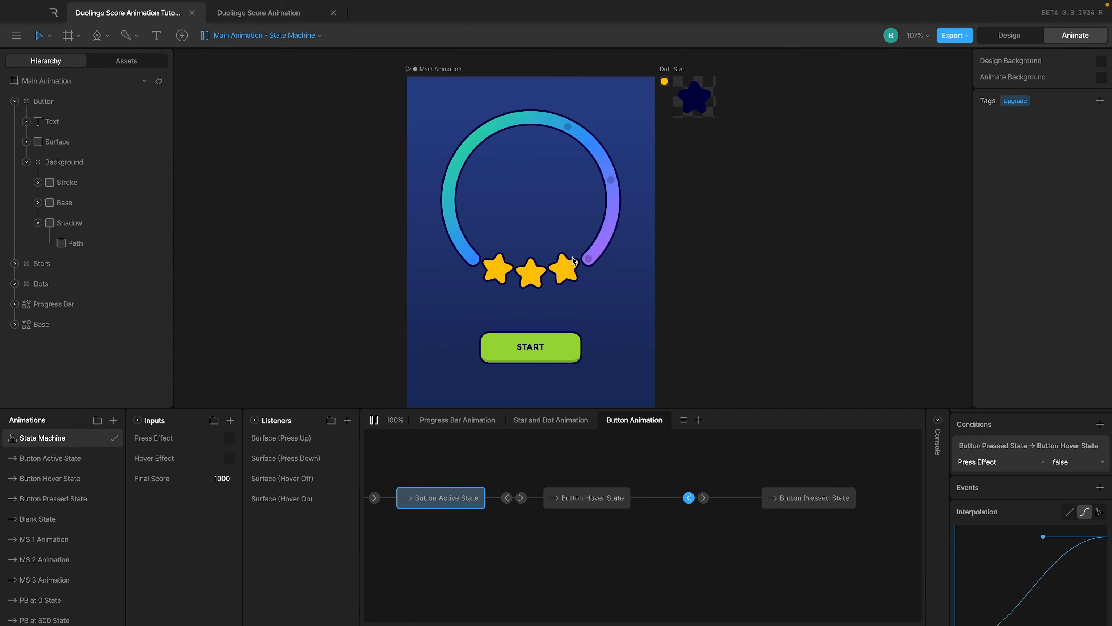